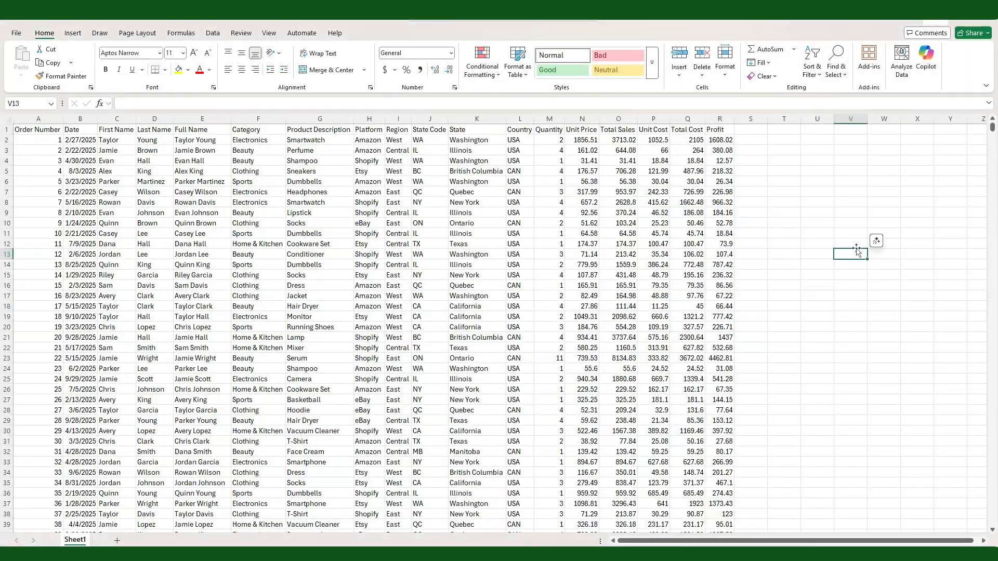
Step: Convert the sales data range $A$1:$R$9001 into a formatted table with headers
scroll(601, 441, down, 12)
scroll(601, 442, up, 12)
click(32, 143)
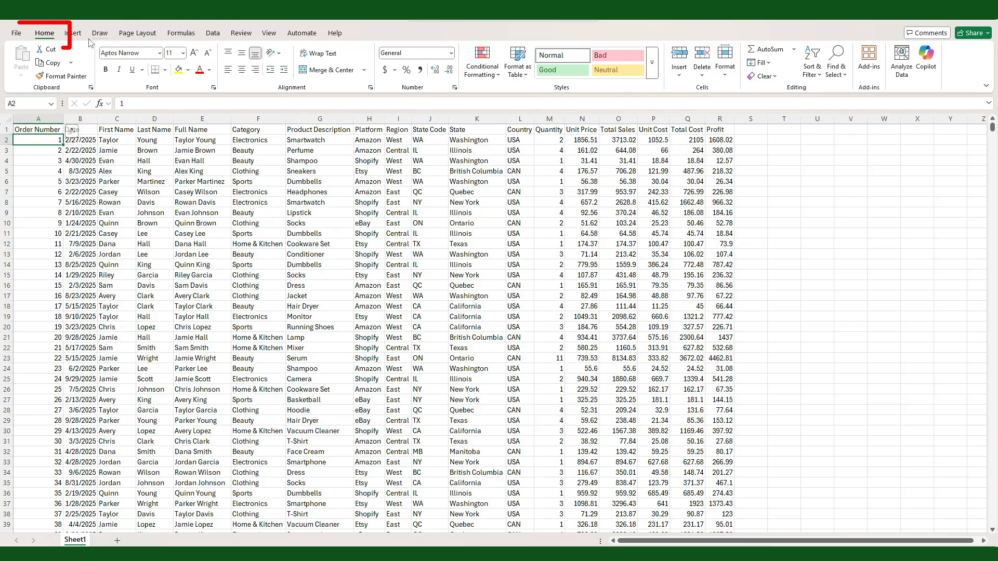
click(517, 57)
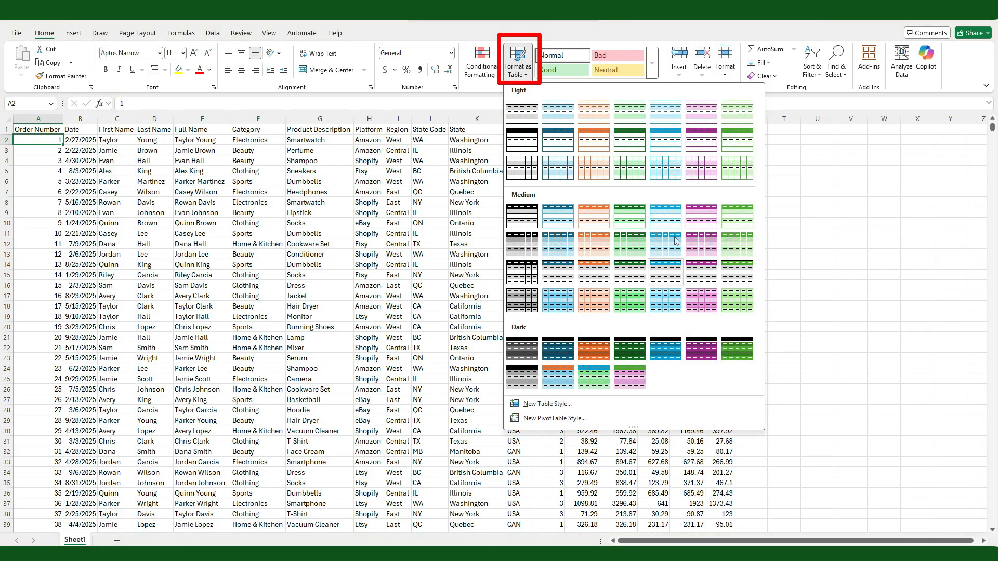
key(ctrl+t)
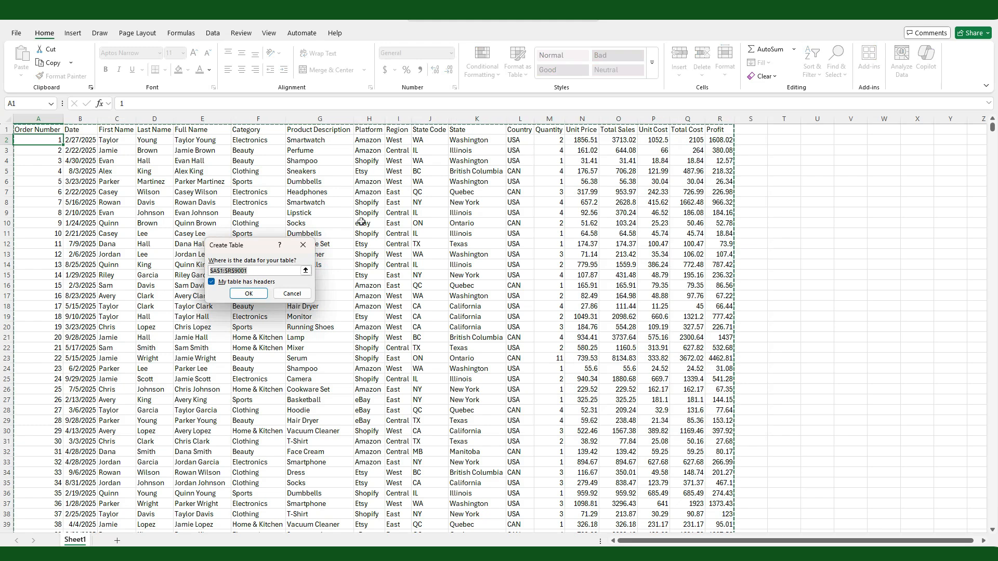
click(248, 293)
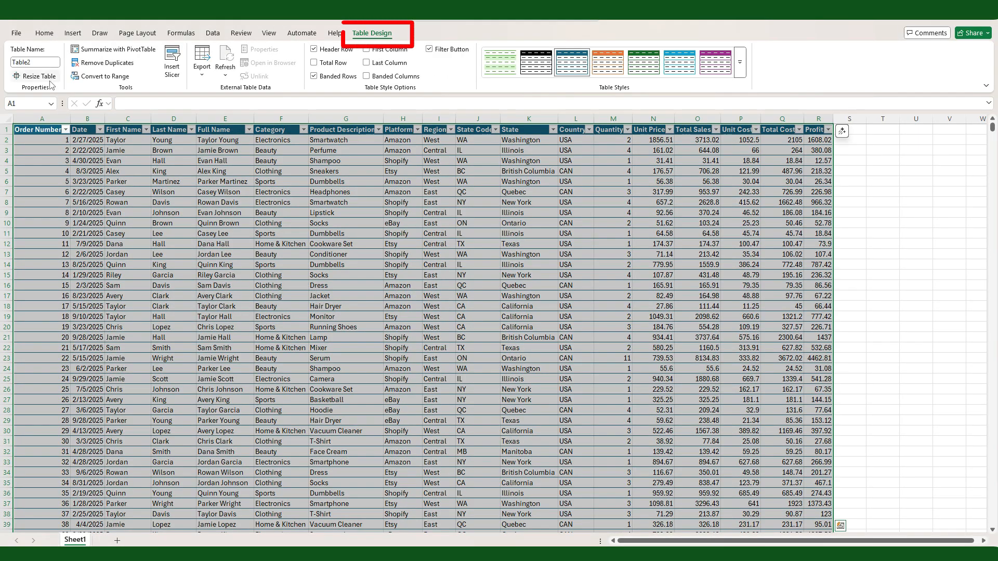
Step: Name the sales table Data
click(48, 62)
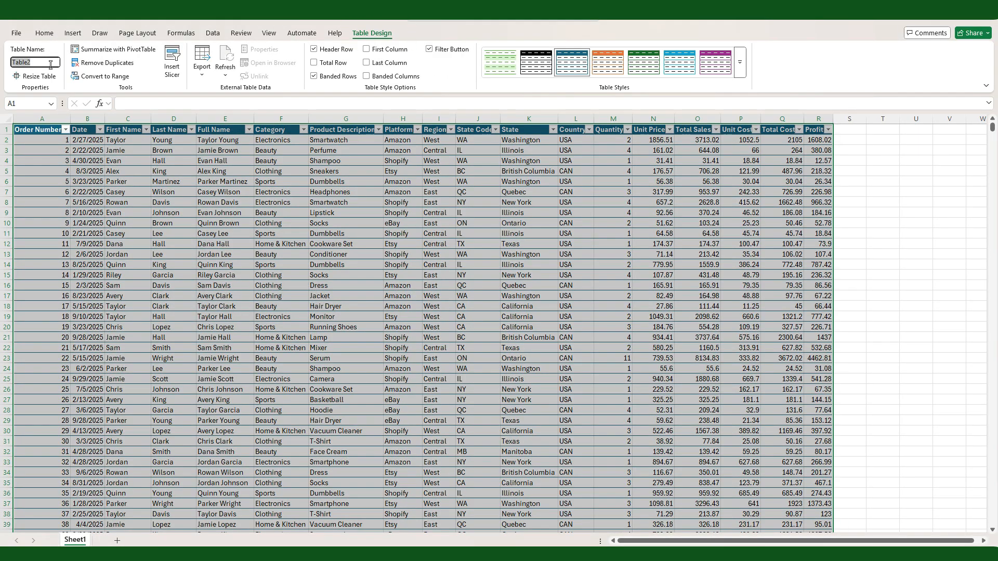
text(Data)
key(Return)
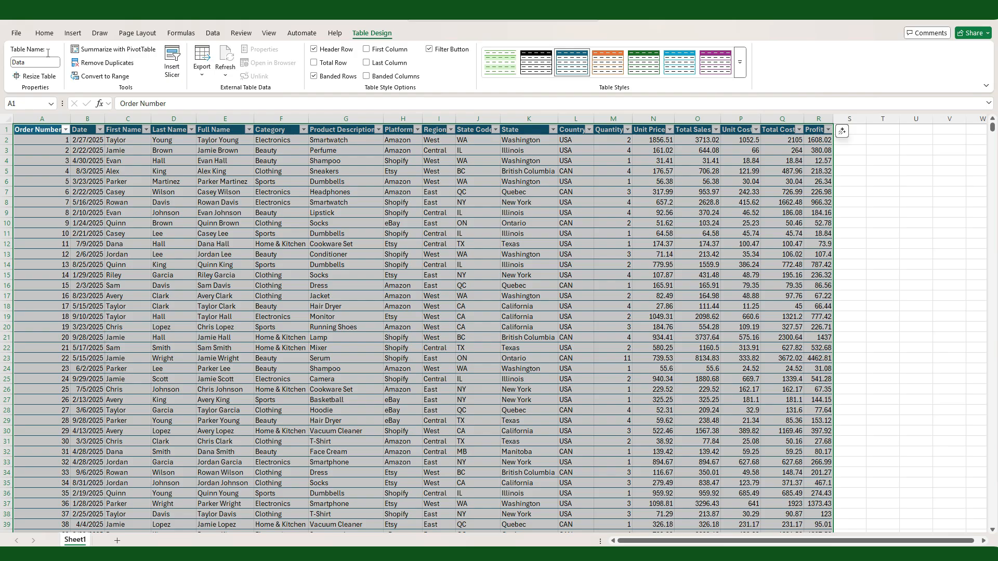
Step: Rename the worksheet holding the sales table as Data and deselect the table
right_click(75, 541)
click(101, 398)
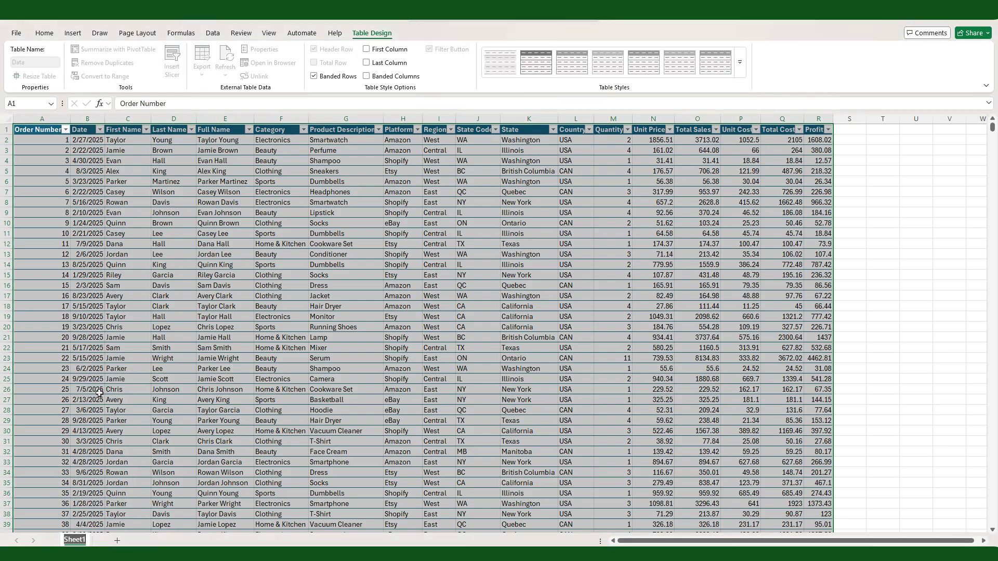
text(Data)
key(Return)
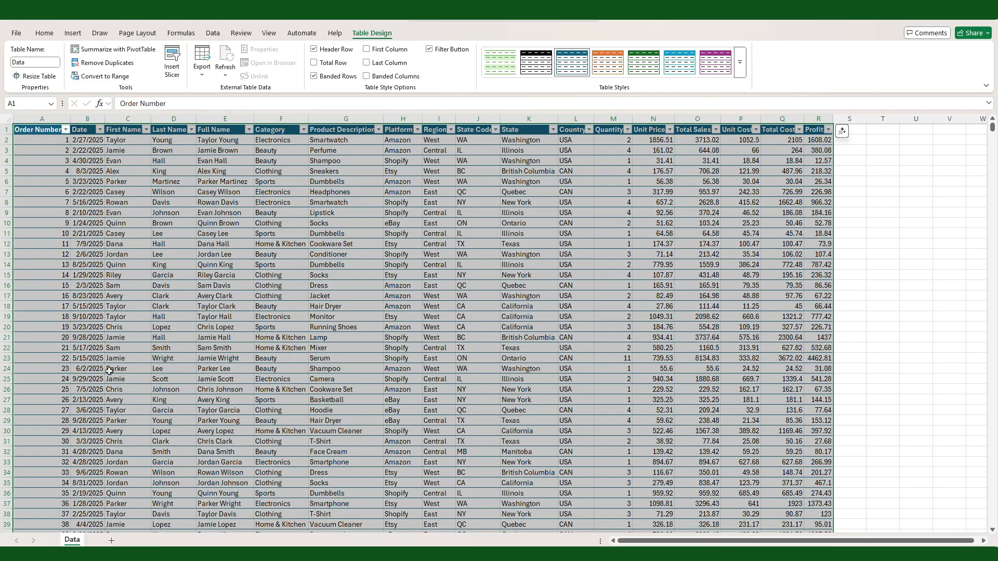
click(707, 222)
click(849, 243)
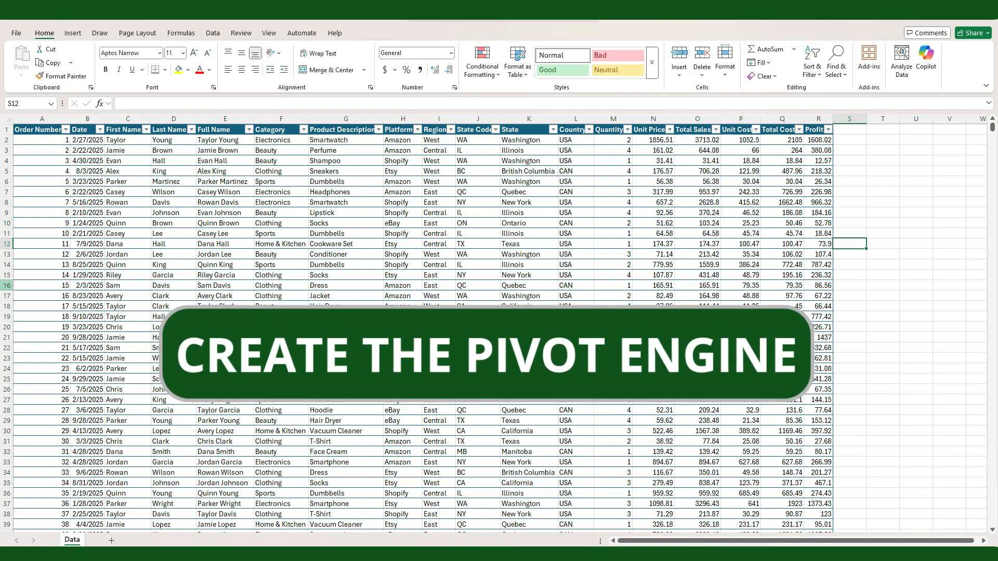
Step: Insert a PivotTable based on the Data table in a new worksheet
click(48, 150)
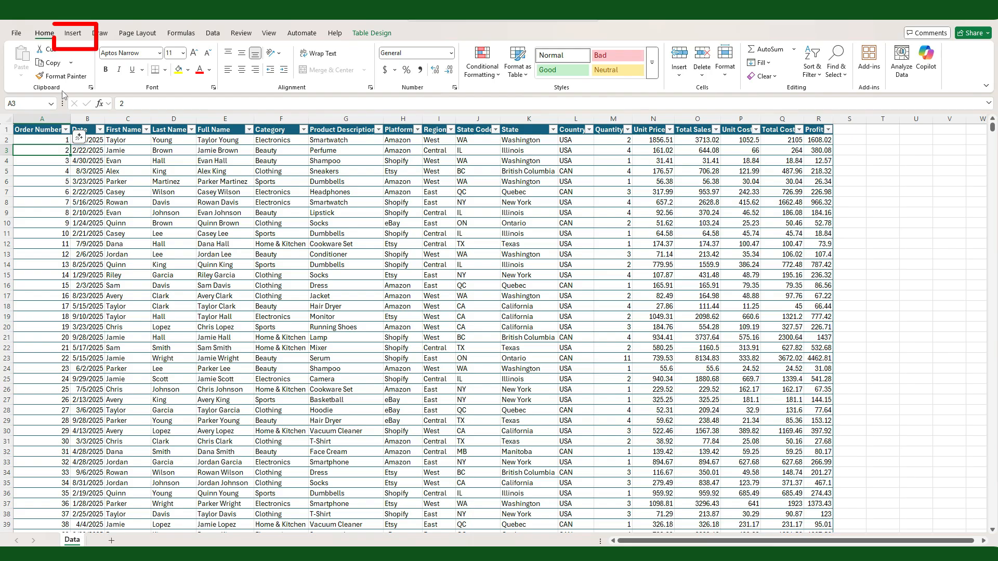
click(77, 36)
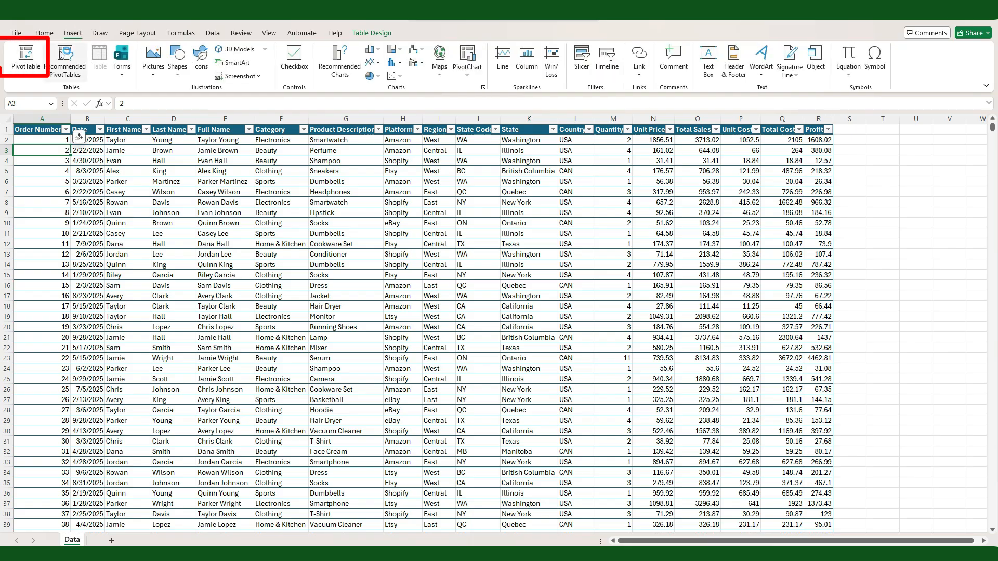
click(26, 57)
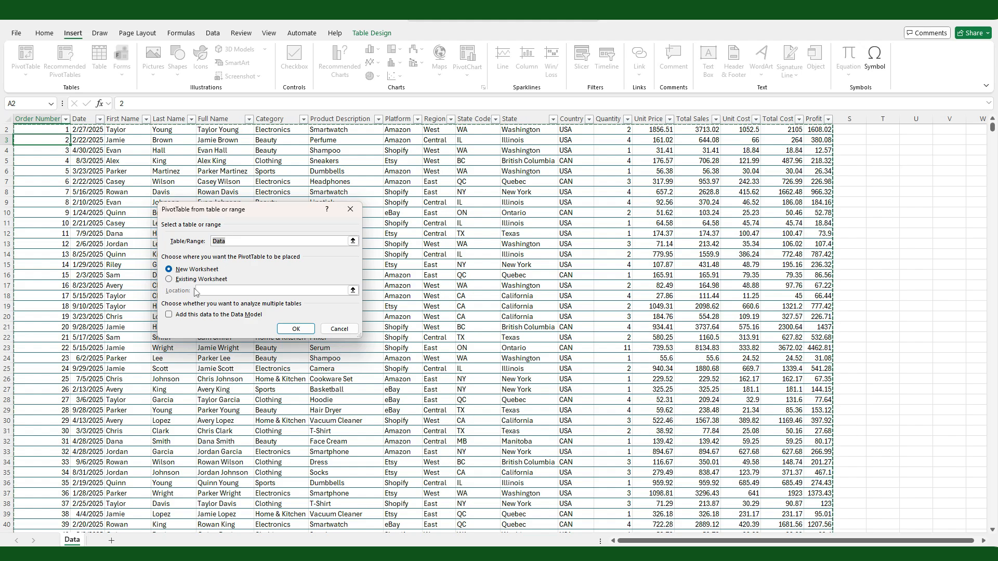
click(281, 330)
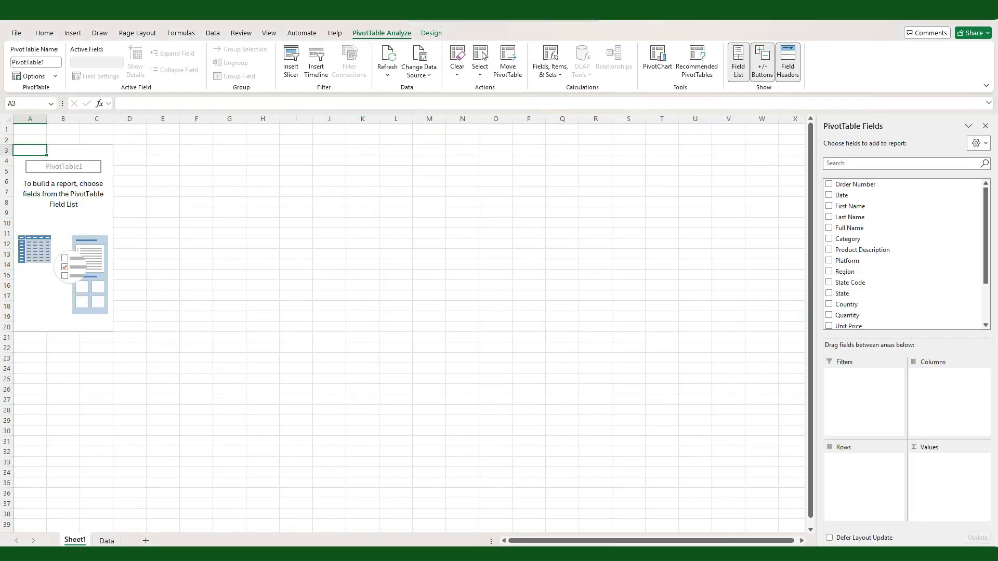
Step: Rename the new PivotTable worksheet as Pivots
right_click(74, 543)
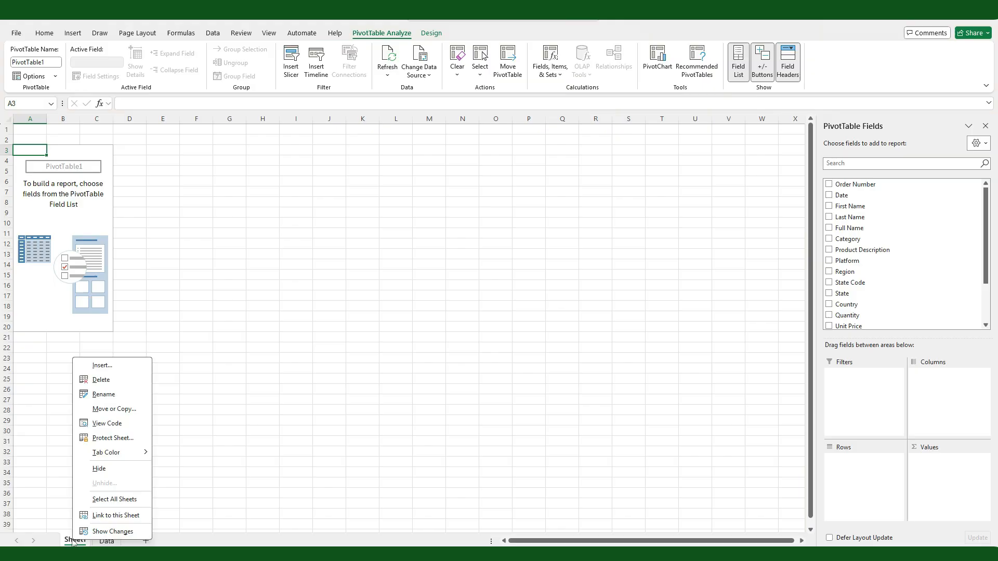
click(114, 394)
text(Pivots)
key(Return)
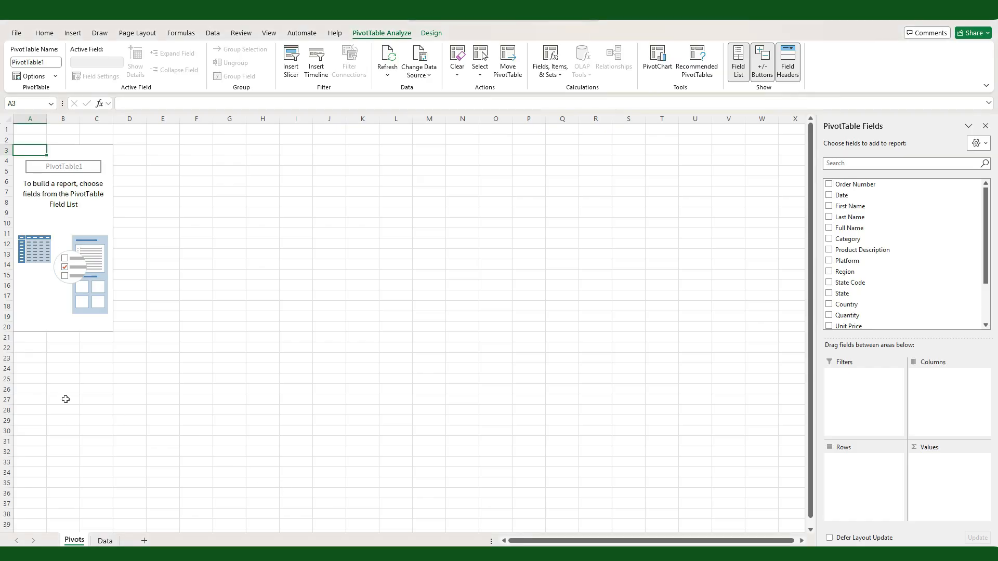
Step: Paste the copied KPI Cards and Charts lists at cell A26 and auto-fit the width of column A
click(47, 392)
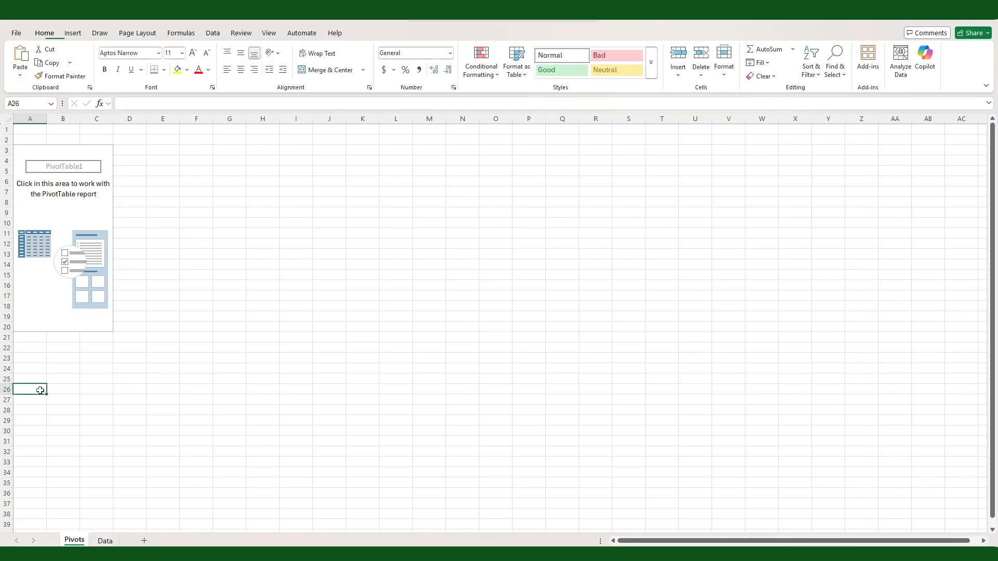
text(KPI Cards		Charts Total Sales		Sales by Country Total Profit		Sales by State Margin %		Sales by Region Avg. Order Value		Sales by Platform Quantity Sold		Sales by Category 		Quantity by Category 		Monthly Sales 		Top 10 Products)
click(217, 398)
double_click(47, 118)
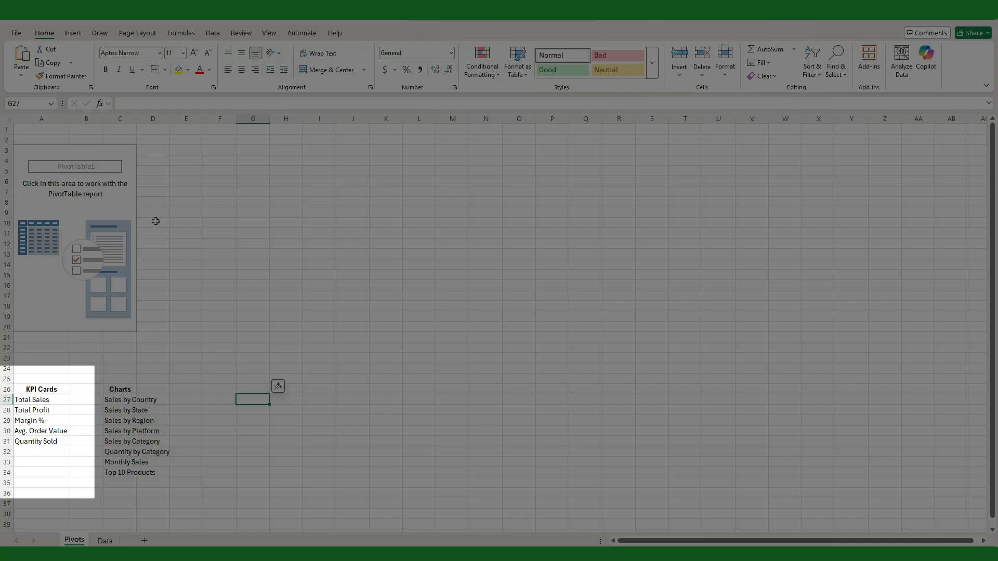
click(156, 221)
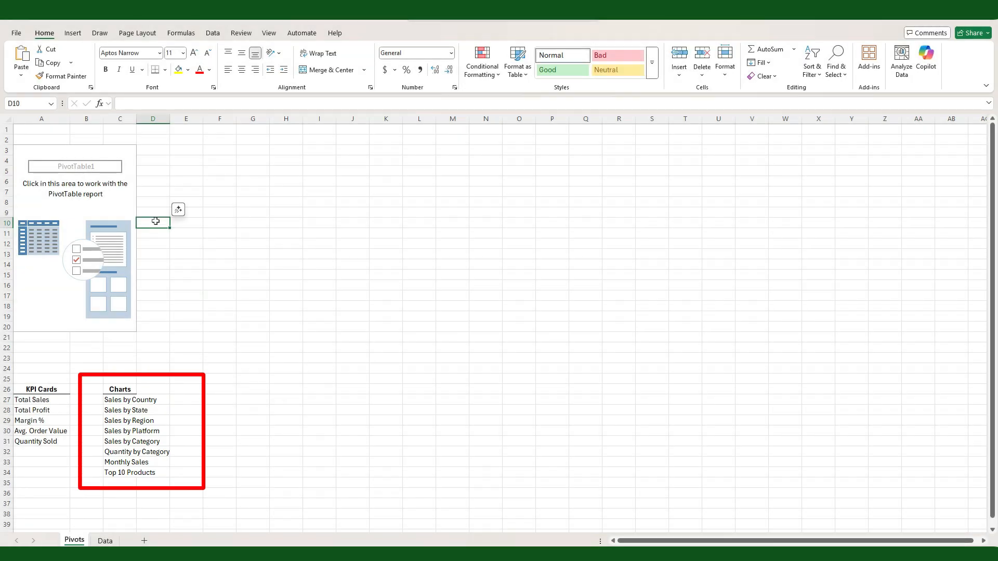
Step: Add Total Sales and Profit as summed values to the empty PivotTable
scroll(155, 222, down, 3)
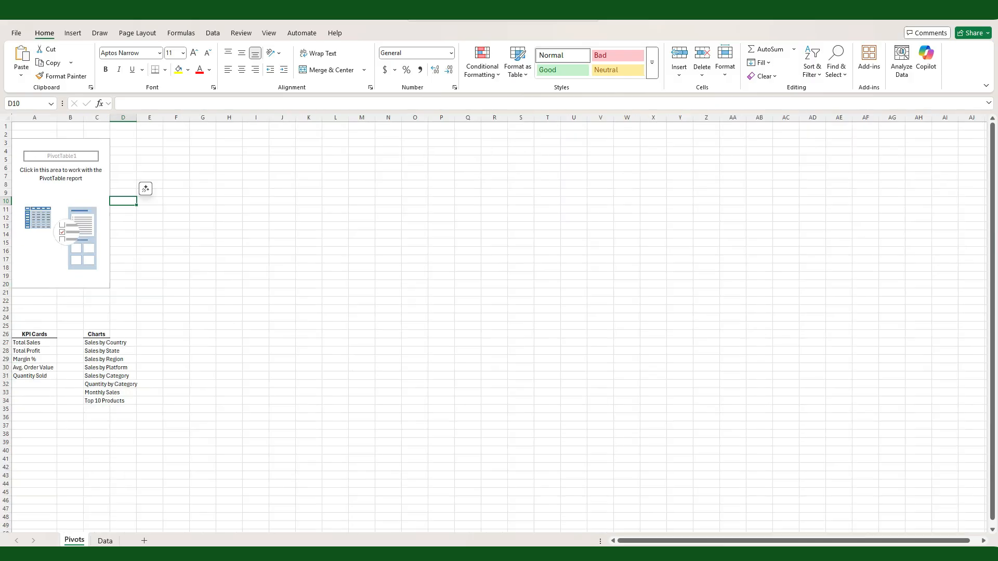
click(372, 220)
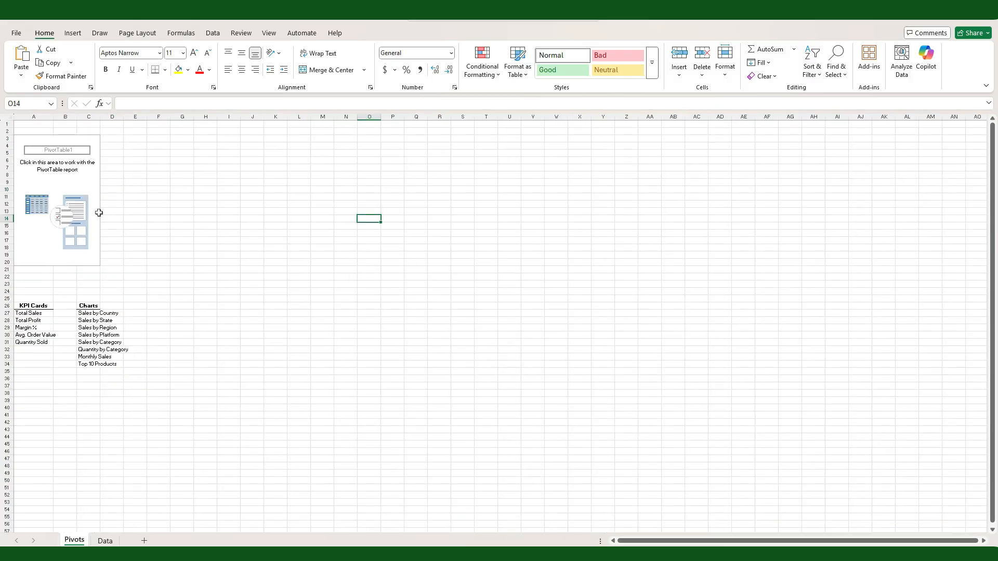
click(72, 137)
scroll(877, 299, down, 2)
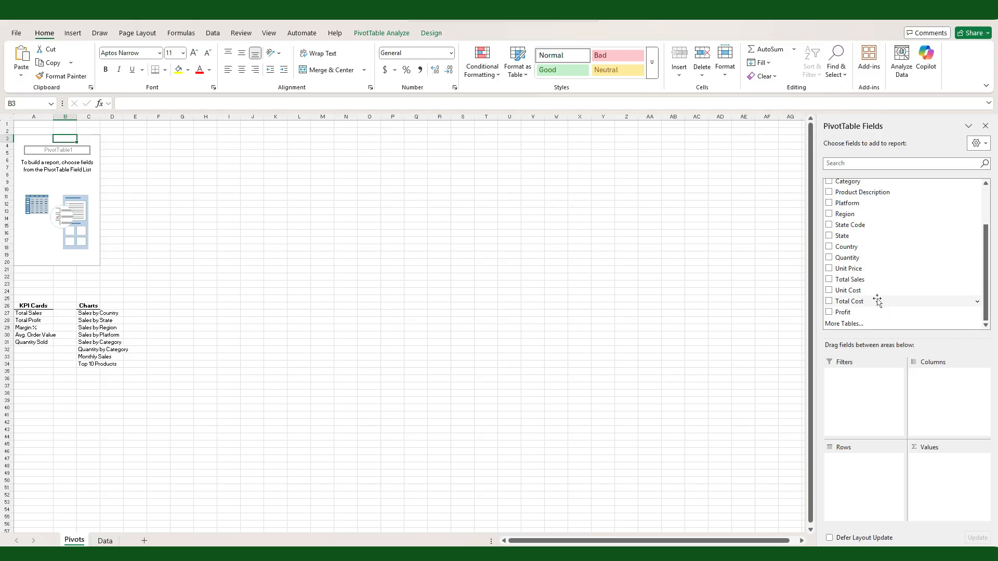
click(850, 279)
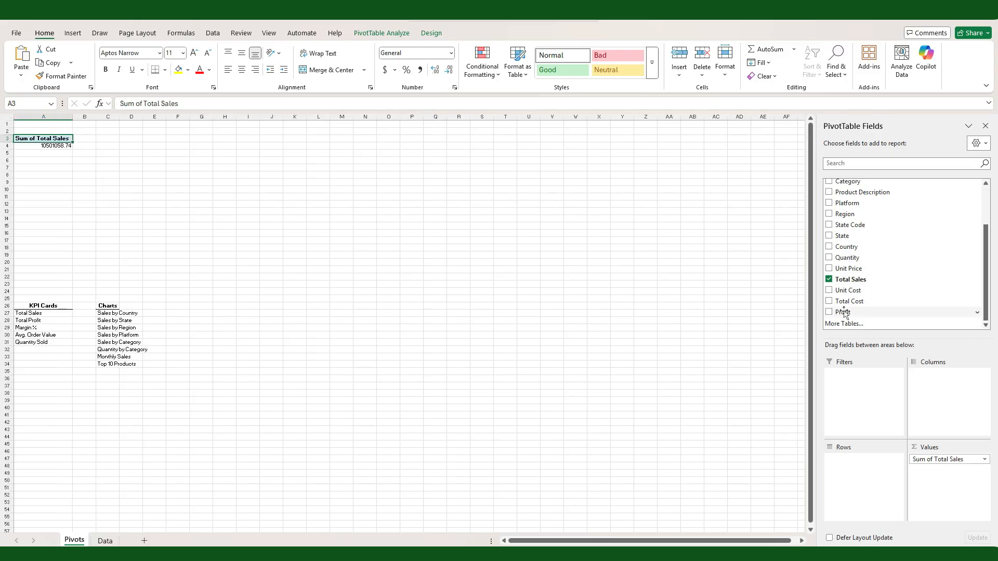
drag(916, 480, 918, 480)
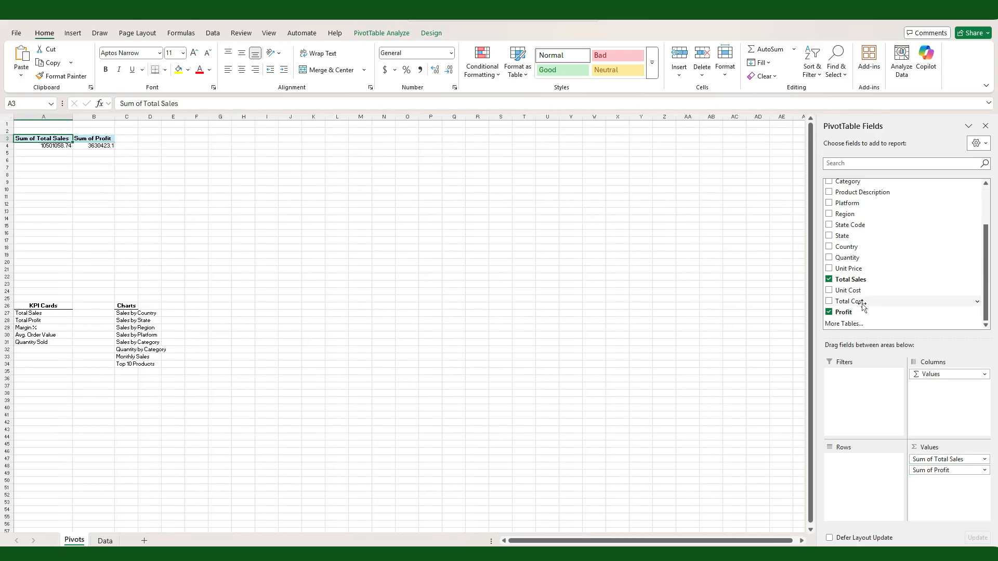
Step: Add Total Sales to the PivotTable values a second time, summarized by Average, and add Quantity as a summed value
drag(850, 280, 955, 485)
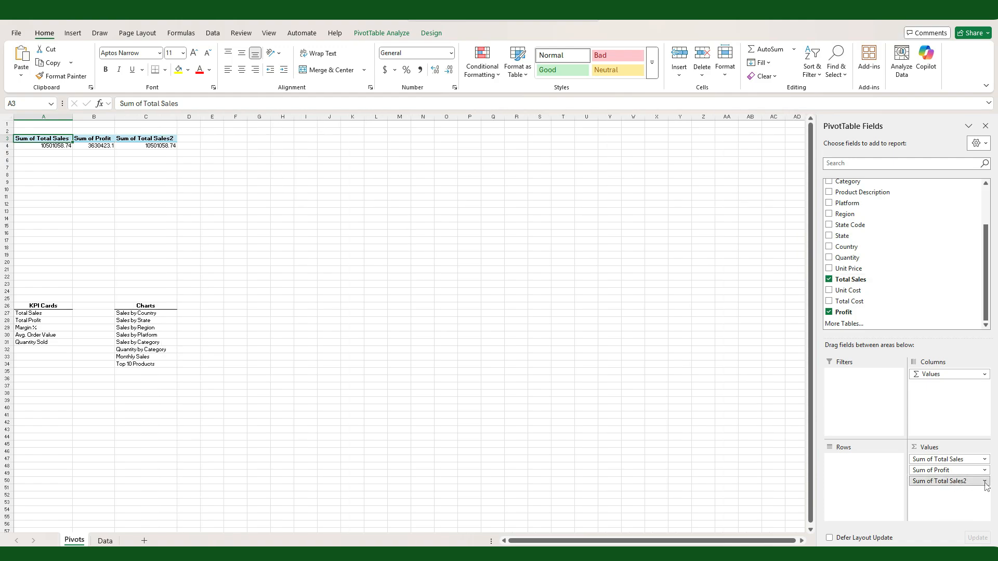
click(983, 481)
click(958, 469)
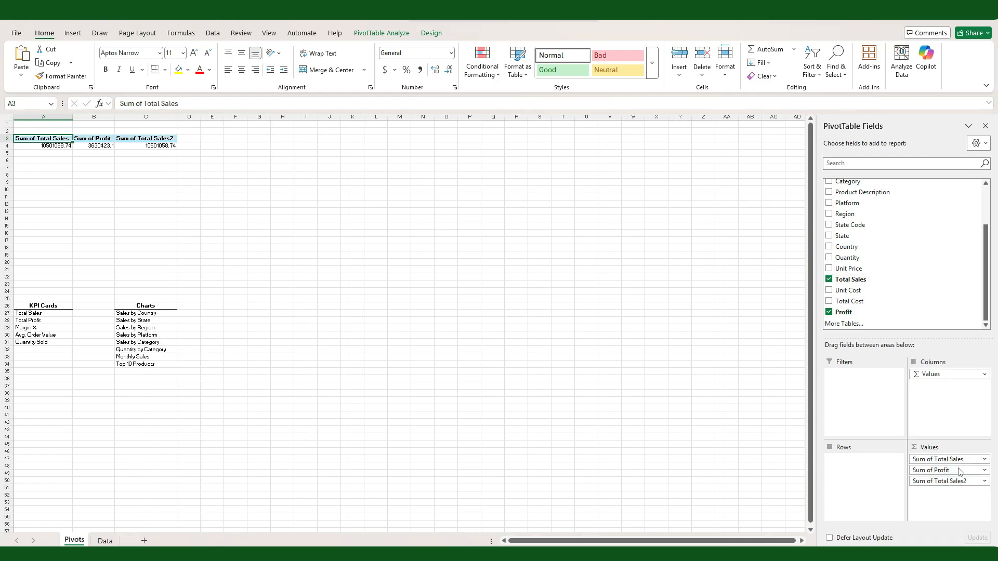
click(213, 276)
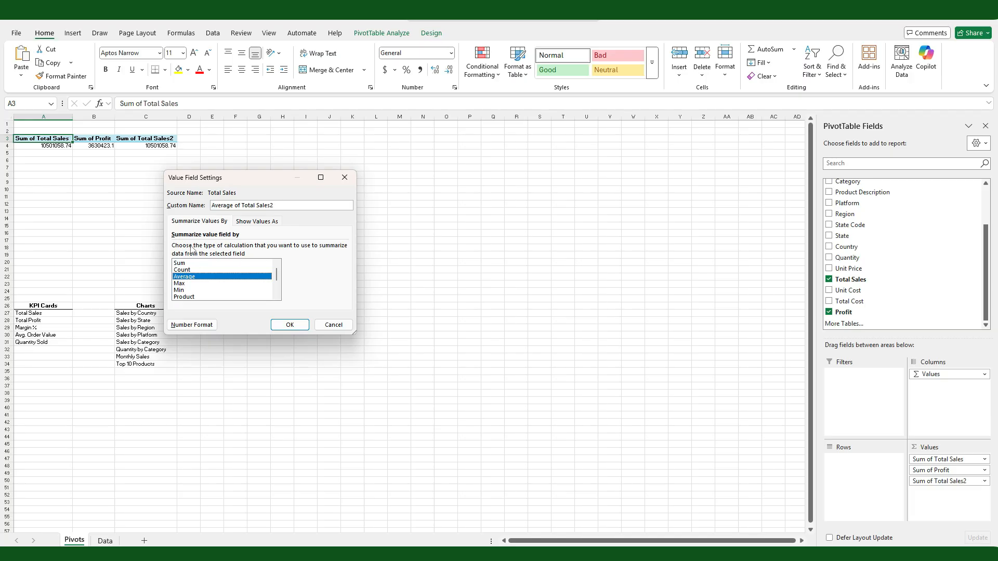
click(289, 325)
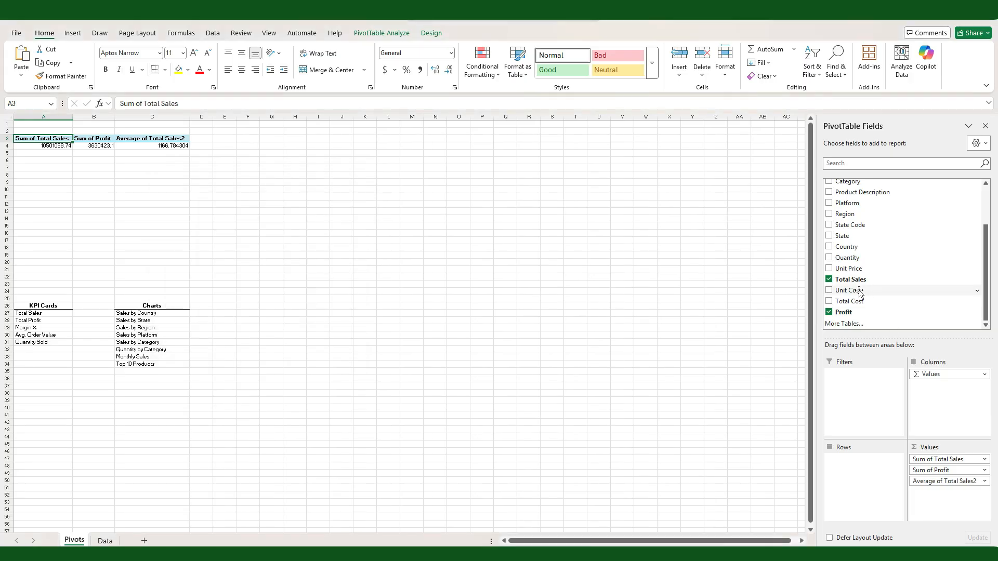
drag(843, 260, 931, 506)
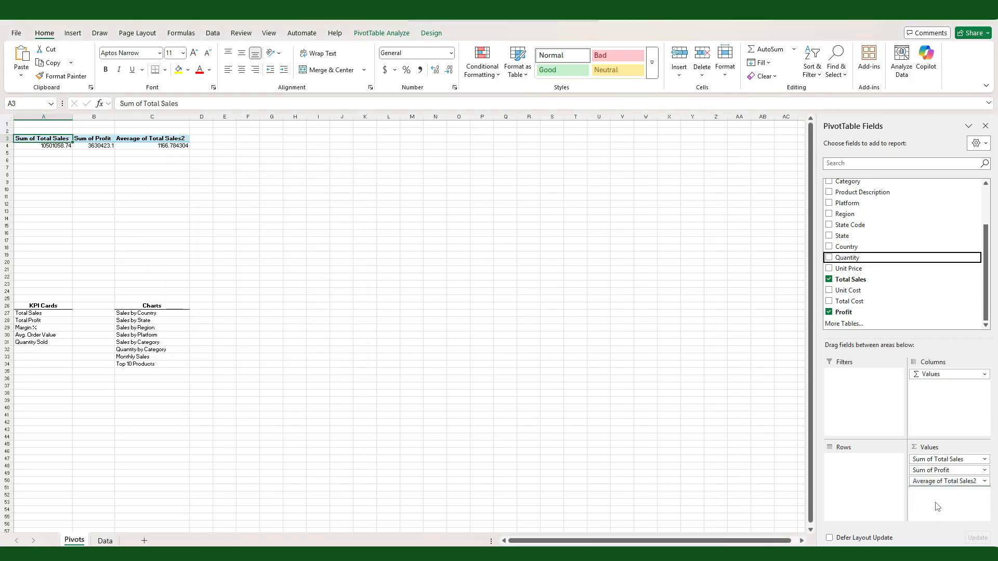
Step: Link the Total Sales and Total Profit KPIs in B27 and B28 to the PivotTable's sales and profit sums
click(101, 315)
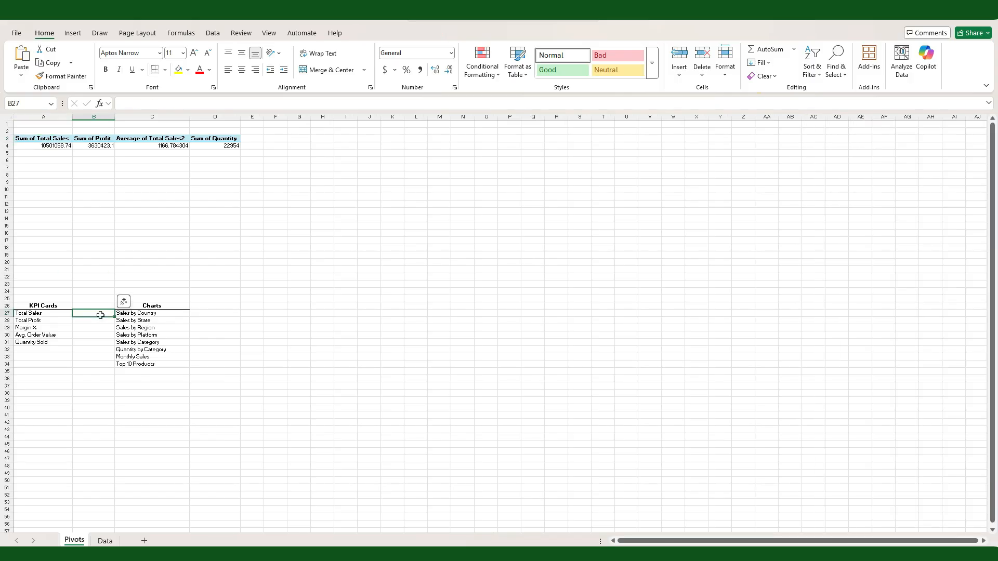
text(=)
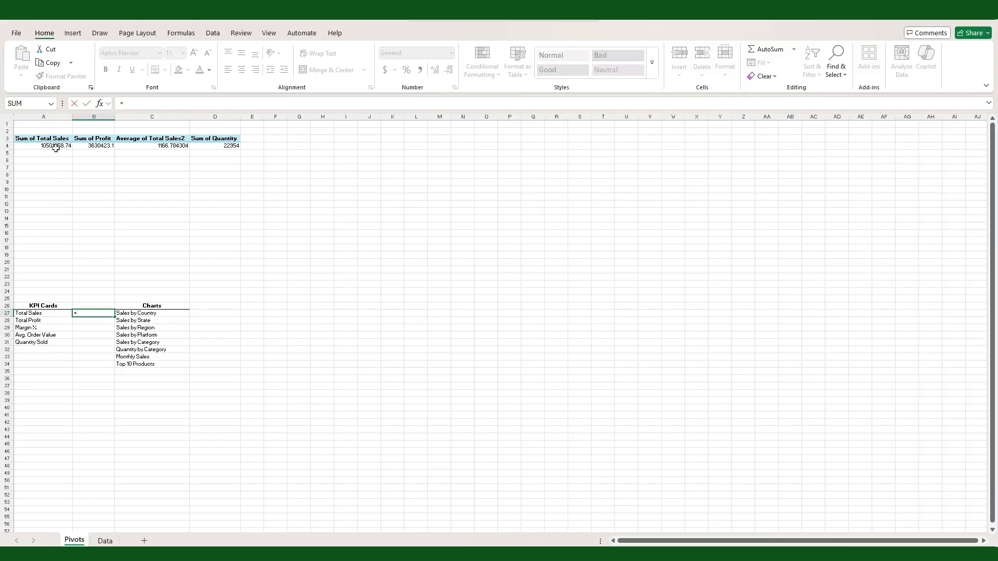
click(56, 147)
key(Return)
text(=)
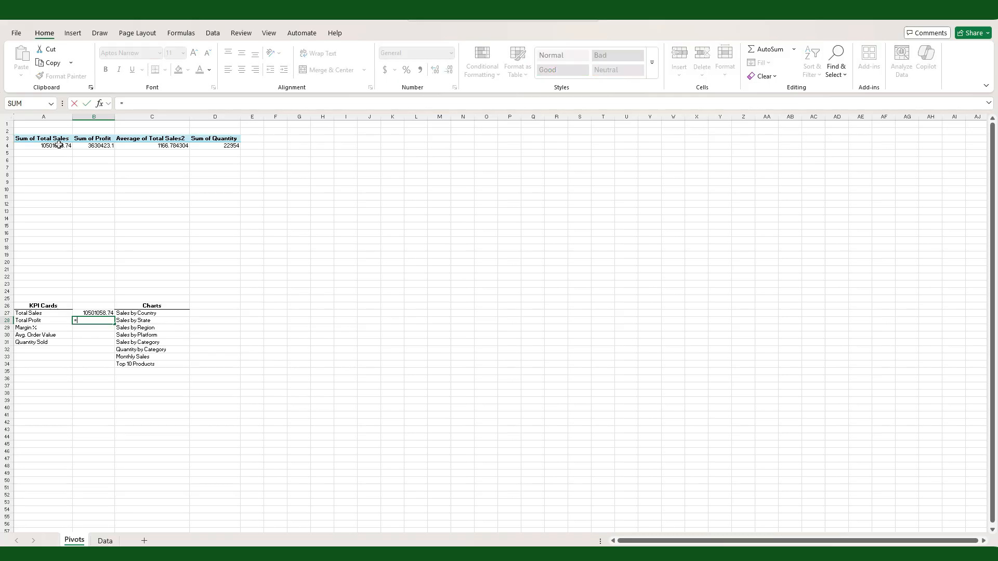
click(84, 148)
key(Return)
Step: Calculate the Margin % KPI in B29 as total profit divided by total sales, =B28/B27
text(=)
click(92, 320)
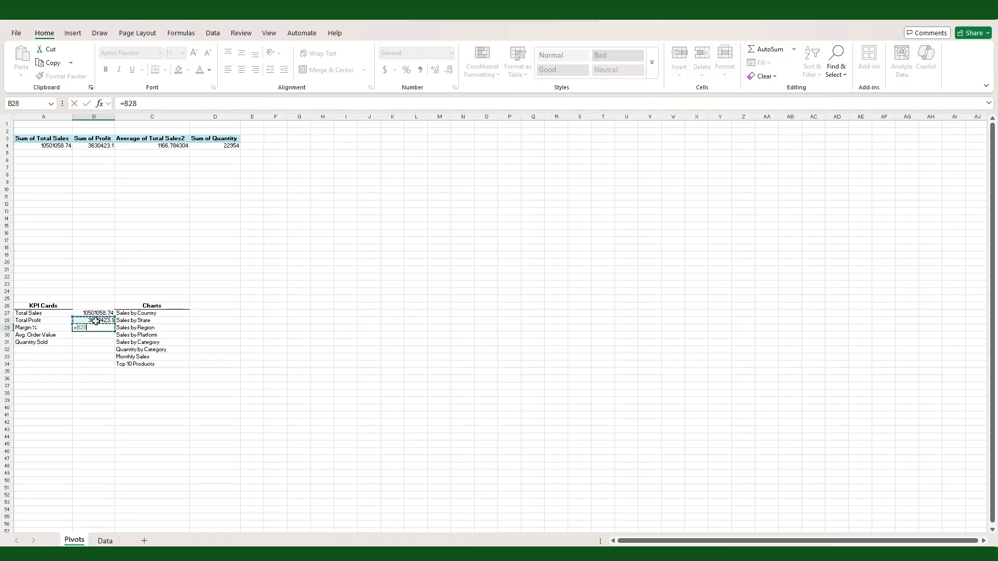
text(/)
click(96, 312)
key(Return)
Step: Link the Avg. Order Value and Quantity Sold KPIs in B30 and B31 to the PivotTable's average sales and quantity sum
text(=)
click(174, 146)
key(Return)
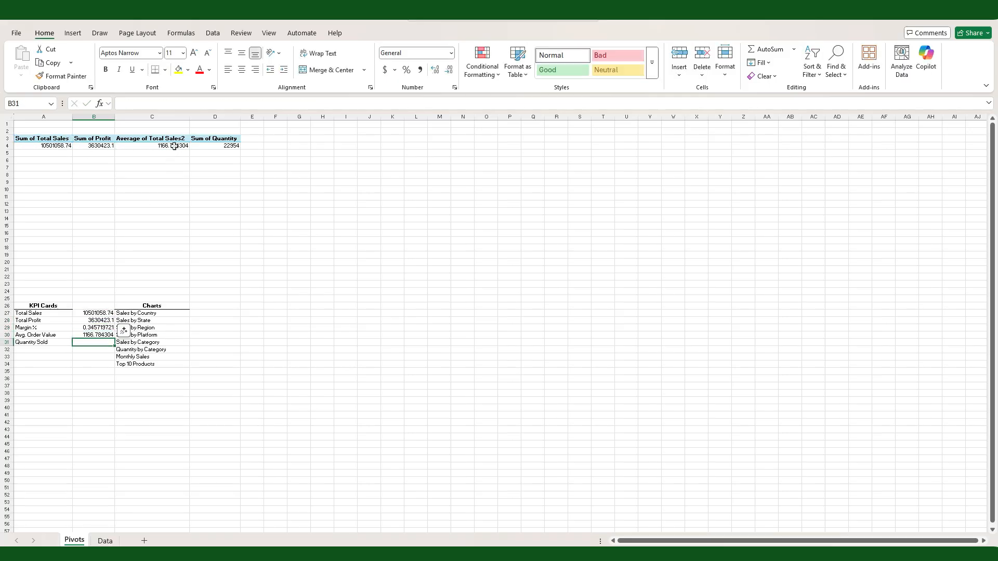
text(=)
click(224, 147)
key(Return)
Step: Apply the comma number style to the Total Sales, Total Profit, Avg. Order Value and Quantity Sold values
drag(85, 314, 86, 321)
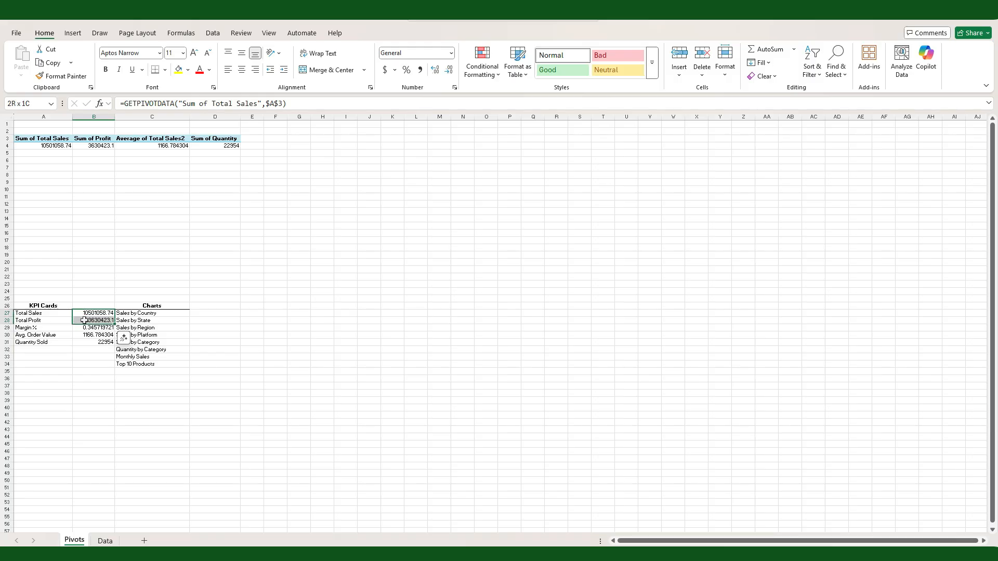
ctrl+click(81, 335)
ctrl+click(83, 342)
click(420, 70)
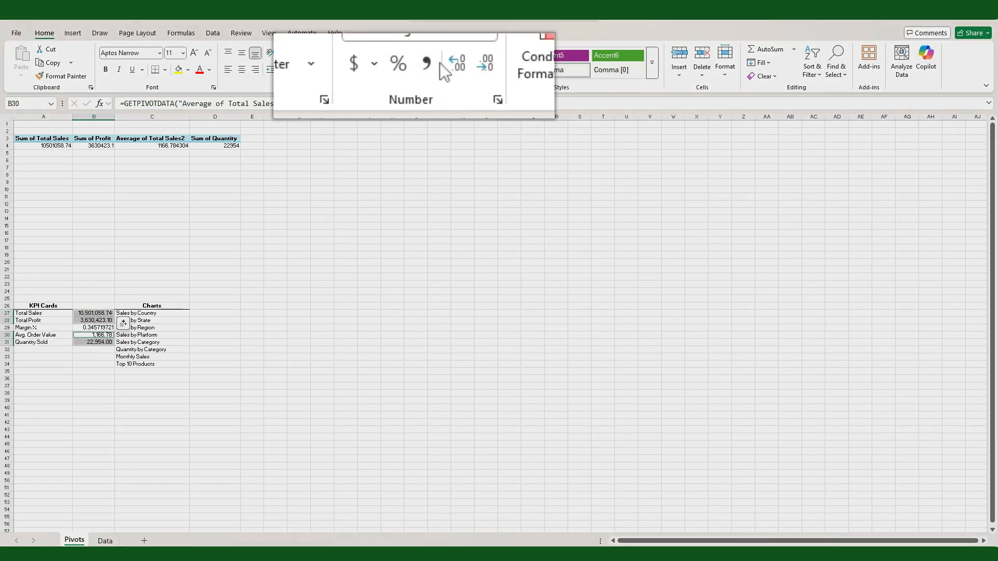
Step: Remove the decimals from the selected KPI values and format the Margin % value in B29 as a percentage
click(483, 73)
click(483, 72)
click(86, 327)
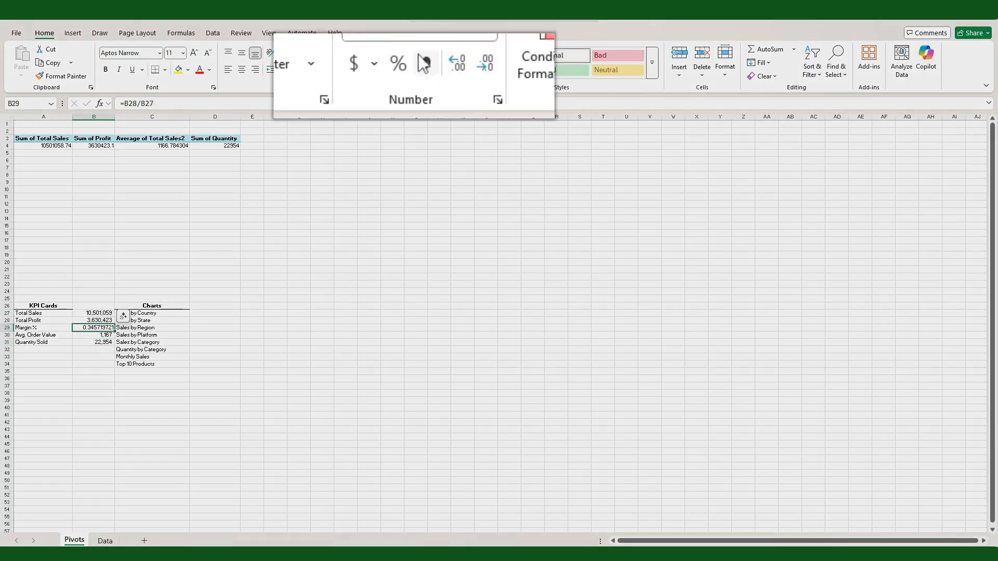
click(398, 63)
click(269, 318)
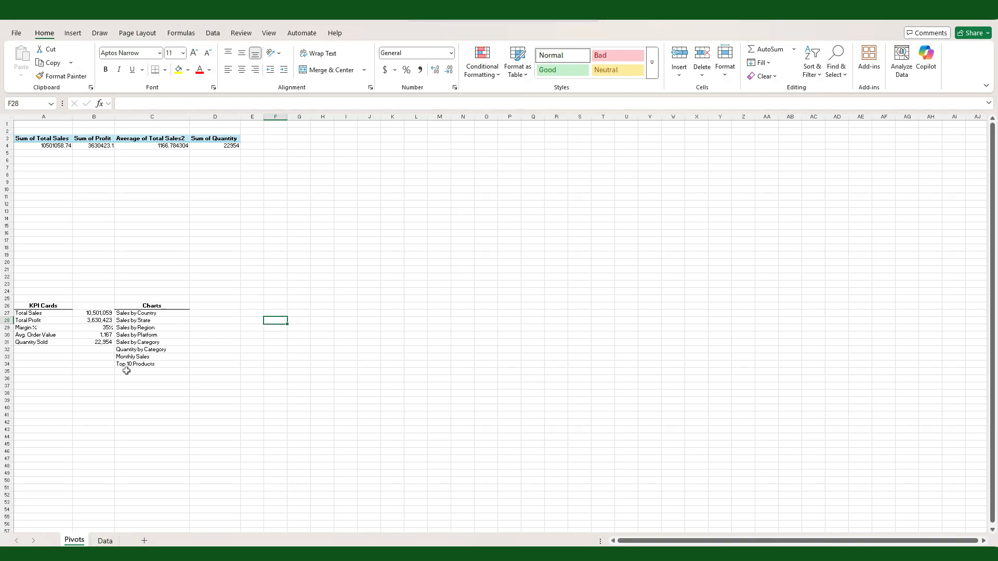
Step: Rename the PivotTable holding the total sales, profit, average and quantity values as KPIs
click(41, 139)
click(381, 33)
click(53, 63)
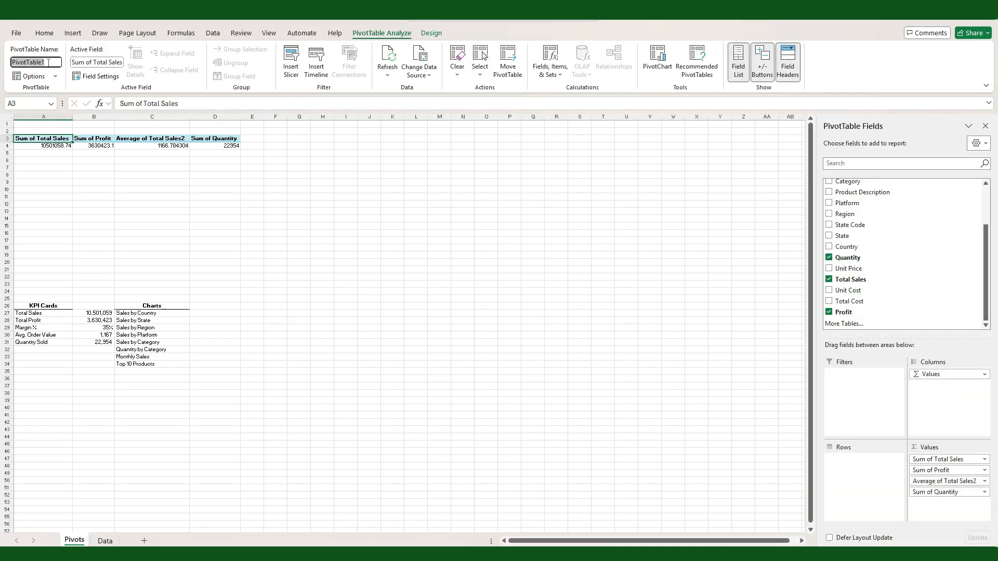
text(KPIs)
key(Return)
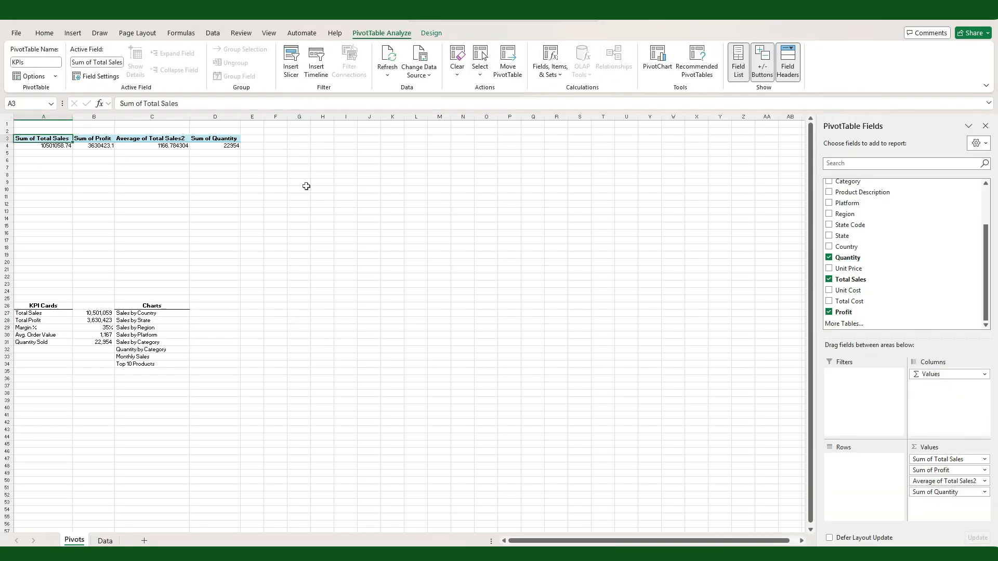
Step: Copy the KPIs PivotTable and paste it at F3
drag(167, 146, 214, 144)
key(ctrl+c)
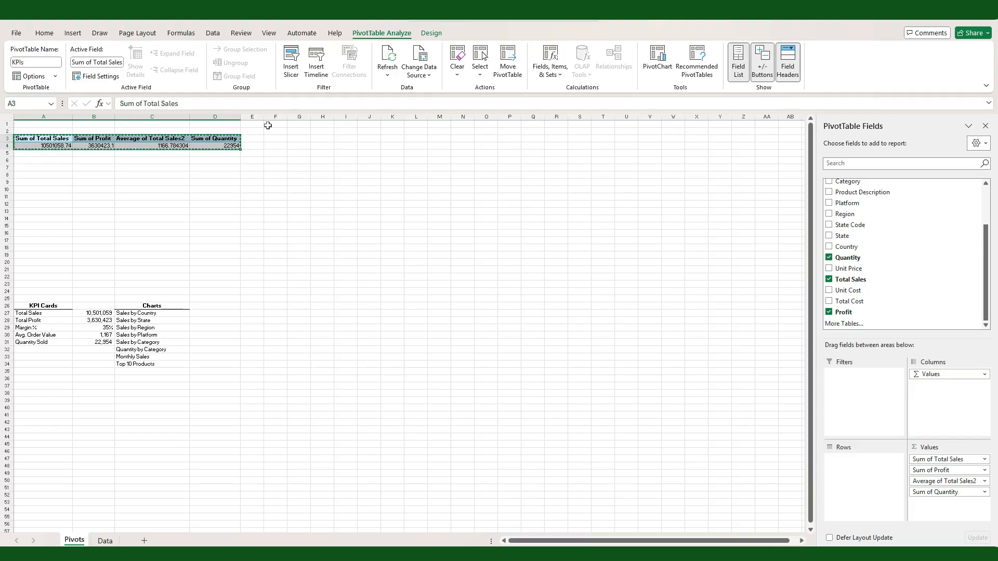
click(274, 138)
key(ctrl+v)
click(275, 138)
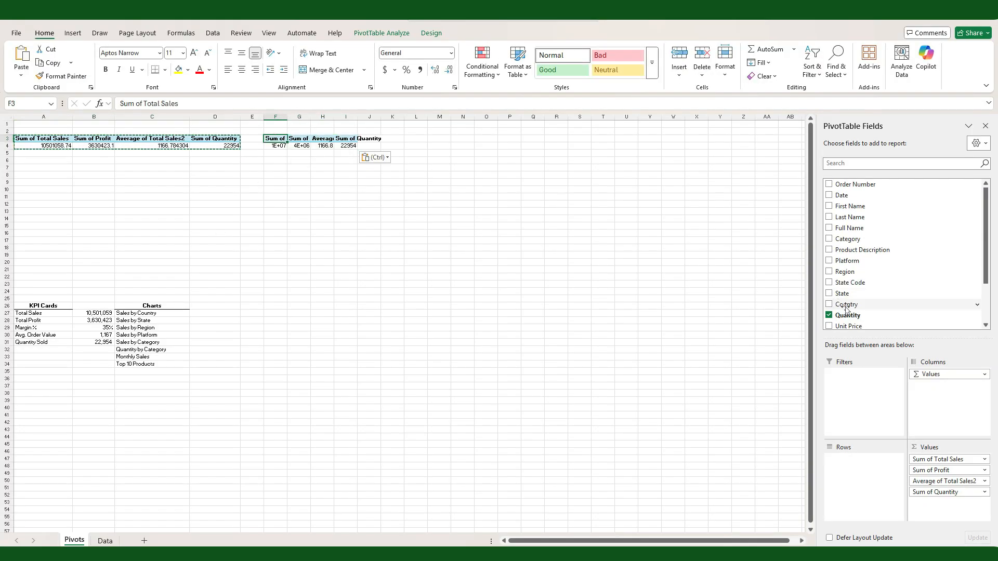
Step: Add Country to the copied PivotTable's rows and remove its average sales, quantity and profit values
drag(846, 306, 860, 465)
drag(945, 495, 728, 517)
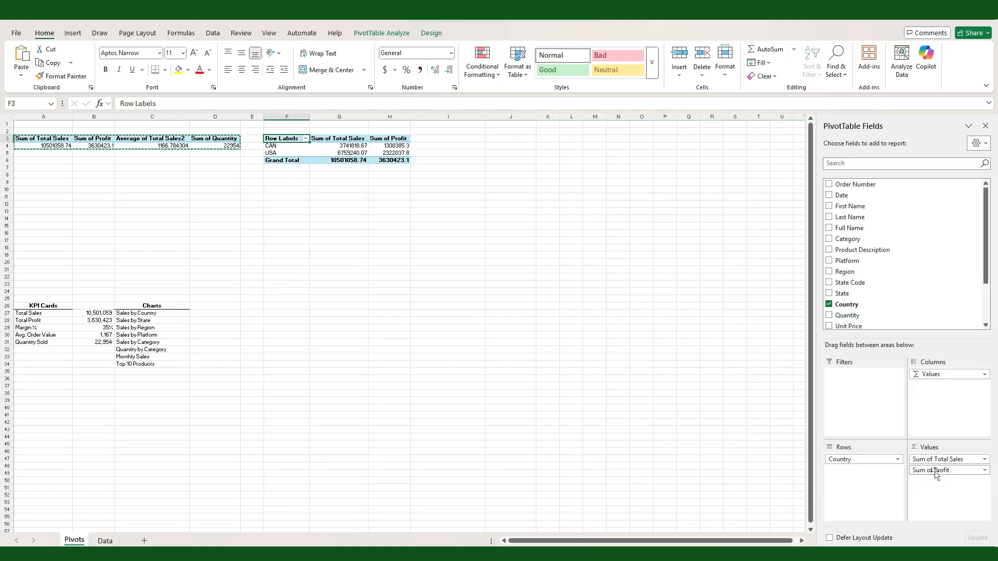
drag(930, 470, 705, 484)
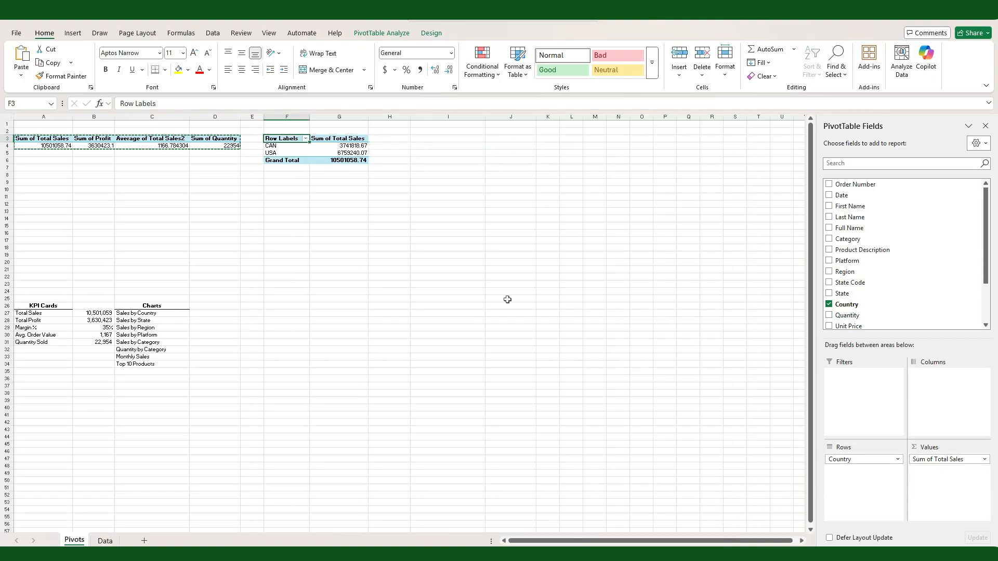
Step: Show the country PivotTable's Total Sales as % of Grand Total and format the values as whole percentages
click(984, 460)
click(936, 440)
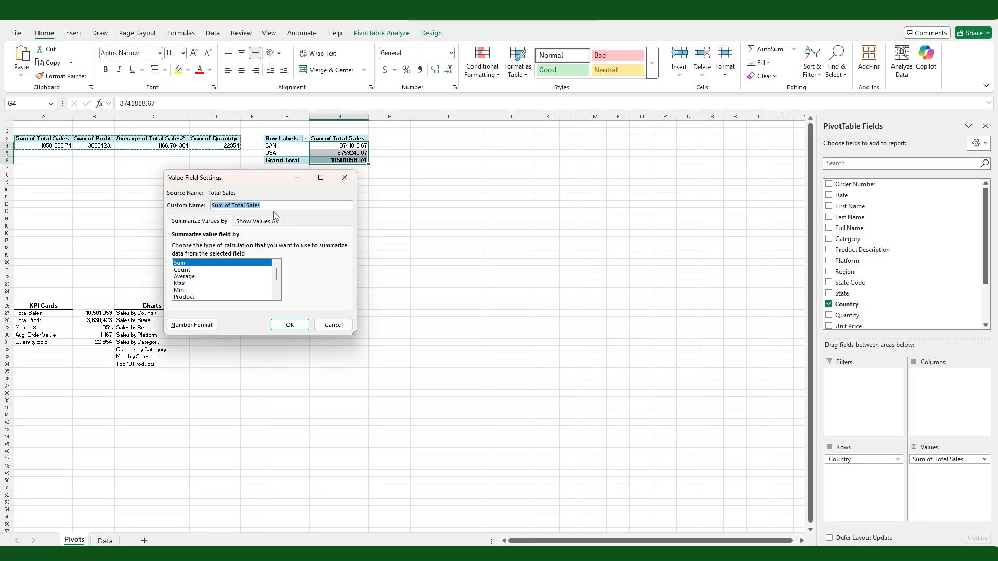
click(259, 221)
click(343, 248)
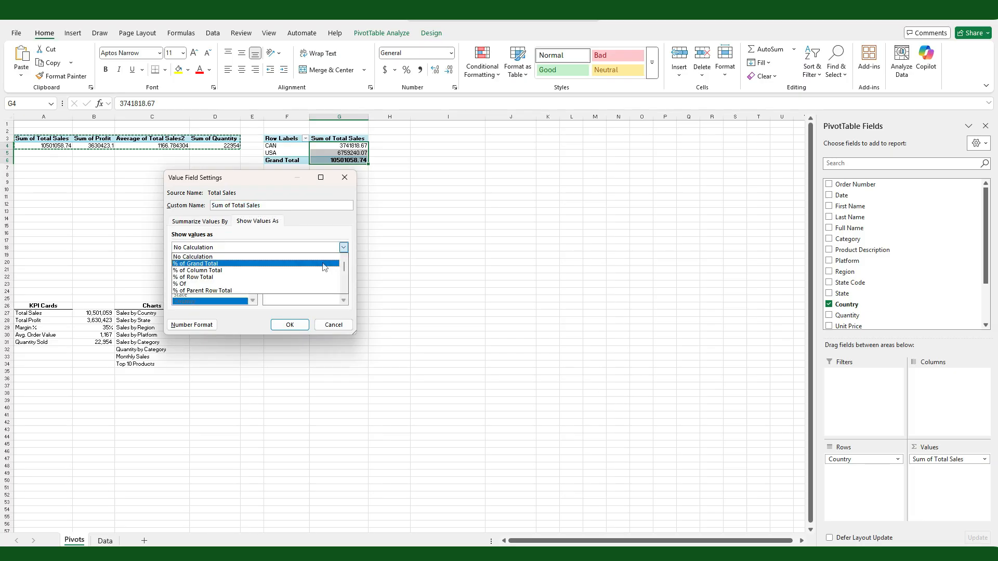
click(324, 267)
click(287, 325)
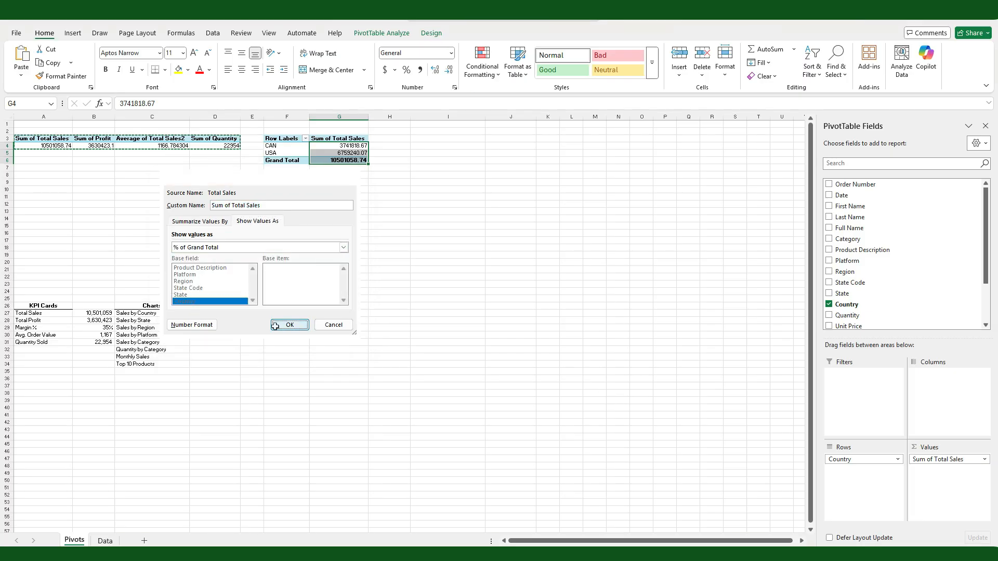
click(407, 71)
Step: Rename the PivotTable that lists CAN and USA as Country
drag(297, 154, 300, 147)
click(382, 34)
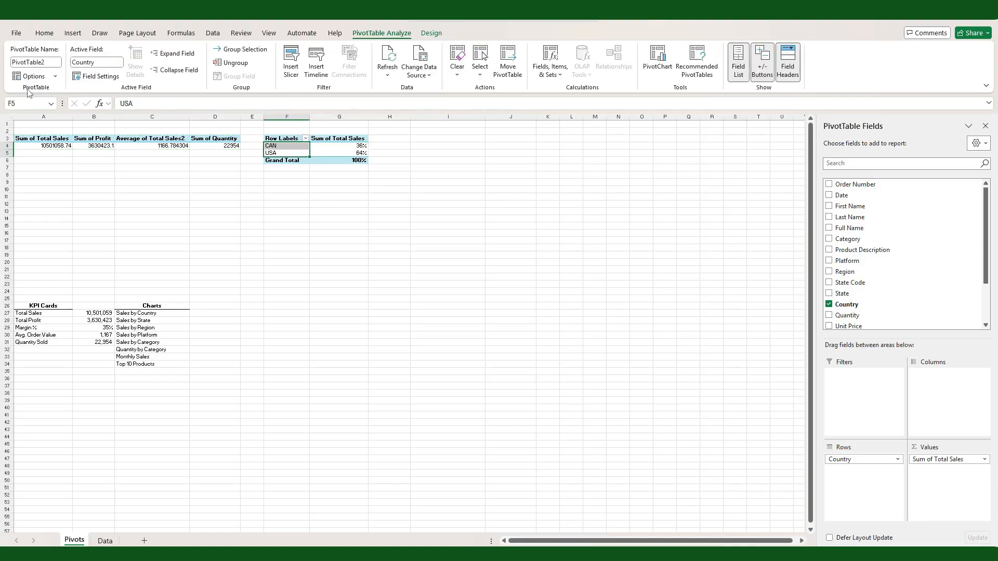
click(37, 62)
text(Country)
key(Return)
Step: Copy the Sales by Country label from the Charts list to F1 above the Country PivotTable
click(136, 314)
key(ctrl+c)
click(278, 124)
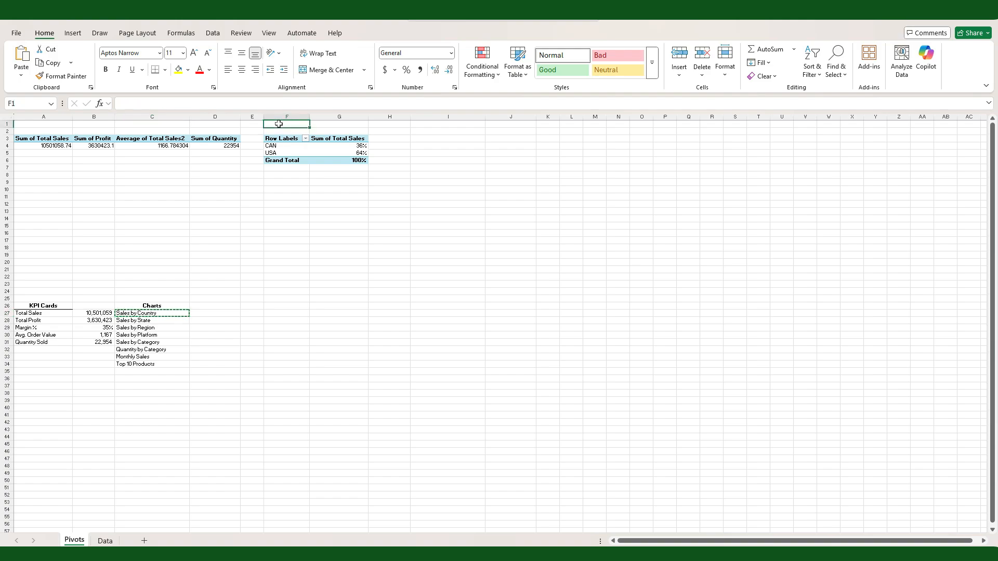
key(ctrl+v)
click(288, 188)
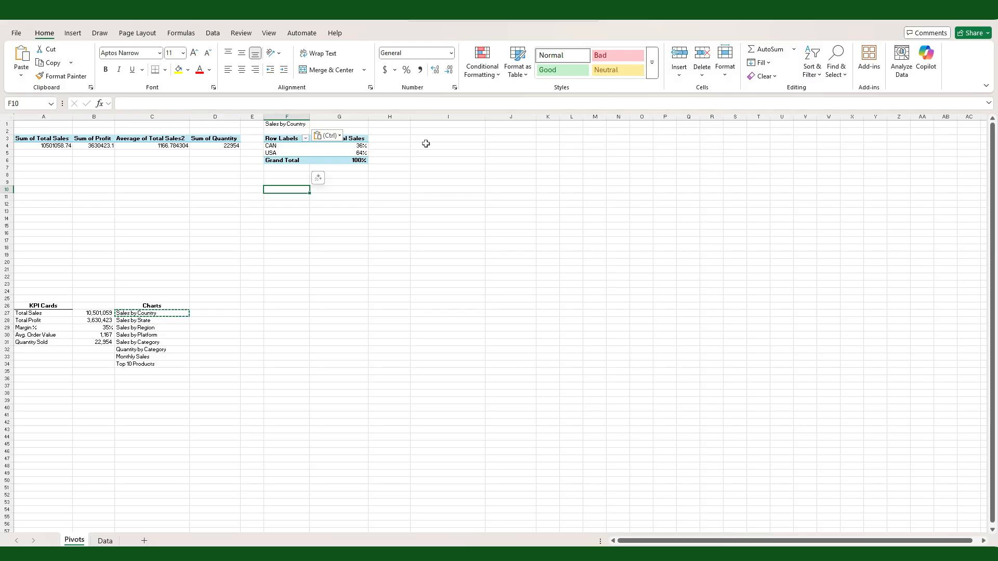
Step: Narrow column H to a thin spacer beside the Country PivotTable
drag(272, 116, 339, 116)
click(405, 116)
drag(410, 116, 373, 116)
Step: Copy columns F:H with the Sales by Country PivotTable and paste them at columns I, L, O, R, U, X and AA
drag(287, 116, 371, 116)
key(ctrl+c)
click(397, 116)
key(ctrl+v)
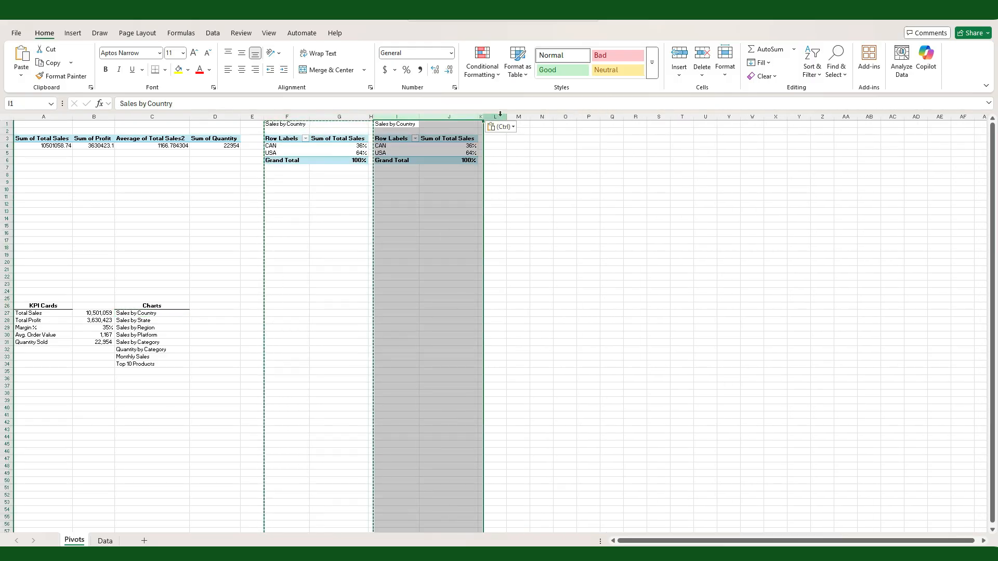
click(499, 117)
key(ctrl+v)
click(607, 116)
key(ctrl+v)
click(716, 117)
key(ctrl+v)
Step: Copy the Sales by State and Sales by Region labels from the Charts list to I1 and L1
key(ctrl+v)
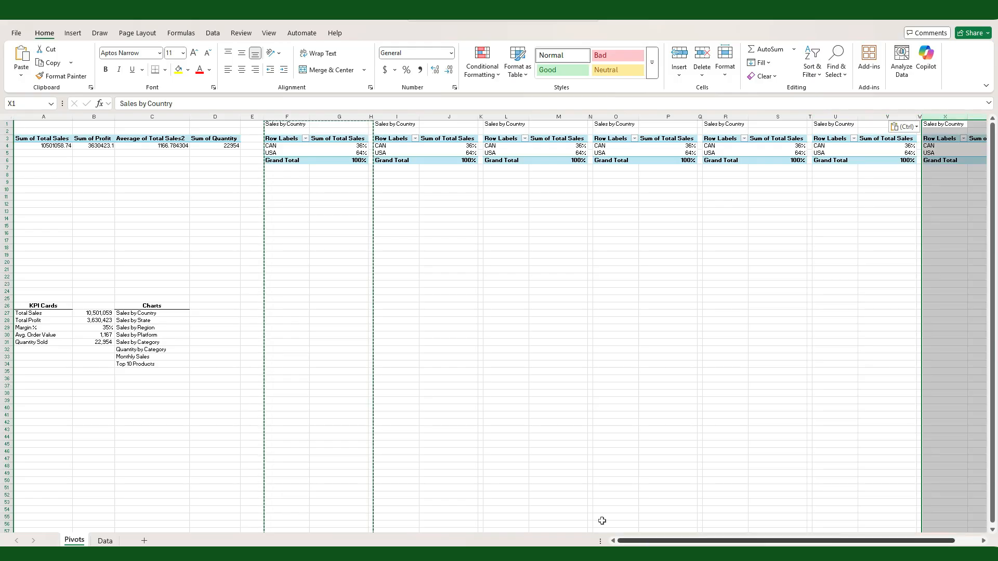
mouse_move(769, 540)
mouse_down()
mouse_move(831, 540)
mouse_move(779, 540)
mouse_up()
click(976, 116)
key(ctrl+v)
click(145, 320)
key(ctrl+c)
click(388, 126)
Step: Copy the Sales by Platform, Sales by Category, Quantity by Category, Monthly Sales and Top 10 Products labels to O1, R1, U1, X1 and AA1
key(ctrl+v)
click(146, 327)
key(ctrl+c)
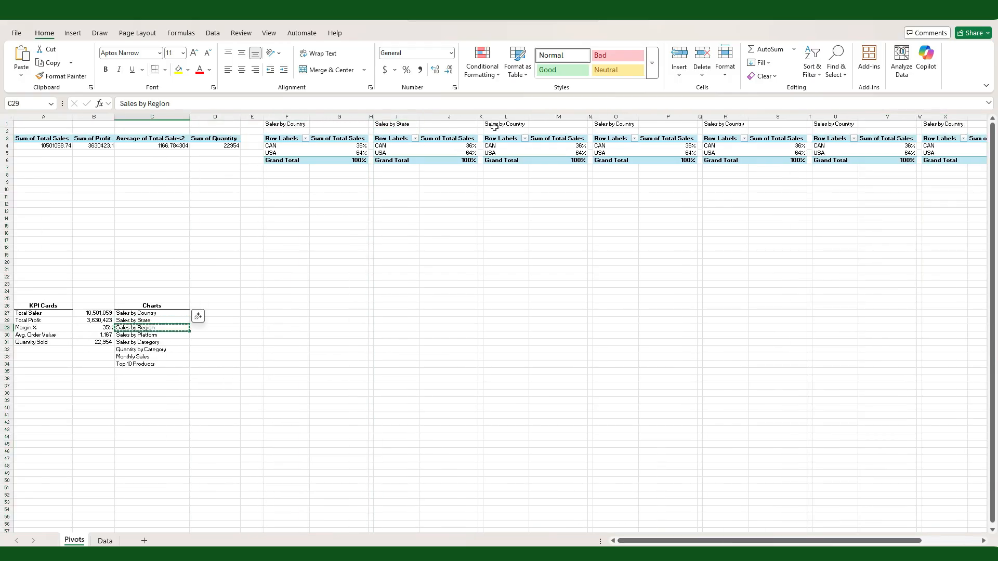
click(493, 125)
key(ctrl+v)
click(146, 335)
key(ctrl+c)
click(826, 125)
key(ctrl+v)
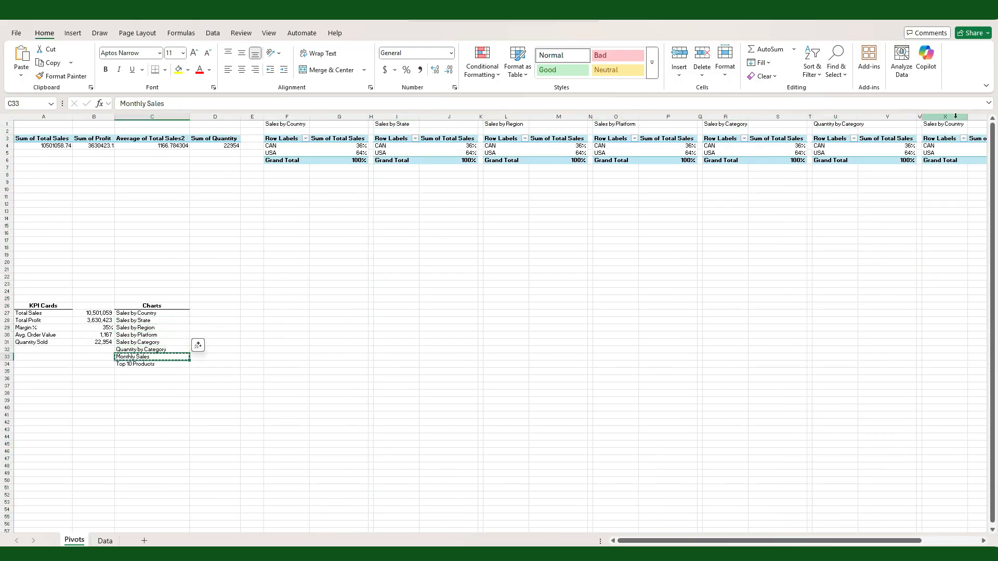
click(943, 125)
key(ctrl+v)
scroll(943, 125, down, 2)
click(899, 123)
key(ctrl+v)
Step: Narrow column E to a thin spacer between the KPIs and Country PivotTables
click(221, 115)
drag(226, 116, 210, 116)
click(366, 229)
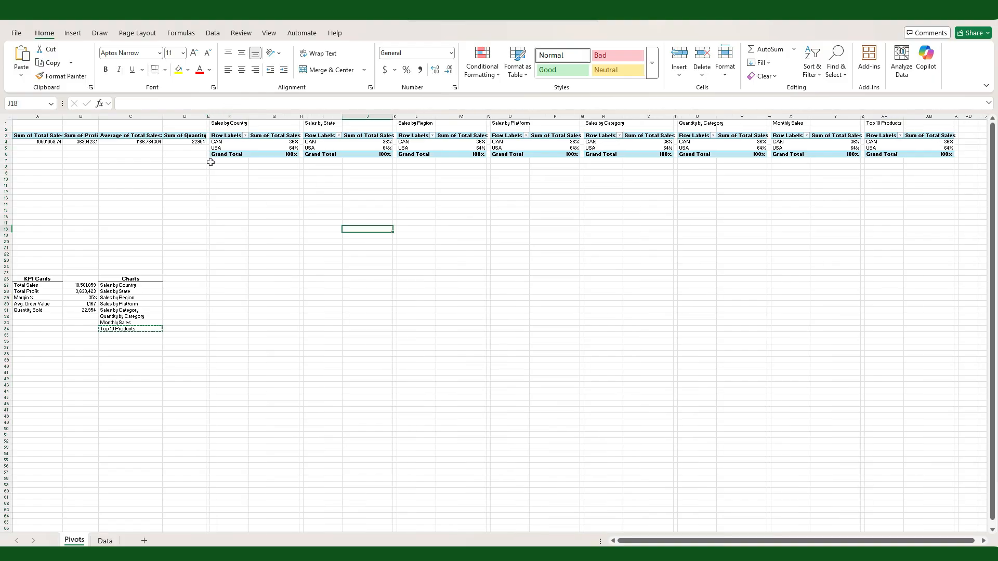
Step: Replace Country with State in the rows of the Sales by State PivotTable
click(323, 142)
click(829, 304)
click(829, 294)
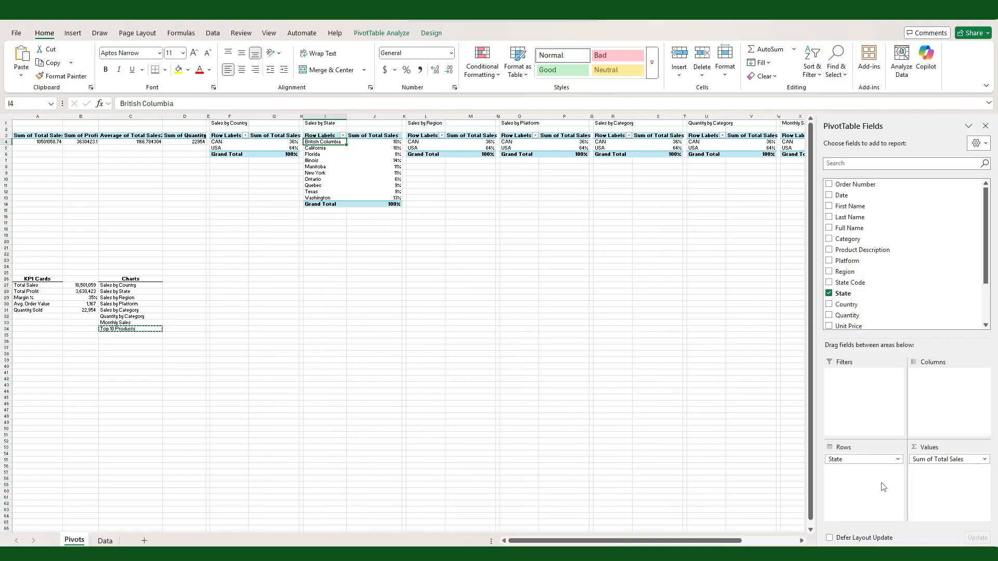
Step: Set the Sales by State PivotTable's Total Sales values to show with No Calculation
click(984, 459)
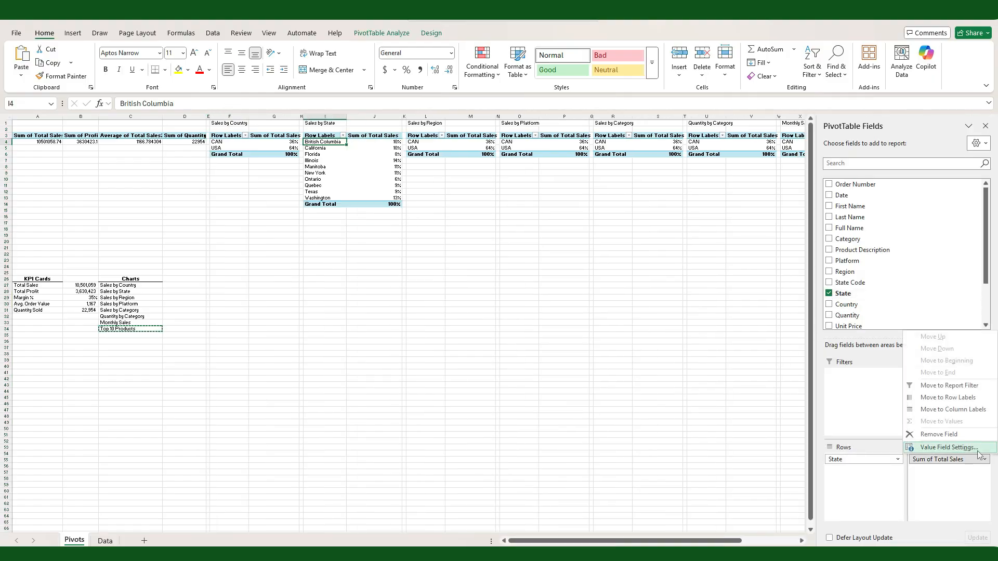
click(948, 446)
click(259, 222)
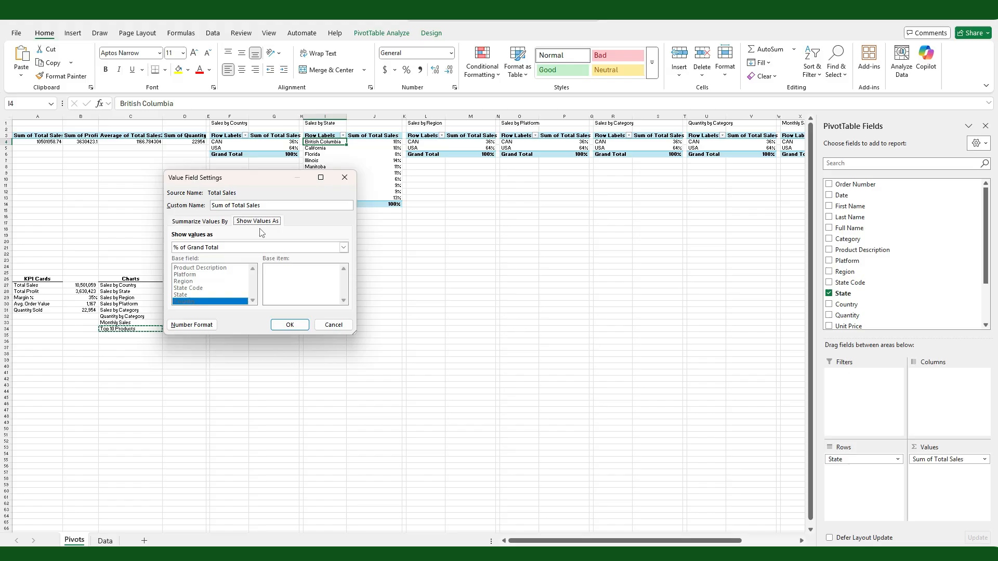
click(344, 247)
click(312, 256)
click(289, 324)
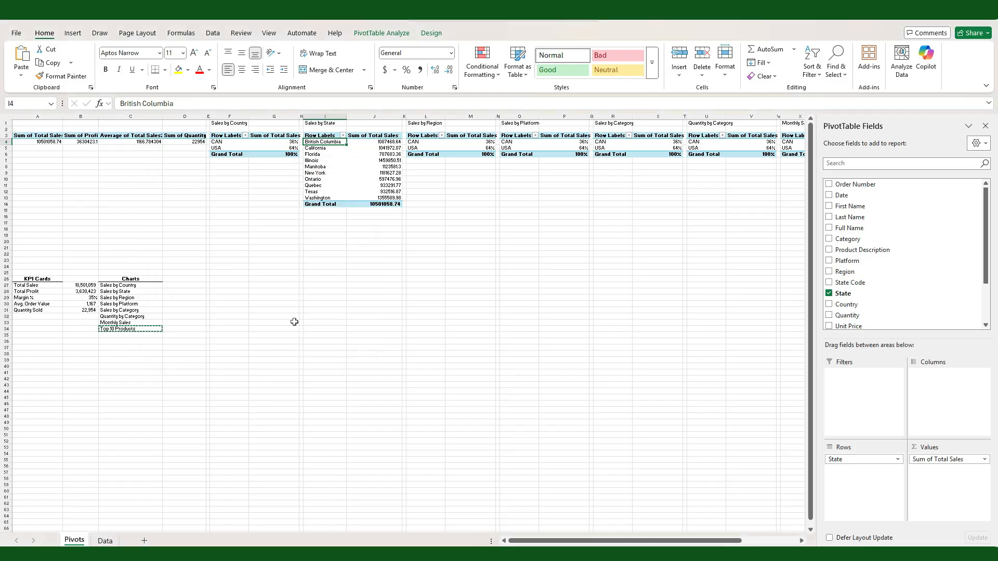
Step: Apply a custom 0.00,, number format with an M suffix to the state sales values and grand total
drag(382, 142, 386, 205)
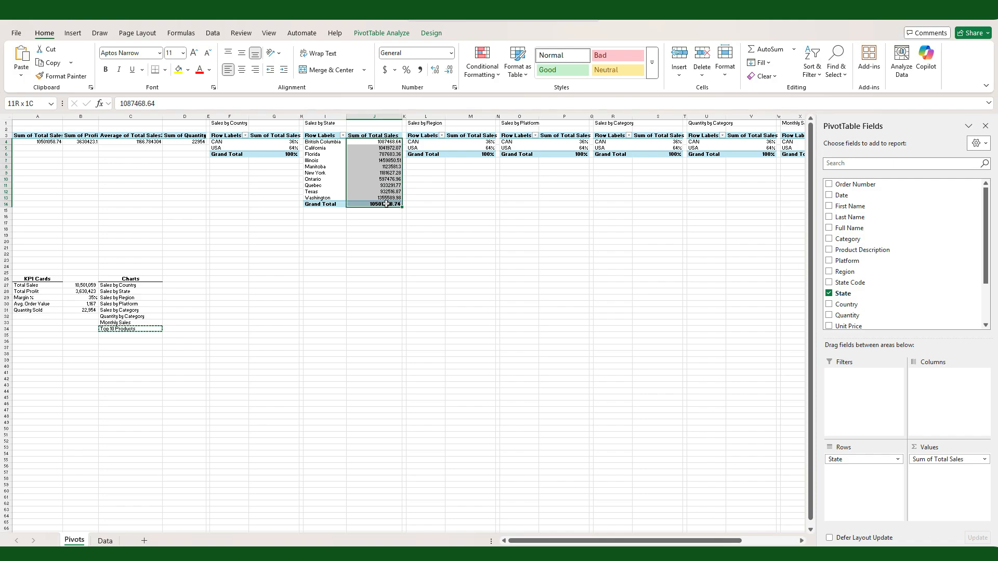
right_click(385, 182)
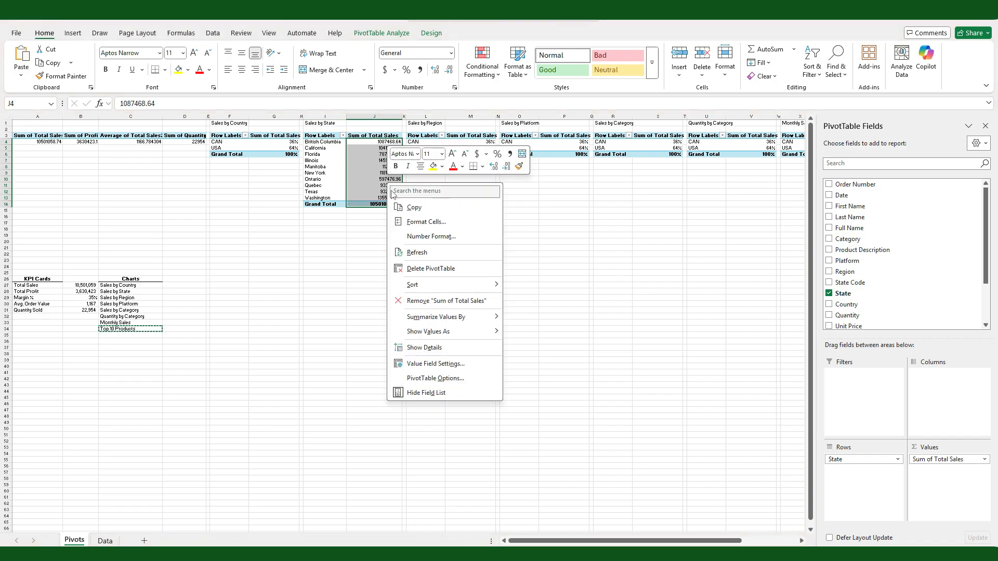
key(Escape)
click(302, 230)
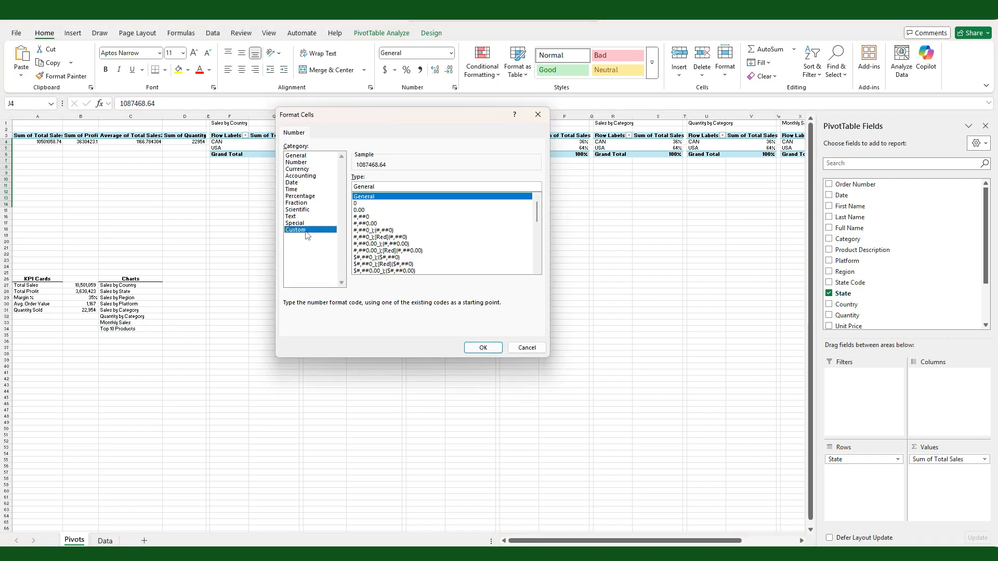
text(0.)
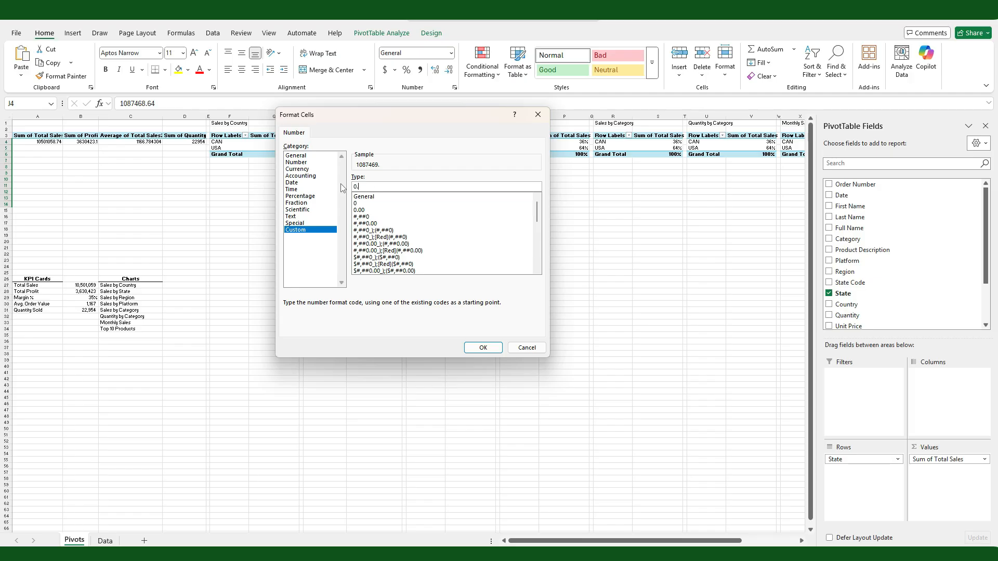
text(00,,"M)
click(467, 348)
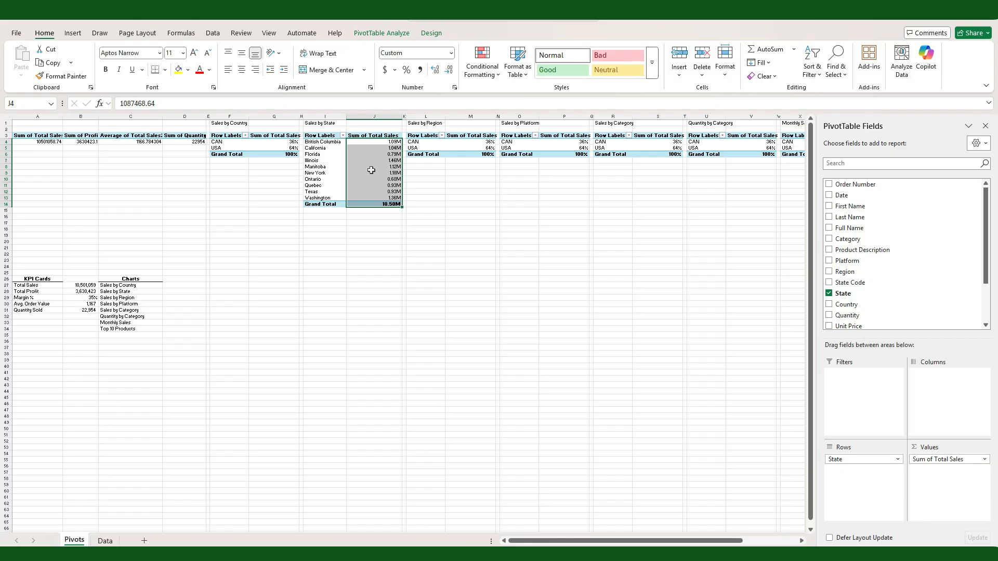
Step: Sort the Sales by State PivotTable by total sales from largest to smallest and open its name for editing
click(372, 173)
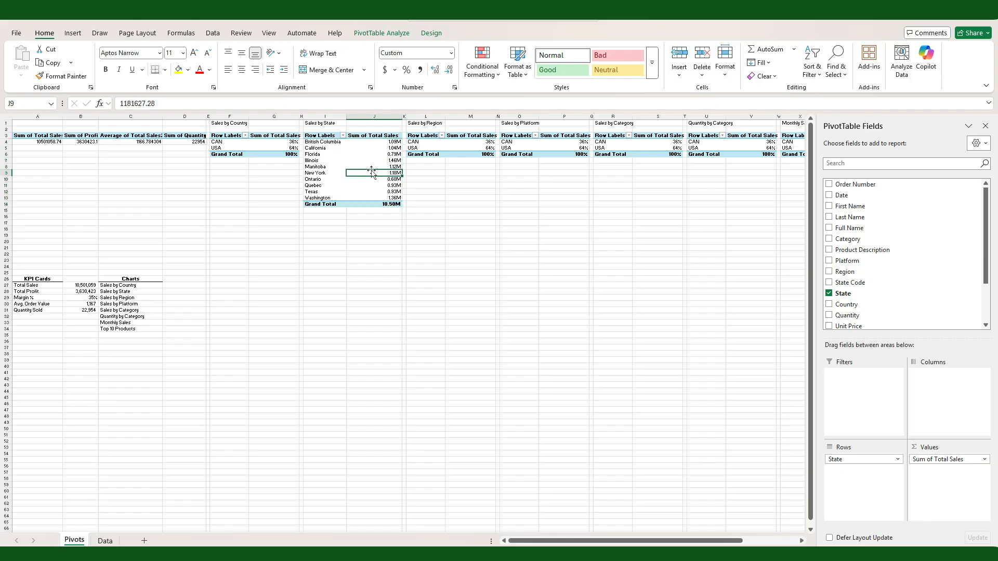
right_click(371, 175)
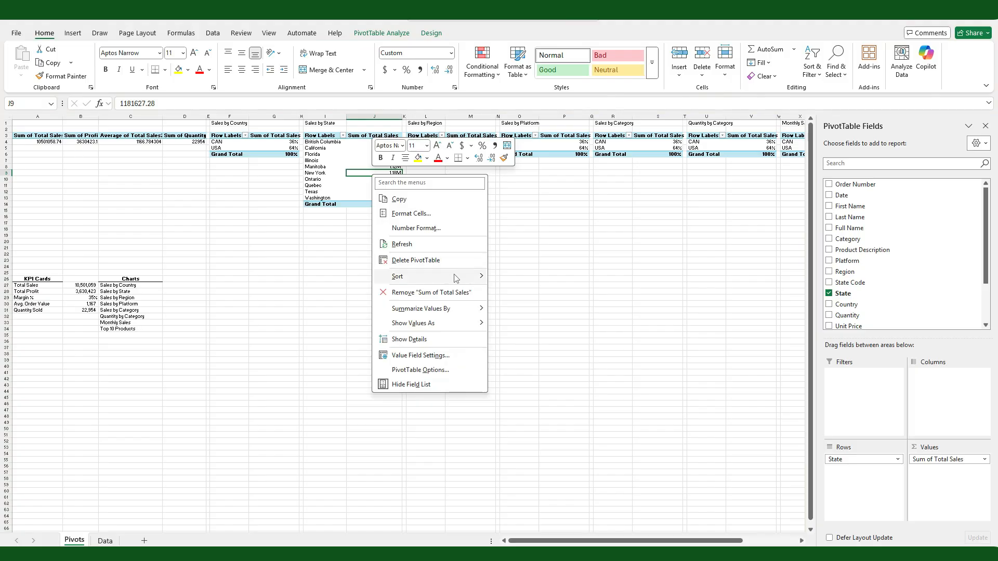
mouse_move(455, 278)
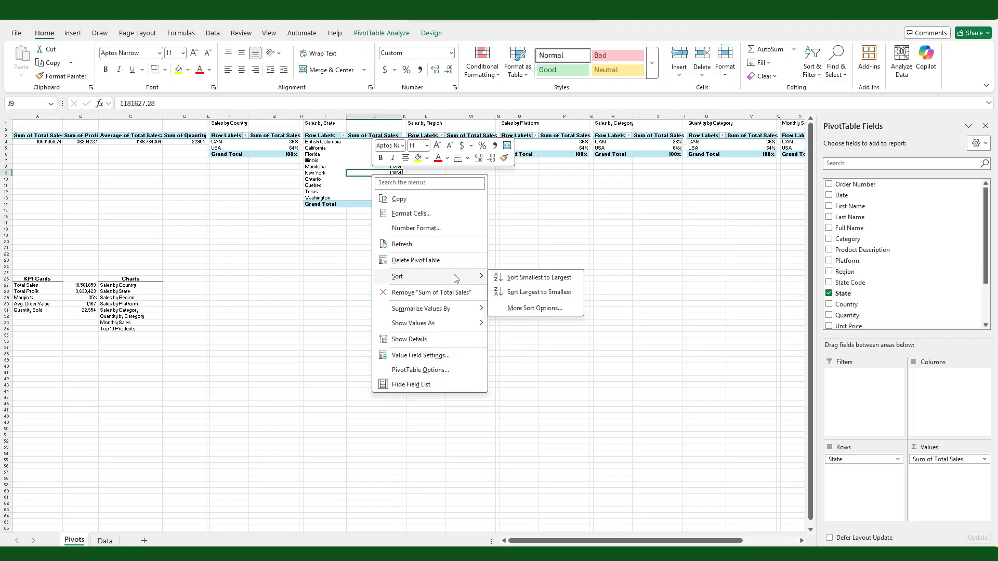
click(526, 291)
click(374, 148)
click(382, 33)
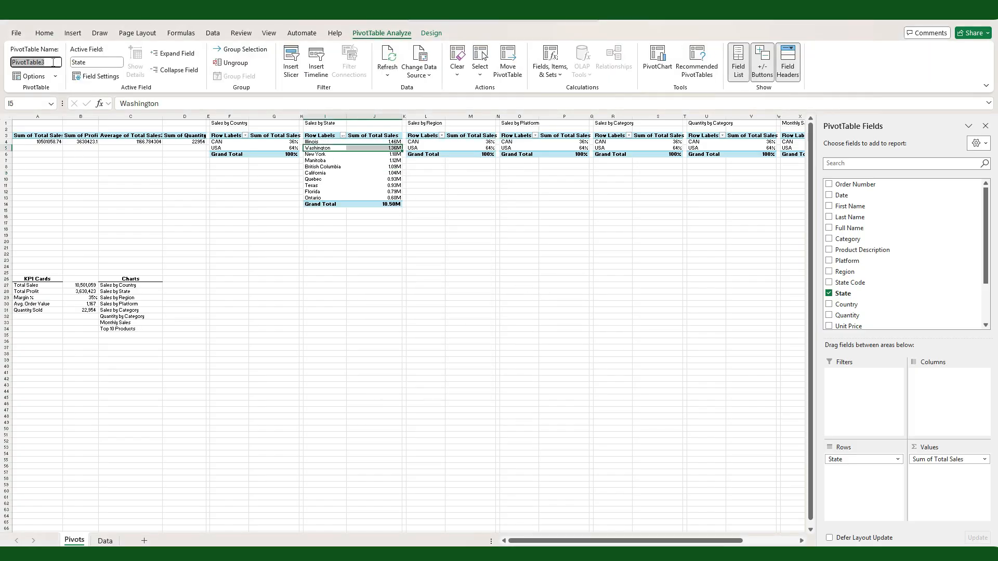
Step: Replace Country with Region in the rows of the Sales by Region PivotTable
click(425, 140)
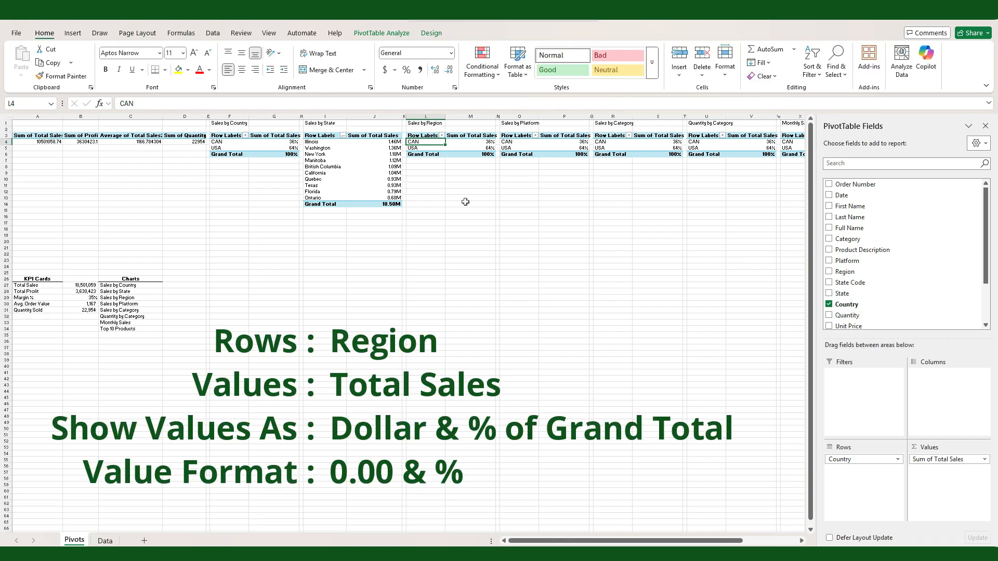
click(829, 271)
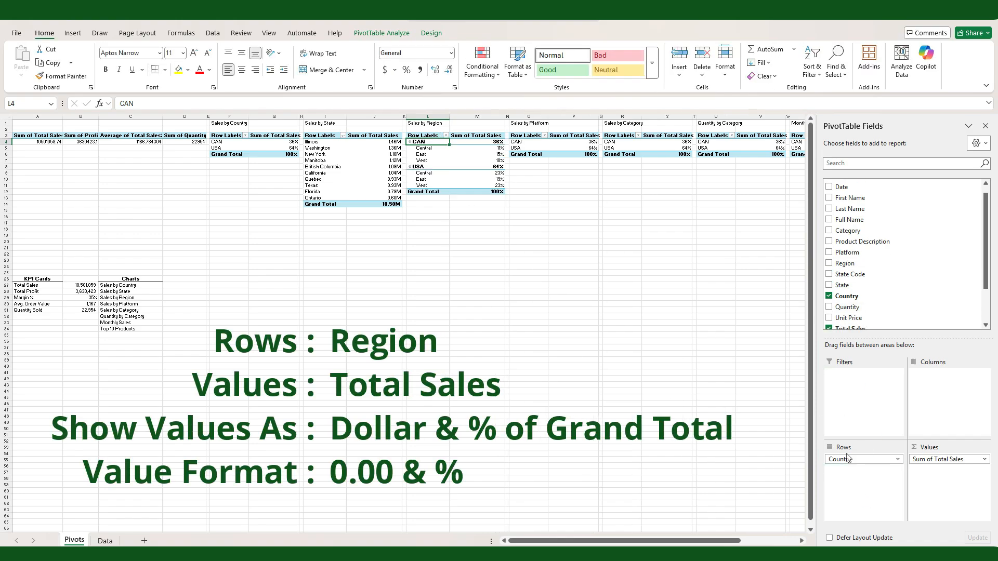
click(829, 296)
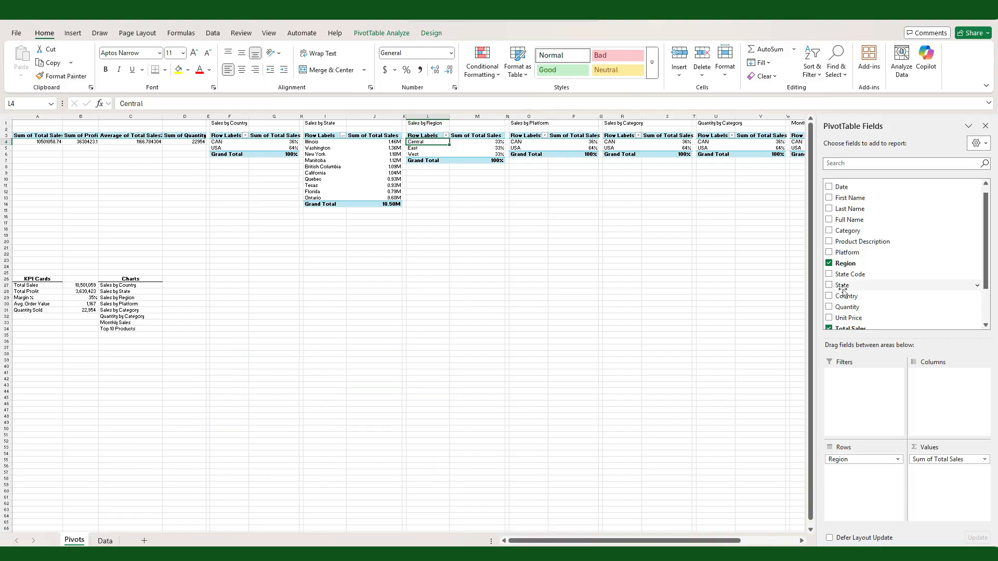
Step: Add Total Sales again to the Sales by Region PivotTable's values and format the new column with thousands separators and no decimals
scroll(842, 291, down, 2)
drag(850, 279, 940, 481)
drag(483, 141, 483, 160)
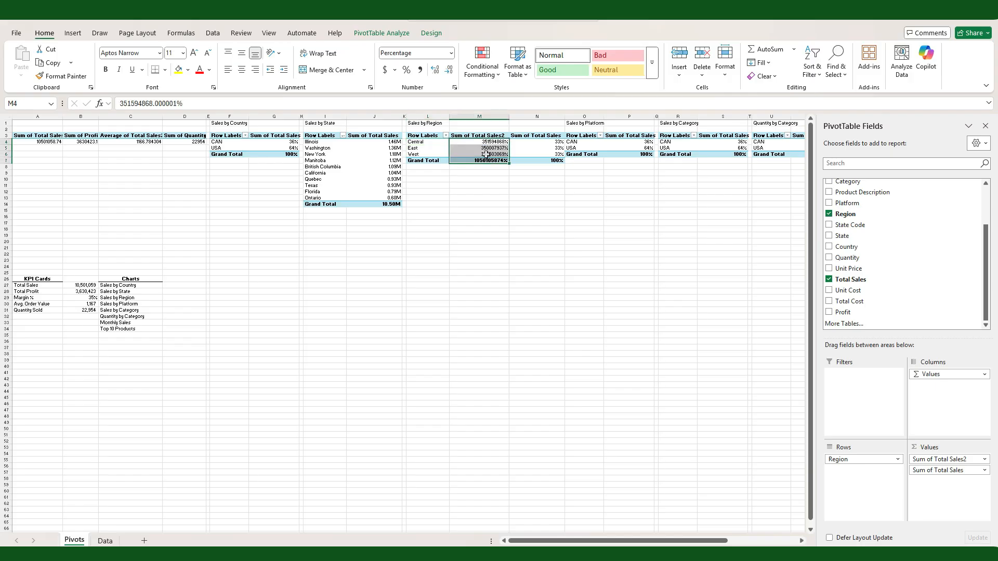
click(421, 69)
click(448, 70)
click(448, 70)
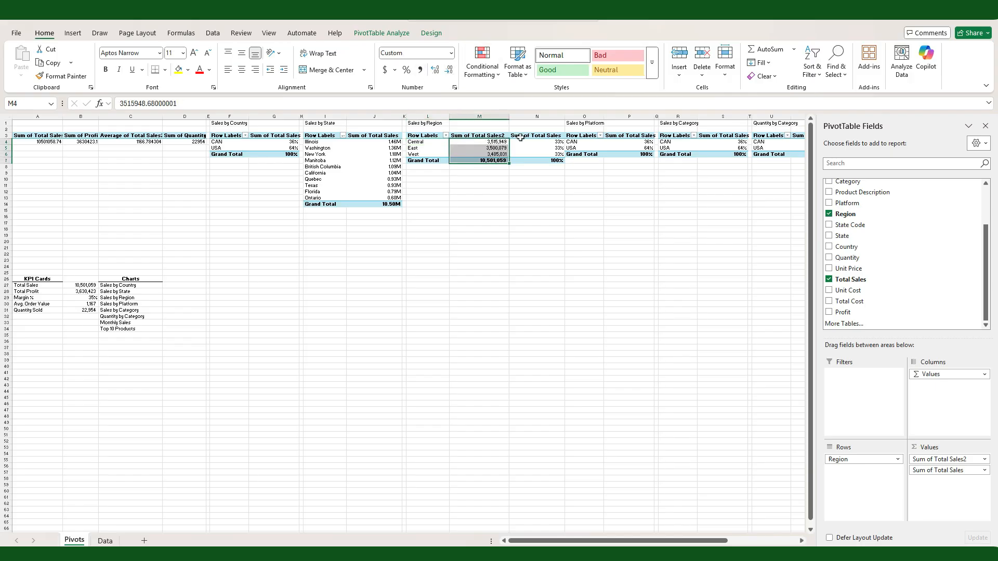
Step: Name the Sales by Region PivotTable Region and insert a blank column before the Sales by Platform table
click(427, 141)
click(381, 33)
click(32, 62)
text(Region)
key(Return)
right_click(574, 116)
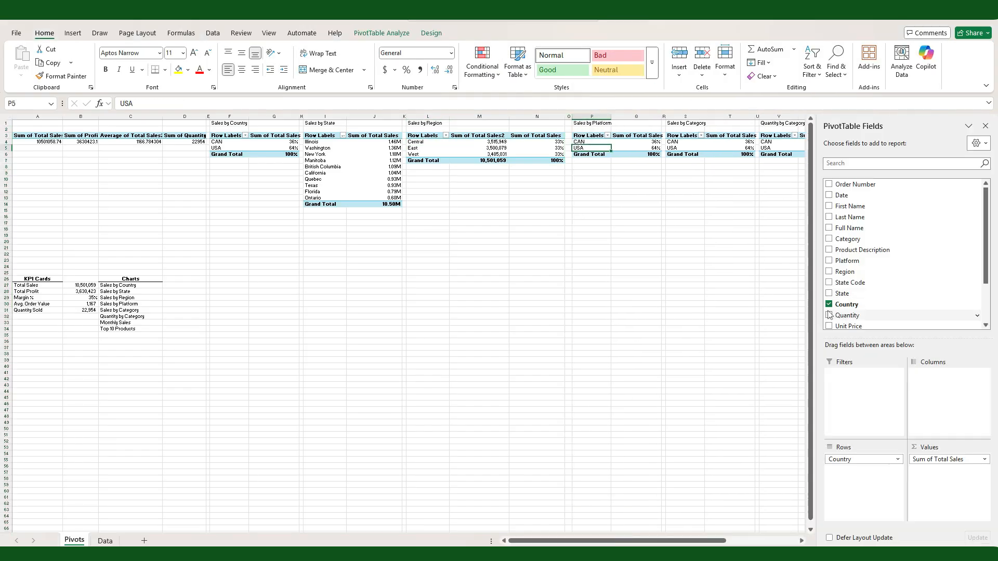
Step: Use Platform as the row field of the Sales by Platform PivotTable and name the table Platform
click(830, 261)
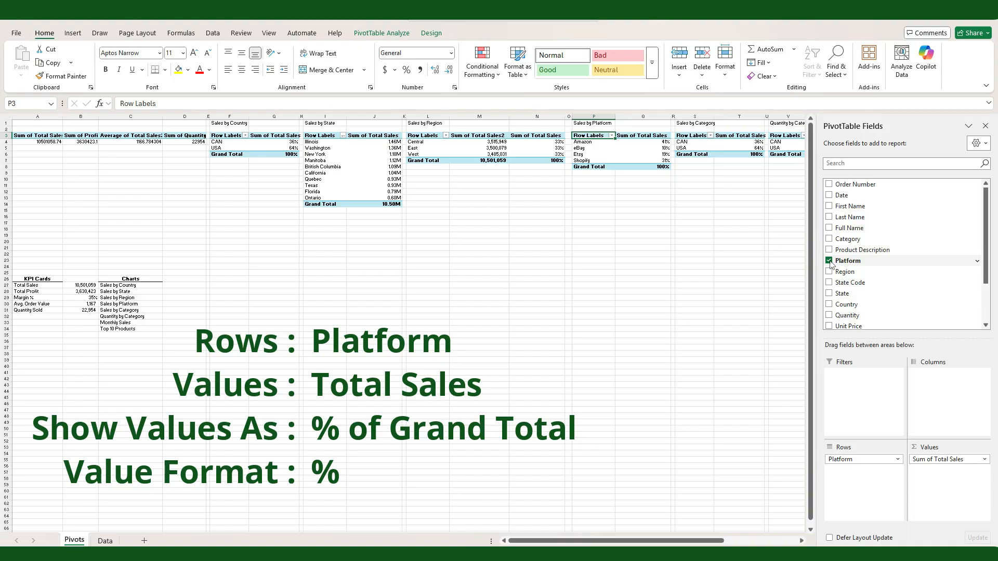
click(381, 33)
click(32, 62)
text(Platform)
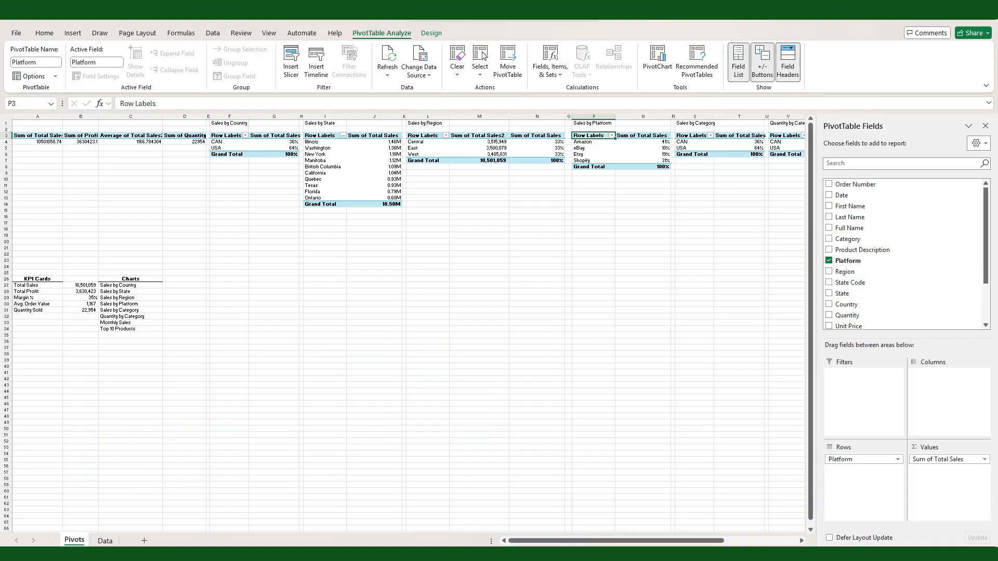
Step: Replace Country with Category in the rows of the Sales by Category PivotTable and name the table Category
click(681, 141)
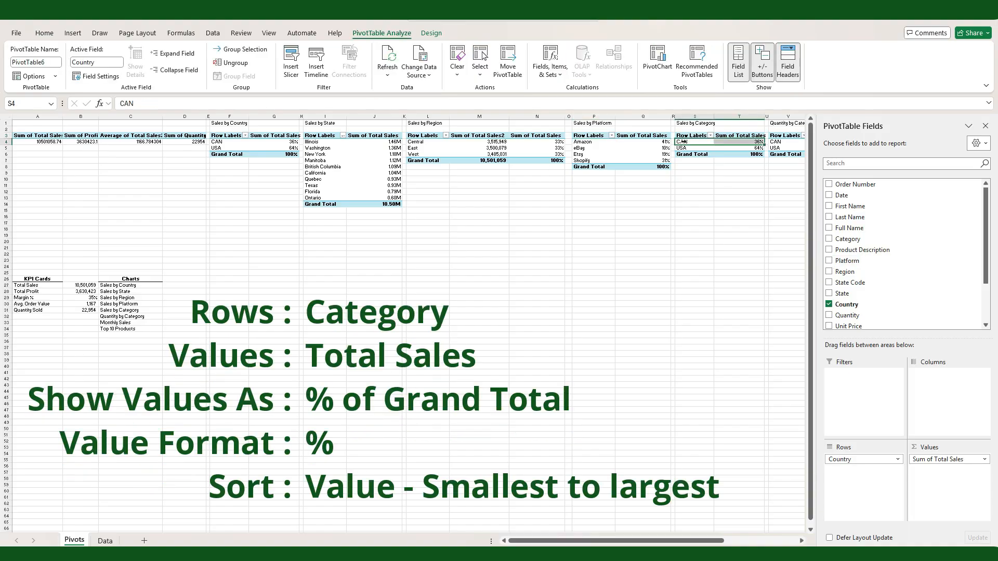
click(829, 304)
click(829, 239)
click(33, 63)
text(Categ)
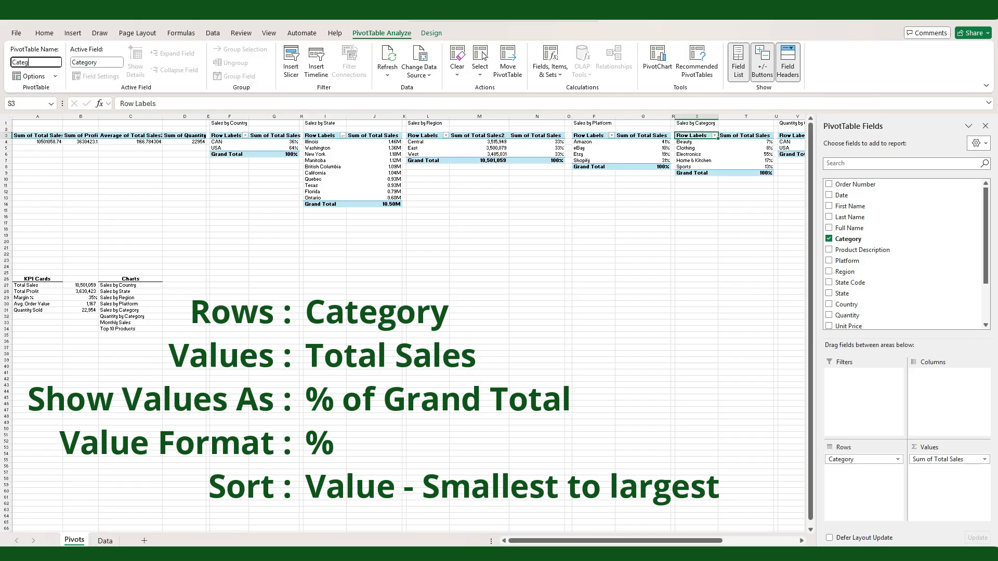
text(ory)
key(Return)
Step: Sort the Sales by Category PivotTable by total sales from smallest to largest
right_click(753, 154)
mouse_move(810, 257)
click(884, 257)
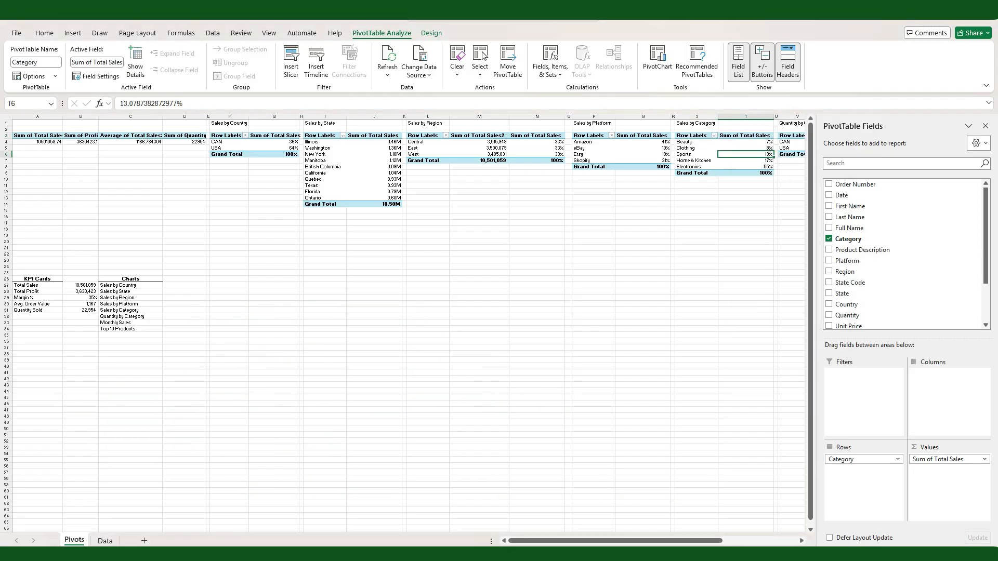
Step: Link cell S15, below the Sales by Category PivotTable, to the table's first category label
scroll(561, 180, right, 3)
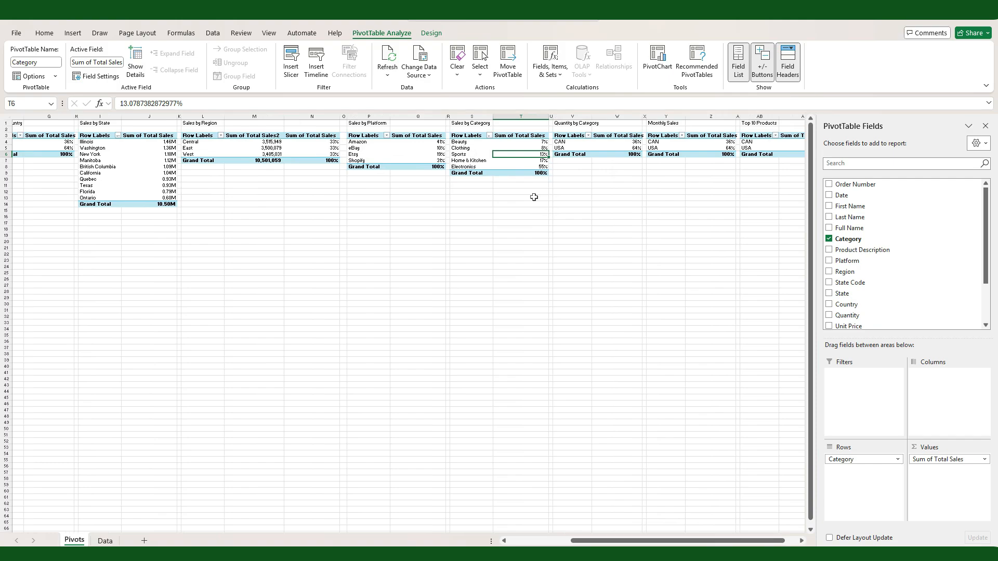
click(477, 209)
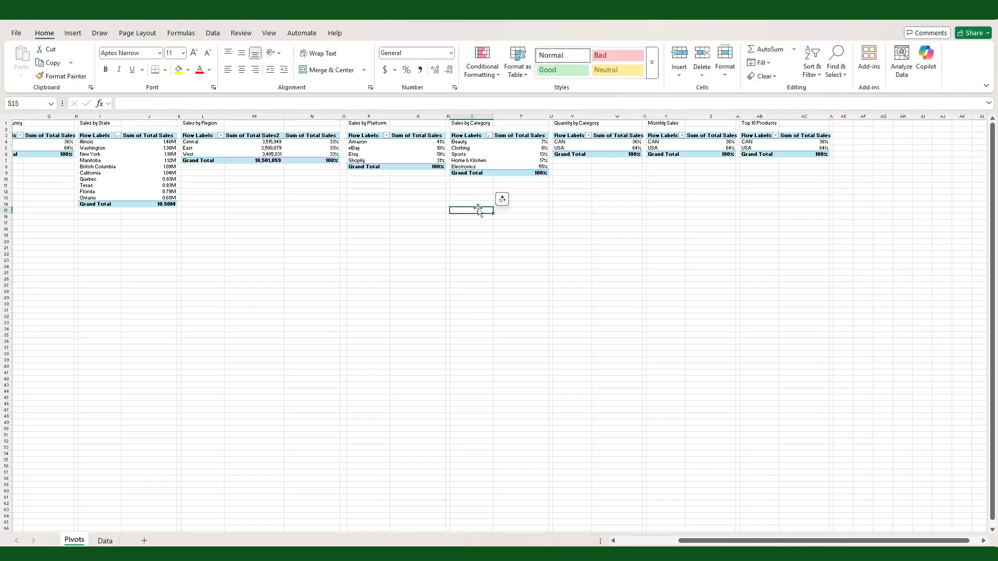
text(=)
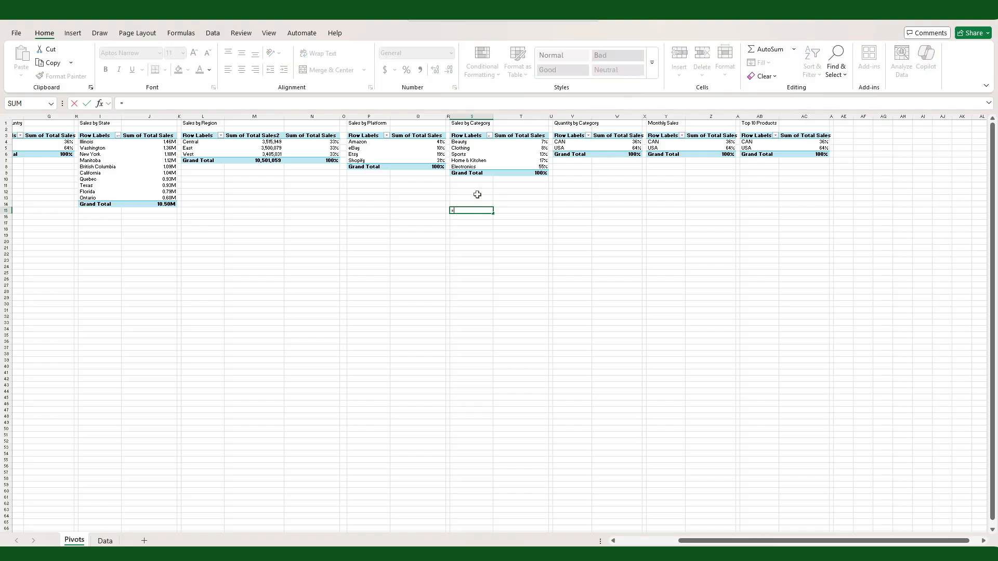
click(466, 143)
key(Return)
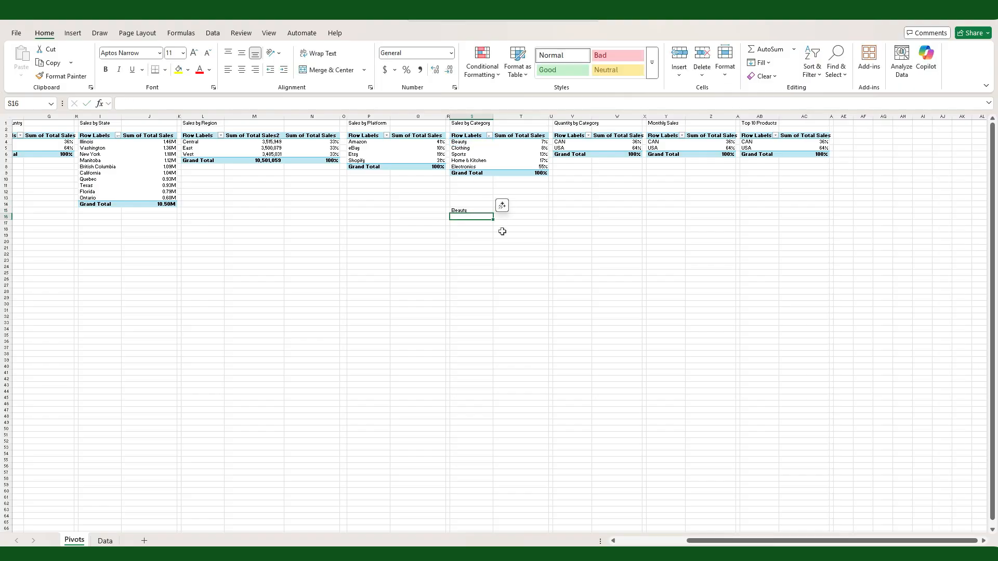
Step: Enter a GETPIVOTDATA formula in T15 that returns Total Sales for the Beauty category
click(527, 212)
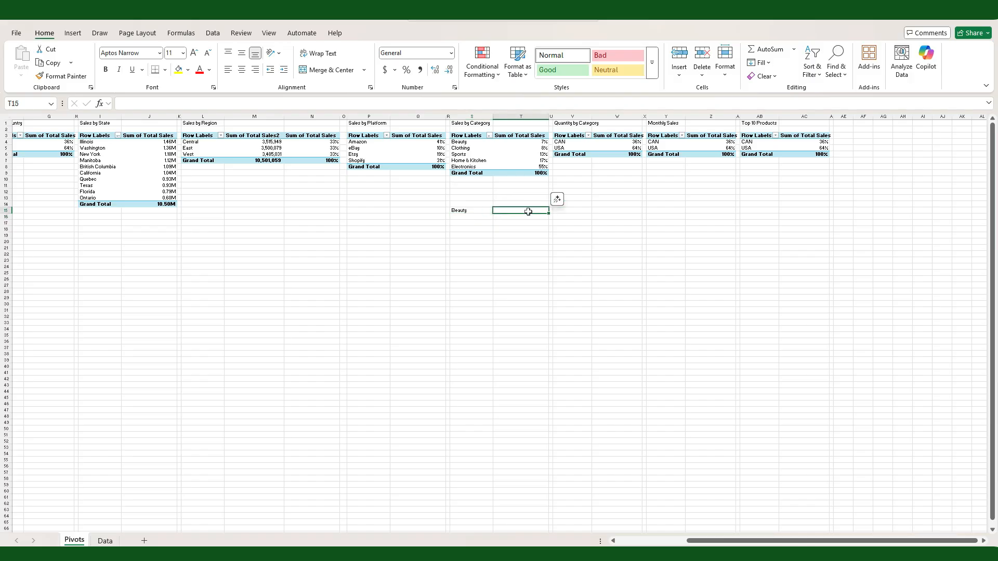
text(=)
click(543, 143)
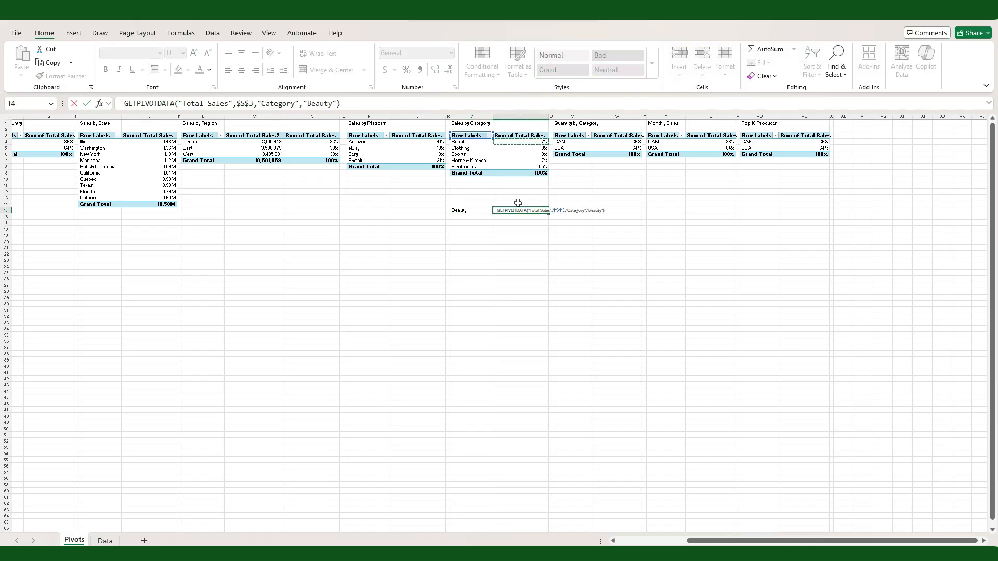
key(Return)
Step: Replace "Beauty" in T15's formula with a reference to S15, extend both formulas through row 19, and clear the extra row 20
click(515, 210)
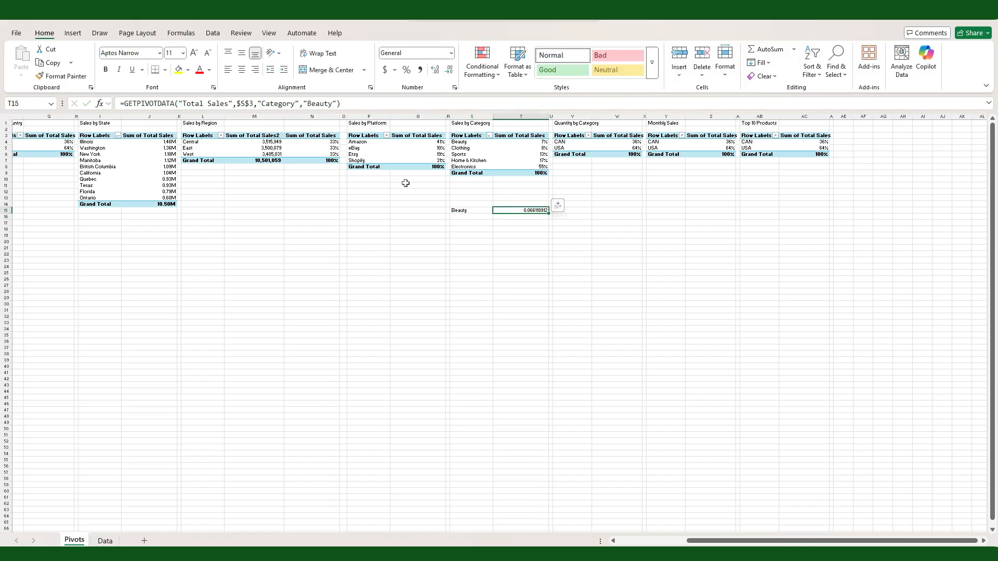
click(339, 103)
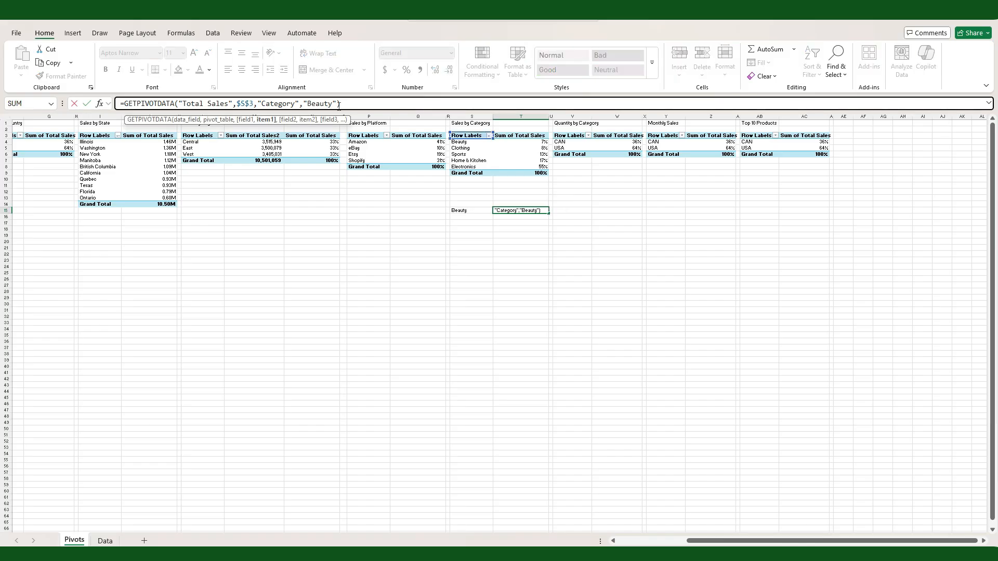
key(BackSpace)
key(BackSpace)
key(BackSpace)
key(BackSpace)
click(472, 210)
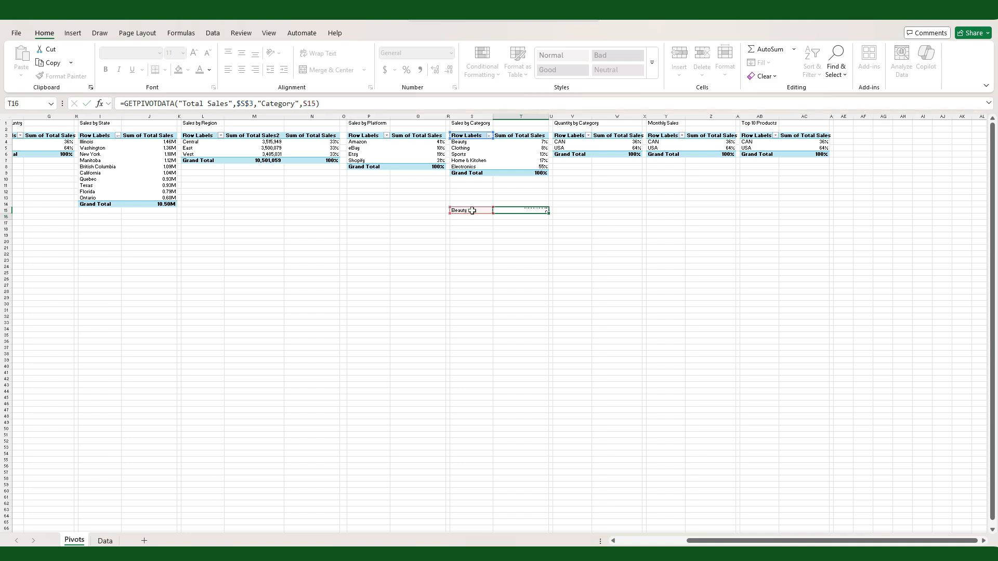
key(Return)
drag(472, 211, 512, 242)
key(Delete)
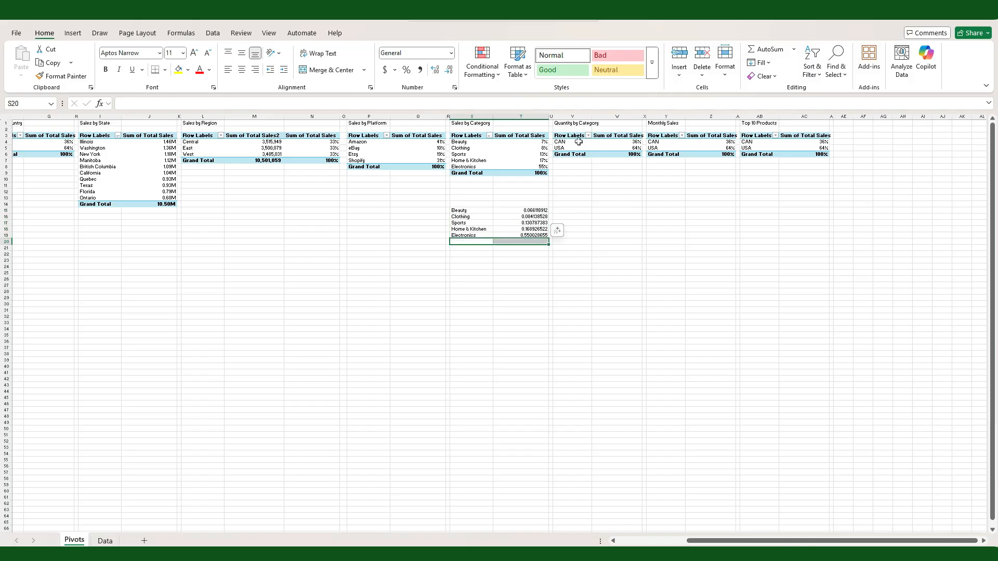
Step: Set the Quantity by Category PivotTable to use Category in rows and Quantity in values, removing Country and Total Sales
click(578, 142)
click(829, 304)
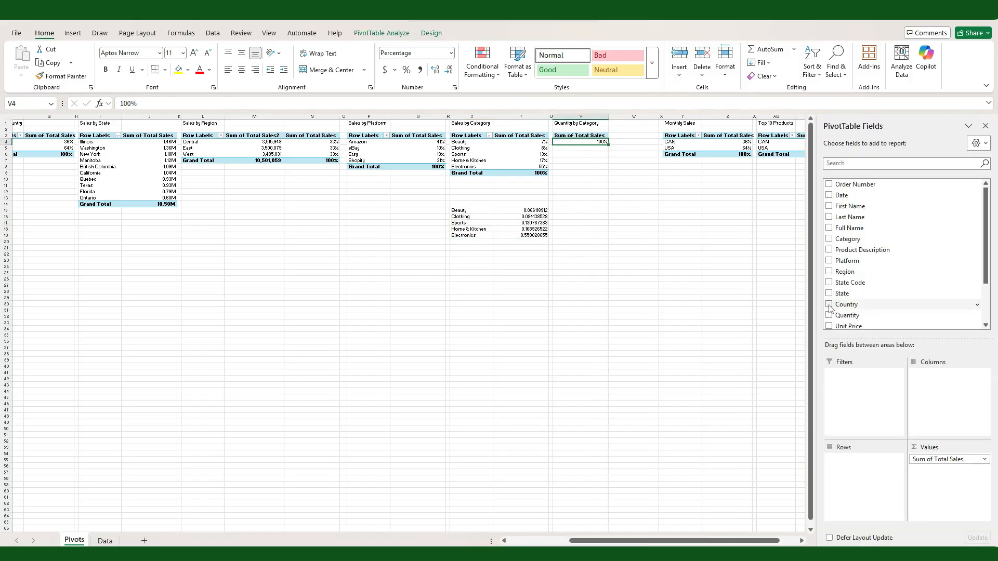
click(829, 239)
click(829, 315)
scroll(852, 291, down, 2)
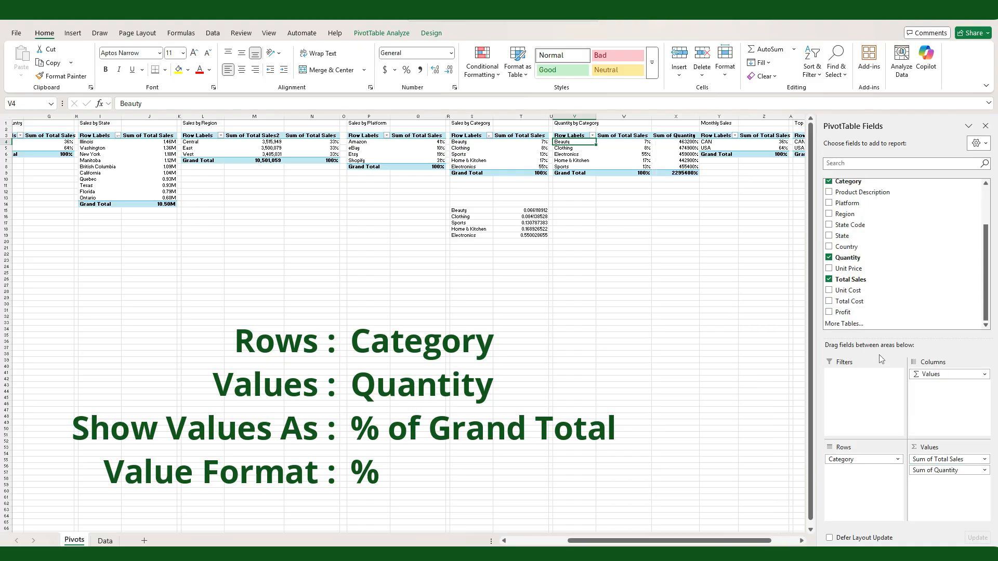
click(829, 279)
Step: Show the Quantity by Category PivotTable's Quantity values as % of Grand Total
click(982, 459)
click(957, 447)
click(262, 222)
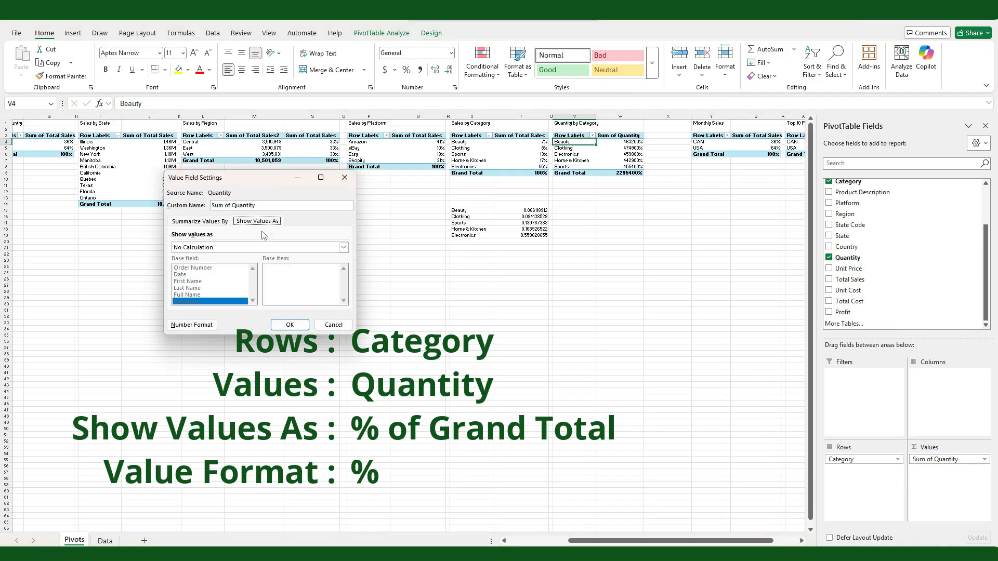
click(346, 247)
click(315, 266)
click(293, 326)
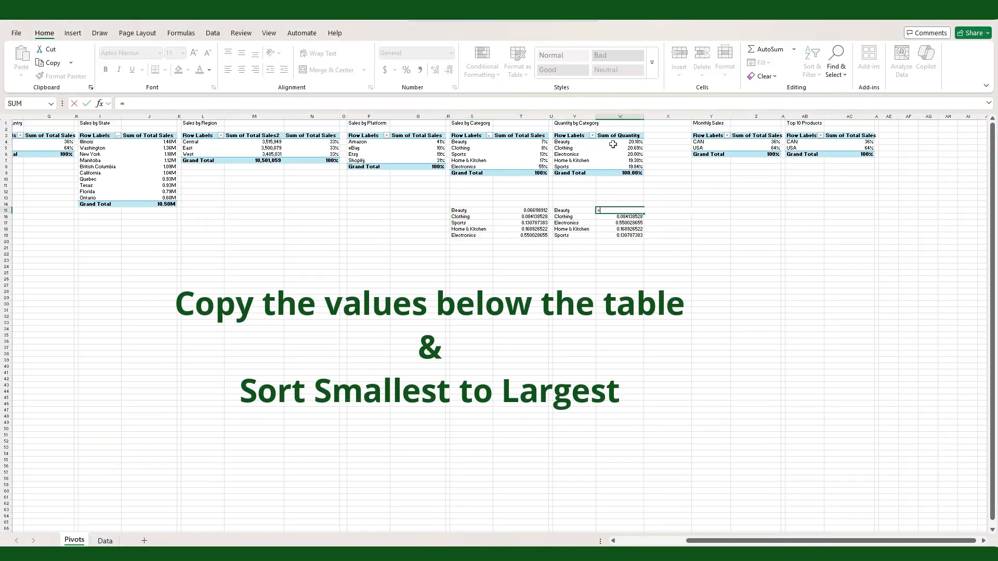
Step: Complete W15 as =GETPIVOTDATA("Quantity",$V$3,"Category",V15) and fill it down through W19
key(F2)
key(BackSpace)
key(BackSpace)
key(BackSpace)
key(BackSpace)
key(BackSpace)
key(BackSpace)
key(BackSpace)
key(BackSpace)
click(560, 210)
key(Return)
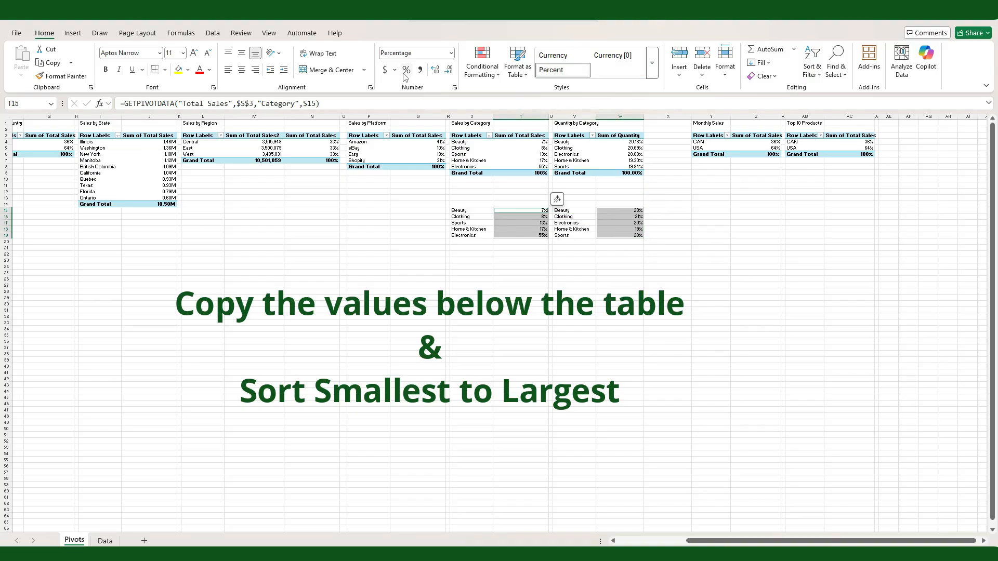
Step: Sort the Quantity by Category PivotTable from smallest to largest quantity and format the linked values below the category tables as percentages
click(635, 148)
right_click(635, 148)
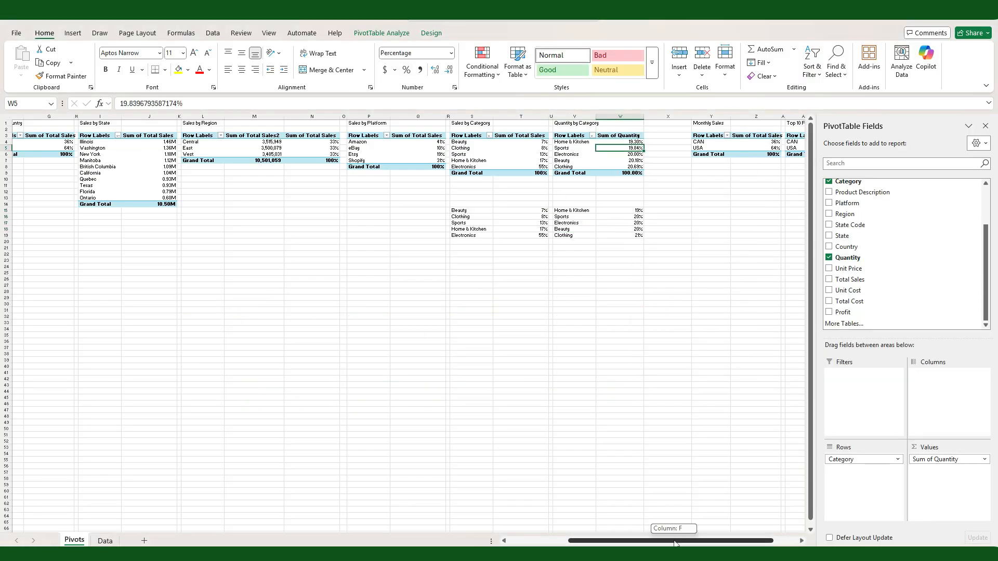
Step: Replace Country with Date in the Monthly Sales PivotTable's rows, keeping only the Months (Date) grouping
drag(665, 540, 696, 540)
click(646, 149)
drag(876, 381, 865, 504)
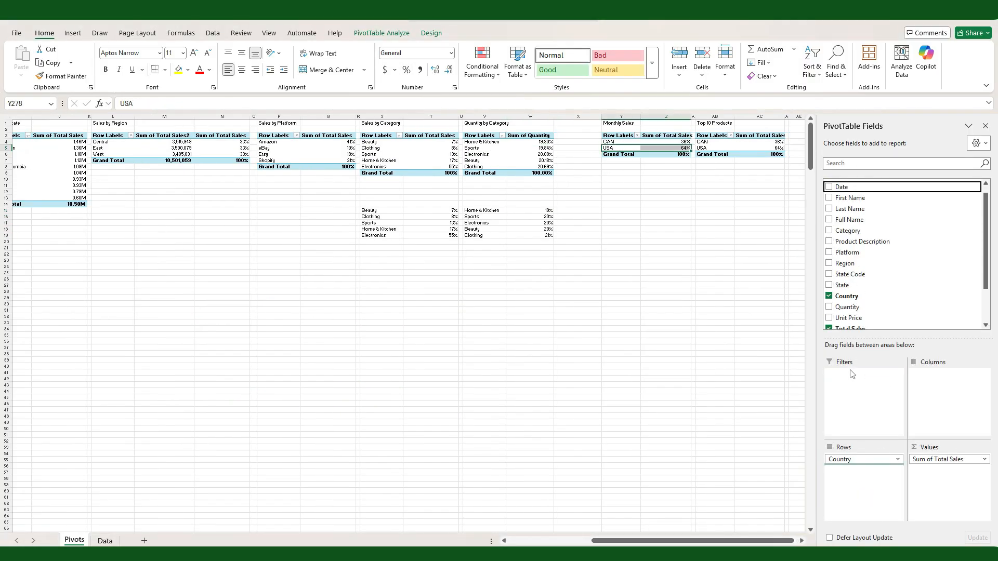
click(828, 296)
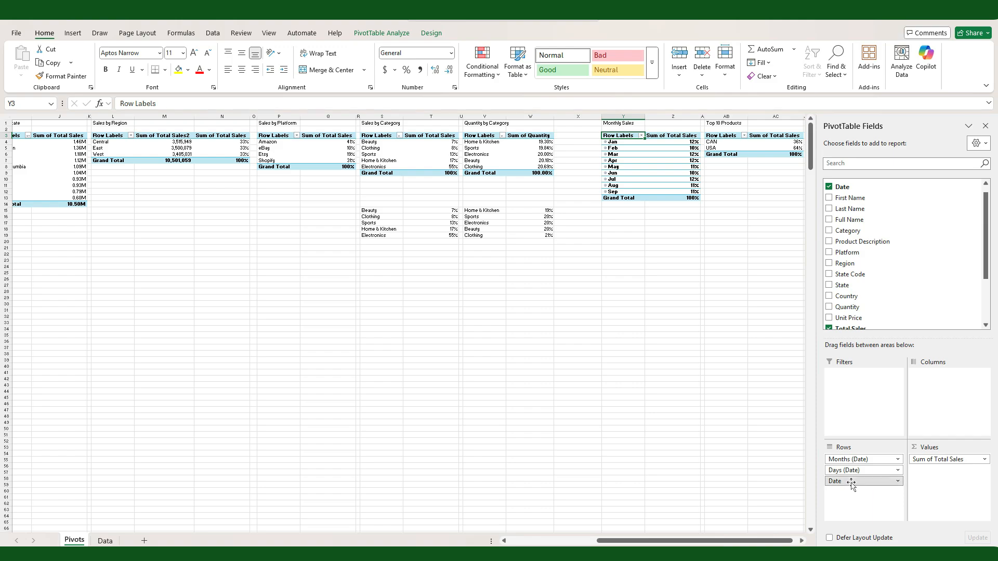
drag(851, 484, 769, 495)
Step: Set the Monthly Sales PivotTable's Total Sales values to show with No Calculation
click(984, 460)
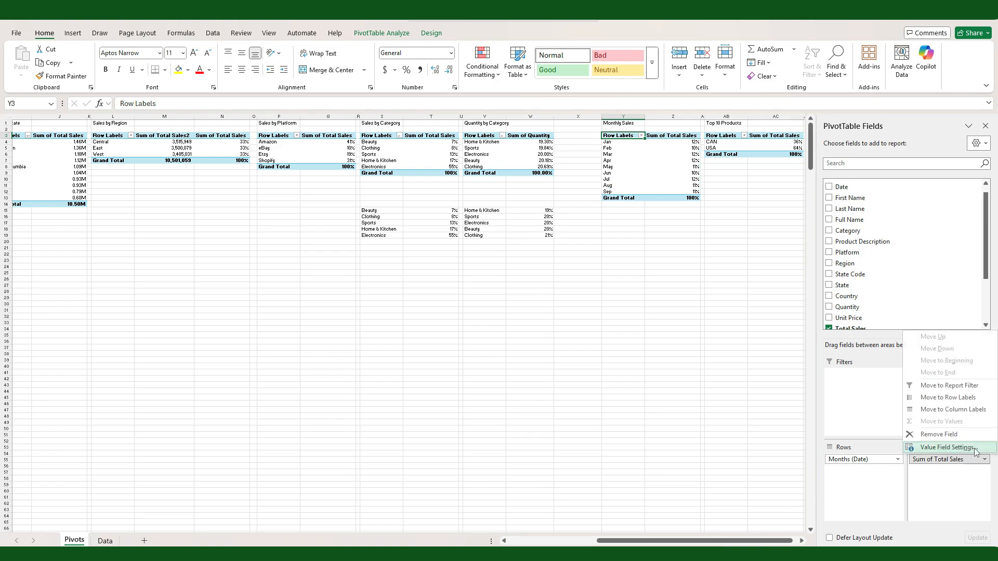
click(947, 447)
click(256, 221)
click(343, 247)
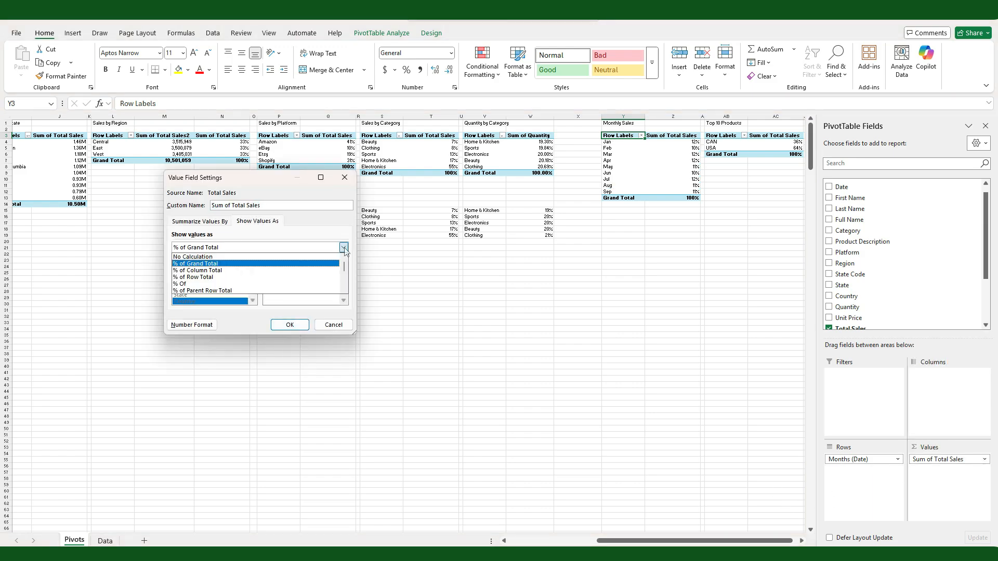
click(233, 254)
click(293, 325)
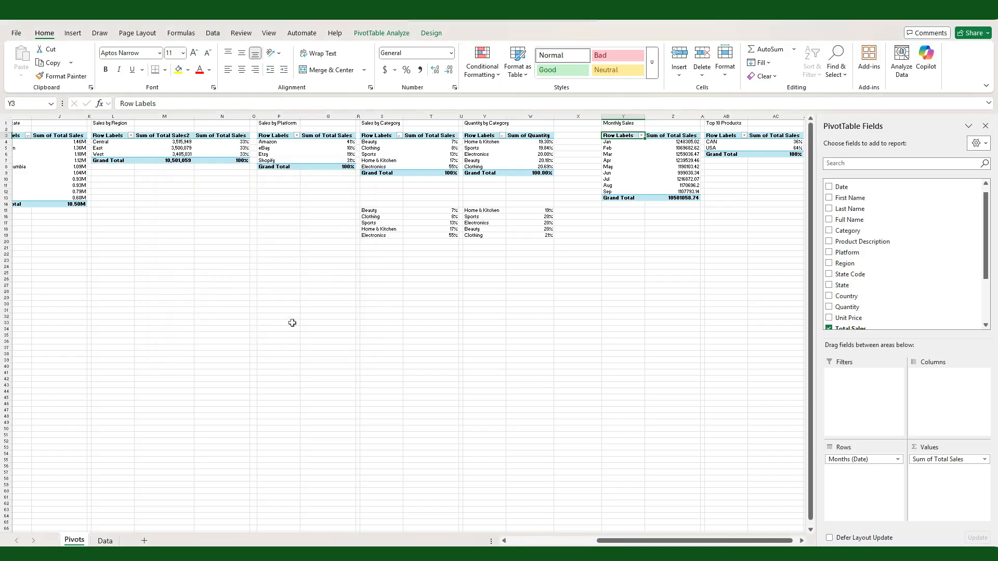
Step: Apply the custom two-decimal millions format with an M suffix to the monthly sales values and grand total
drag(677, 141, 679, 198)
right_click(661, 156)
click(688, 175)
click(562, 209)
click(675, 250)
click(750, 327)
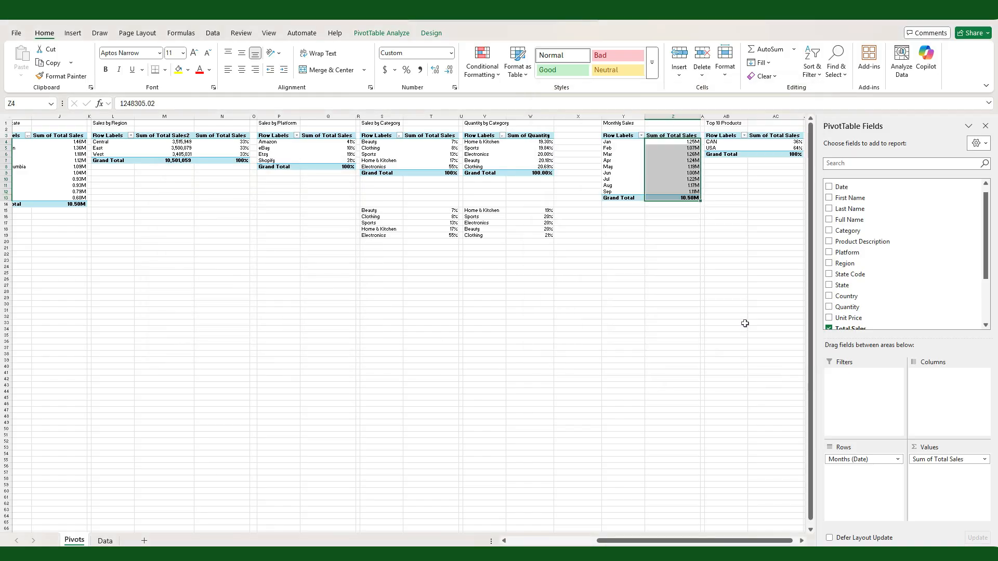
Step: Replace Country with Product Description in the rows of the Top 10 Products PivotTable
click(802, 541)
click(802, 541)
click(649, 142)
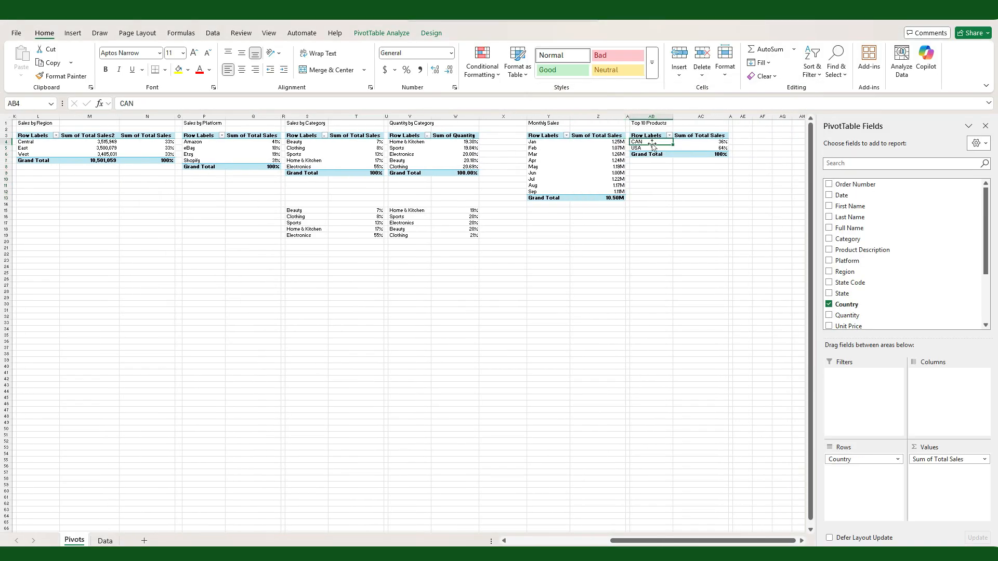
click(829, 304)
click(829, 251)
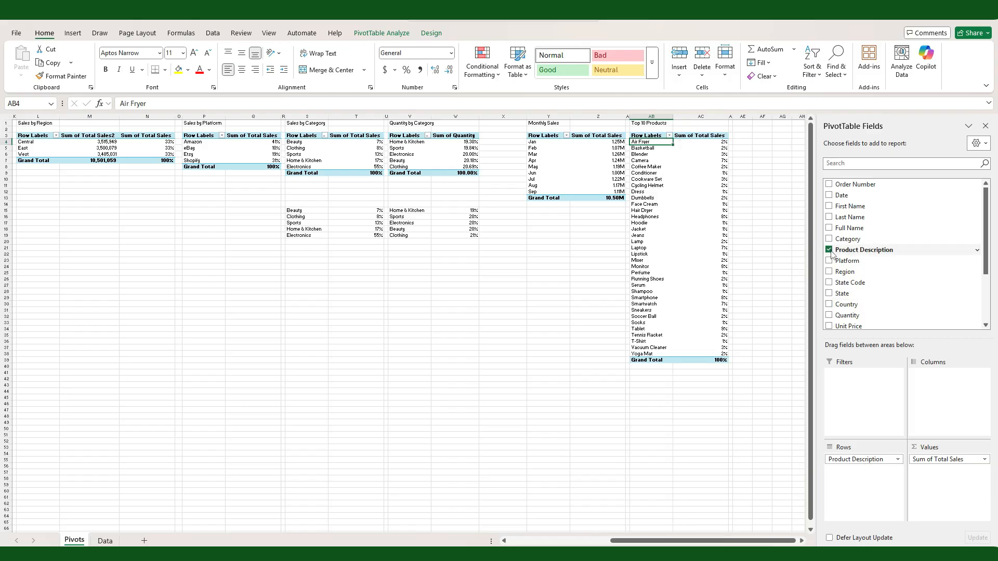
Step: Set the Top 10 Products PivotTable's Total Sales values to show with No Calculation
click(984, 460)
click(960, 454)
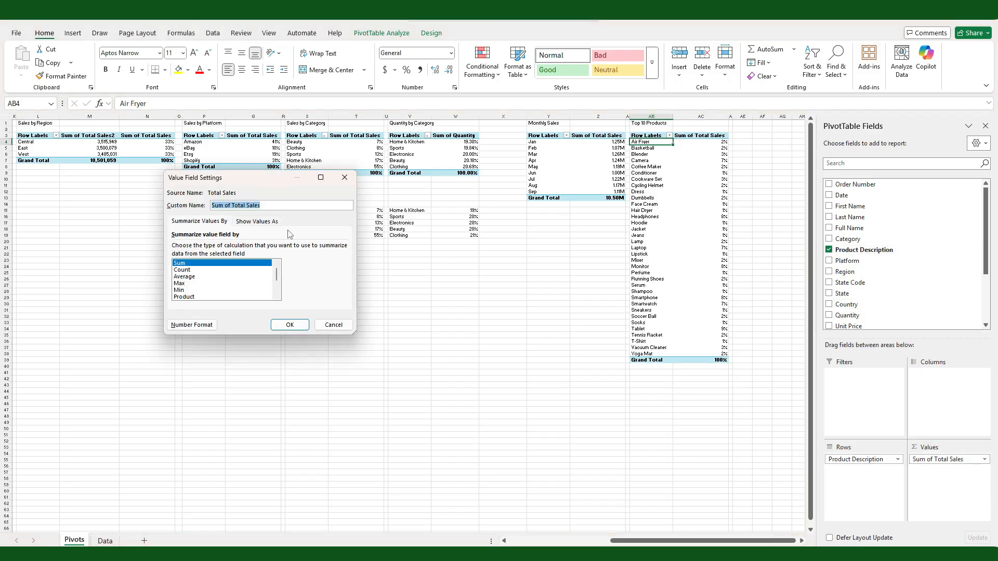
click(258, 221)
click(342, 248)
click(317, 256)
click(301, 323)
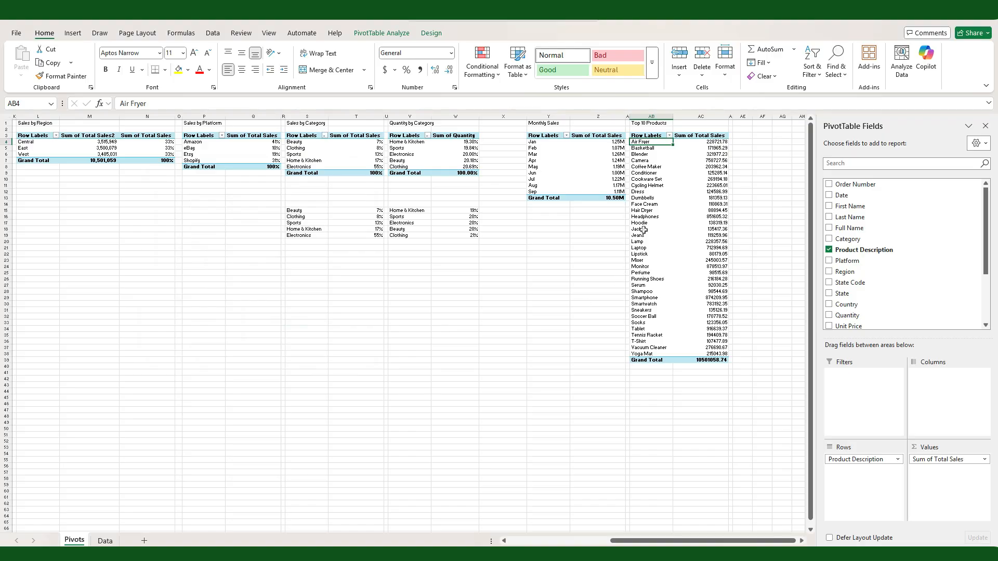
Step: Apply a Top 10 value filter to the product rows of the Top 10 Products PivotTable, based on Total Sales
click(669, 135)
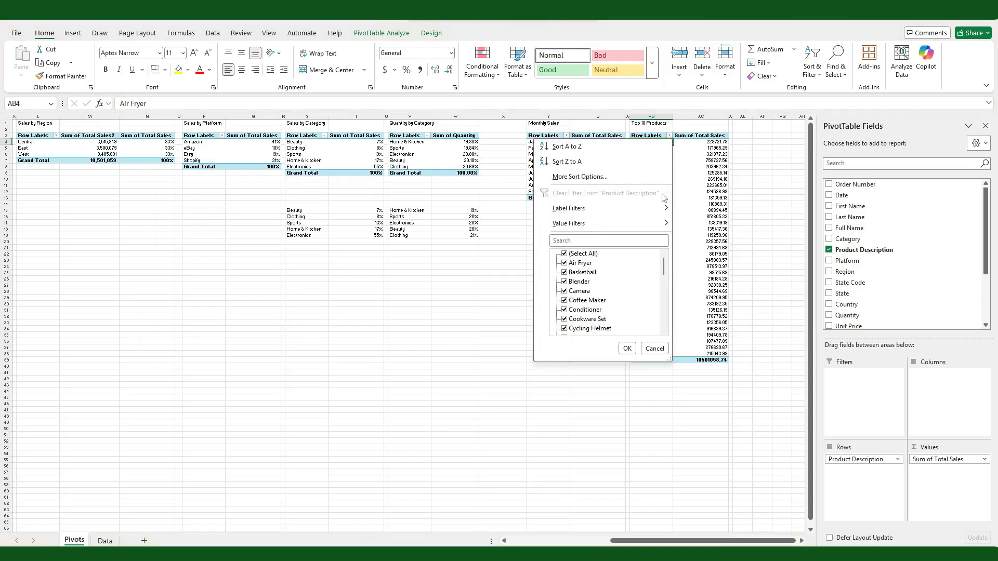
mouse_move(638, 229)
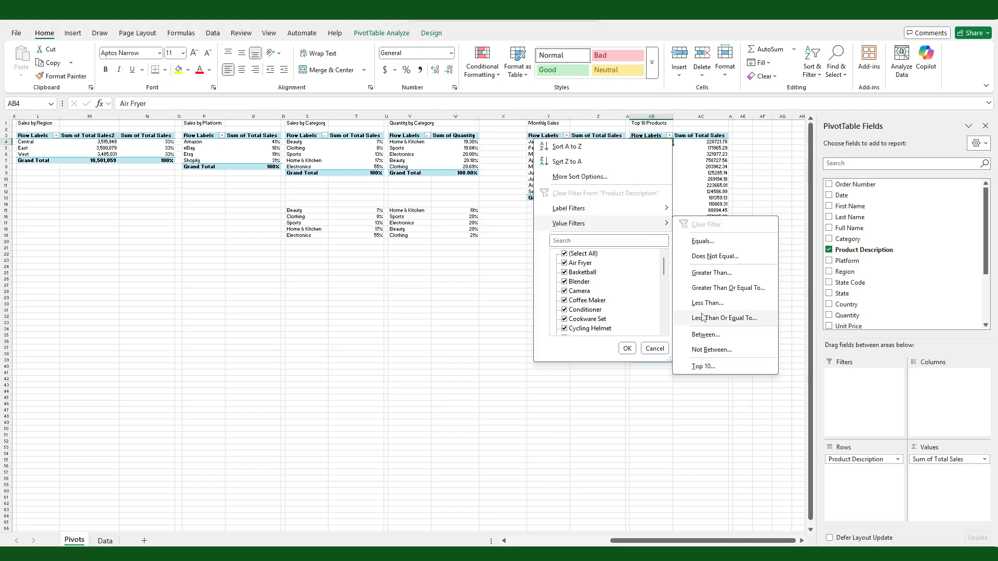
click(703, 366)
key(Return)
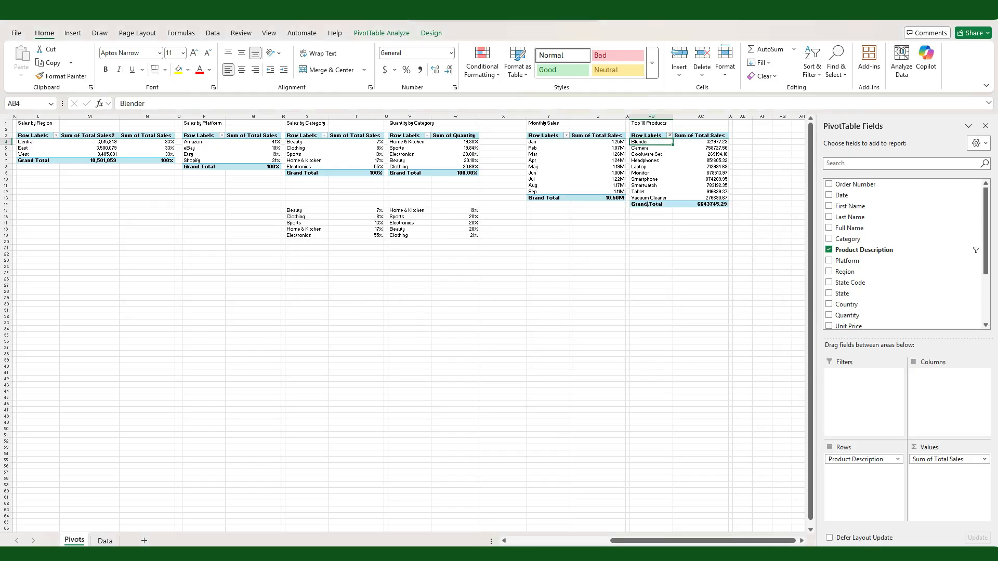
Step: Sort the Top 10 Products PivotTable by Total Sales from largest to smallest
click(711, 160)
right_click(712, 161)
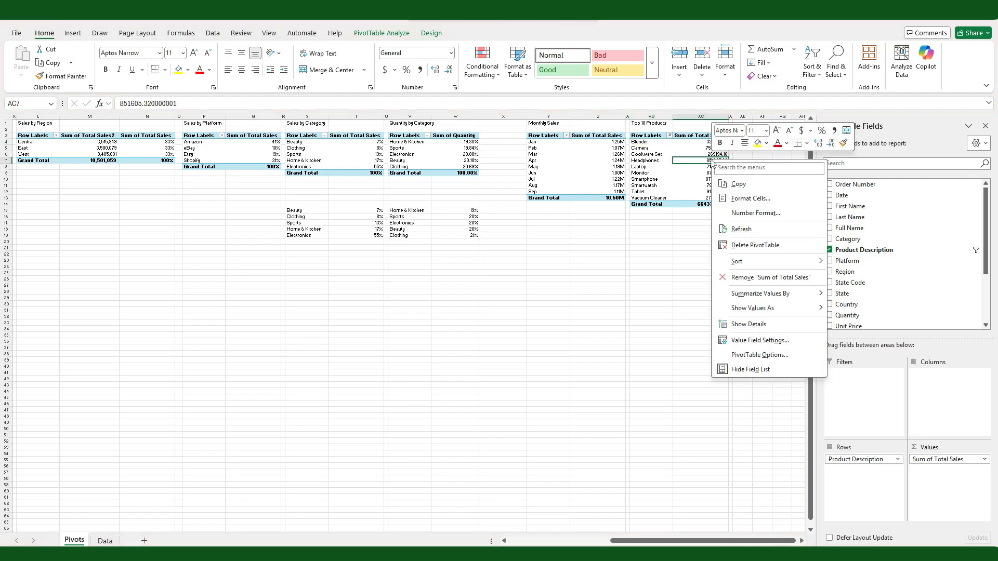
mouse_move(749, 261)
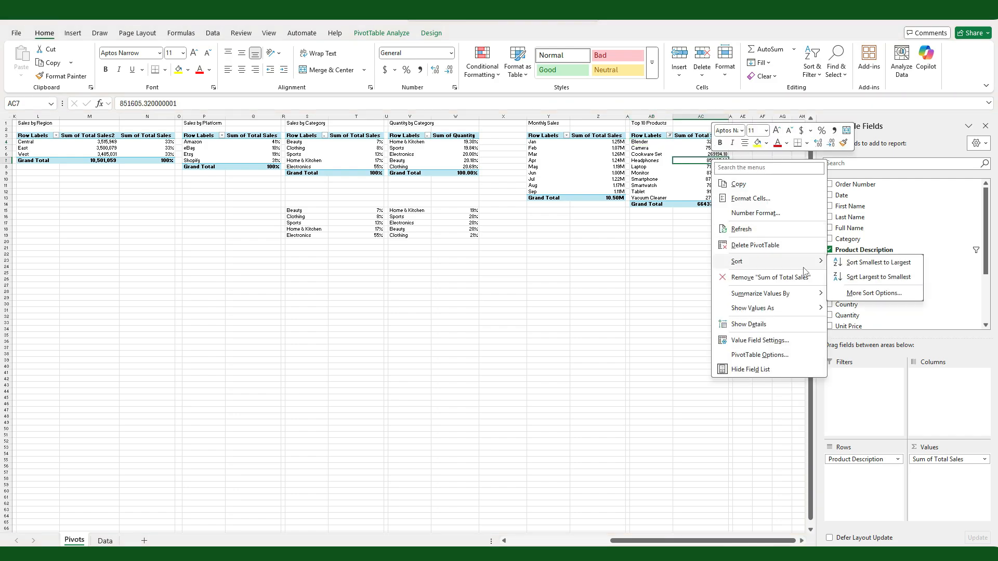
click(872, 278)
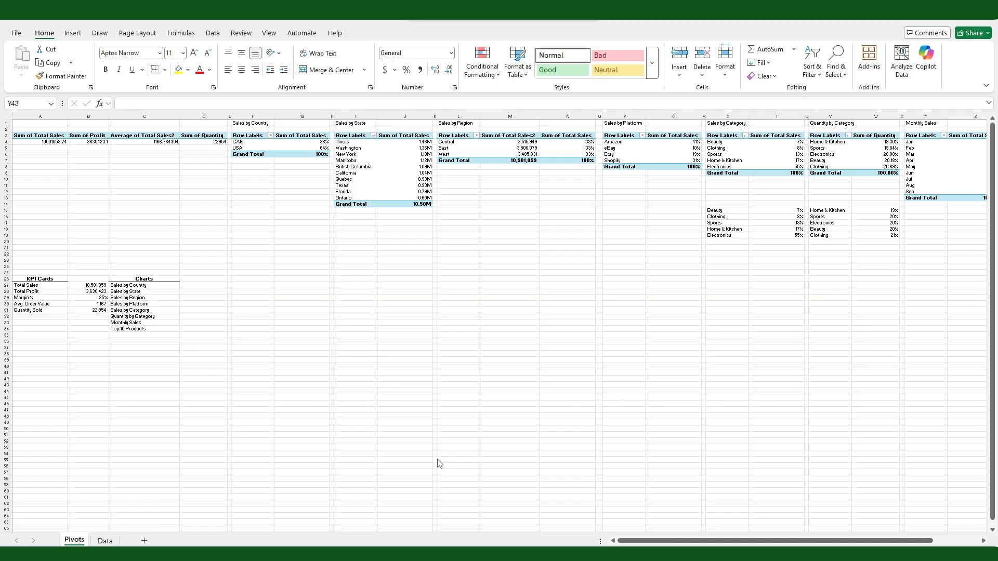
Step: Add a new worksheet in front of Pivots and name it Dashboard
click(143, 541)
right_click(75, 541)
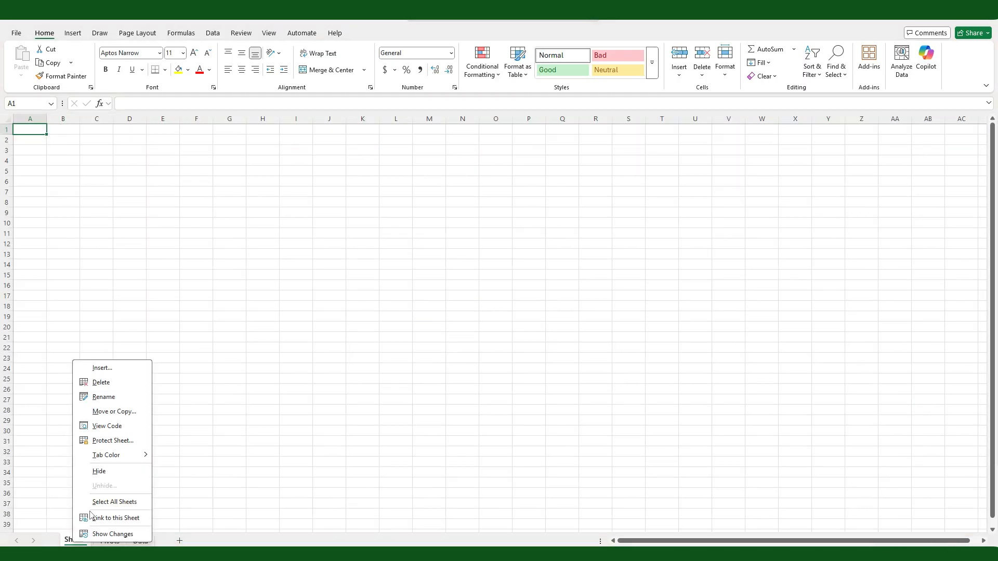
click(115, 397)
text(Dashboard)
Step: Enter the title Sales Dashboard in cell A1 of the Dashboard sheet
click(25, 129)
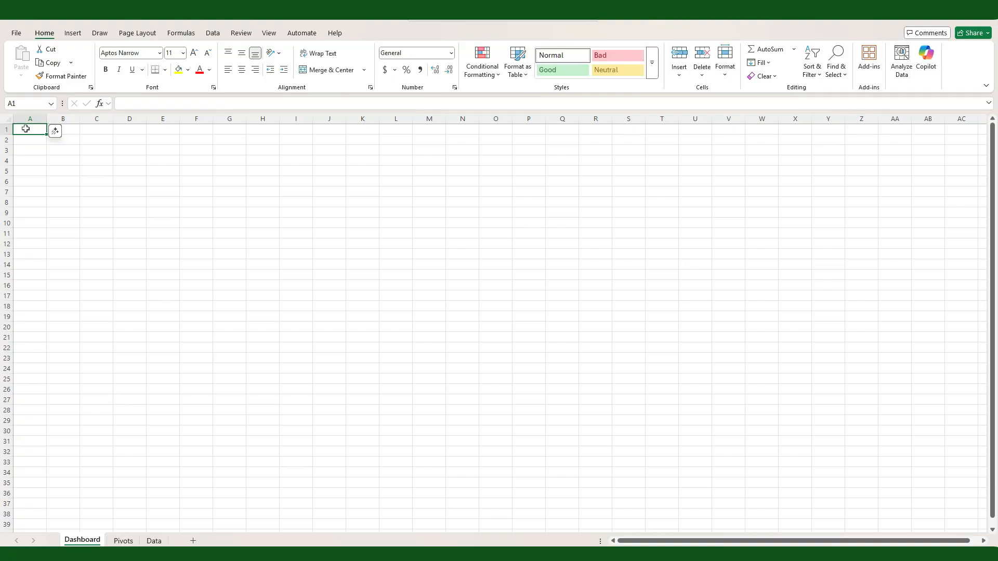
text(Sales D)
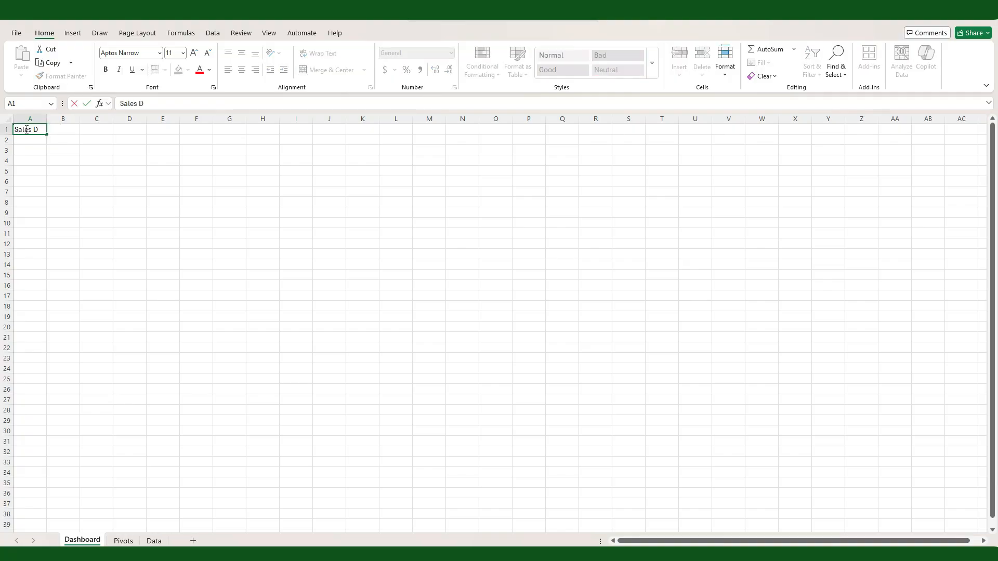
text(ashboard)
key(Return)
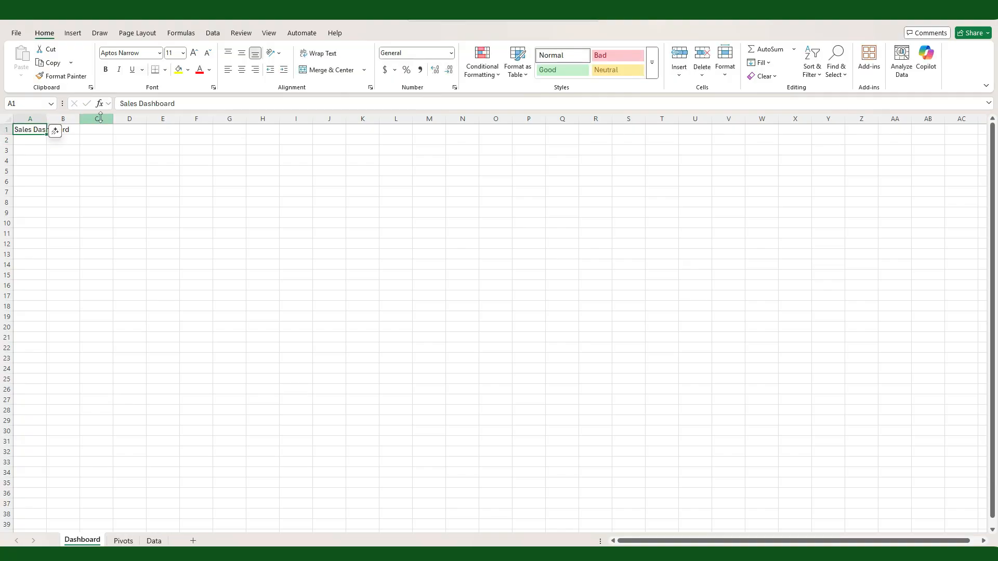
Step: Format the Sales Dashboard title as bold, size 36 and middle-aligned, and make row 1 slightly taller
click(183, 52)
click(176, 224)
click(105, 69)
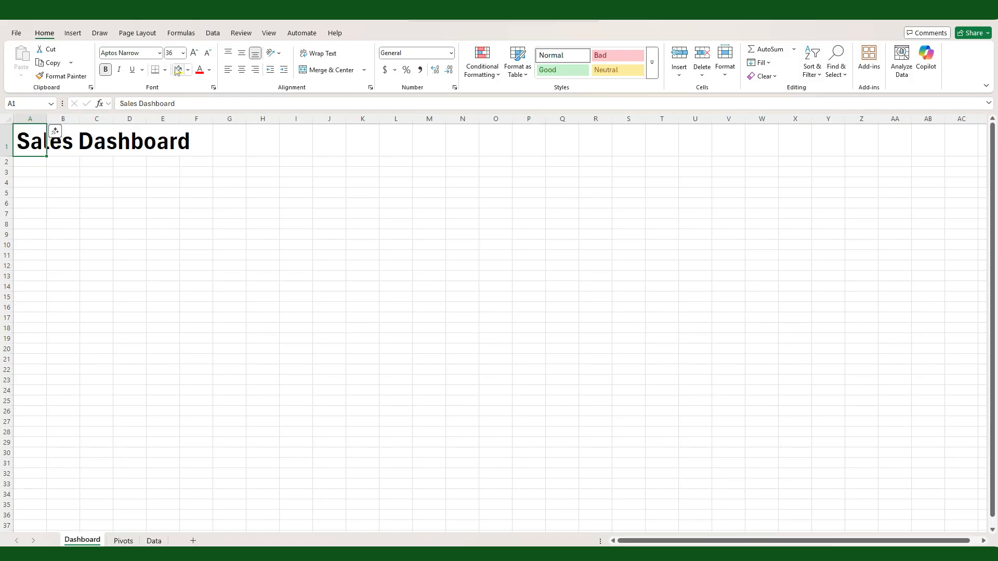
click(241, 52)
drag(11, 155, 11, 161)
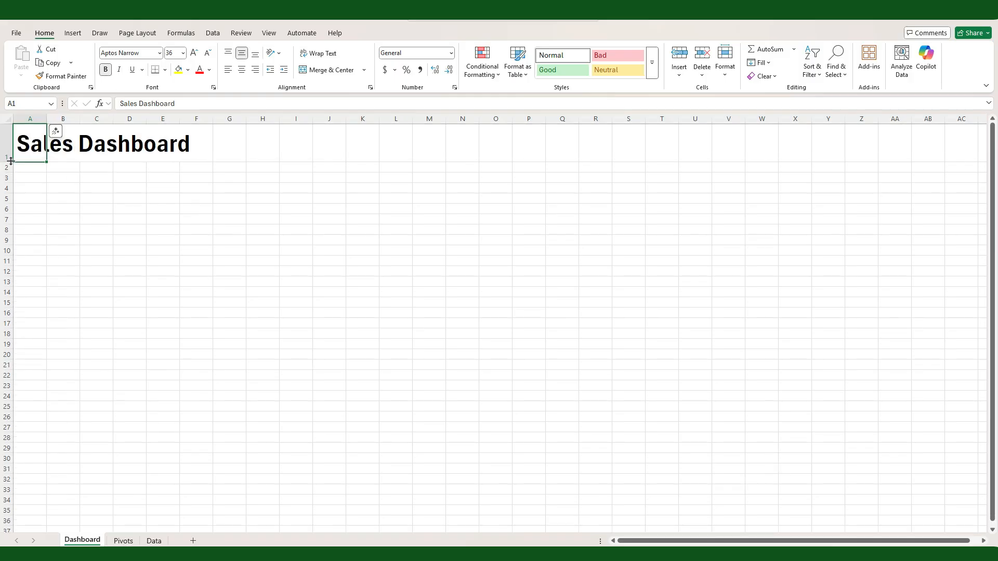
click(78, 216)
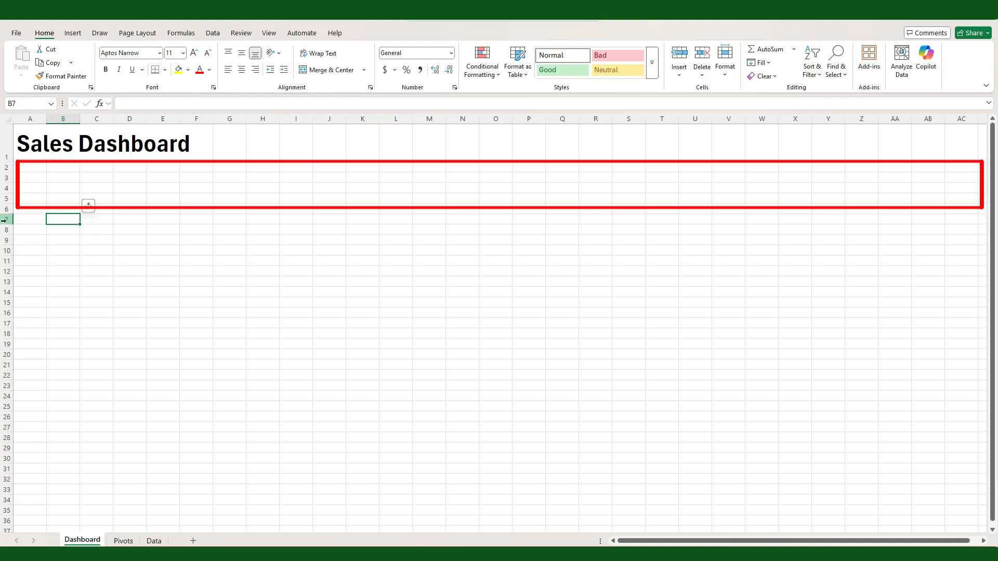
Step: Shrink row 7 to a thin divider band and give it a near-black fill
click(4, 220)
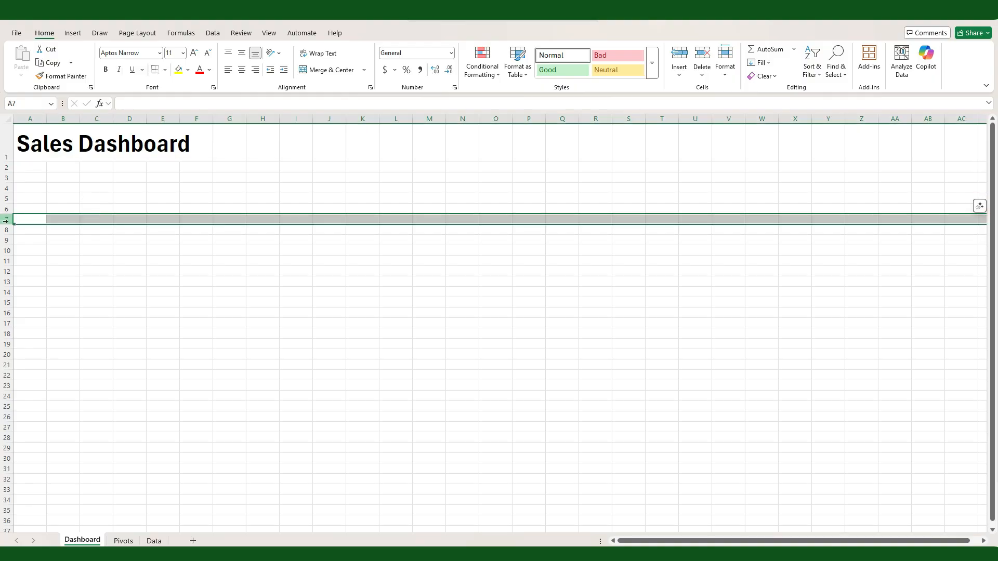
drag(7, 224, 13, 219)
click(188, 70)
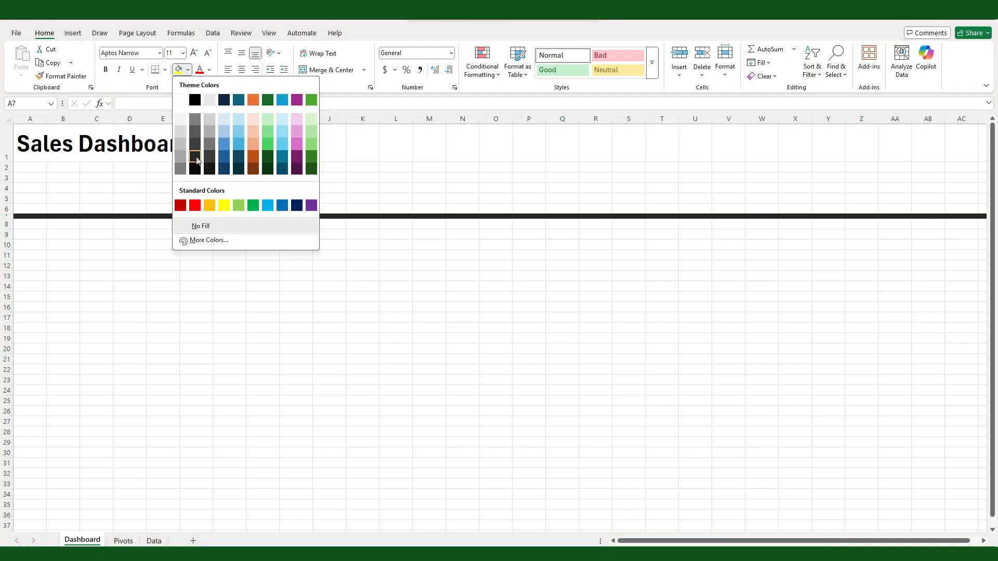
click(198, 99)
click(163, 317)
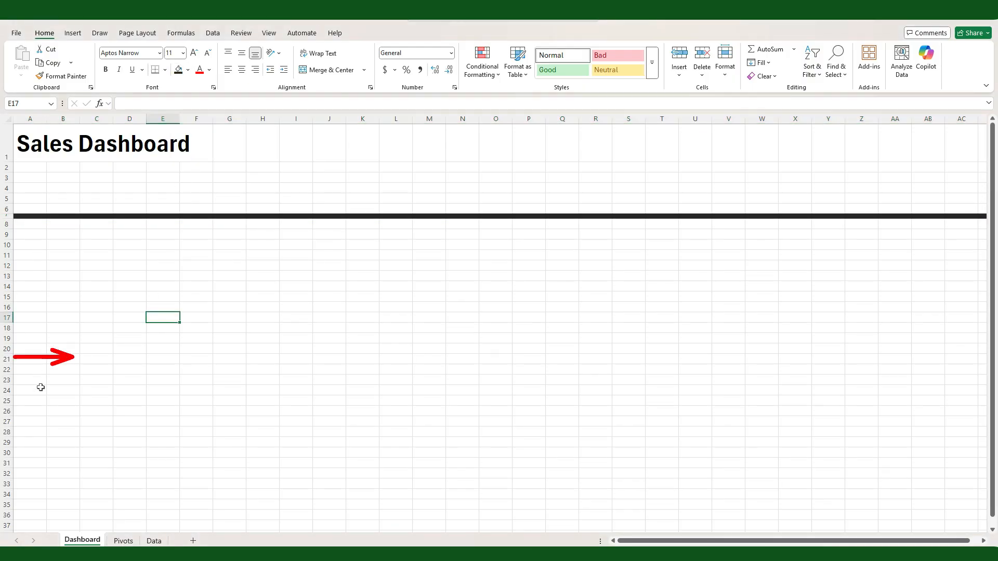
Step: Widen column A and narrow columns B:C, G:I, P:R, Y:AA and AH:AJ to 10 pixels
mouse_move(46, 117)
mouse_down()
mouse_move(68, 118)
mouse_move(79, 134)
mouse_move(129, 118)
mouse_up()
ctrl+drag(263, 118, 329, 119)
ctrl+drag(564, 120, 629, 119)
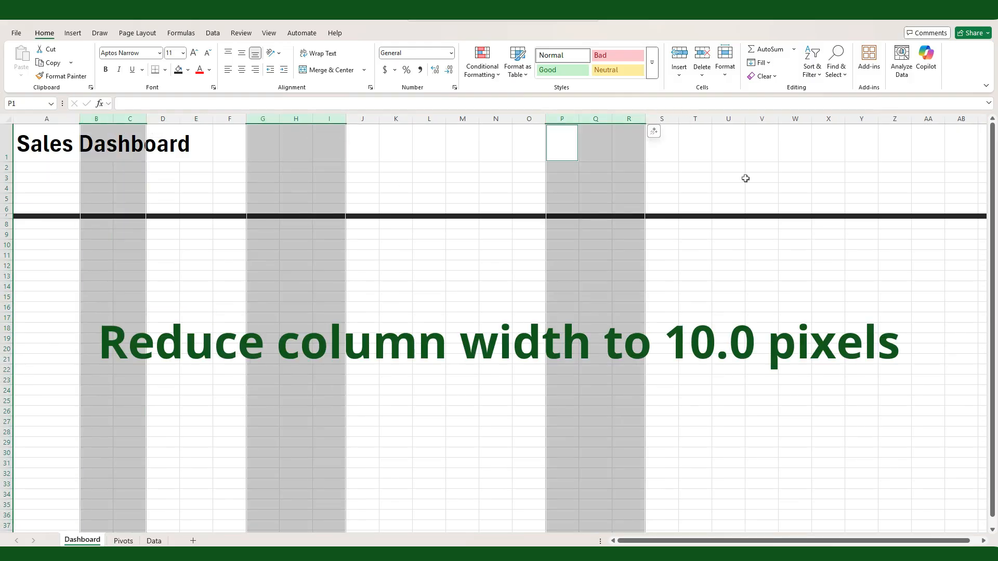
ctrl+drag(863, 118, 918, 119)
scroll(932, 374, right, 3)
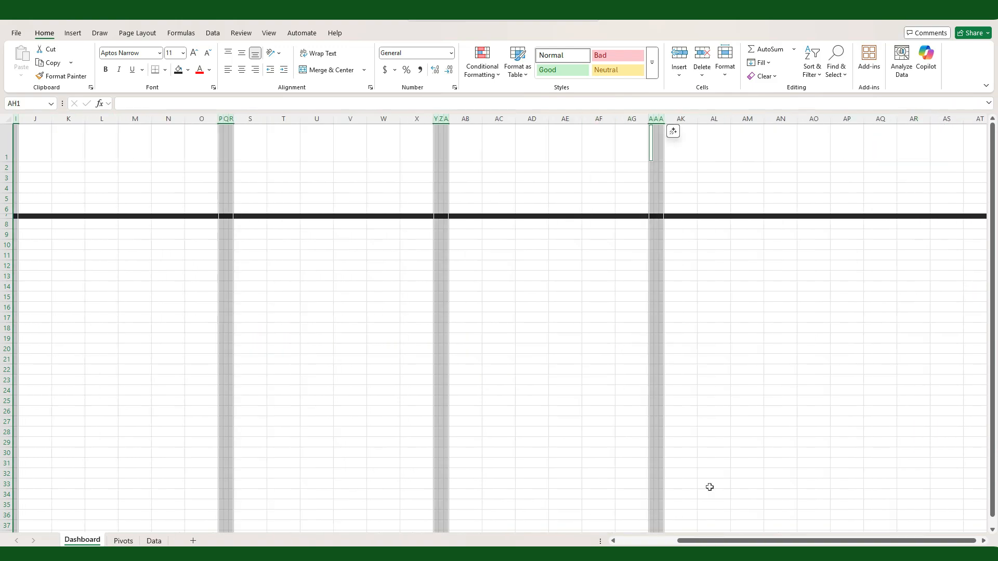
scroll(364, 405, left, 5)
click(127, 329)
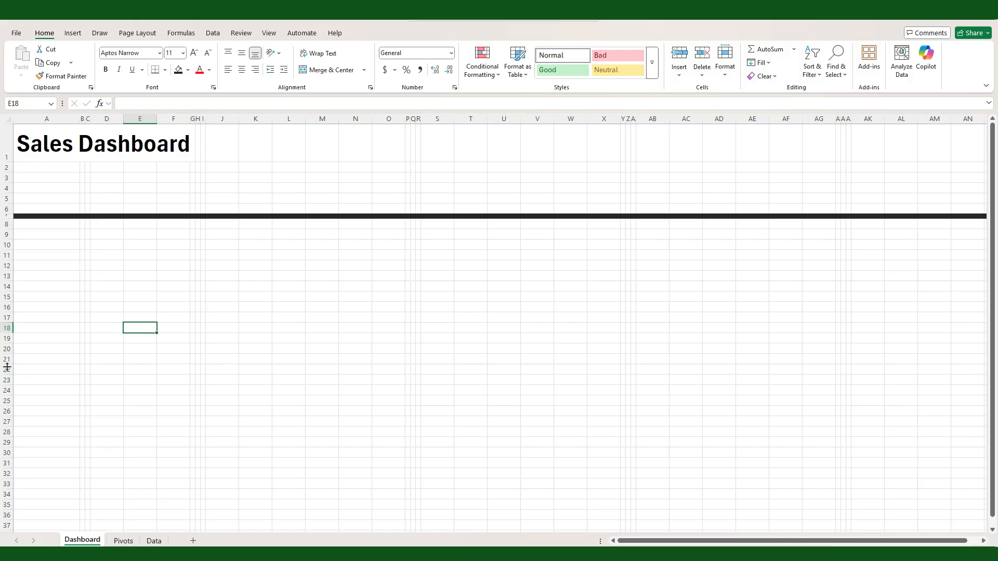
Step: Reduce rows 18:19 and 22:23 to thin spacer rows
drag(7, 369, 7, 380)
ctrl+drag(8, 328, 8, 338)
drag(8, 343, 9, 339)
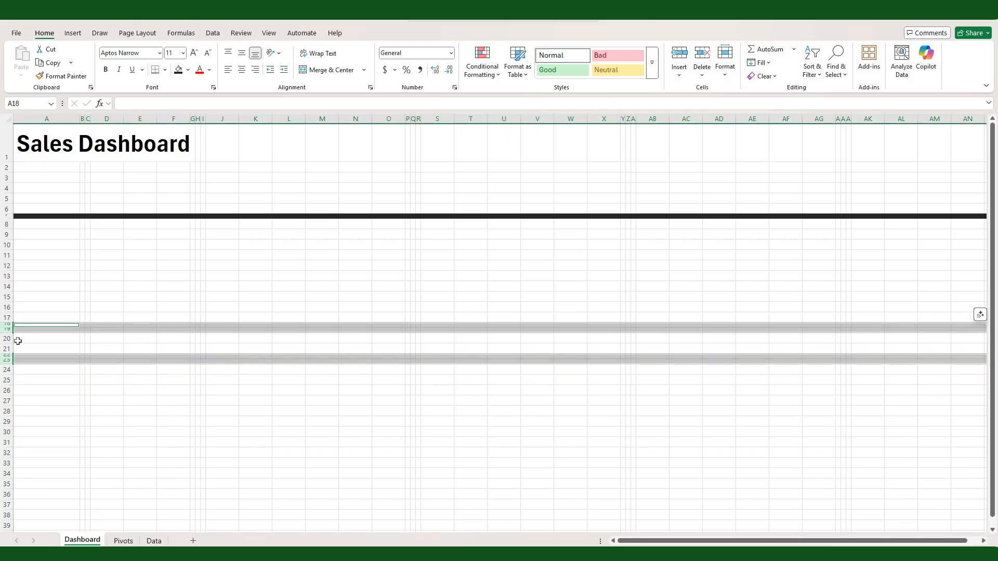
click(121, 403)
Step: Fill spacer columns B, H, Q, Z, AI and AN and rows 18 and 22 with light grey, narrowing column AN as well
click(82, 119)
ctrl+click(198, 118)
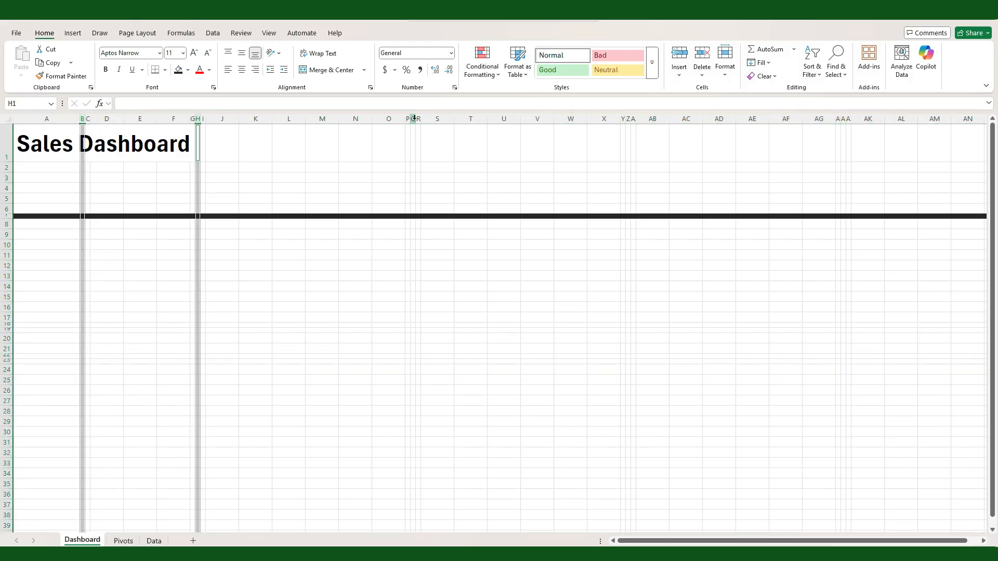
ctrl+click(413, 118)
ctrl+click(628, 118)
ctrl+click(843, 118)
ctrl+click(8, 325)
ctrl+click(7, 356)
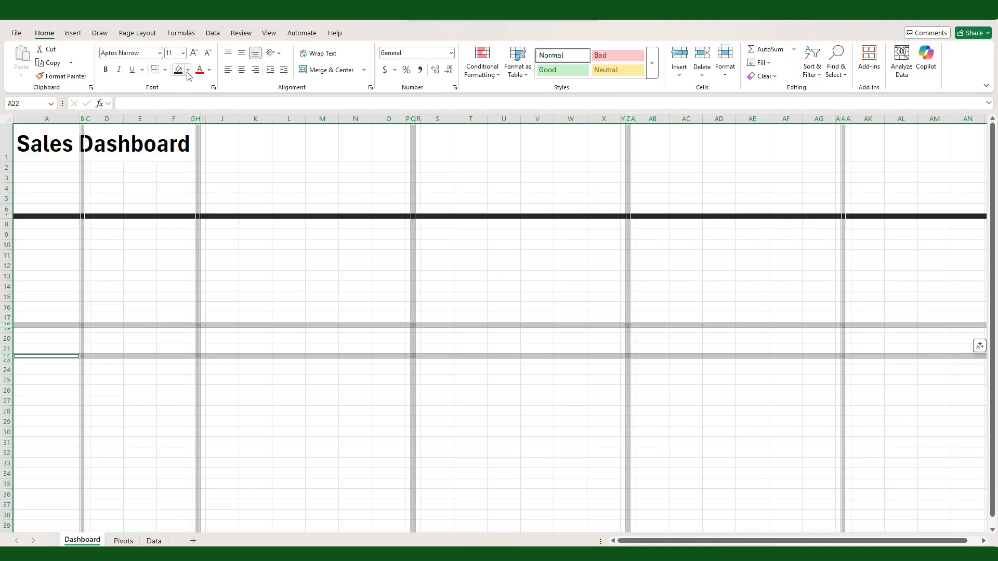
click(187, 70)
click(180, 106)
click(933, 297)
drag(983, 120, 955, 125)
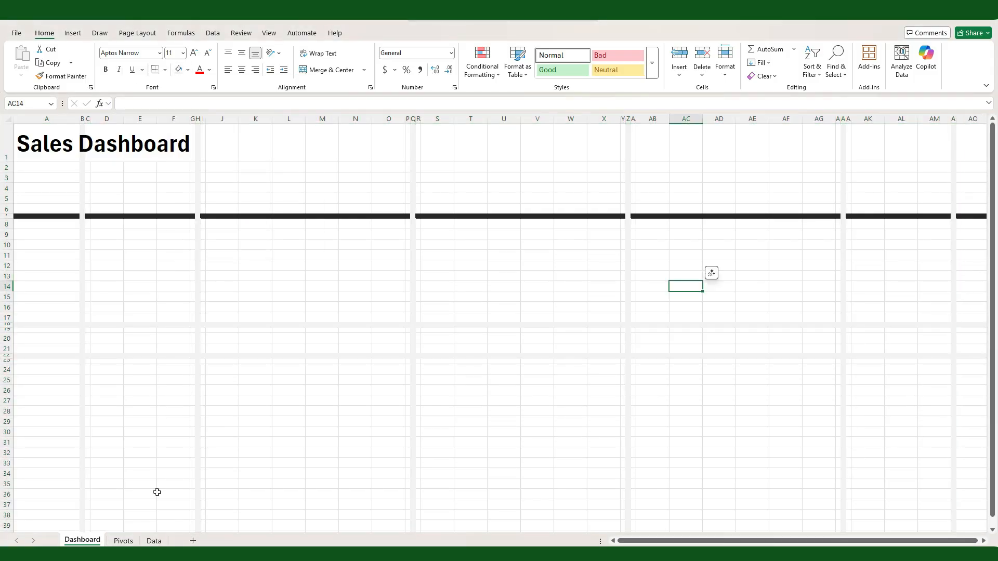
Step: Copy the list of chart names from the Pivots sheet and paste it on the Dashboard sheet starting at K27
click(123, 540)
drag(144, 285, 151, 327)
key(ctrl+c)
click(82, 540)
click(257, 400)
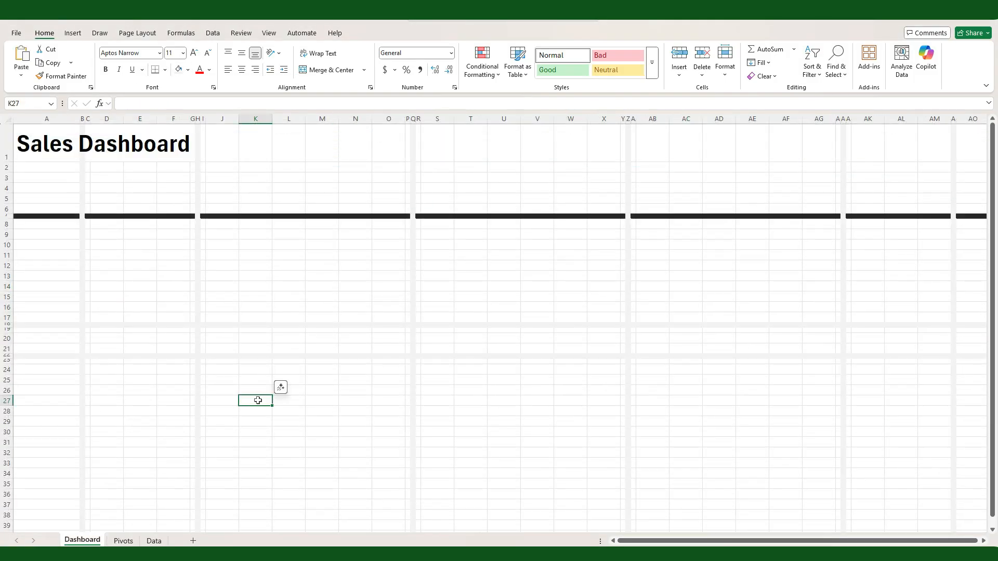
key(ctrl+v)
click(355, 421)
Step: Place the Sales by Country heading in D8 and the Sales by State heading in D20
click(258, 401)
key(ctrl+c)
click(102, 226)
key(ctrl+v)
click(250, 412)
key(ctrl+x)
click(105, 339)
key(ctrl+v)
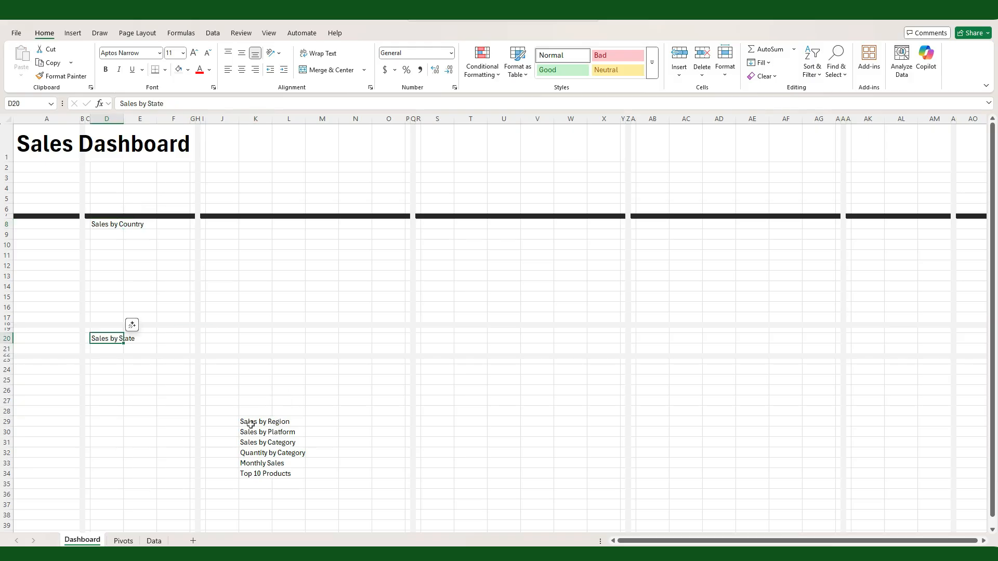
Step: Move the Sales by Region, Sales by Platform and Sales by Category headings to J8, S8 and AB8
click(251, 422)
key(ctrl+x)
click(264, 443)
key(ctrl+x)
click(652, 224)
key(ctrl+v)
Step: Move the Quantity by Category, Monthly Sales and Top 10 Products headings to AB24, J24 and AK8
click(255, 453)
key(ctrl+x)
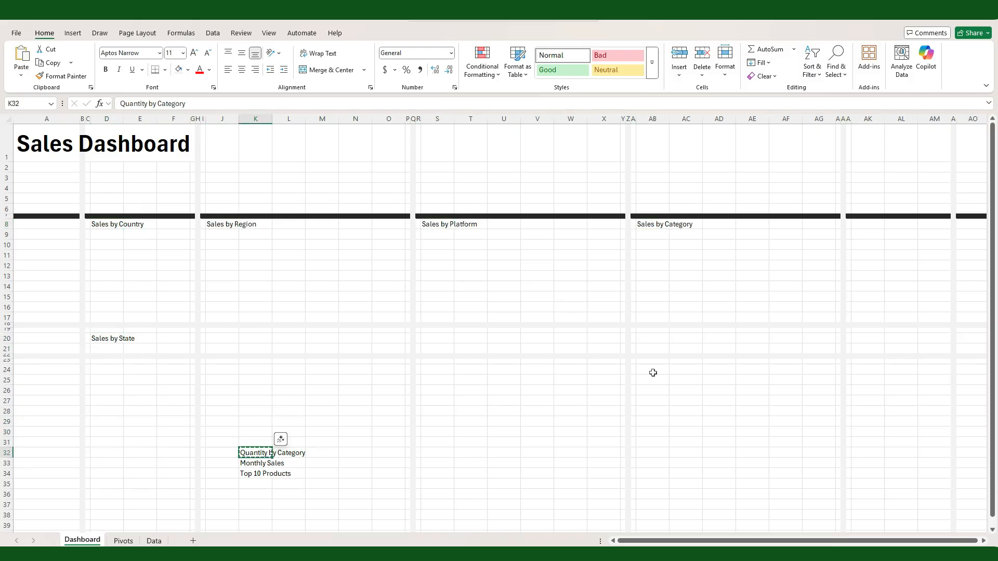
click(650, 369)
key(ctrl+v)
click(868, 224)
key(ctrl+v)
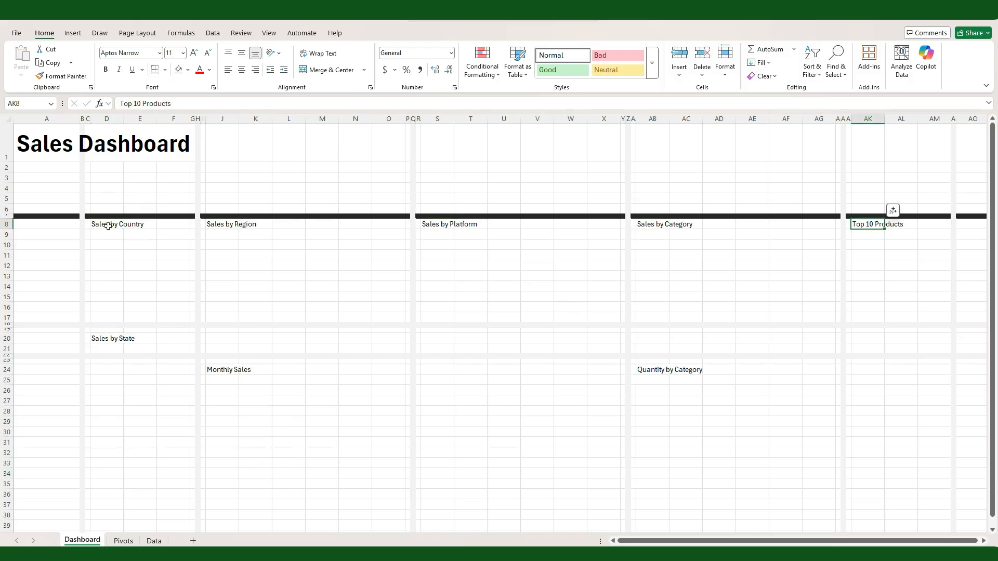
Step: Merge and center the Sales by Country heading across D8:F8 with dark grey fill and bold white text at size 12
drag(108, 226, 176, 224)
click(326, 70)
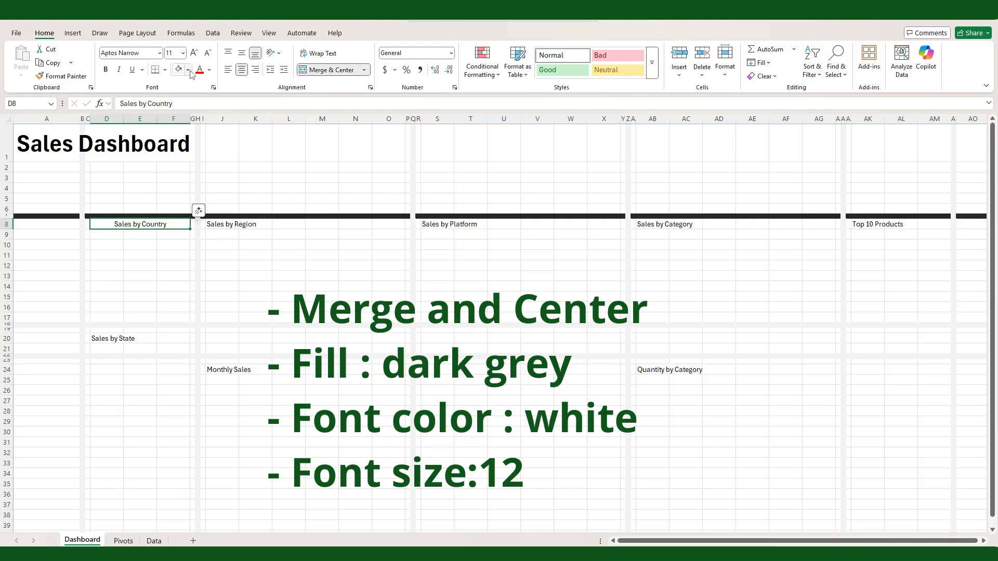
click(188, 70)
click(194, 159)
click(208, 70)
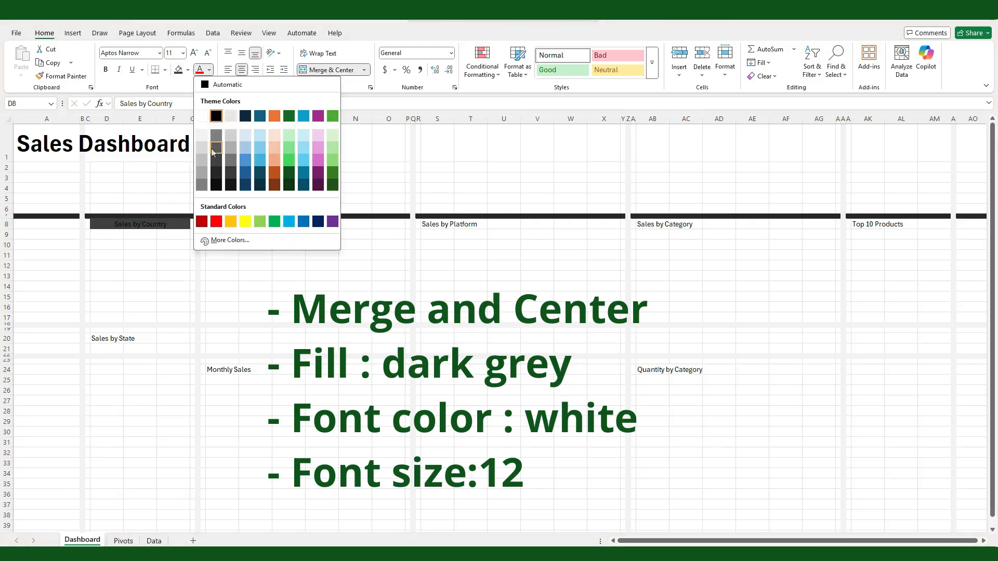
click(202, 116)
click(105, 70)
click(182, 53)
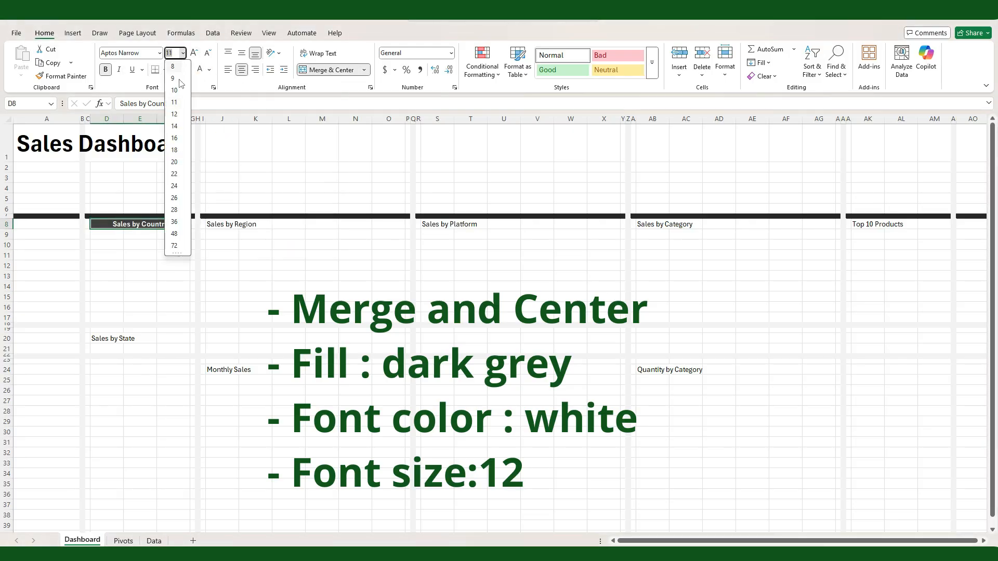
click(174, 114)
Step: Copy the Sales by Country heading's formatting to all the other chart headings, sized to each section's width
click(50, 80)
click(108, 339)
click(867, 225)
click(222, 224)
click(437, 225)
click(653, 225)
click(222, 370)
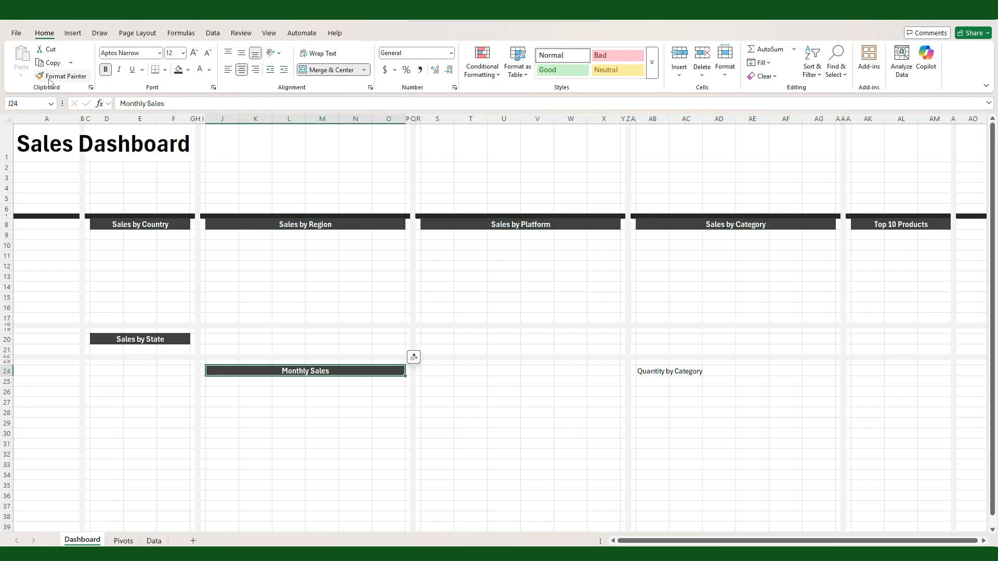
click(49, 80)
click(652, 371)
Step: Unmerge the Monthly Sales heading and merge and center it again across J24:X24
click(223, 371)
click(330, 70)
drag(222, 371, 606, 373)
click(330, 69)
click(541, 268)
Step: Insert a doughnut PivotChart from the Sales by Country PivotTable on the Pivots sheet
click(7, 217)
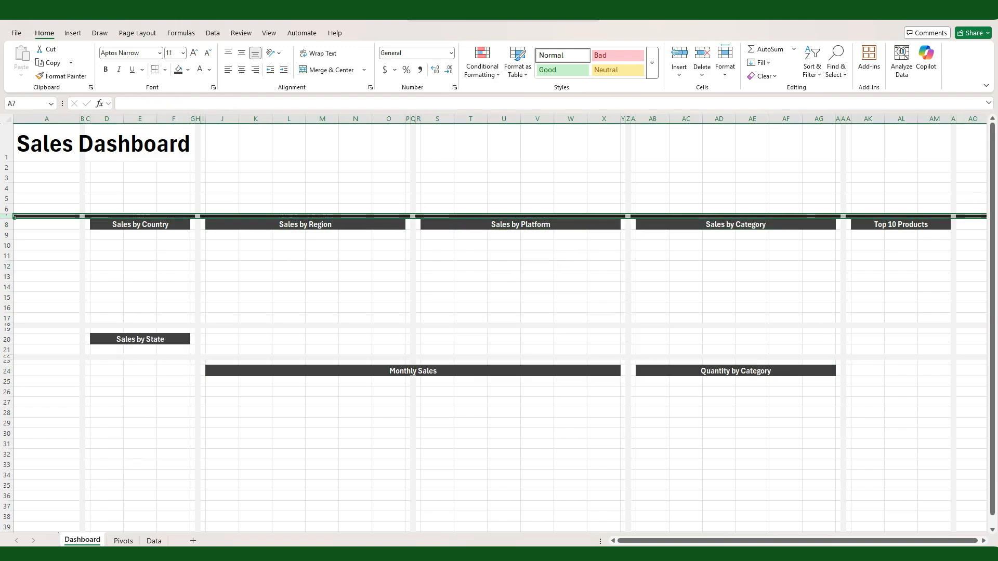
click(122, 540)
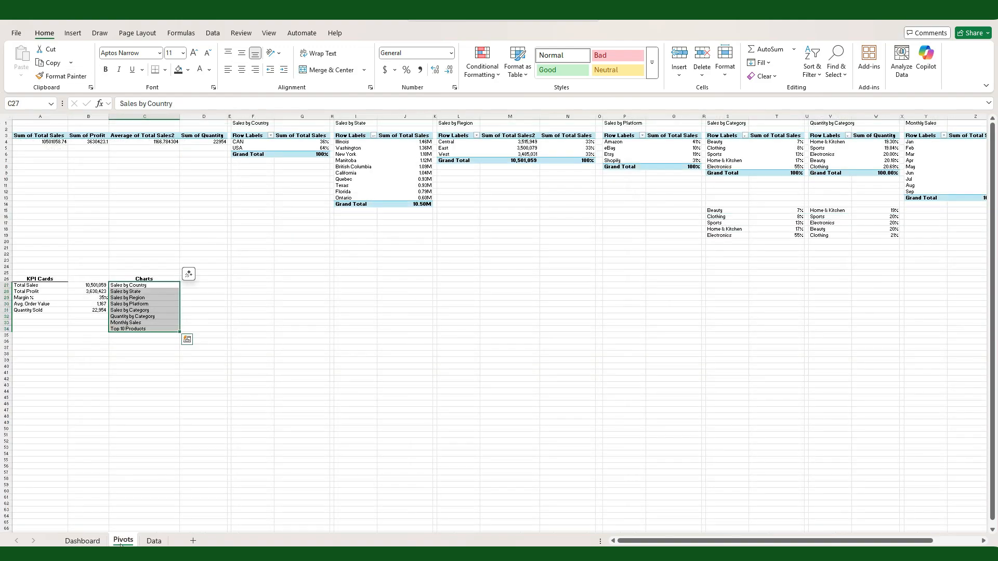
click(255, 148)
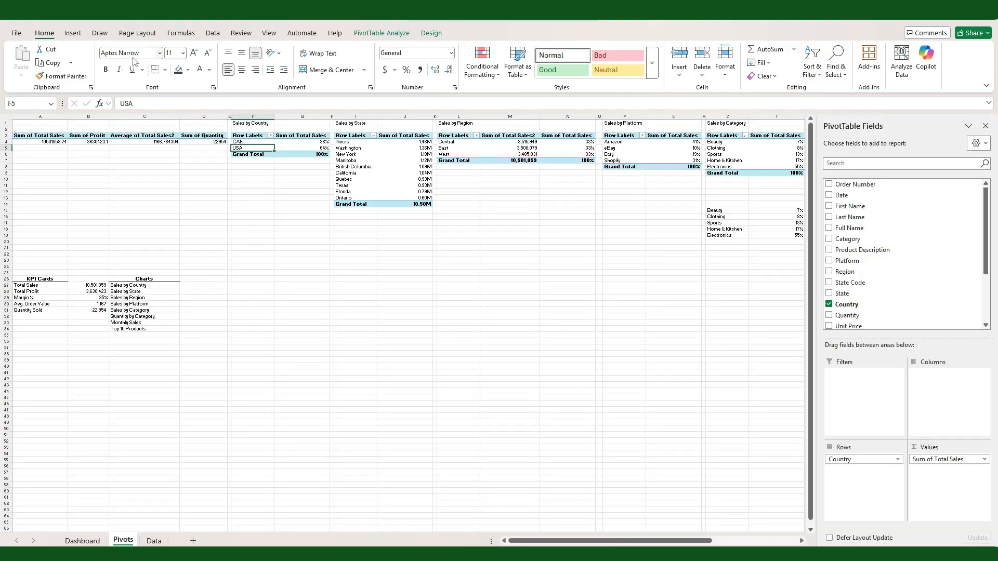
click(72, 34)
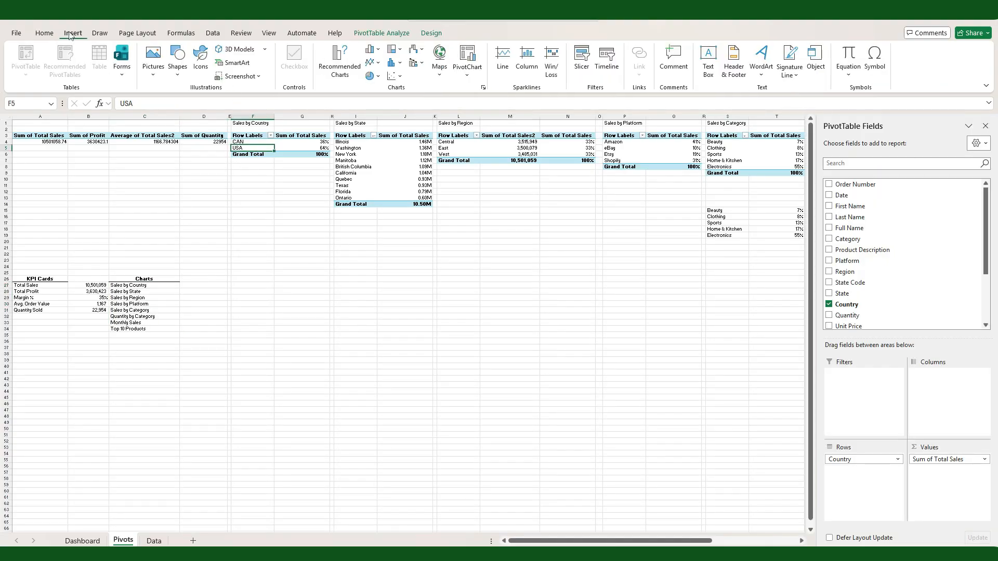
click(339, 61)
click(365, 221)
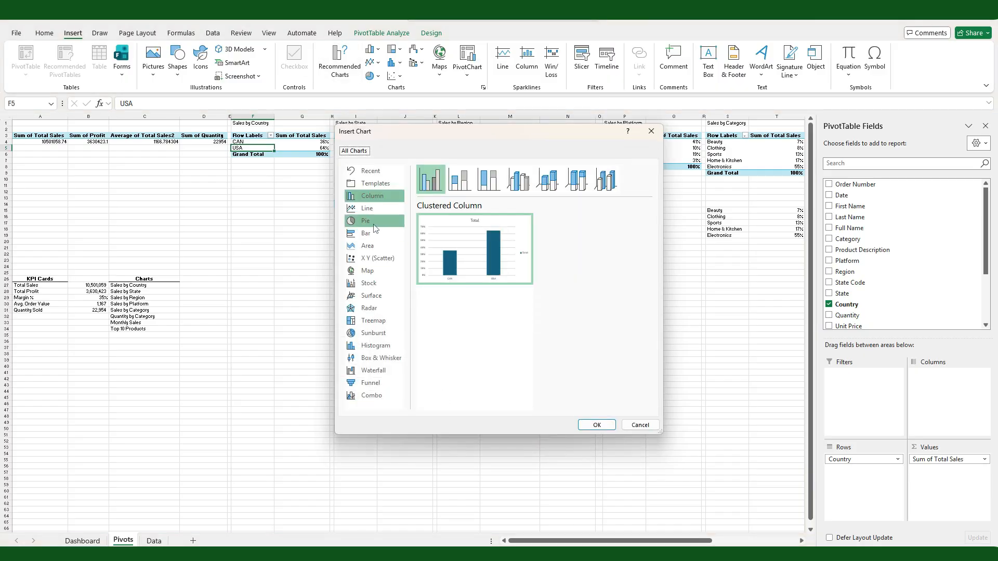
click(546, 180)
click(596, 425)
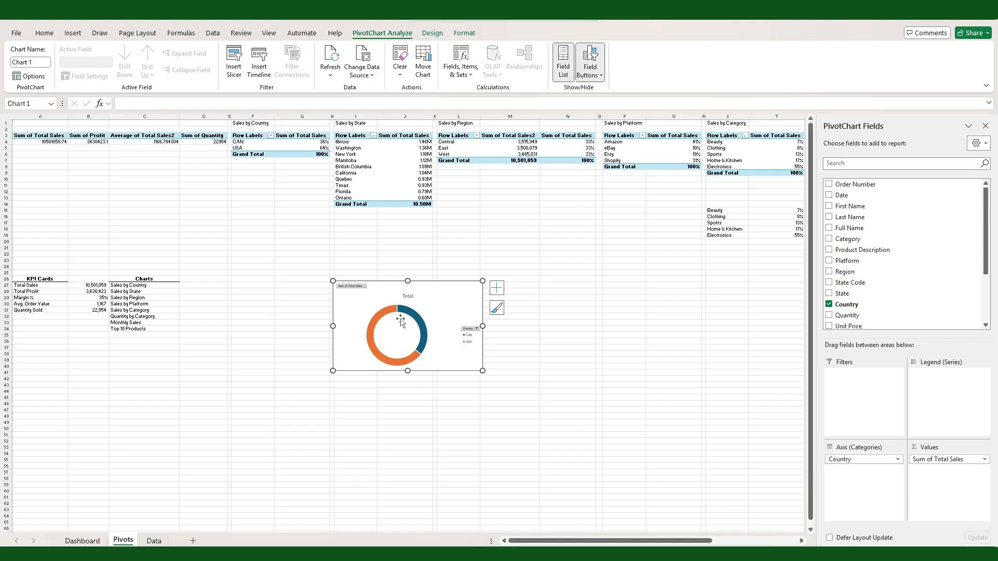
Step: Move the doughnut chart to the Dashboard sheet and shrink it to fit the section below the Sales by Country heading
key(ctrl+x)
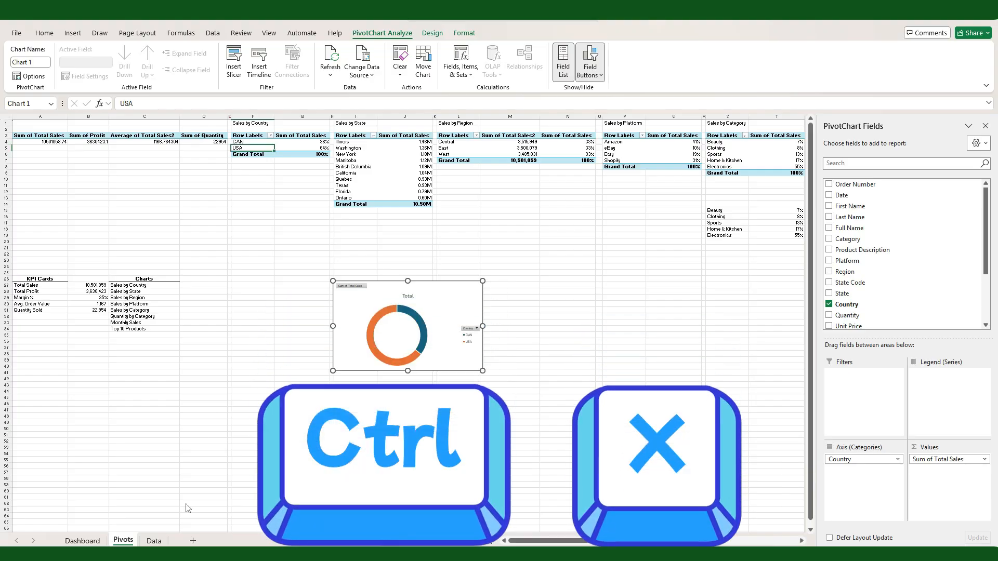
click(82, 541)
click(91, 235)
key(ctrl+v)
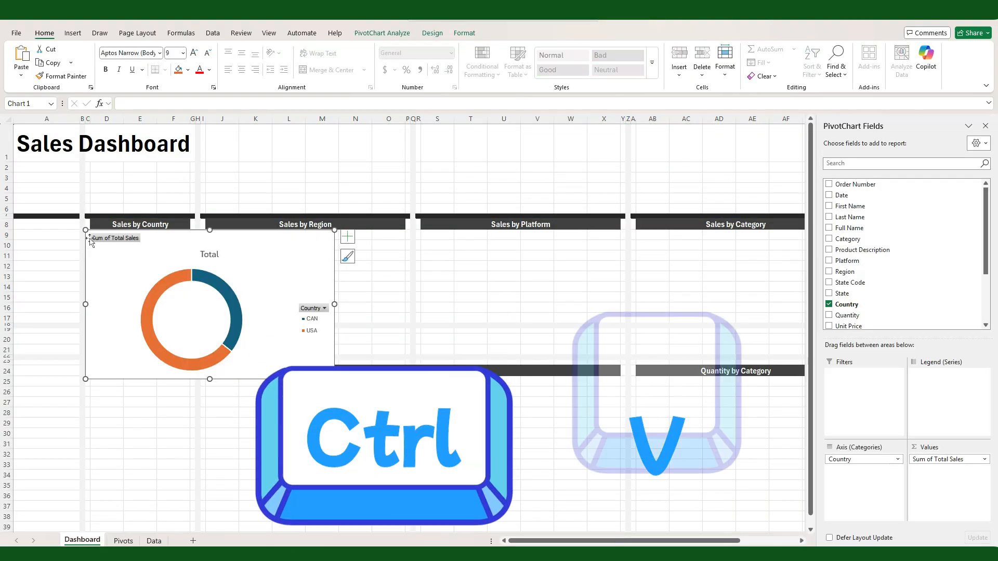
drag(334, 379, 195, 323)
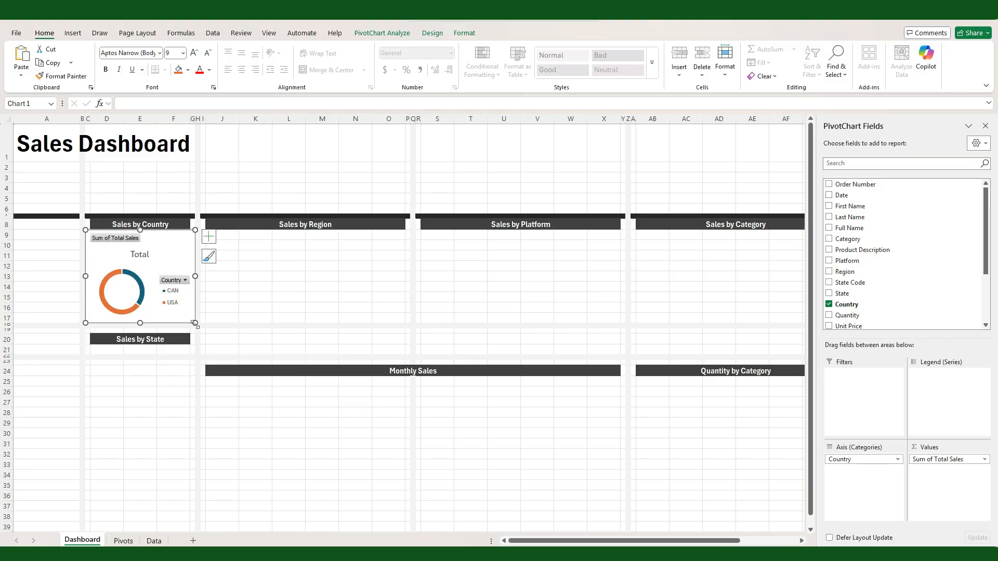
Step: Hide all field buttons, the chart title and the legend on the Sales by Country chart
right_click(111, 244)
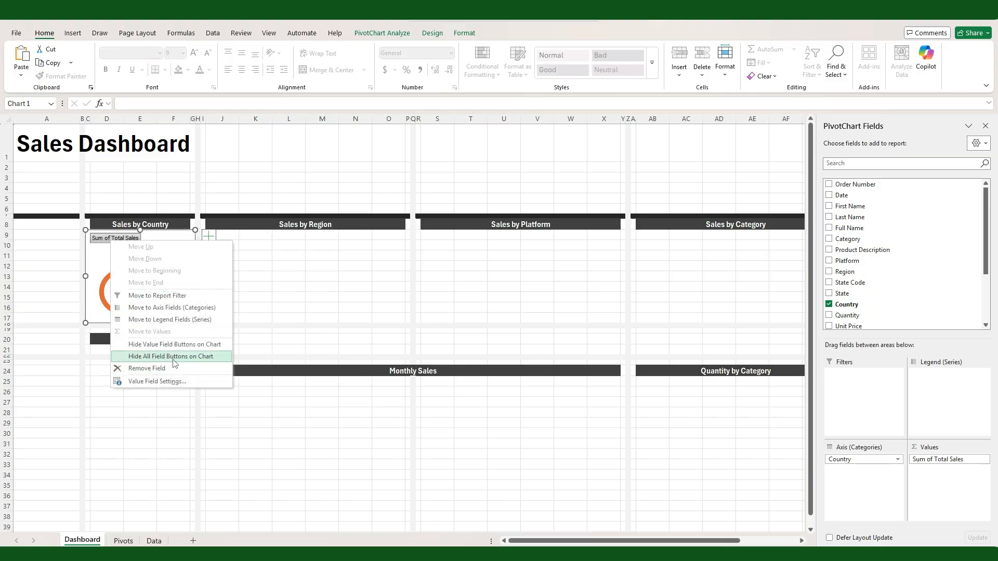
click(174, 357)
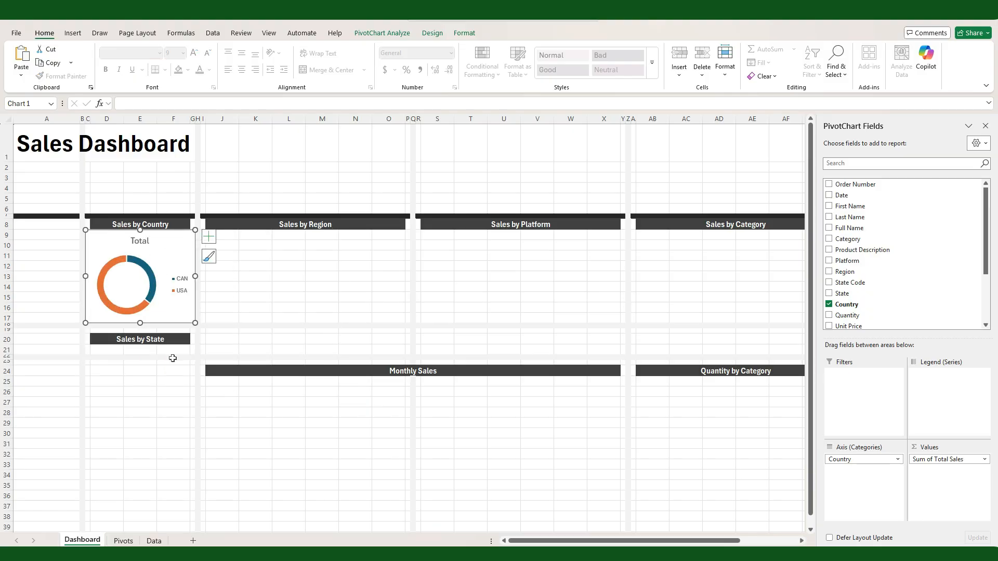
click(209, 237)
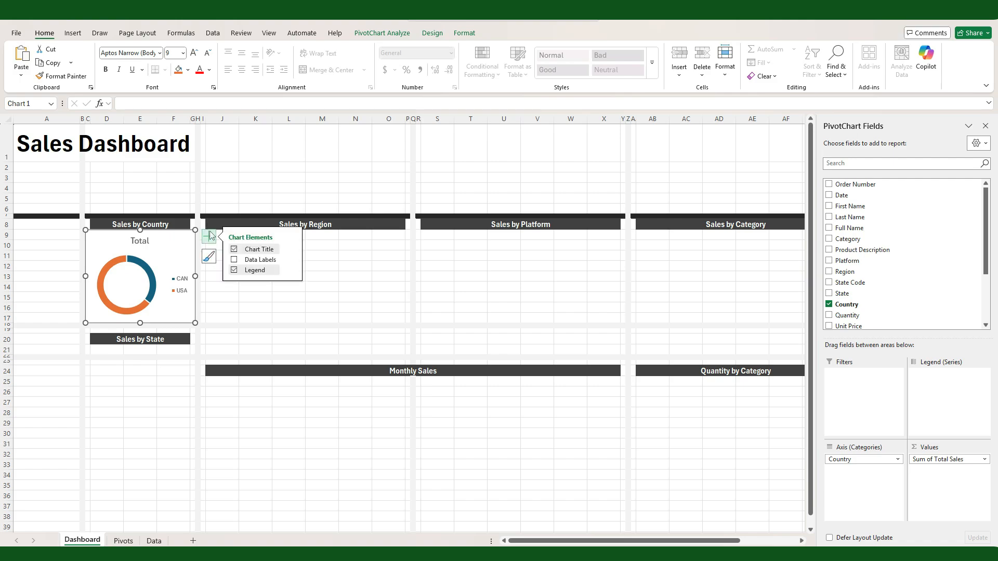
click(235, 250)
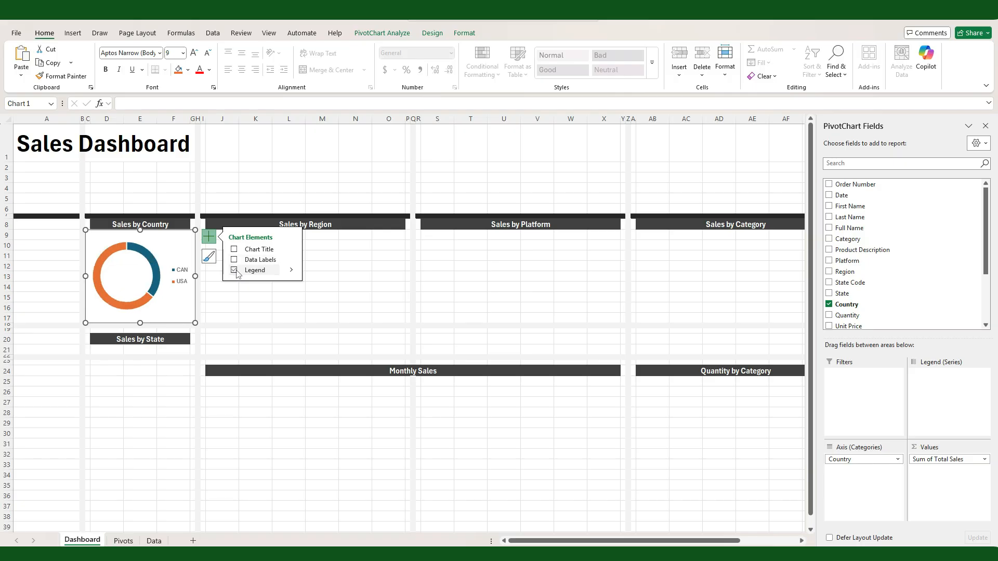
click(234, 271)
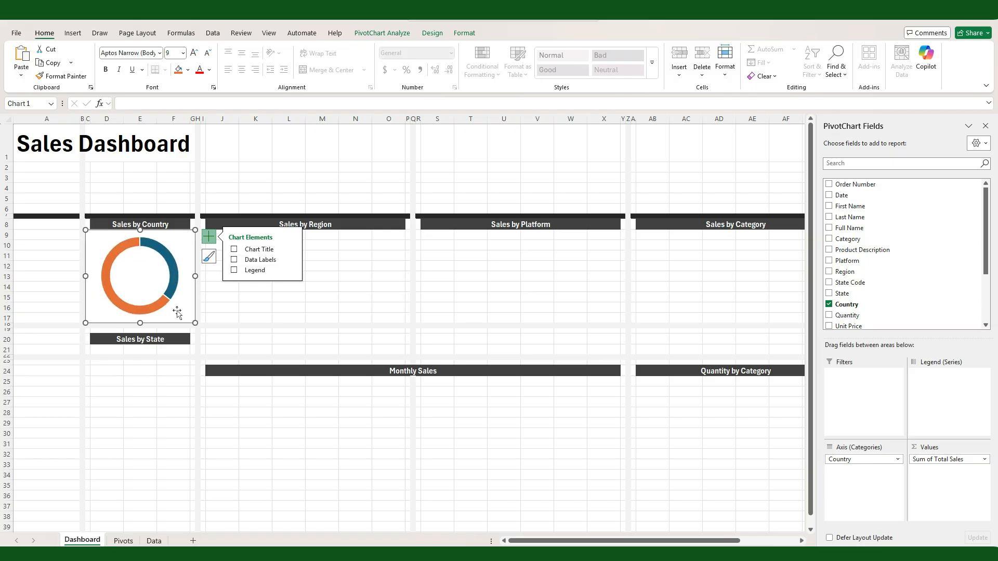
Step: Enlarge the doughnut's plot area within its chart and set the doughnut hole size to 50%
click(95, 235)
right_click(141, 311)
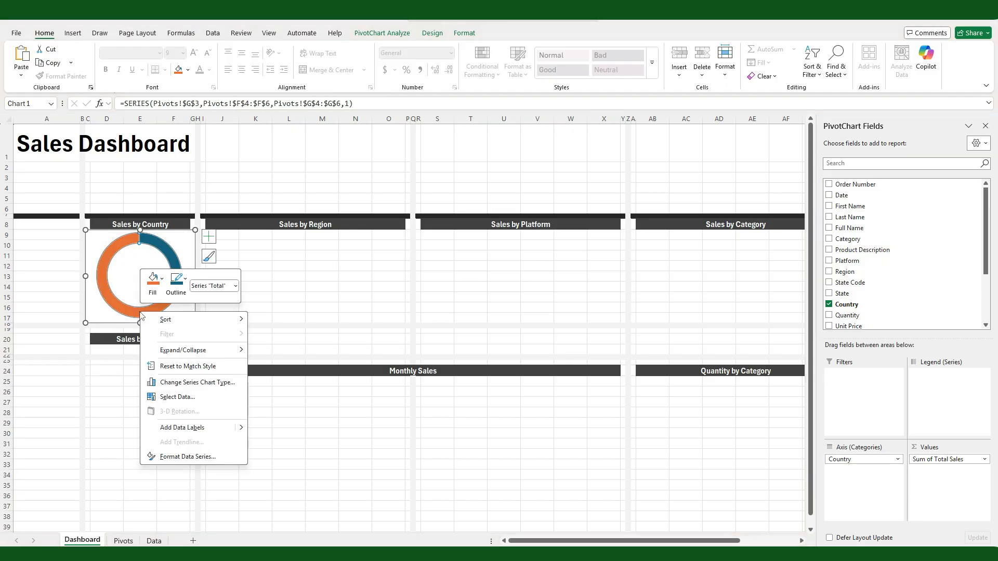
click(181, 453)
double_click(942, 262)
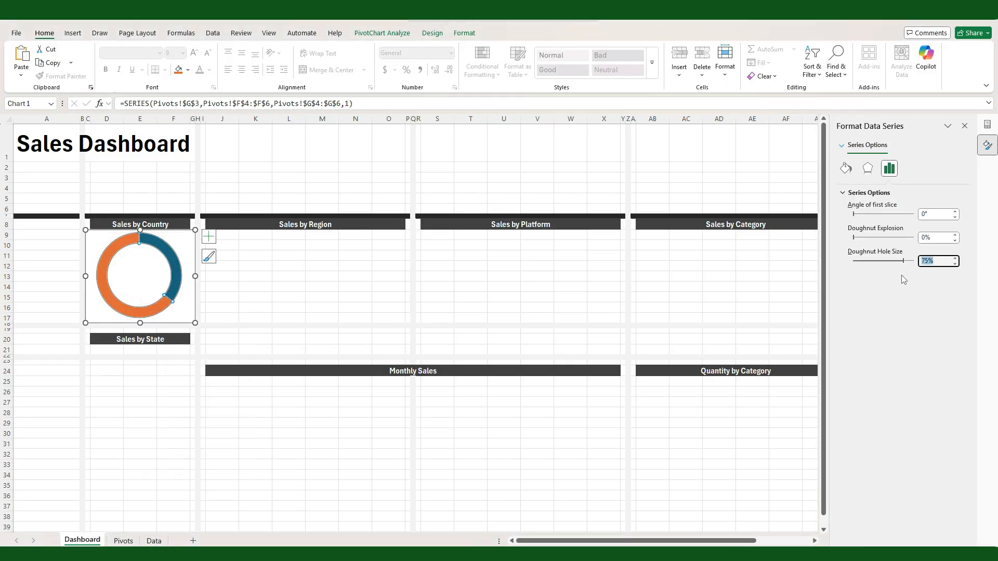
text(50)
key(Return)
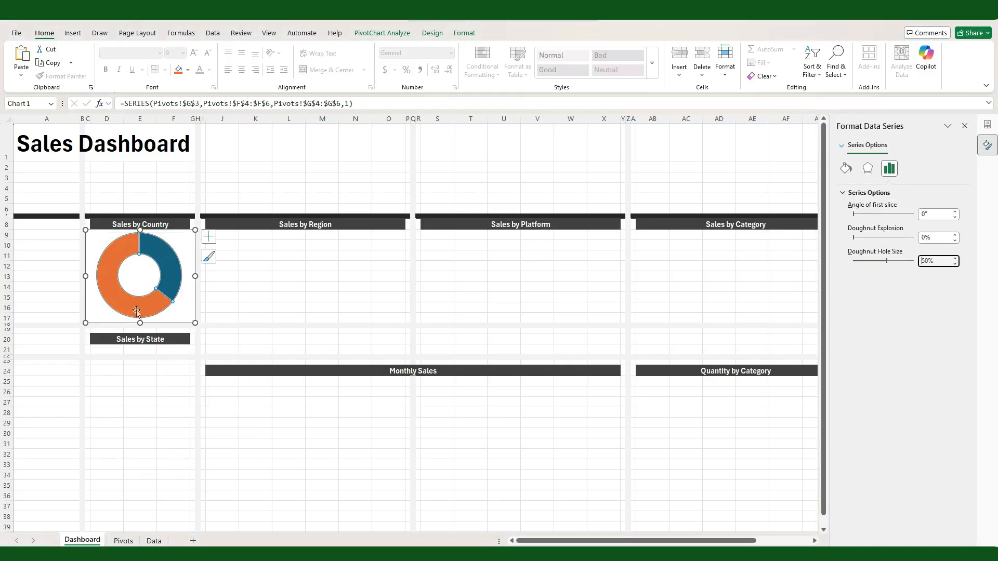
Step: Add data labels with category name and value to the doughnut chart and format them bold at size 12
click(209, 236)
click(234, 259)
mouse_move(291, 259)
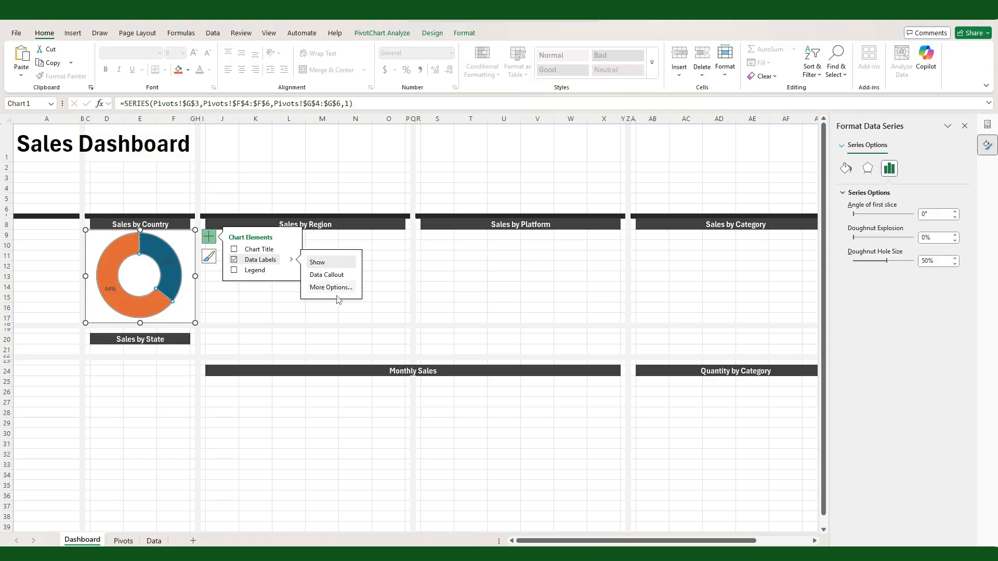
click(331, 288)
click(857, 242)
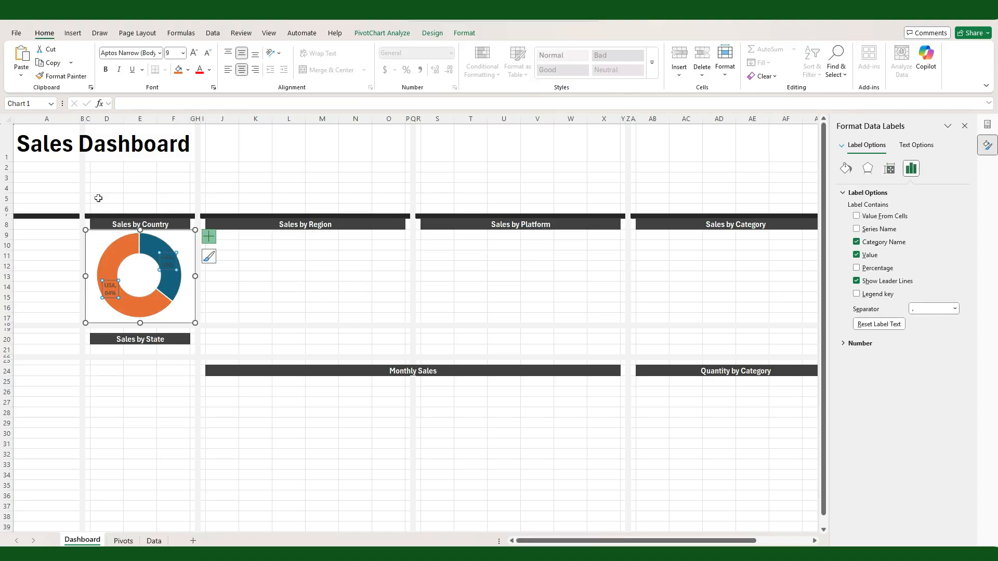
click(183, 53)
click(181, 128)
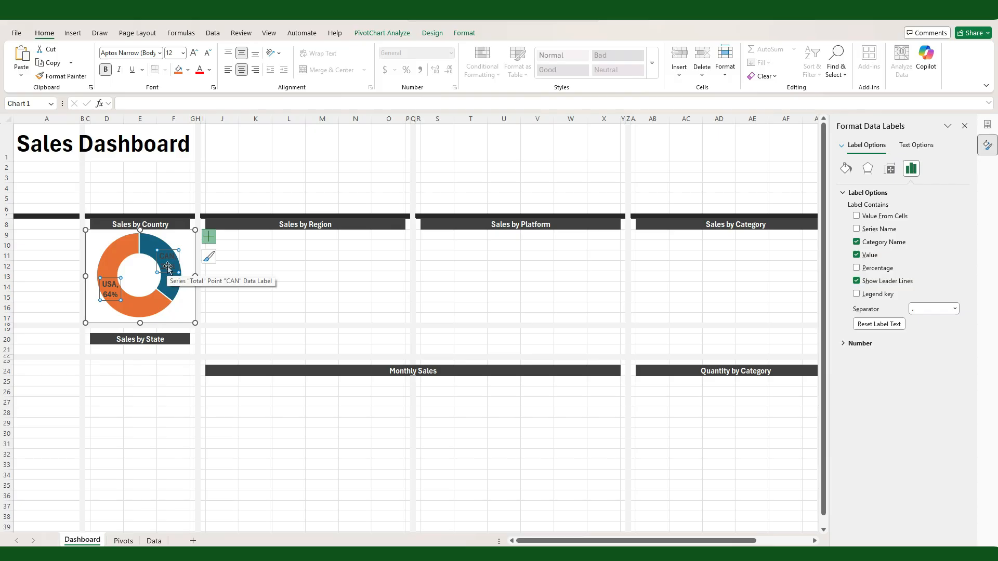
Step: Move the CAN label to the chart's upper right corner and the USA label to its lower left corner, outside the ring
drag(167, 266, 180, 249)
drag(114, 287, 102, 308)
drag(184, 256, 184, 252)
click(257, 284)
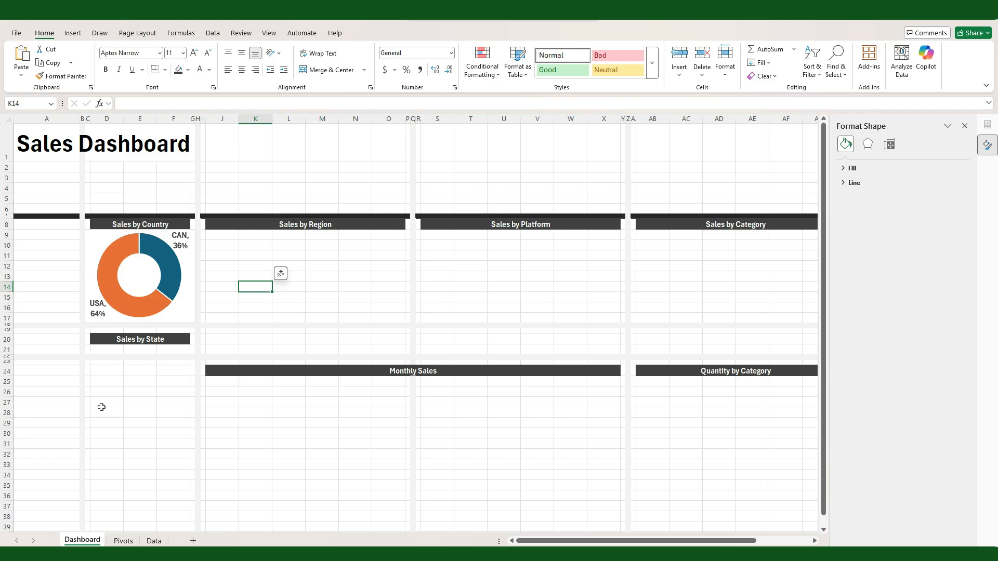
Step: Remove the outline from the Sales by Country chart
click(175, 320)
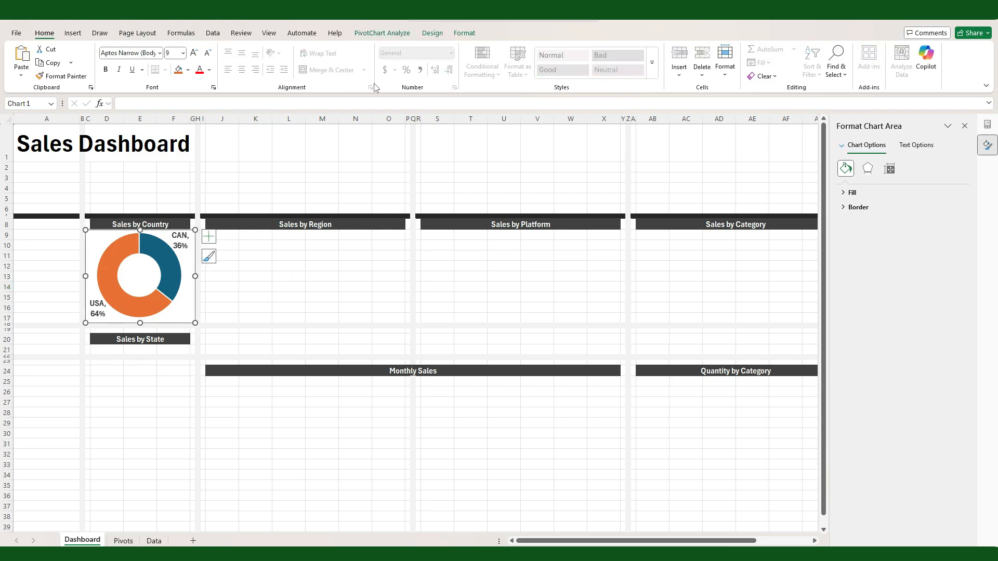
click(464, 33)
click(437, 62)
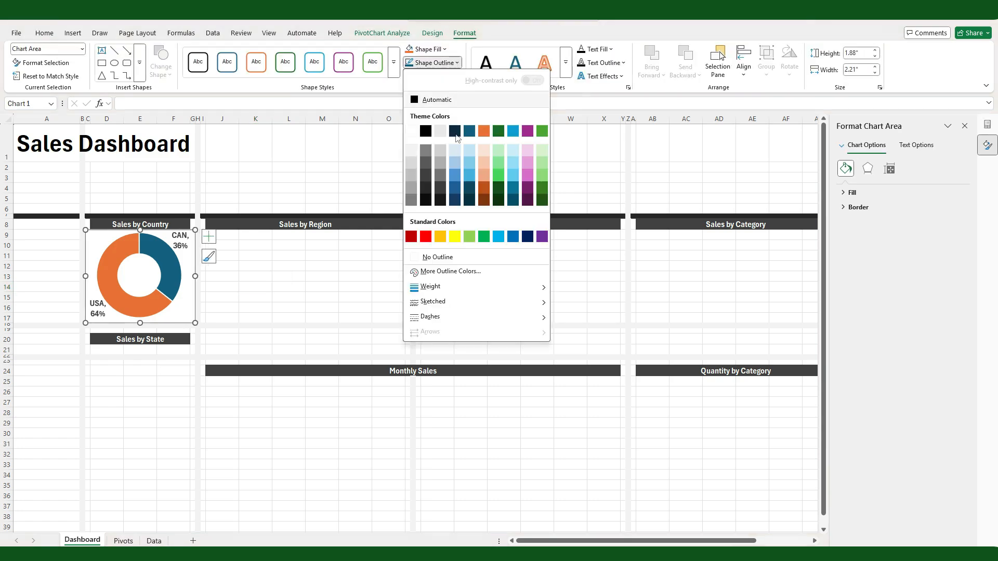
click(449, 266)
click(286, 288)
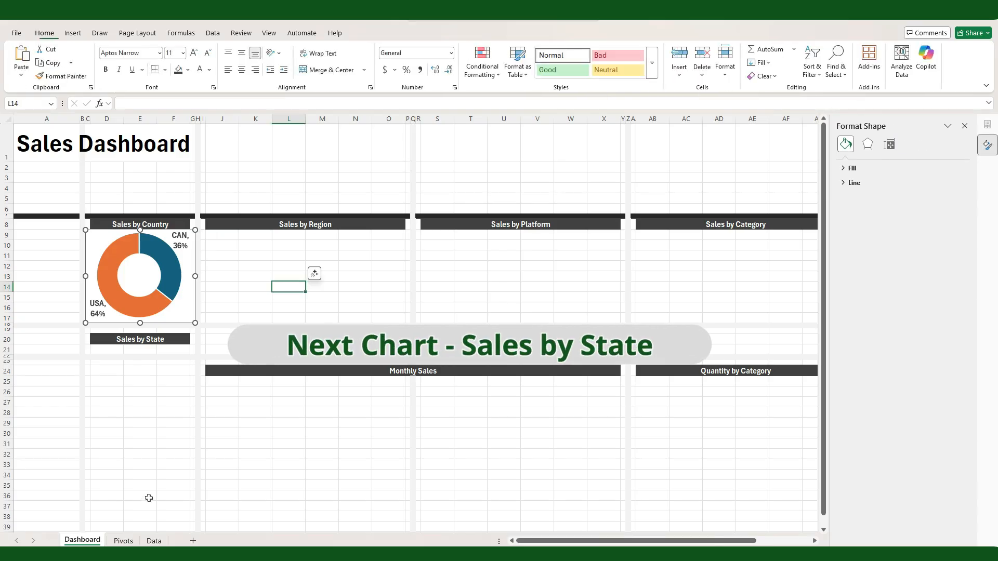
Step: Insert a clustered bar PivotChart from the Sales by State PivotTable on the Pivots sheet
click(123, 541)
click(348, 155)
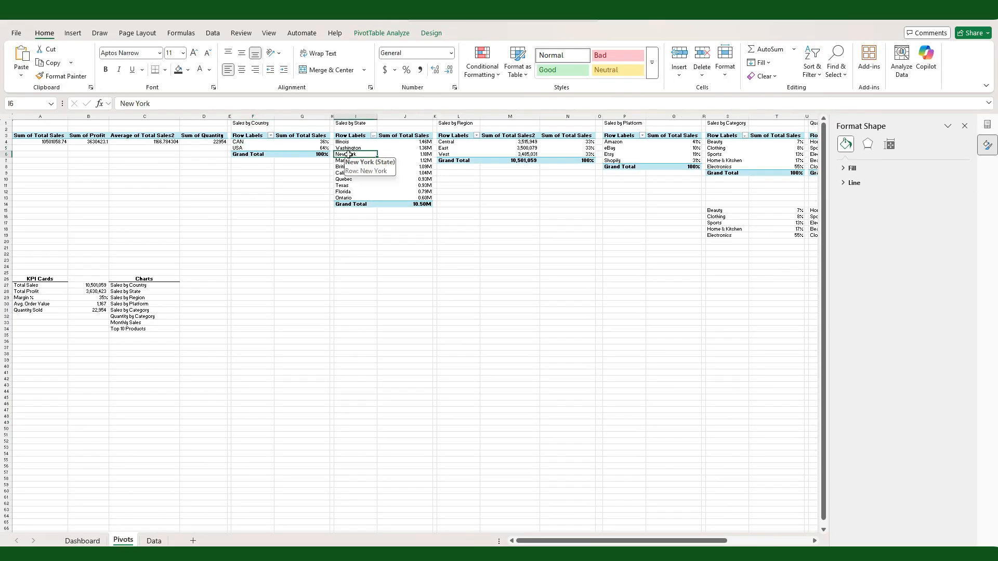
click(73, 33)
click(340, 54)
click(359, 232)
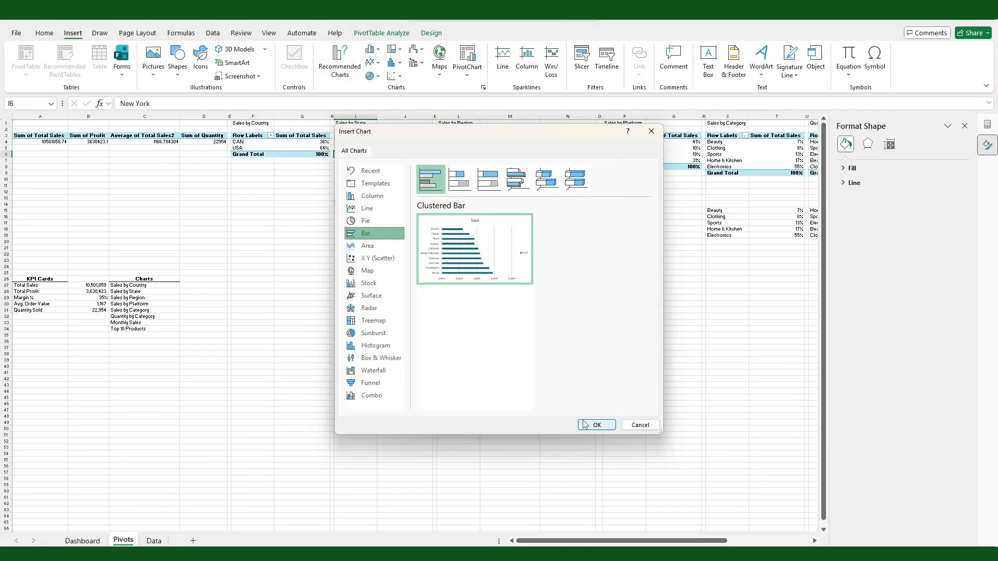
click(592, 423)
Step: Move the bar chart to the Dashboard sheet and resize it to fill the section below the Sales by State heading
key(ctrl+x)
click(83, 540)
click(89, 349)
key(ctrl+v)
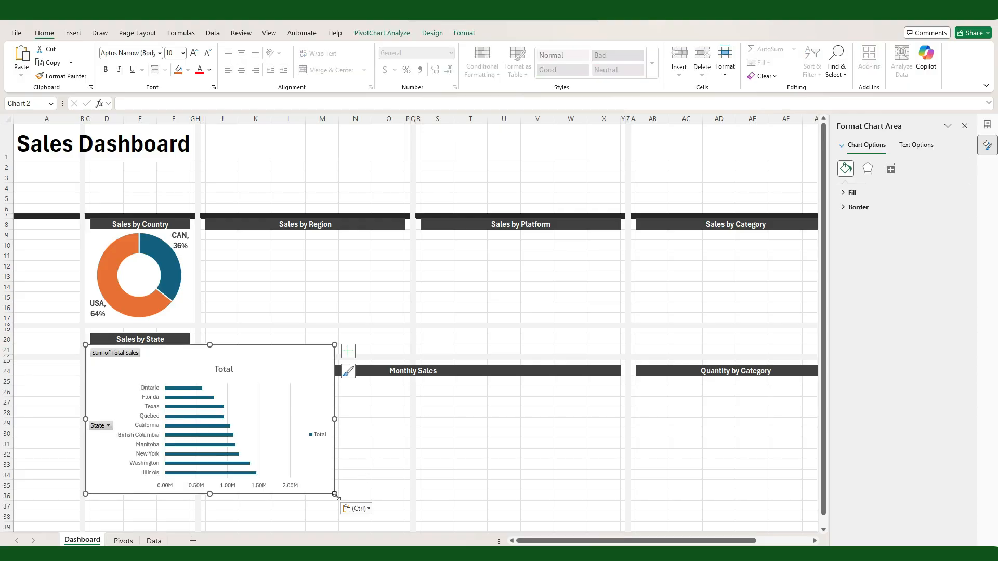
drag(194, 527, 194, 529)
Step: Hide all field buttons, the legend, the gridlines and the chart title on the Sales by State chart
right_click(118, 353)
click(171, 468)
click(209, 351)
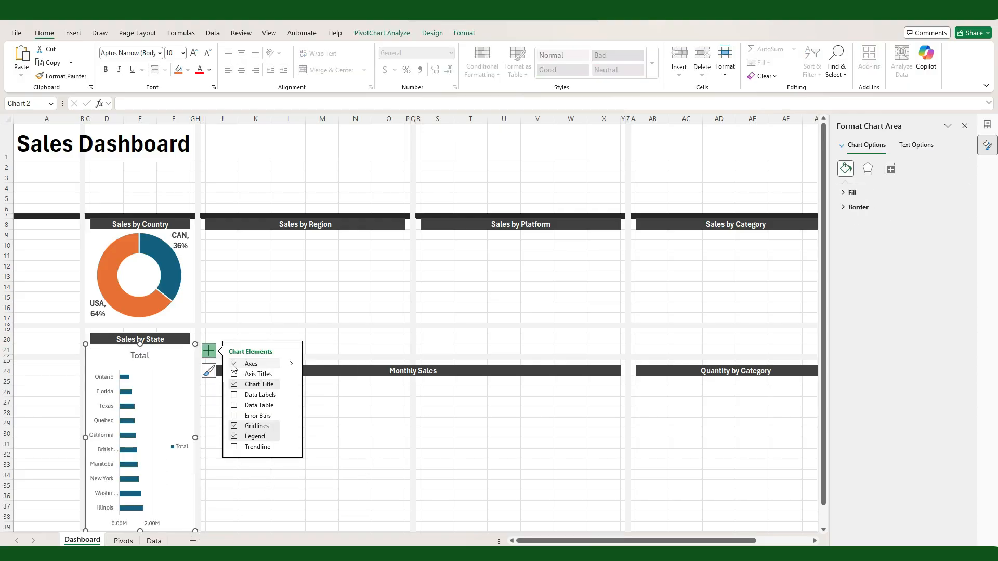
click(233, 437)
click(233, 426)
click(233, 385)
Step: Add Inside Base data labels to the Sales by State bars and format them in white at size 10
click(291, 395)
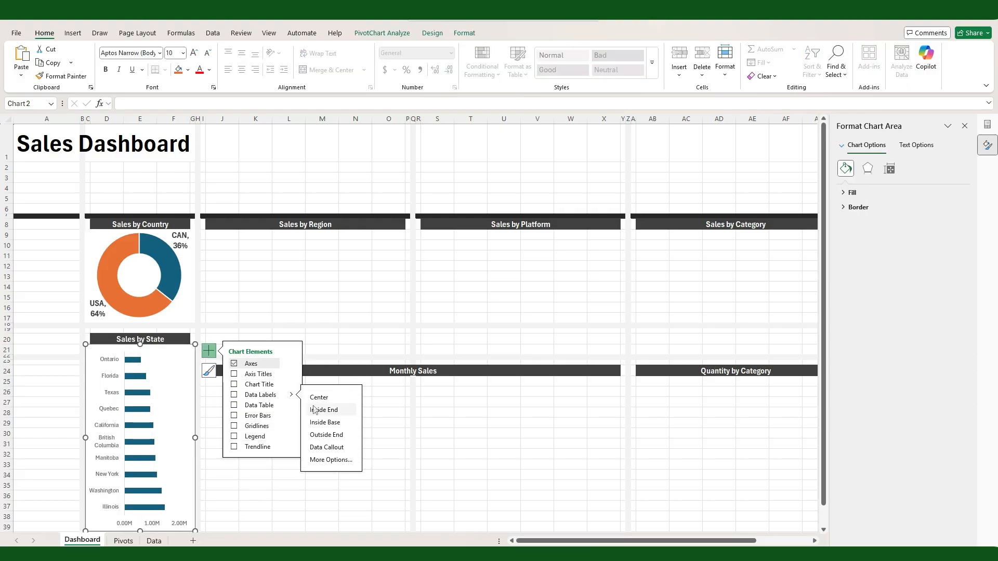
click(320, 422)
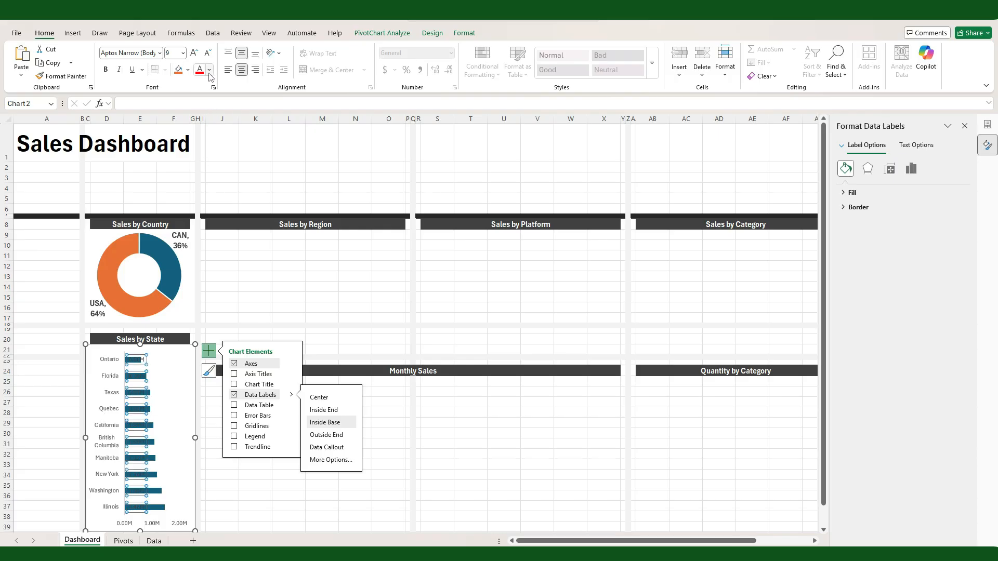
click(183, 54)
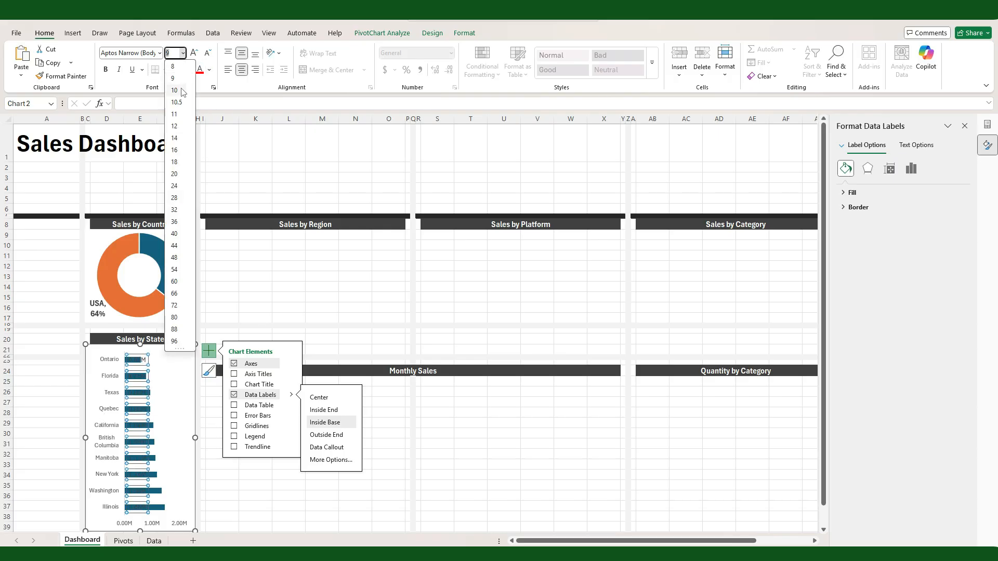
click(182, 92)
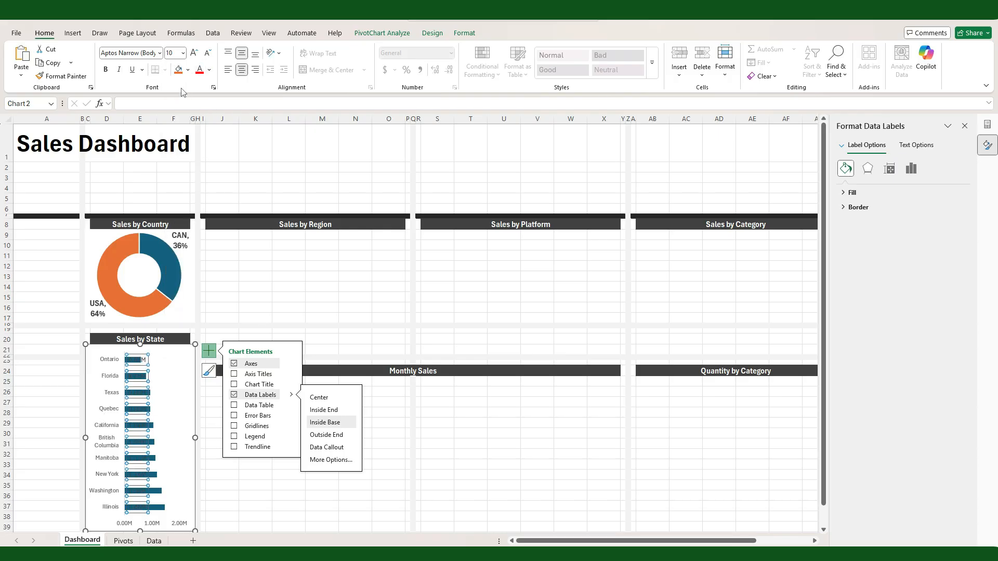
click(209, 72)
click(206, 137)
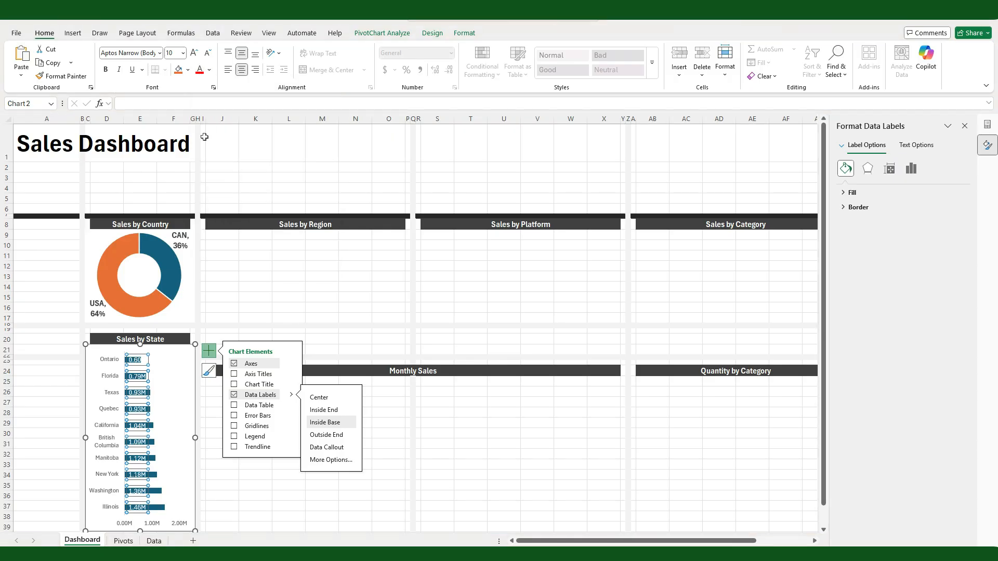
Step: Delete the horizontal value axis from the Sales by State chart
click(168, 441)
click(154, 523)
key(Delete)
Step: Set the gap width of the Sales by State bars to 70%
click(165, 516)
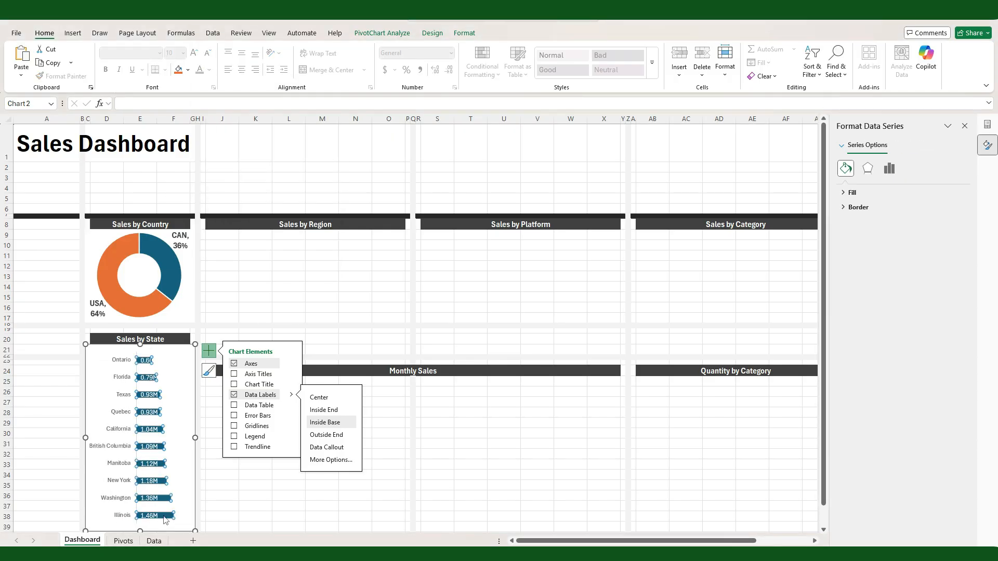
click(889, 167)
double_click(919, 259)
text(70)
key(Return)
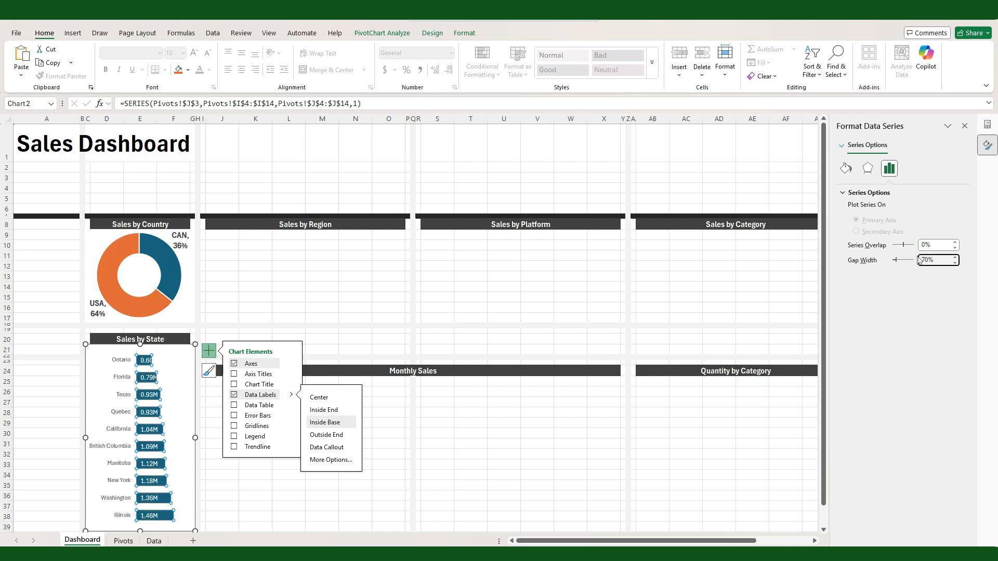
Step: Widen column E on the dashboard and enlarge the Sales by State plot area toward both sides of its chart
click(183, 408)
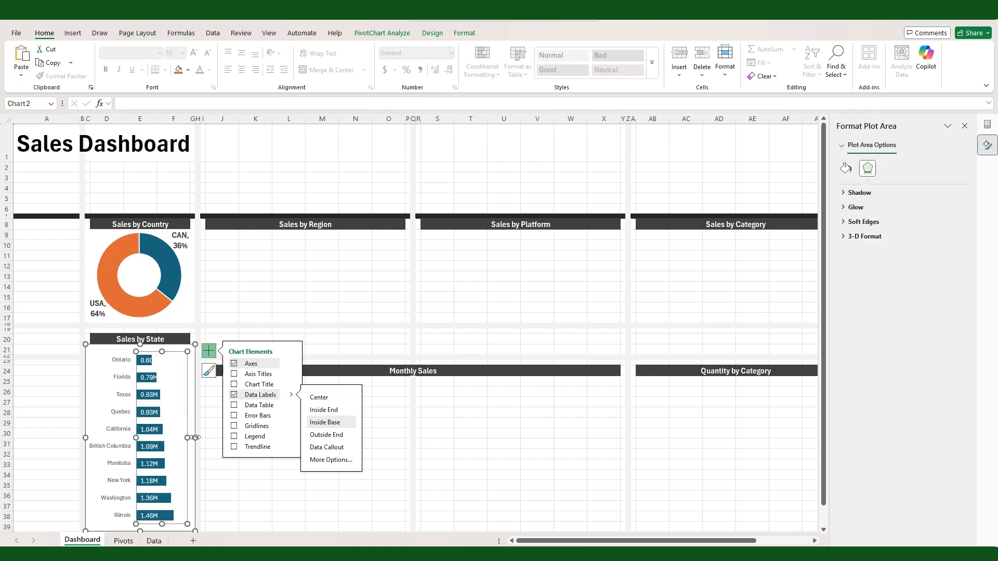
click(146, 119)
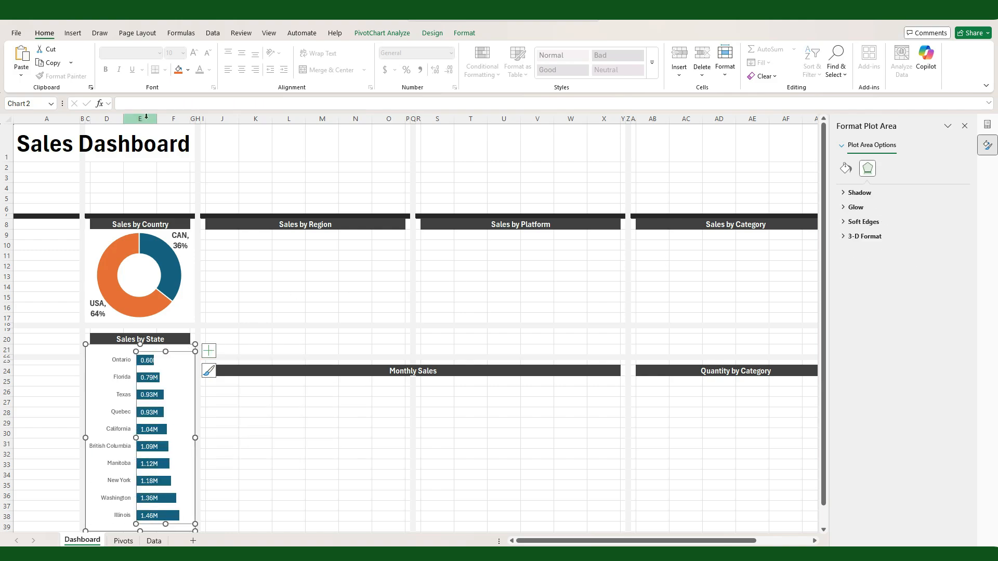
drag(156, 119, 174, 122)
click(152, 464)
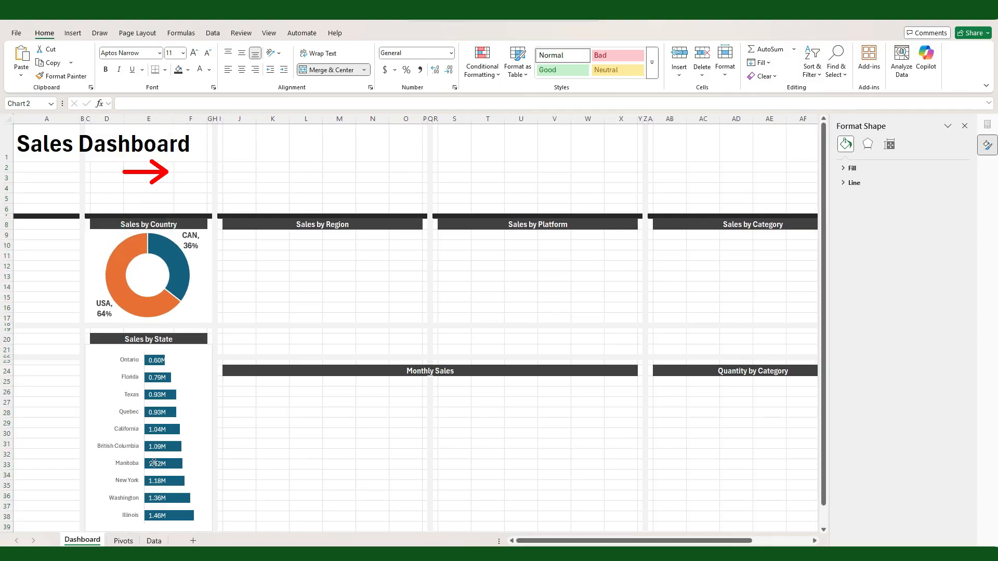
click(191, 448)
drag(143, 437, 135, 438)
click(293, 474)
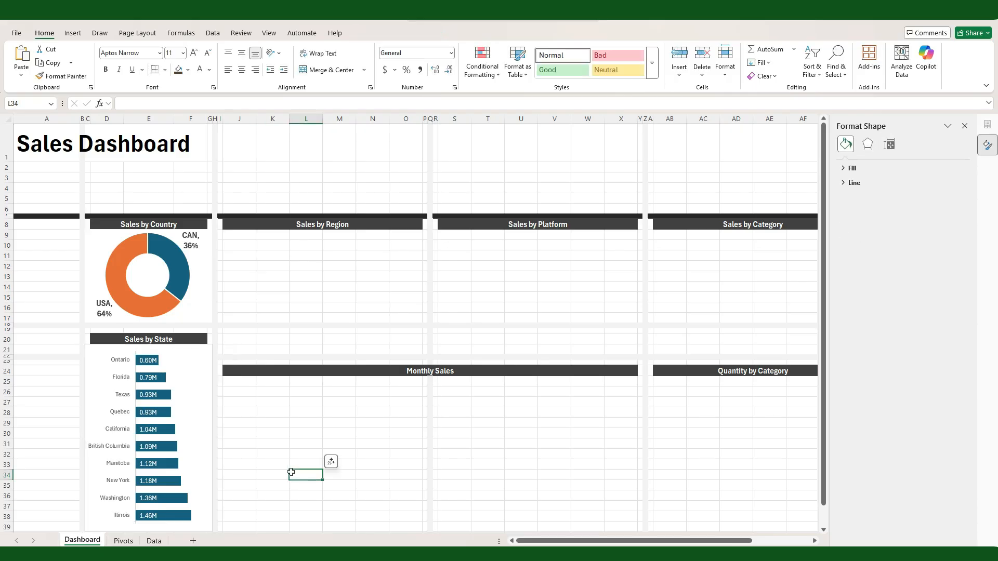
Step: Remove the outline from the Sales by State chart
click(188, 395)
key(Escape)
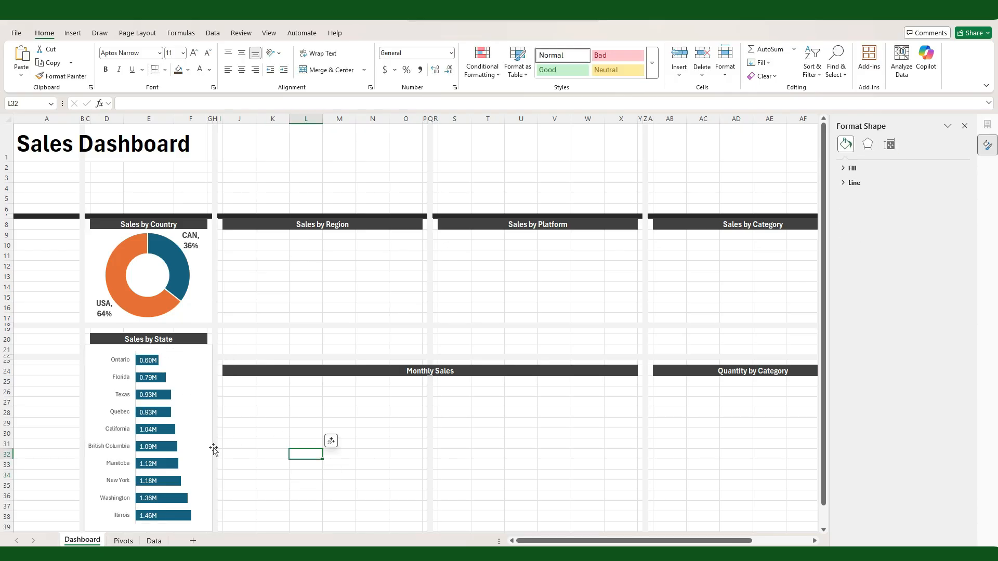
click(210, 450)
click(464, 33)
click(432, 62)
click(392, 266)
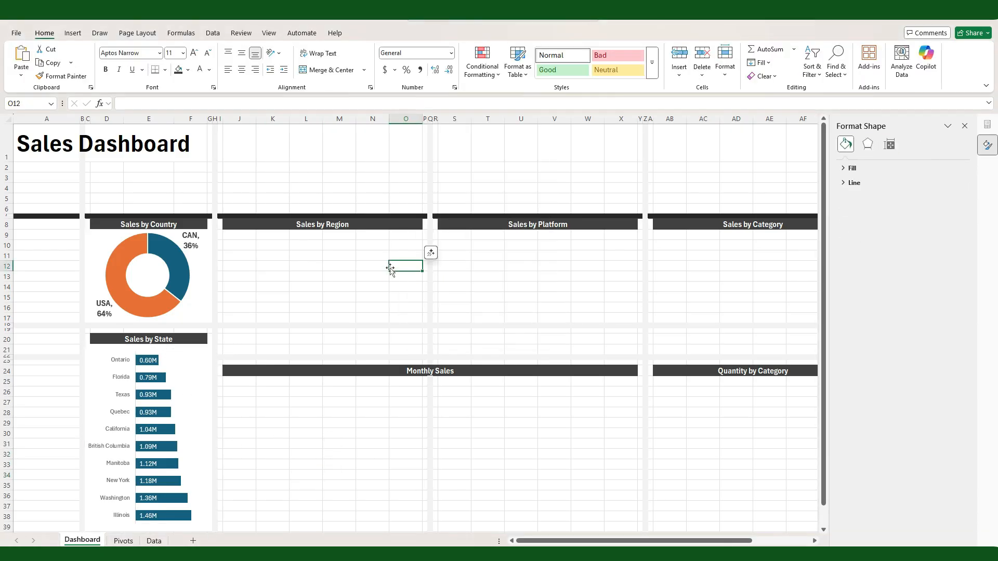
Step: Insert a Clustered Column and Line combo PivotChart from the Sales by Region PivotTable with Sum of Total Sales on the secondary axis
click(130, 541)
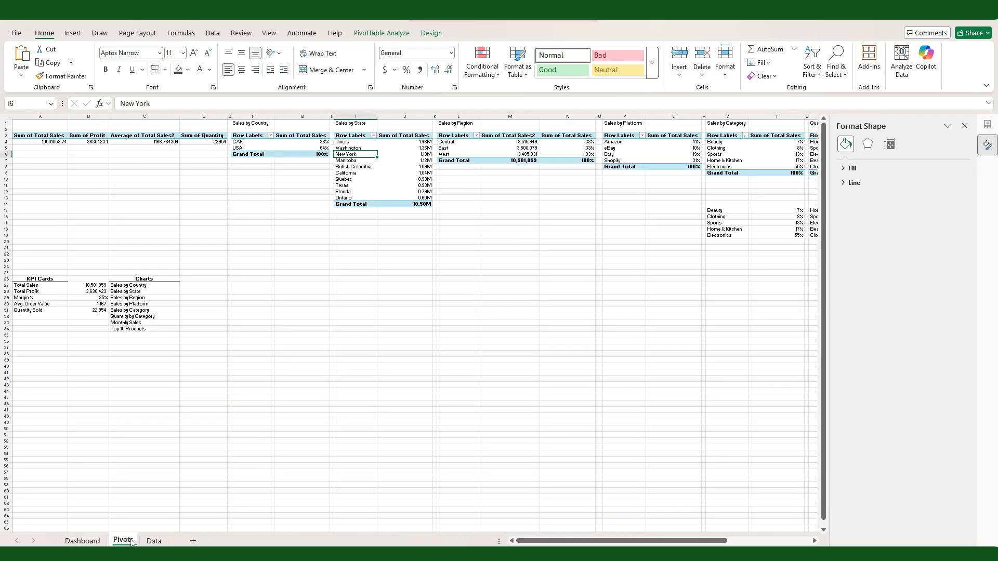
click(470, 147)
click(72, 33)
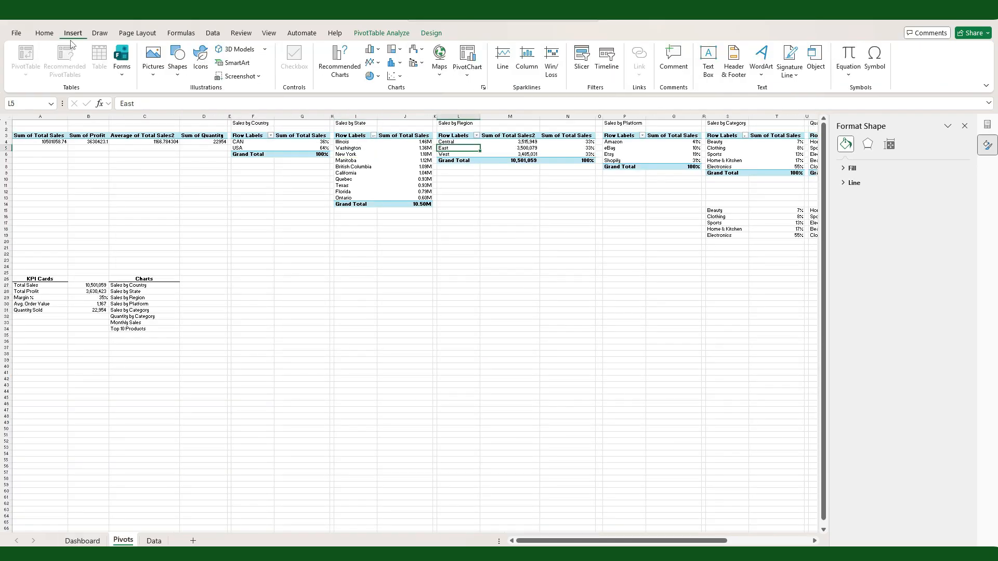
click(340, 61)
click(363, 397)
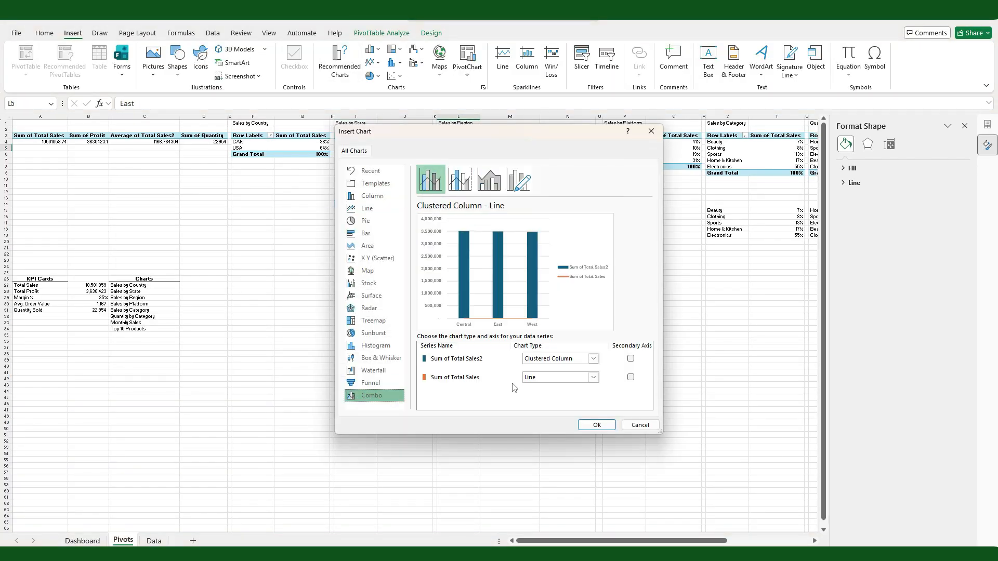
click(630, 377)
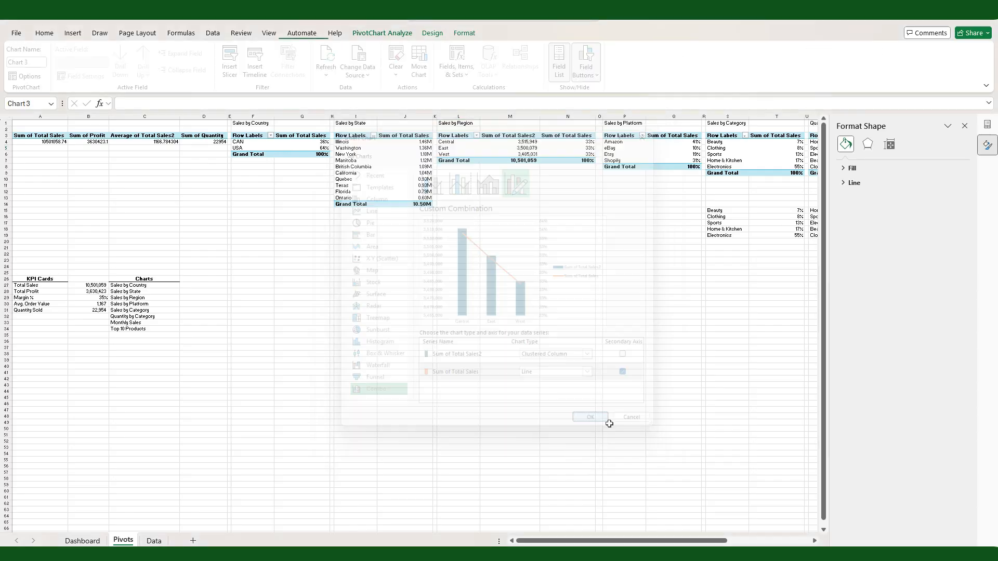
Step: Move the combo chart under the Sales by Region heading on the Dashboard, fit it to the section and hide all field buttons
click(82, 541)
key(ctrl+v)
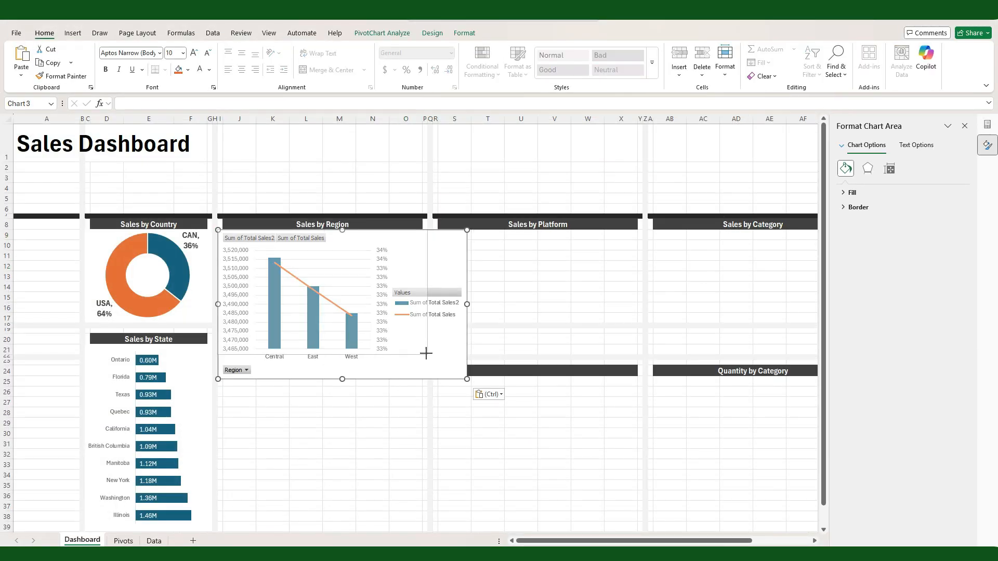
right_click(239, 239)
click(297, 357)
Step: Add Outside End data labels to the Sales by Region chart
click(441, 237)
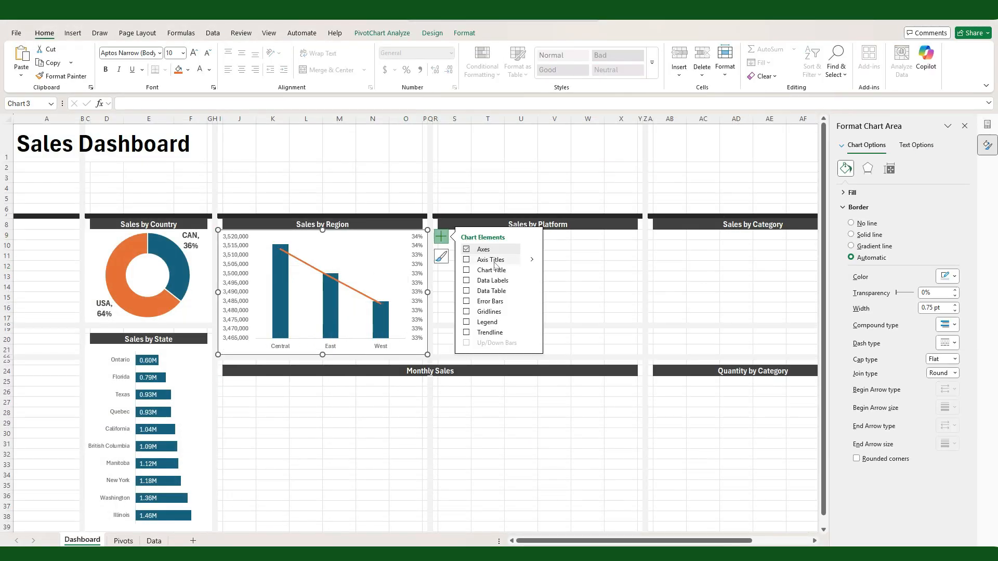
click(531, 282)
click(567, 320)
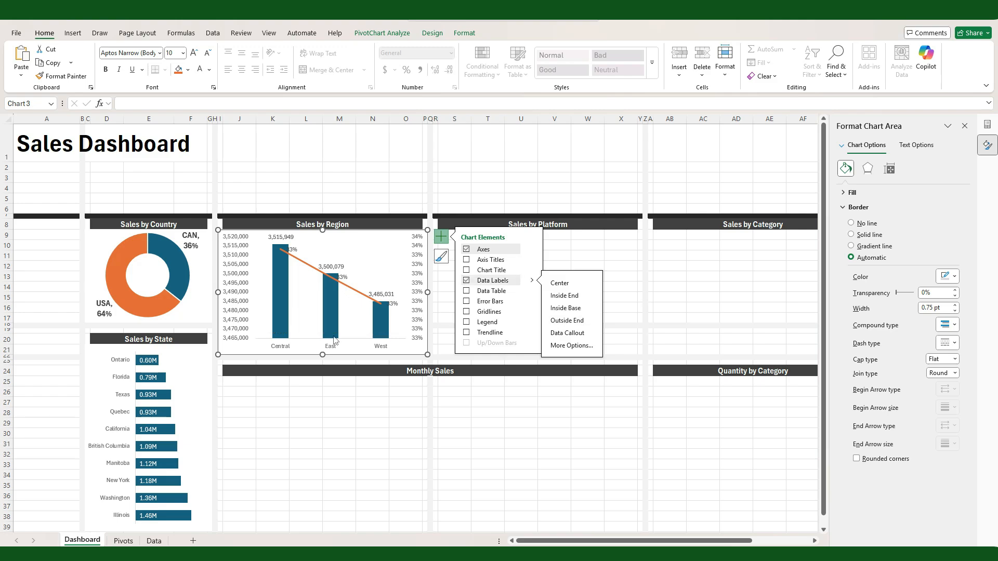
Step: Place the Sales by Region line's percentage labels below the points and format them in bold white at size 11
click(357, 294)
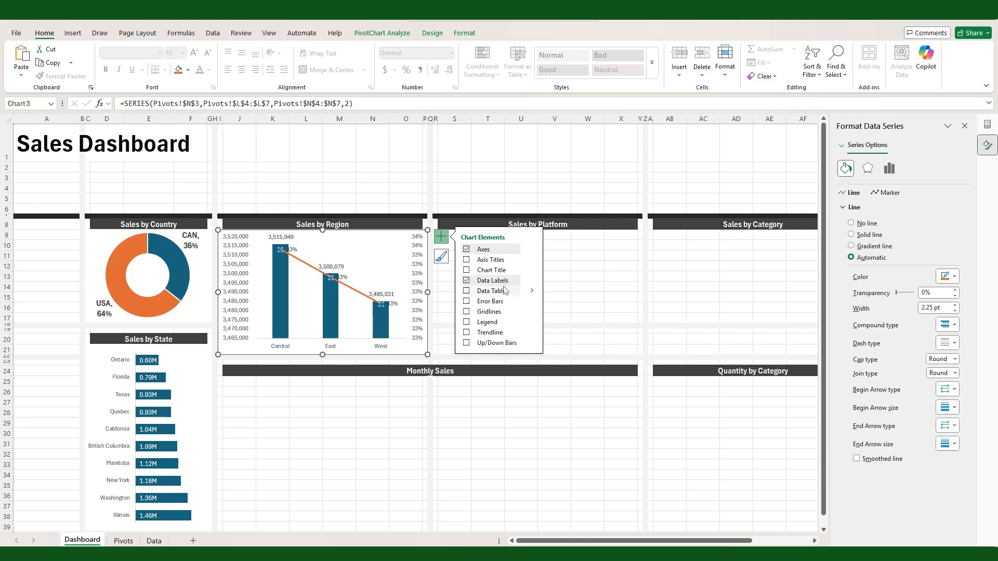
click(531, 280)
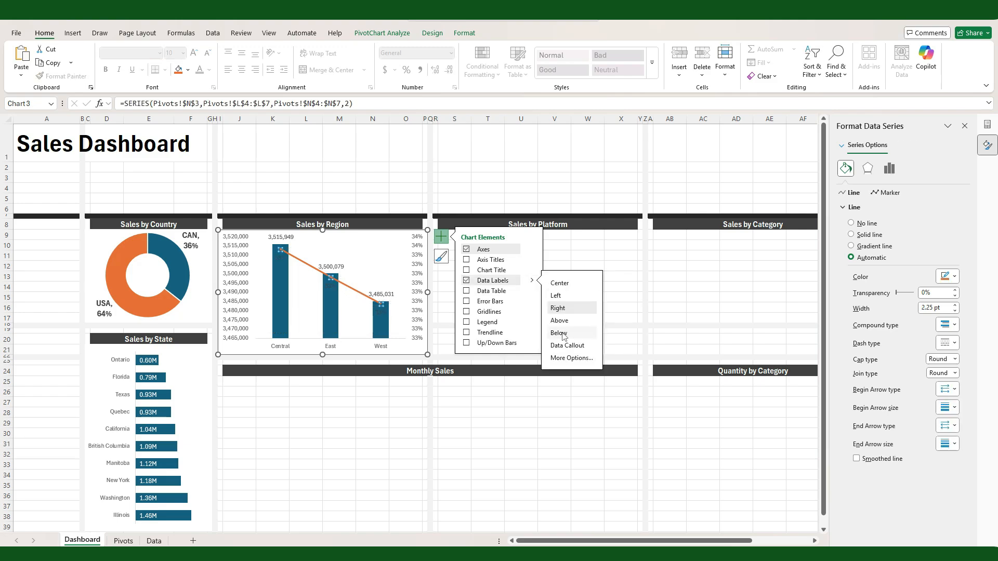
click(380, 316)
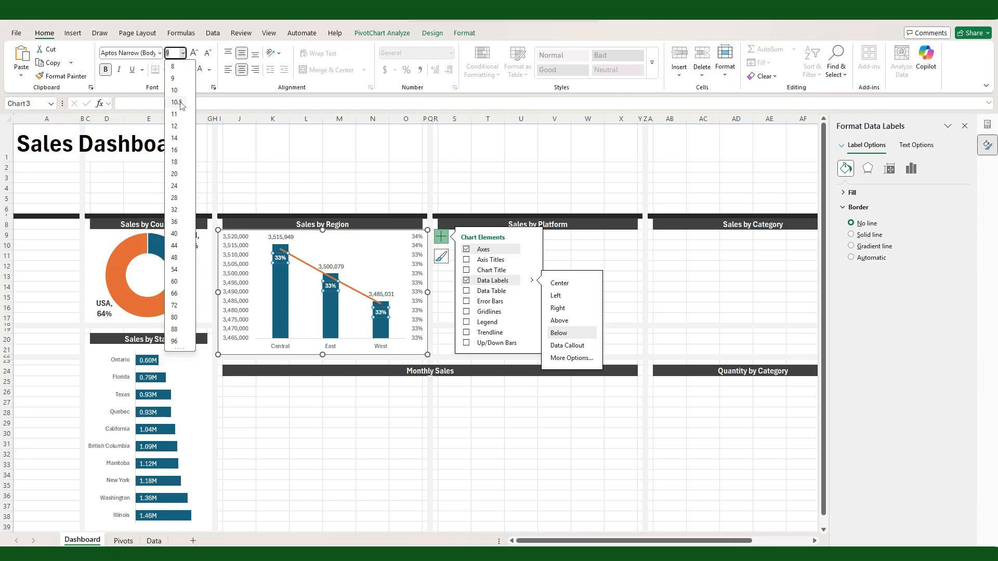
click(181, 117)
Step: Format the Sales by Region column value labels in black at size 10
click(323, 265)
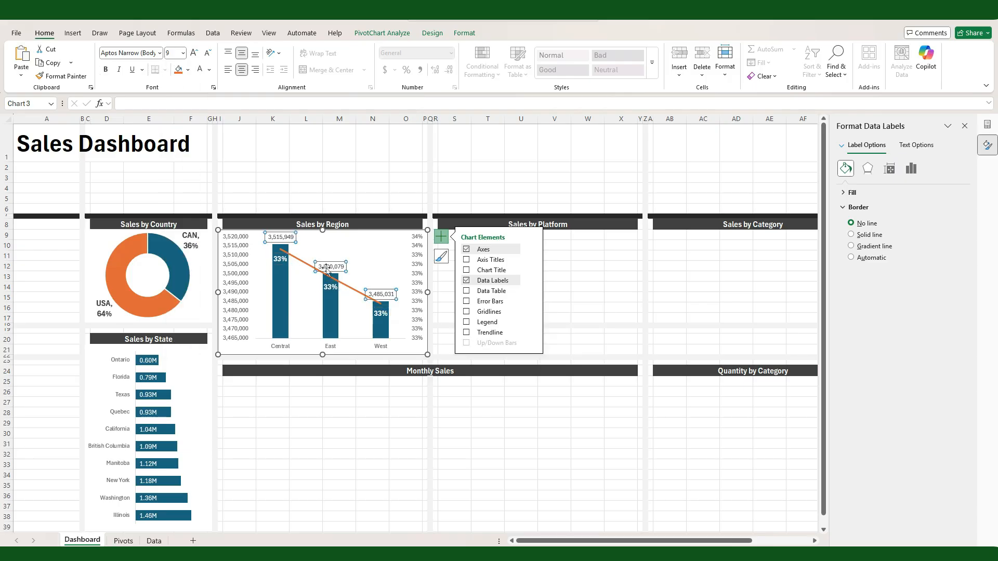
click(183, 54)
click(176, 90)
click(210, 69)
click(212, 113)
Step: Set the Sales by Region chart's axis labels to black and the region name labels to size 11
click(236, 310)
click(199, 69)
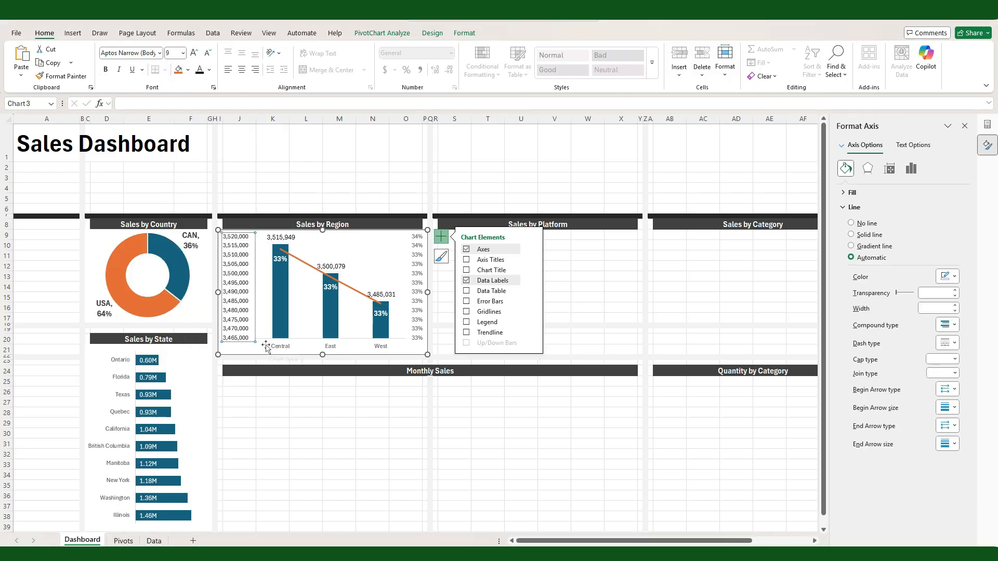
click(279, 346)
click(200, 70)
click(417, 310)
click(199, 70)
click(183, 53)
click(176, 108)
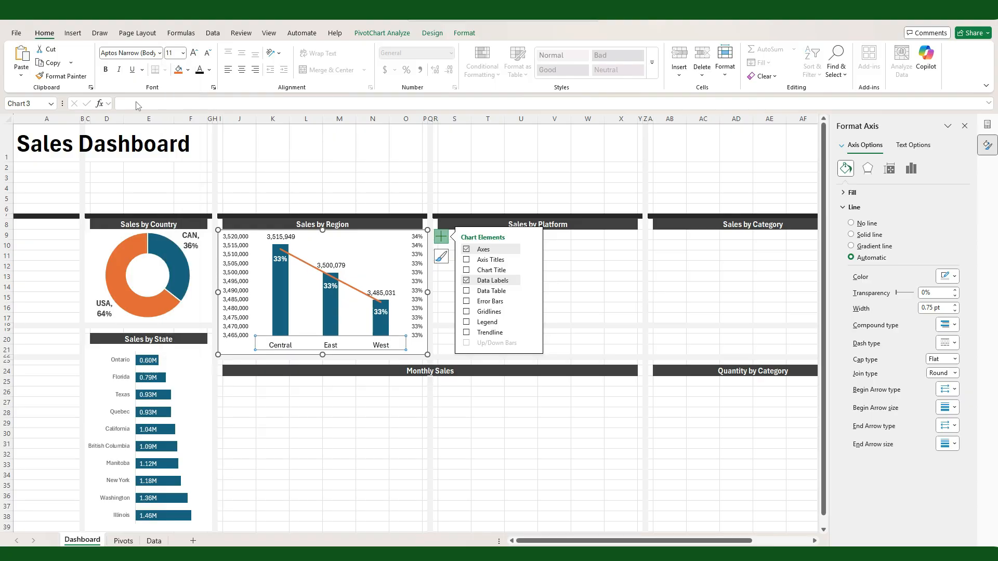
Step: Remove the outline from the Sales by Region chart
click(580, 296)
click(245, 354)
click(464, 33)
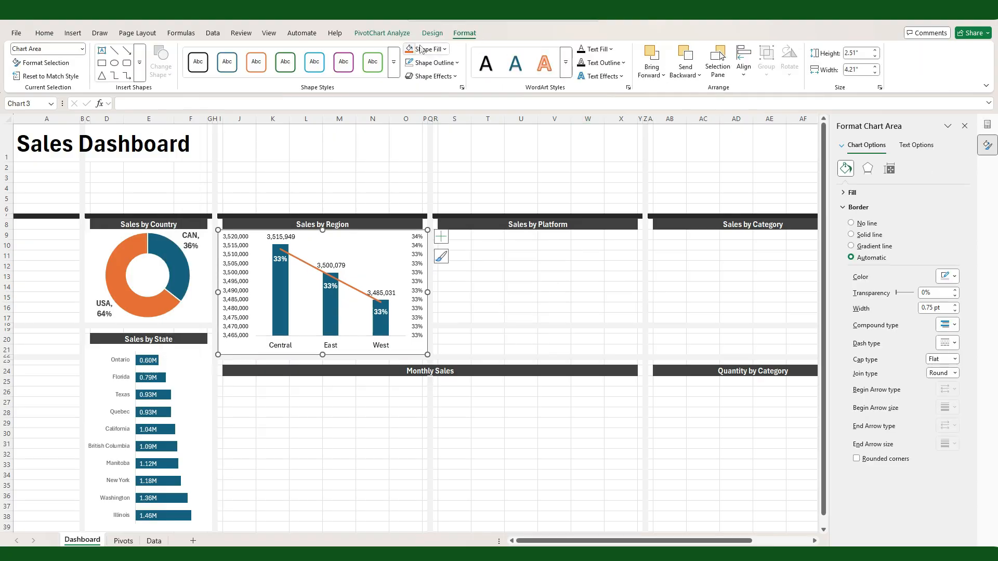
click(437, 62)
click(431, 256)
click(485, 305)
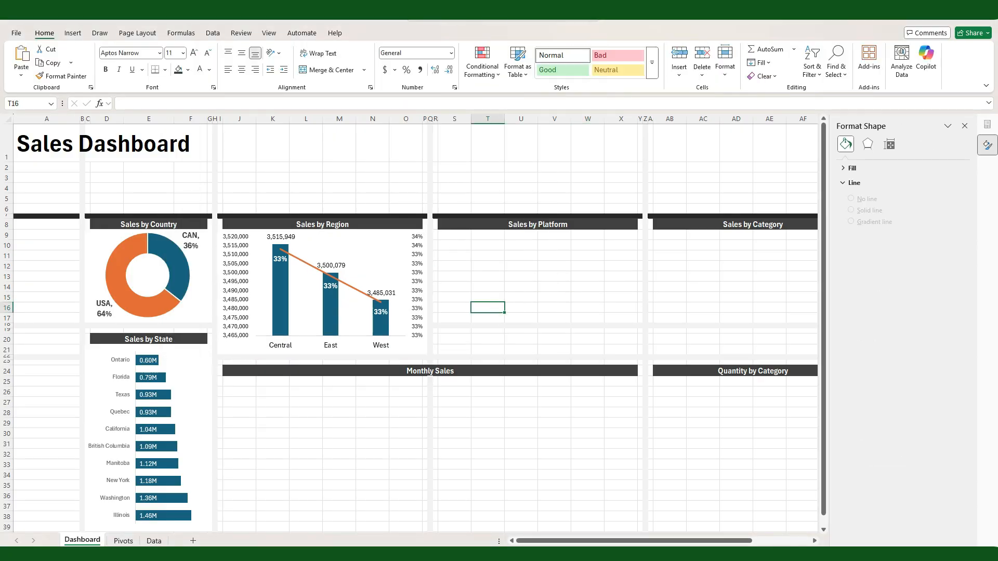
Step: Insert a 2-D pie PivotChart from the Sales by Platform PivotTable on the Pivots sheet
click(124, 541)
click(619, 147)
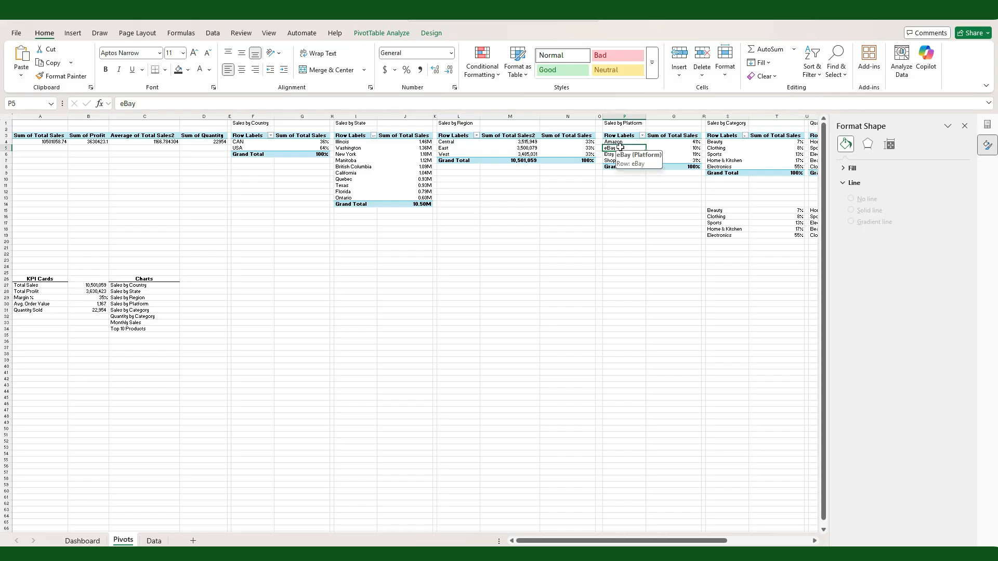
click(73, 33)
click(375, 69)
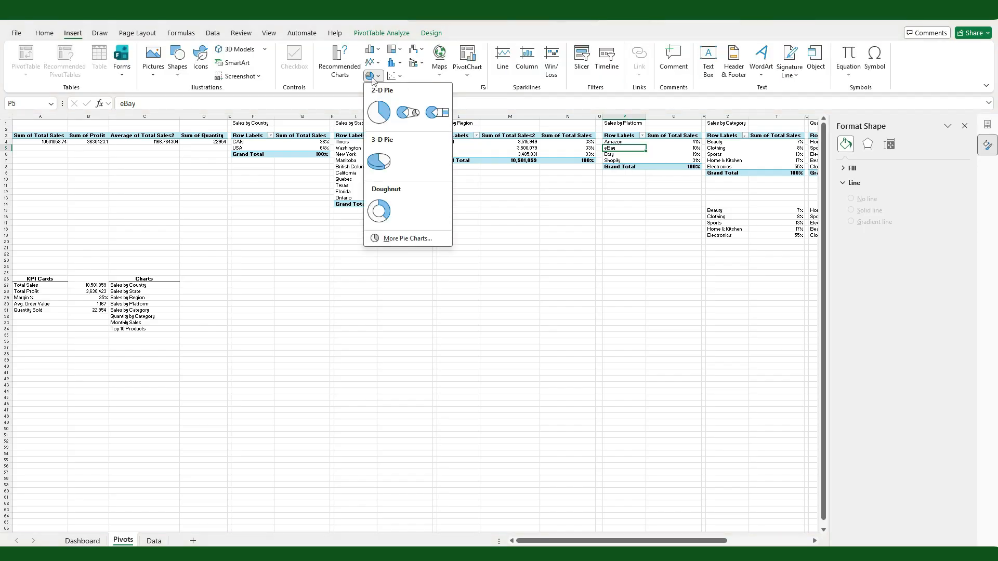
click(383, 107)
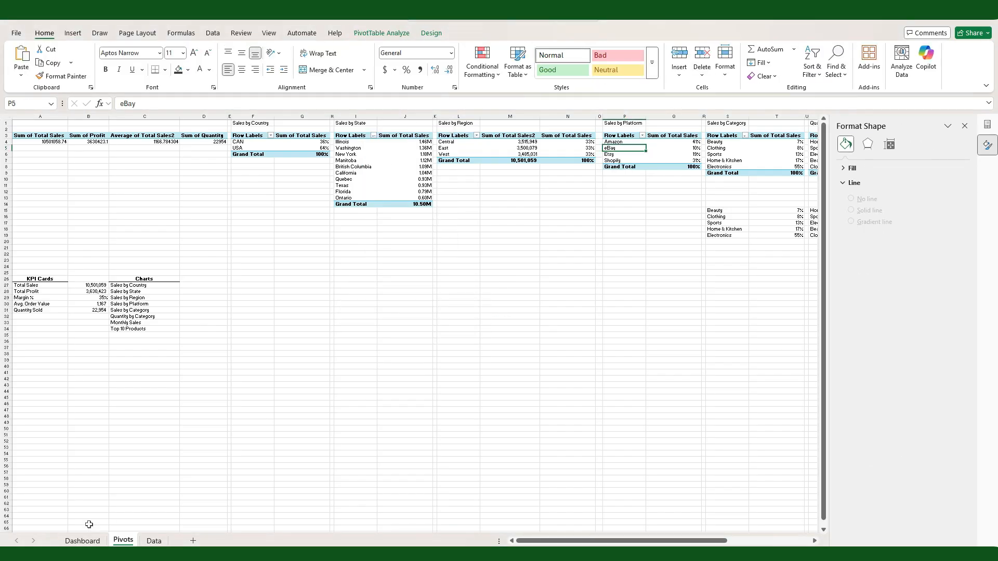
Step: Move the pie chart under the Sales by Platform heading on the Dashboard and fit it to the section without title, legend or field buttons
click(84, 540)
click(436, 234)
key(ctrl+v)
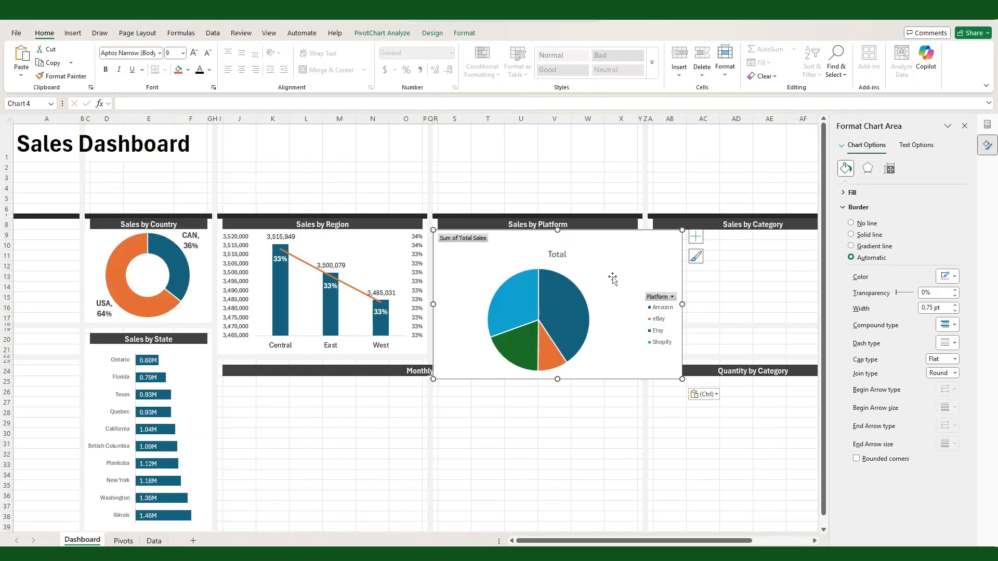
drag(682, 379, 642, 354)
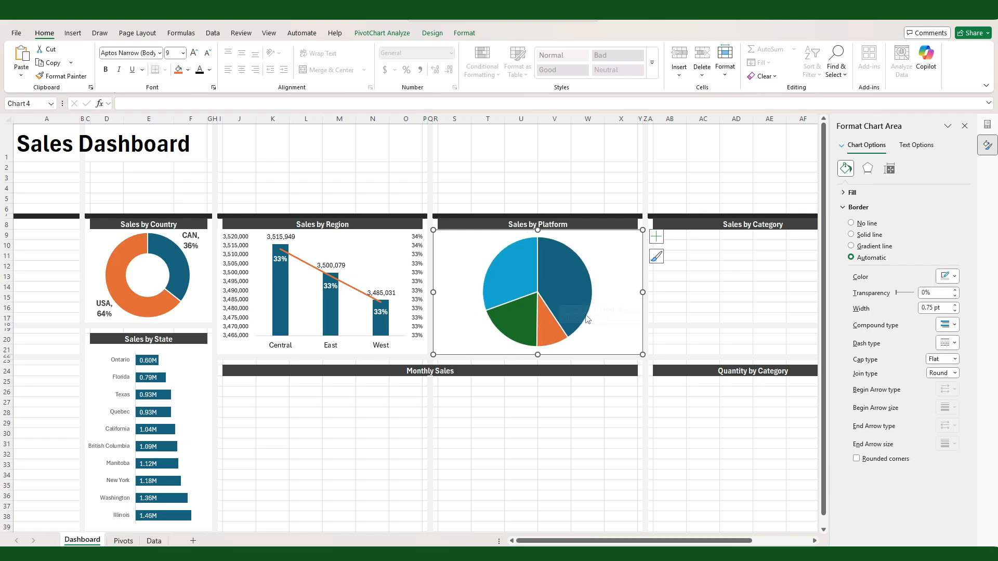
Step: Add Outside End labels with category name and value to the Sales by Platform pie, formatted in bold at size 12
click(656, 237)
click(738, 259)
click(771, 286)
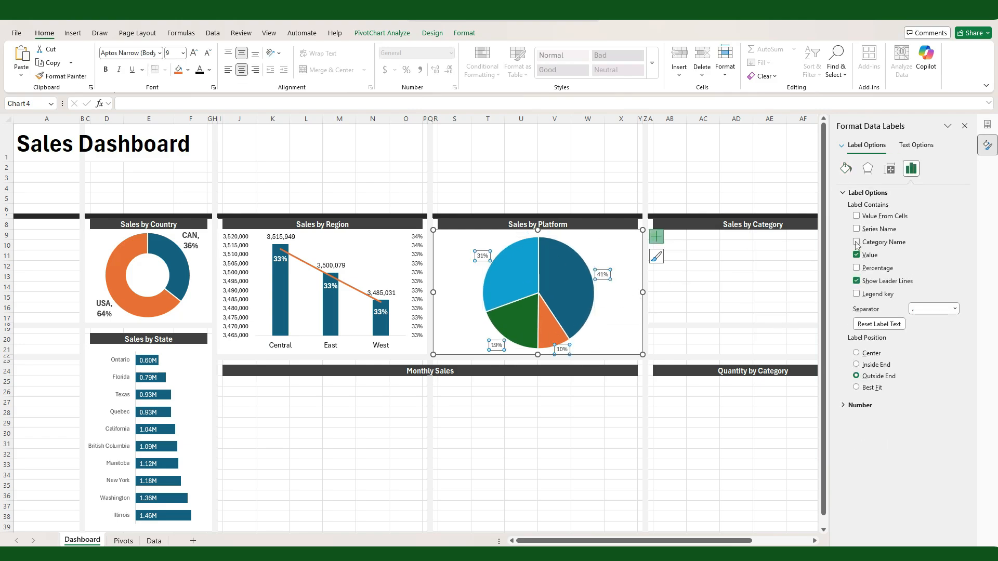
click(183, 52)
click(172, 129)
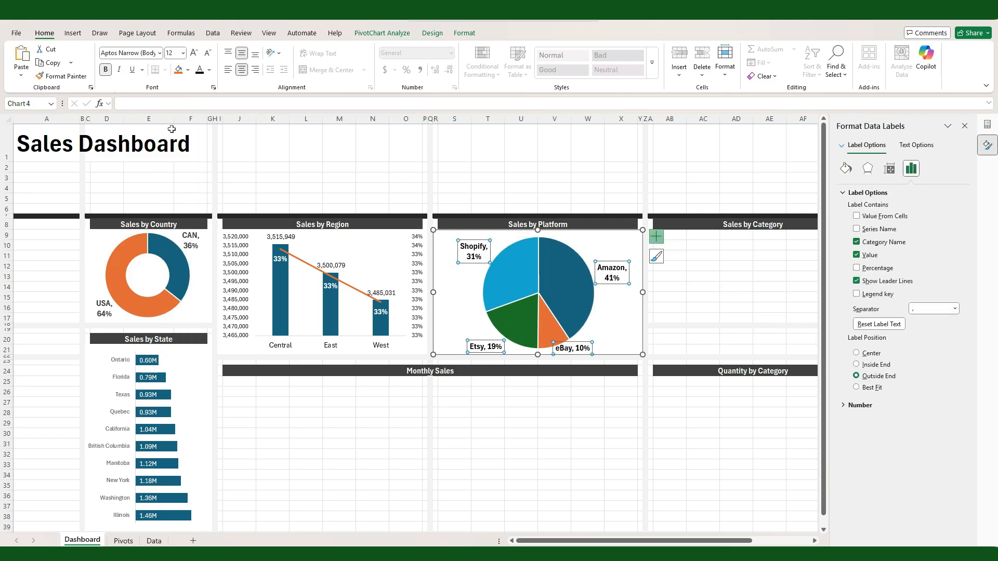
Step: Reposition the Amazon, eBay and Etsy labels around the Sales by Platform pie so they sit clear of the slices
drag(616, 277, 616, 261)
drag(573, 348, 608, 346)
drag(486, 347, 475, 344)
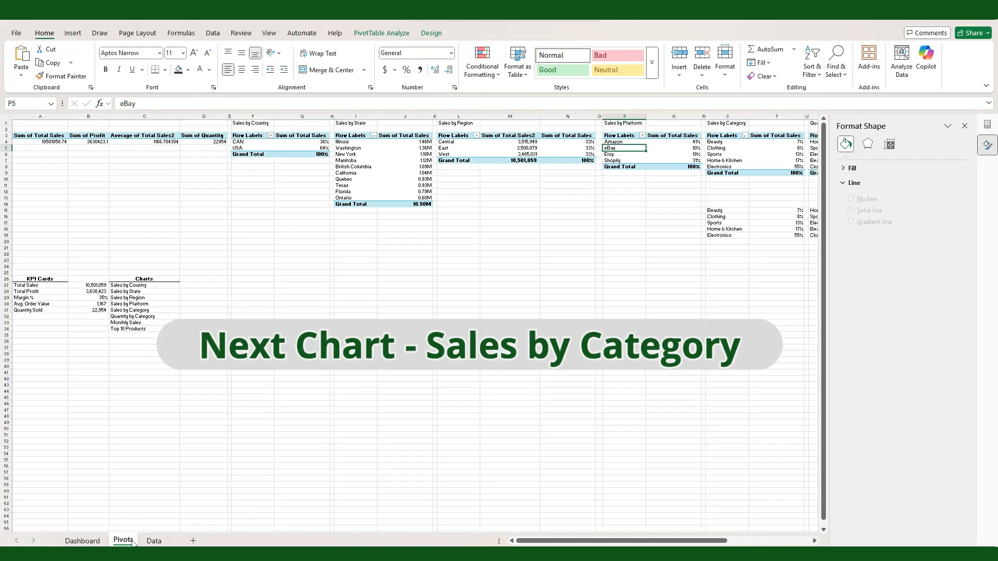
Step: Close the side panes and insert a Funnel chart from the Sales by Category range S15:T19 on the Pivots sheet
click(964, 127)
scroll(968, 136, right, 4)
click(979, 128)
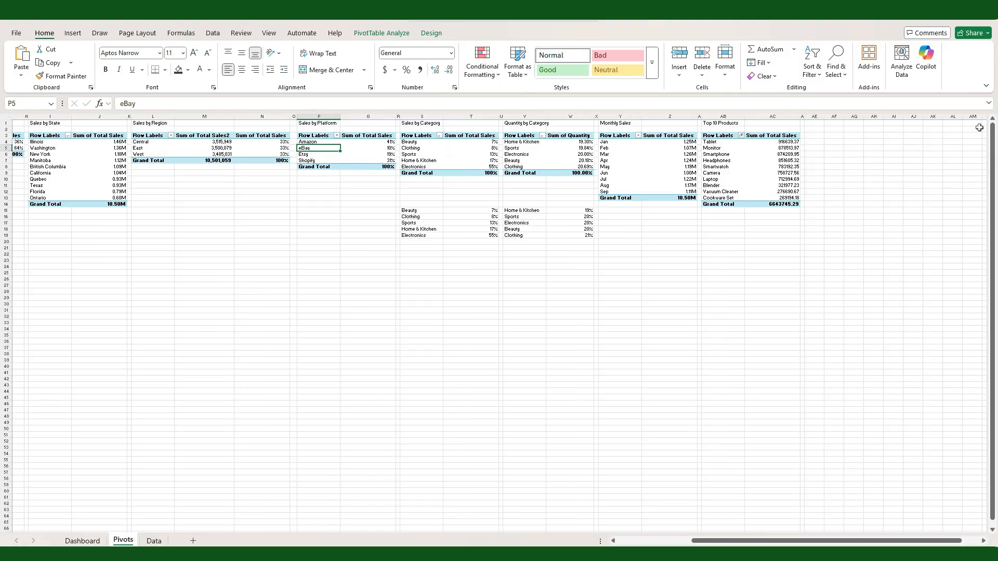
drag(423, 210, 488, 236)
click(73, 33)
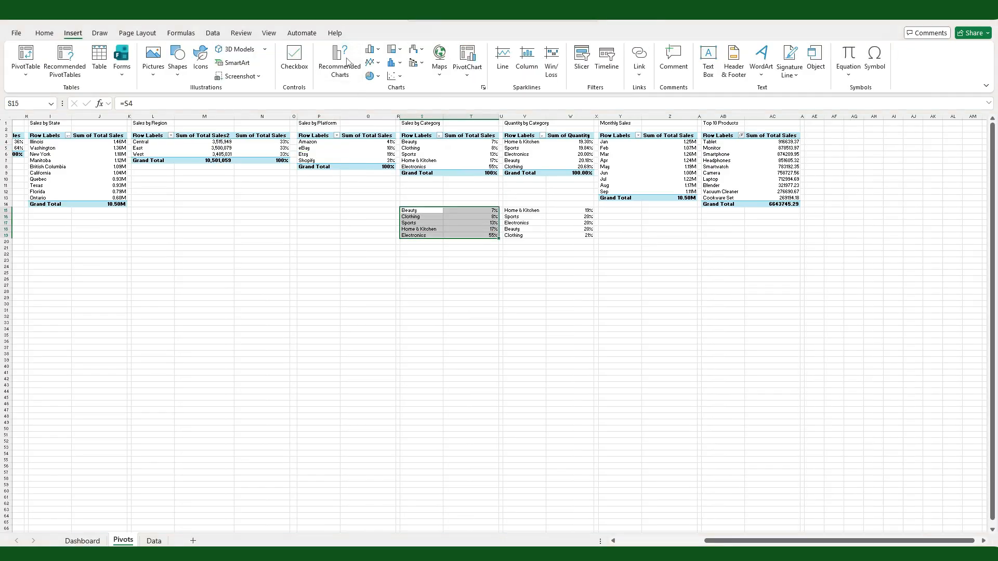
click(339, 66)
click(404, 360)
click(596, 425)
Step: Move the funnel chart under the Sales by Category heading on the Dashboard and resize it to fit the section
key(ctrl+x)
click(83, 541)
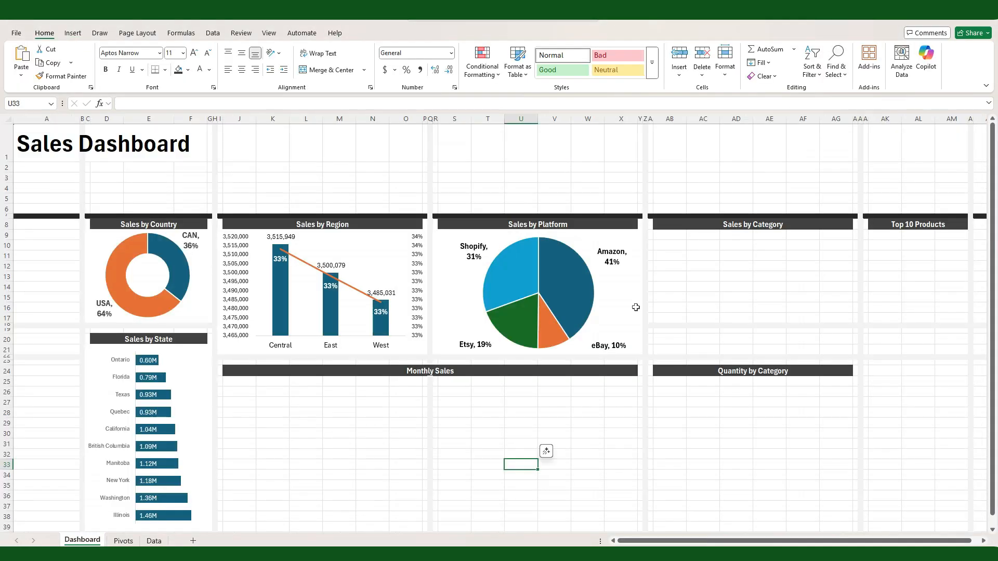
click(649, 236)
key(ctrl+v)
drag(897, 379, 857, 355)
Step: Remove the chart title from the Sales by Category funnel chart
click(756, 240)
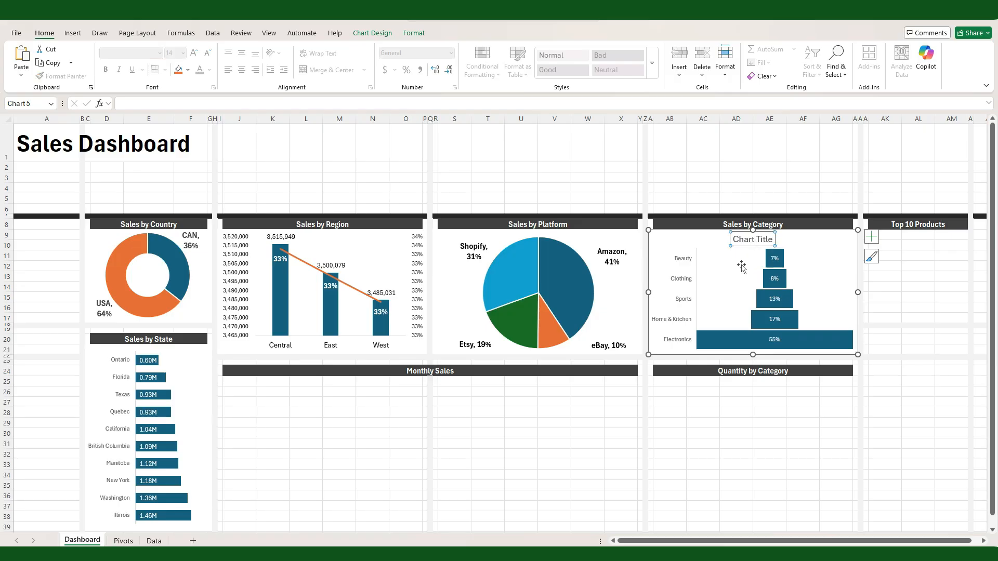
click(871, 237)
click(896, 271)
Step: Enlarge the percentage labels on the Sales by Category funnel and set their font colour to white
click(774, 292)
click(183, 53)
click(178, 144)
click(210, 70)
click(202, 117)
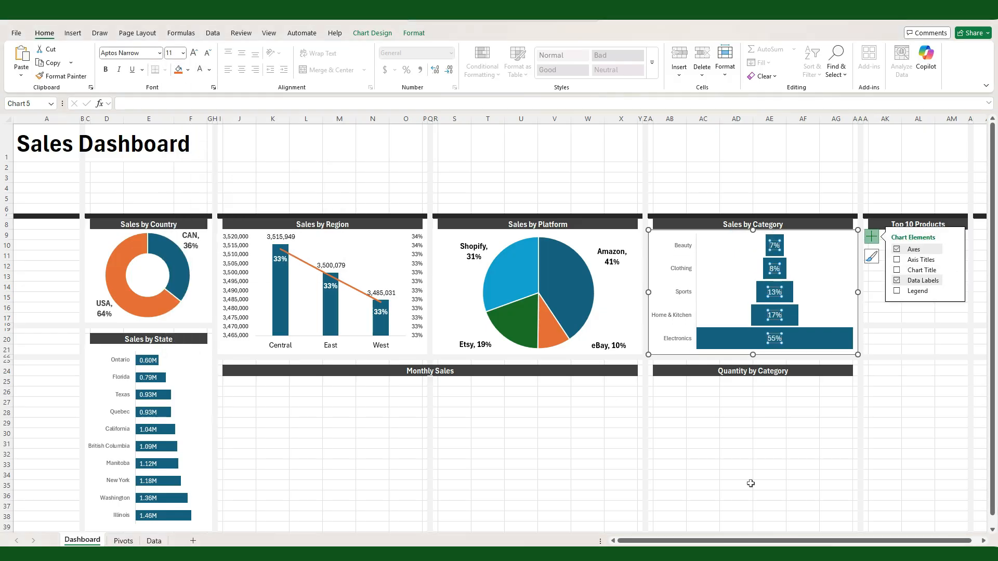
click(750, 483)
Step: Set the font colour of the Sales by Category funnel's category axis labels to black
click(675, 315)
click(210, 70)
click(769, 444)
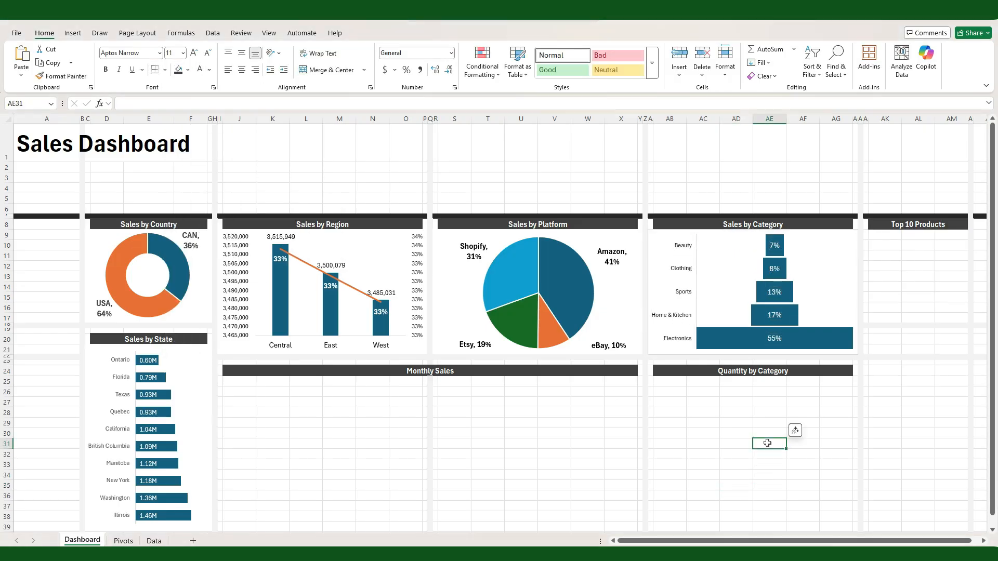
Step: On the Pivots sheet, insert a waterfall chart from the Quantity by Category helper range listing Home & Kitchen through Clothing
click(122, 541)
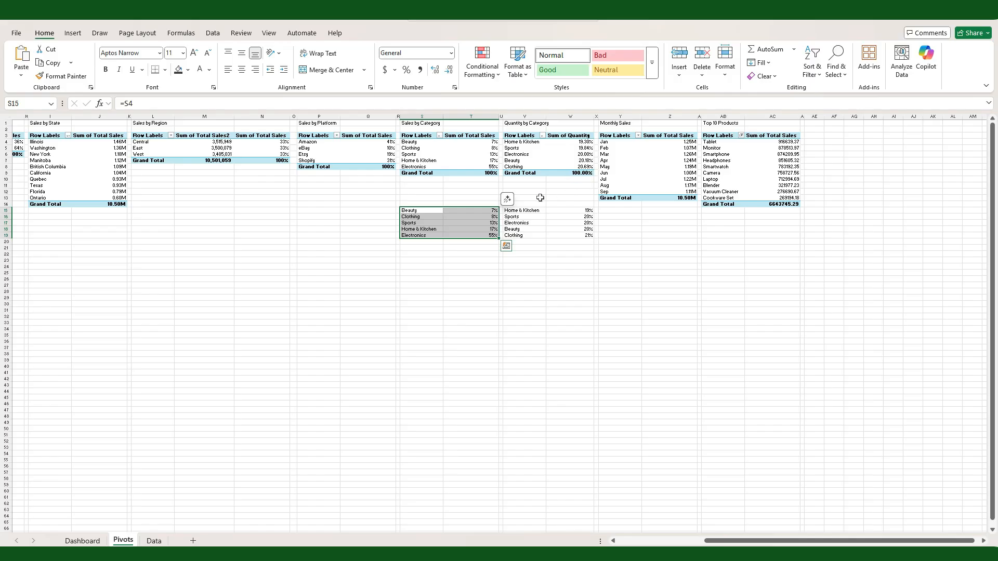
drag(522, 210, 562, 238)
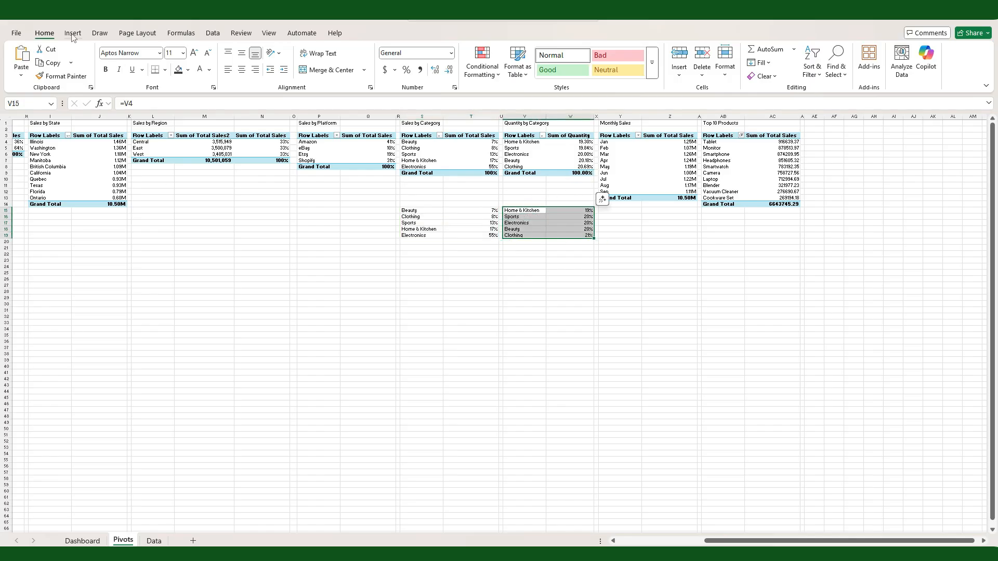
click(73, 33)
click(340, 60)
click(419, 149)
click(371, 370)
click(597, 423)
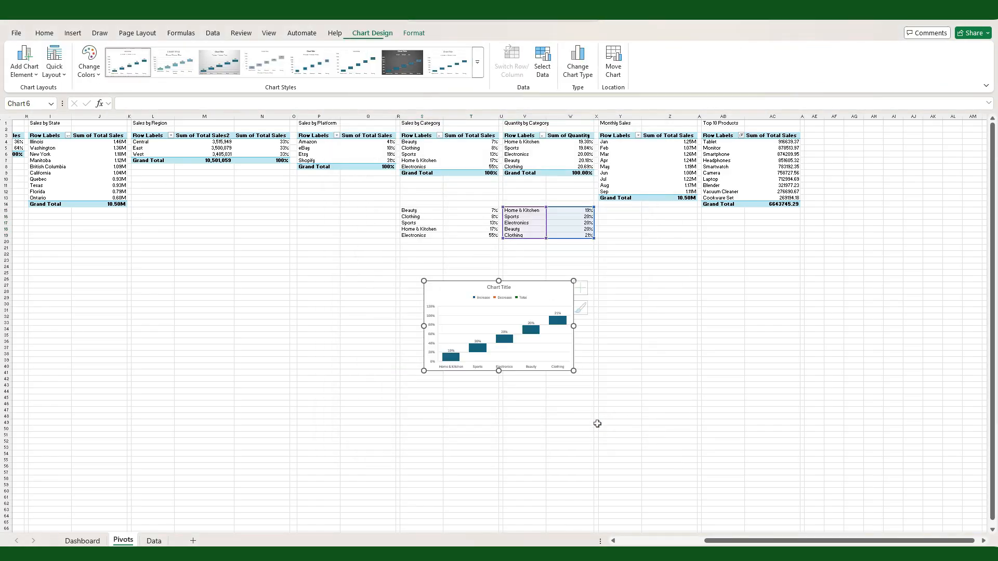
Step: Move the waterfall chart under the Quantity by Category heading on the Dashboard and resize it to fit the section
key(ctrl+x)
click(82, 541)
click(651, 379)
key(ctrl+v)
drag(897, 525, 853, 463)
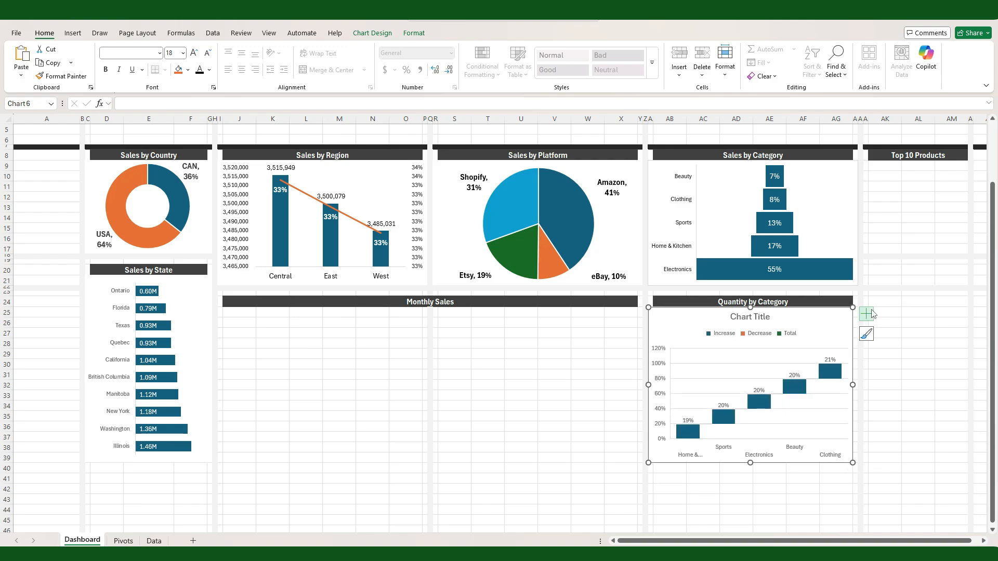
Step: Remove the chart title, gridlines and legend from the Quantity by Category waterfall chart
click(866, 314)
click(897, 348)
click(897, 378)
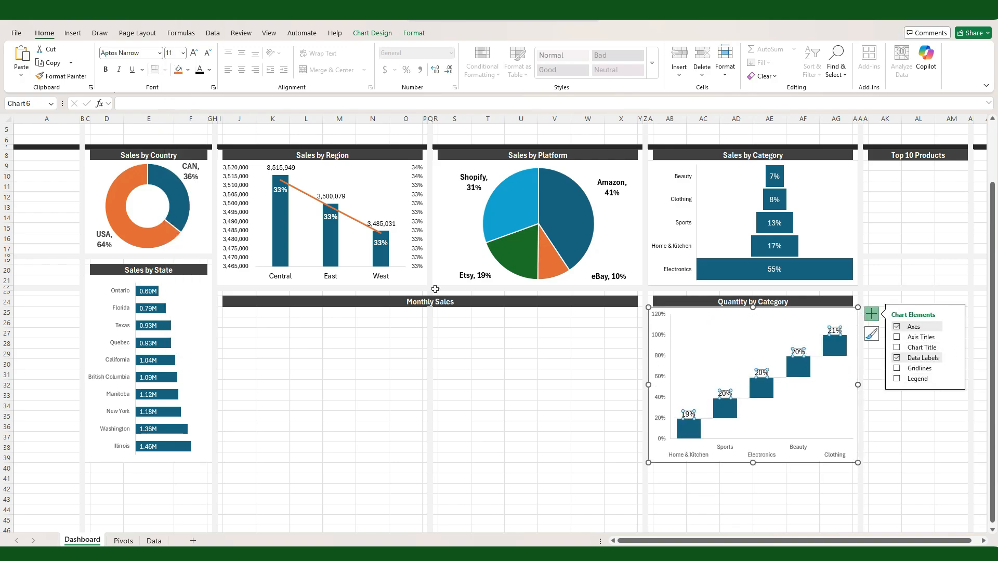
Step: Set the font colour of the Quantity by Category chart's category and value axis labels to black
click(689, 455)
click(200, 70)
click(659, 355)
click(200, 69)
Step: Remove the outline around the Quantity by Category waterfall chart
click(415, 33)
click(447, 62)
click(448, 258)
click(535, 435)
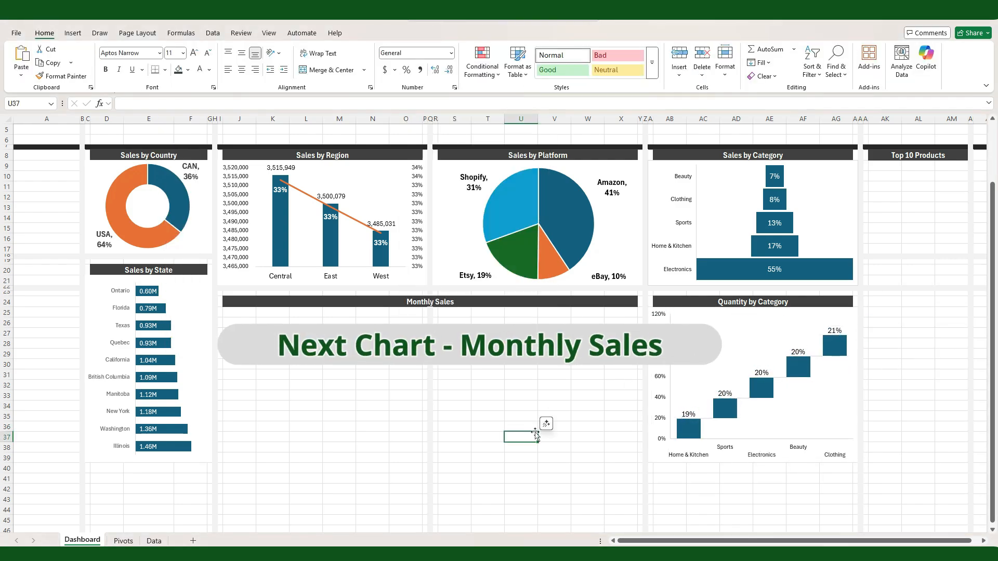
Step: Insert a clustered column PivotChart from the Monthly Sales PivotTable on the Pivots sheet
click(125, 541)
click(623, 162)
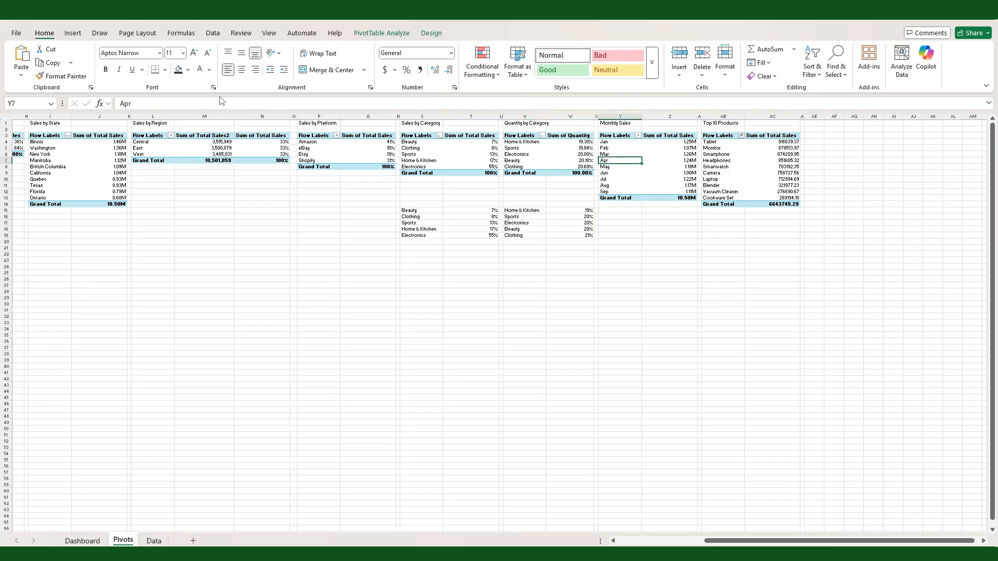
click(73, 33)
click(339, 60)
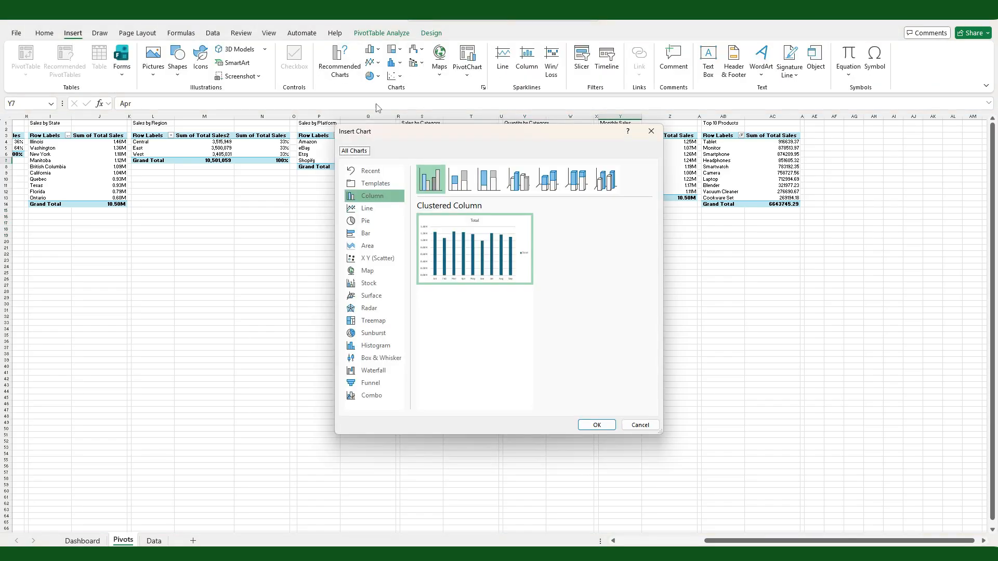
click(597, 425)
Step: Move the column chart under the Monthly Sales heading on the Dashboard and resize it to span the section
key(ctrl+x)
key(ctrl+Page_Up)
click(223, 312)
key(ctrl+v)
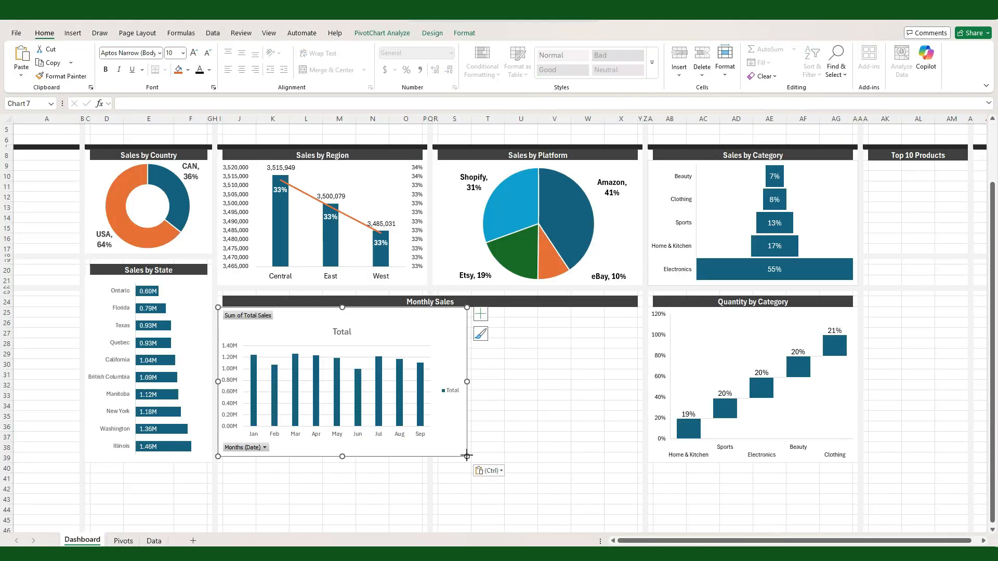
drag(466, 457, 642, 452)
Step: Hide all field buttons on the Monthly Sales chart and remove its title, gridlines and legend
right_click(229, 316)
click(285, 432)
click(656, 314)
click(681, 347)
click(681, 399)
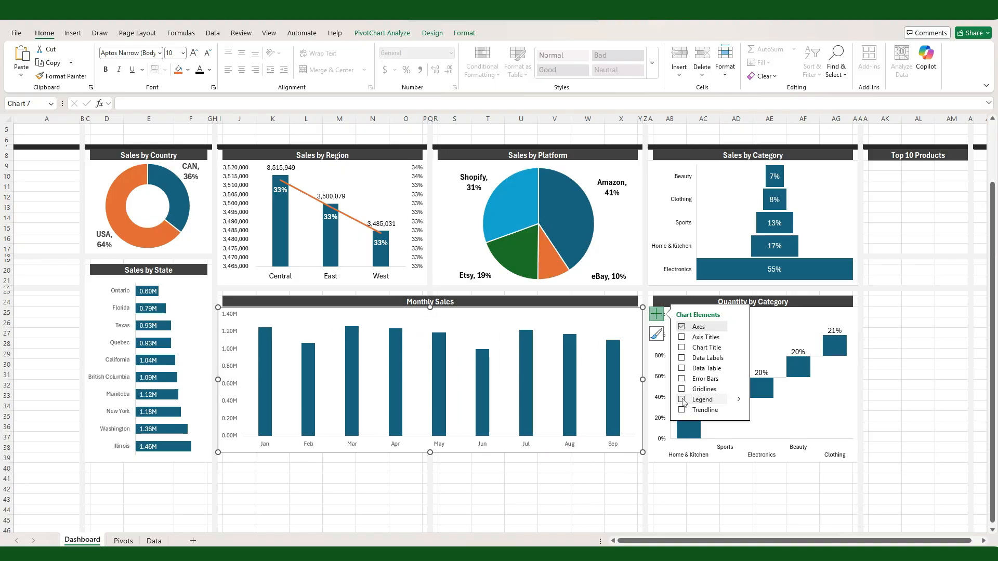
Step: Delete the Monthly Sales chart's value axis and add data labels at the outside end of the columns
click(234, 433)
key(Delete)
click(738, 358)
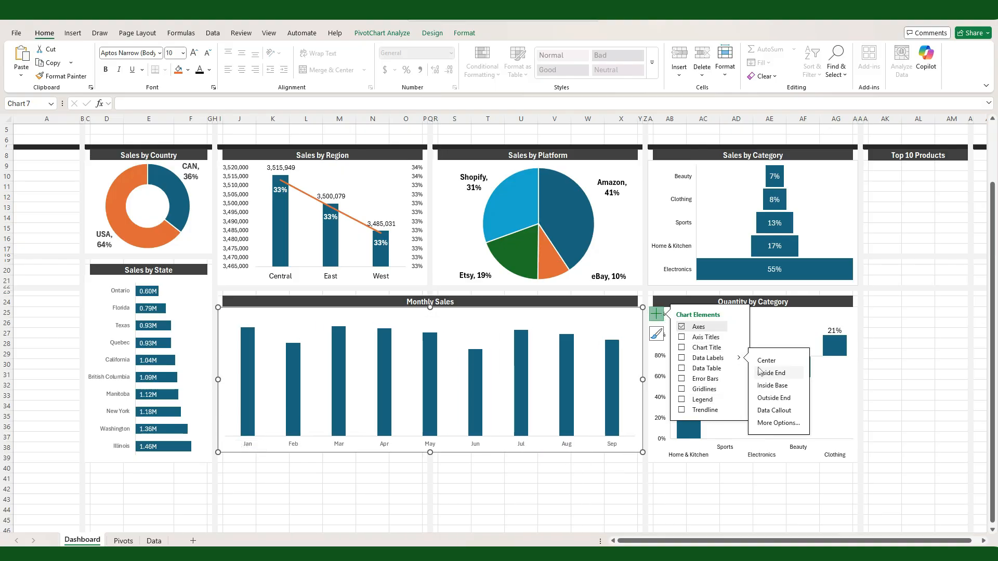
click(775, 398)
click(338, 319)
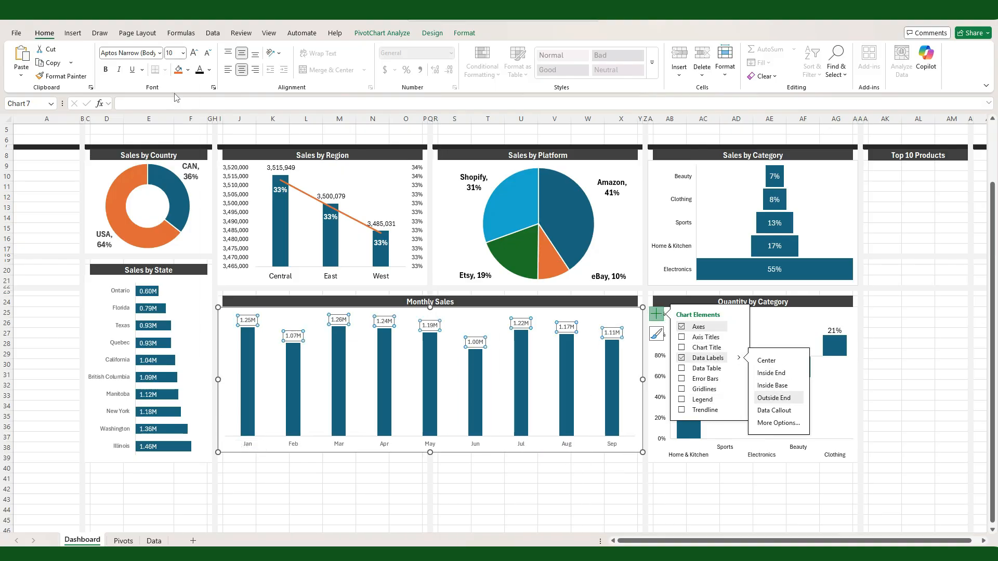
Step: Enlarge the month labels on the Monthly Sales chart's category axis and make them bold
click(339, 443)
click(183, 53)
click(179, 105)
click(105, 70)
click(495, 492)
Step: Set the gap width of the Monthly Sales columns to 70%
click(430, 421)
right_click(432, 426)
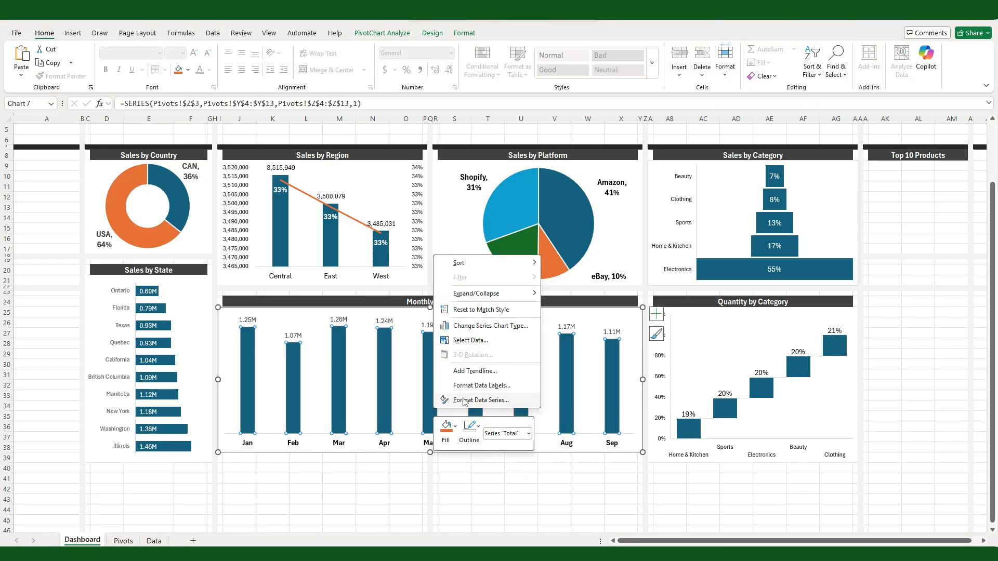
click(465, 401)
text(70)
key(Return)
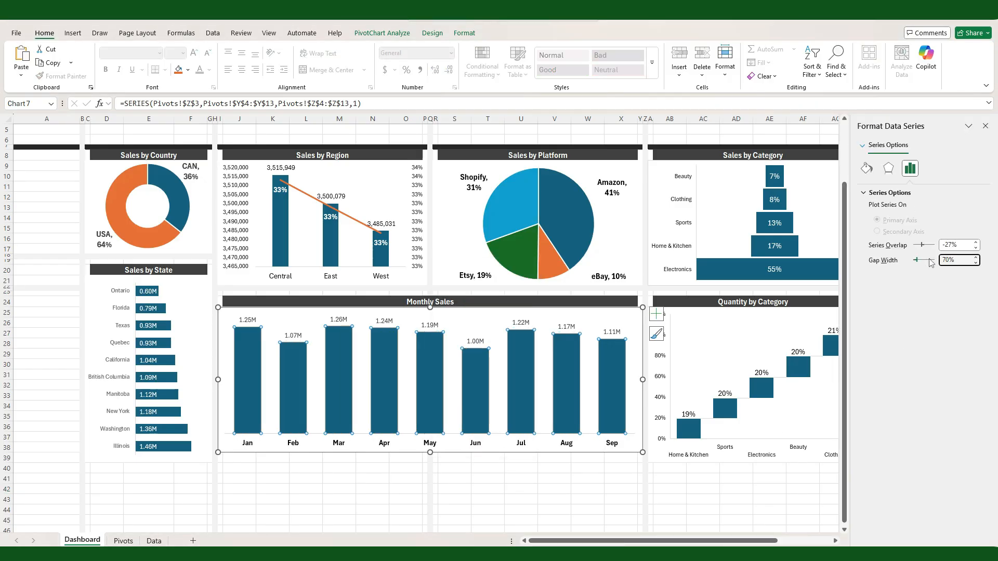
Step: Set the font colour of the Monthly Sales data labels to black
click(510, 486)
click(520, 323)
click(200, 70)
click(371, 469)
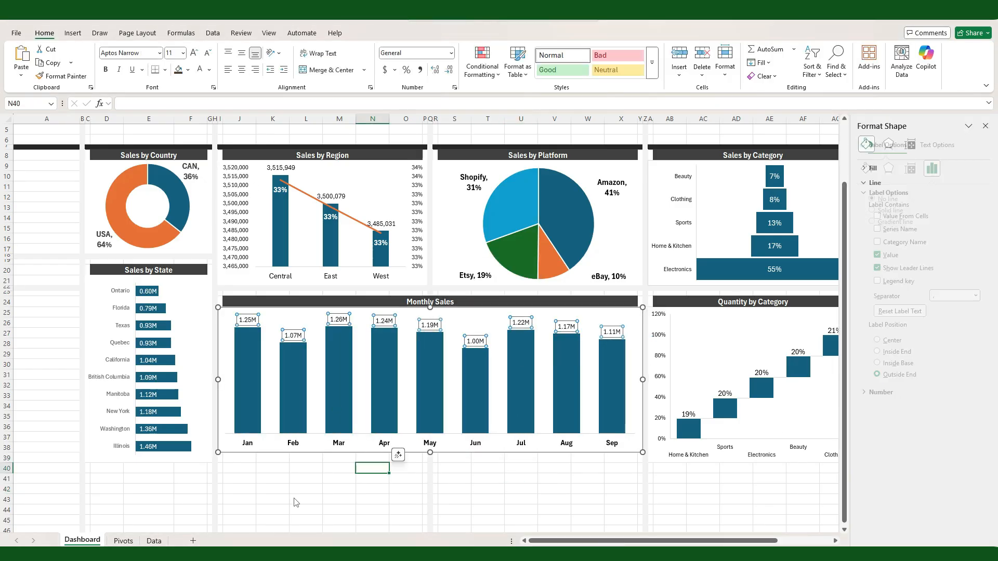
Step: Insert a clustered bar PivotChart from the Top 10 Products PivotTable and move it under the Top 10 Products heading on the Dashboard
click(122, 541)
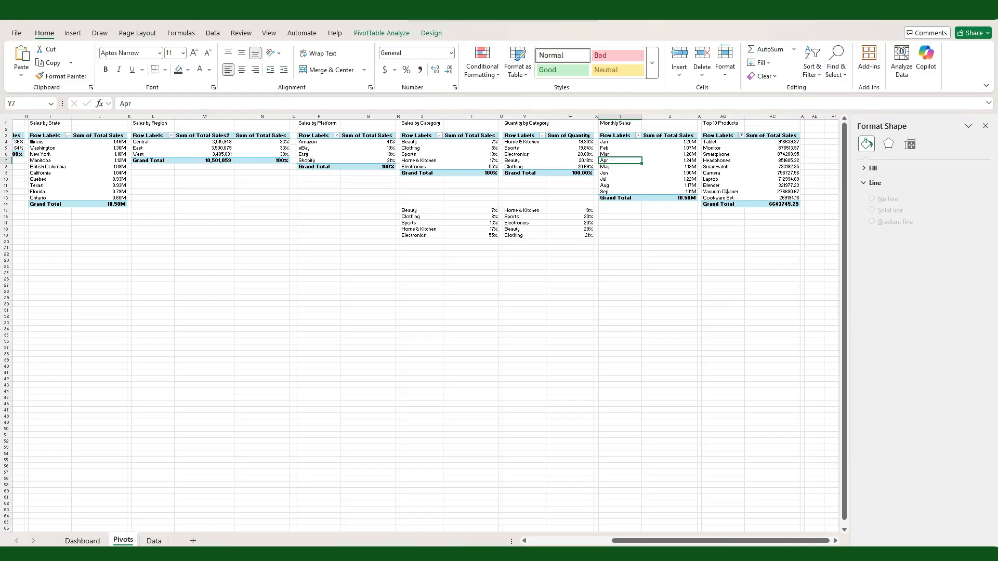
click(717, 166)
click(73, 33)
click(438, 60)
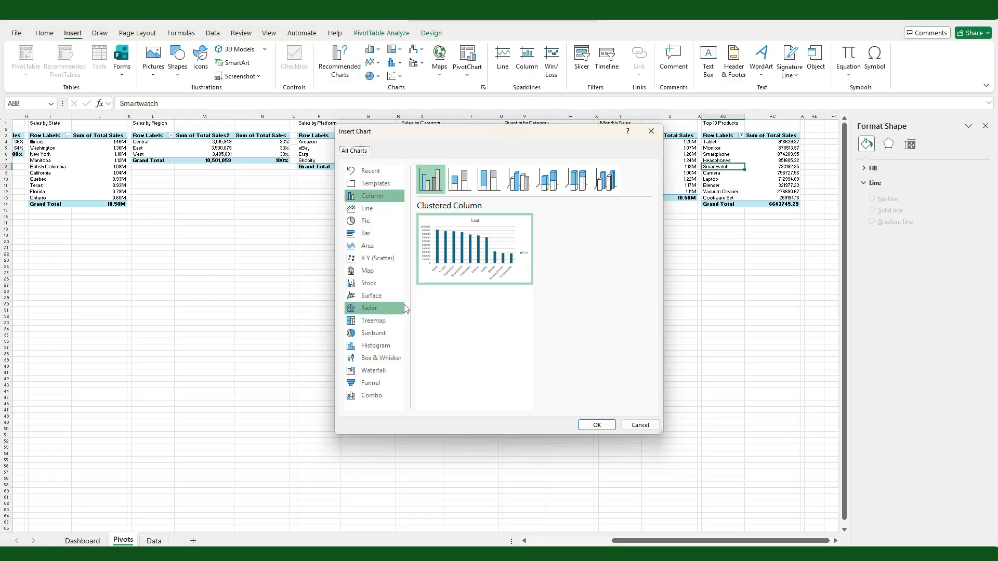
click(603, 427)
key(ctrl+x)
key(ctrl+Page_Up)
key(ctrl+v)
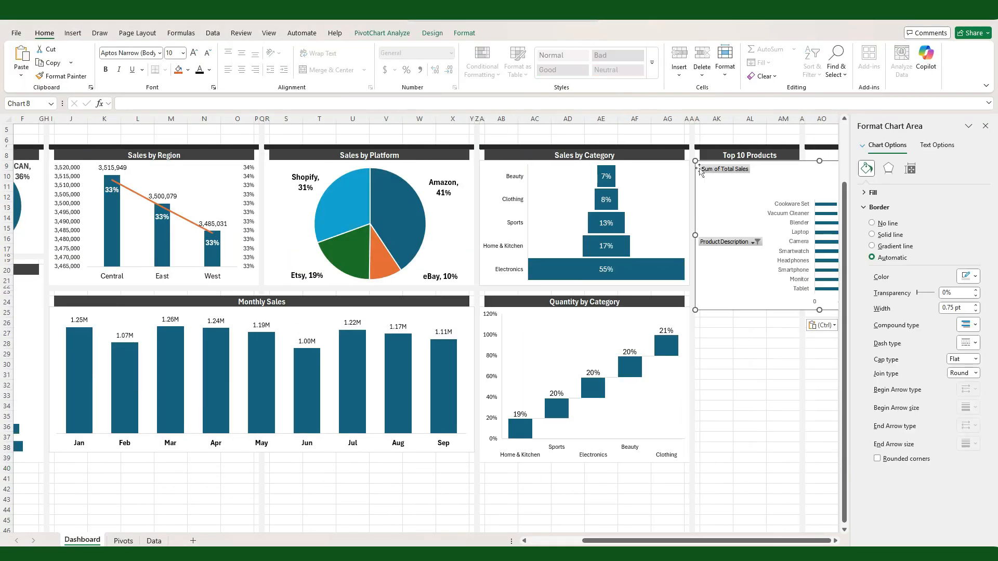
Step: Hide all field buttons on the Top 10 Products chart and resize it to fill the section down to row 39
right_click(690, 172)
click(743, 298)
drag(682, 541, 723, 541)
drag(744, 310, 600, 462)
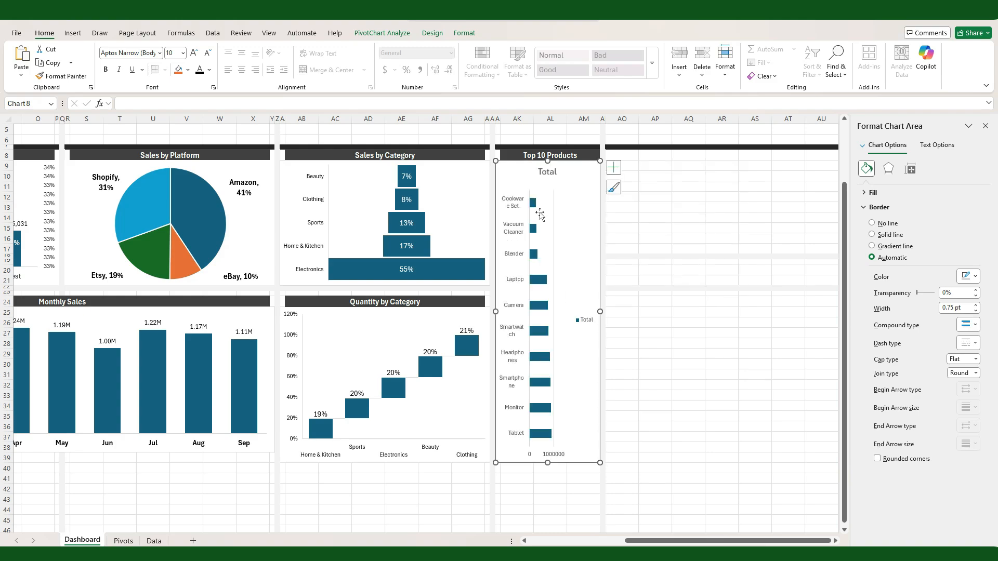
Step: Remove the title, gridlines and legend from the Top 10 Products chart and add data labels at the inside base of the bars
click(614, 167)
click(638, 253)
click(638, 242)
click(638, 201)
click(639, 211)
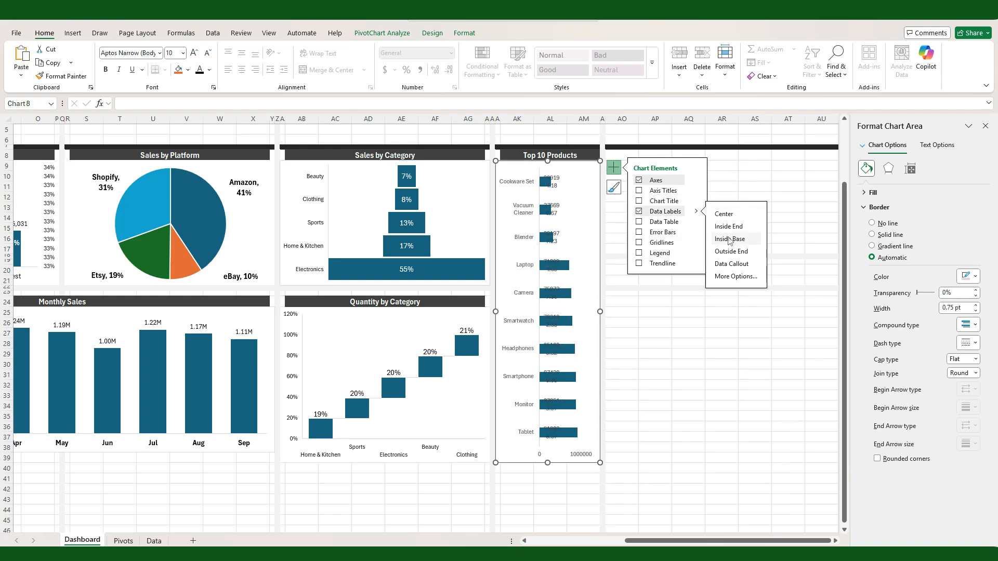
click(557, 118)
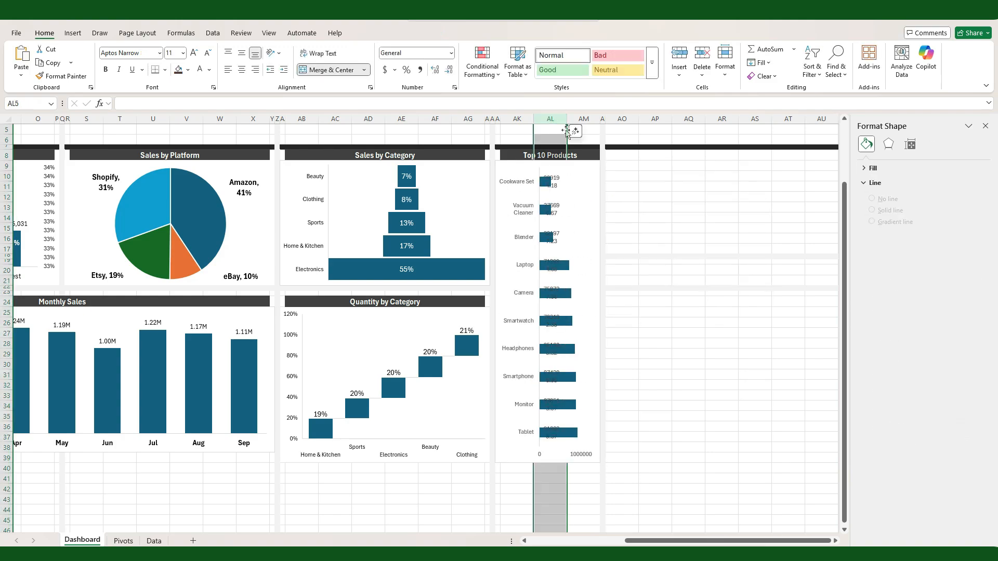
Step: Set the Top 10 Products data labels to white and delete the chart's horizontal value axis
click(547, 321)
click(209, 70)
click(206, 138)
click(578, 455)
key(Delete)
Step: Set the gap width of the Top 10 Products bars to 70%
click(574, 439)
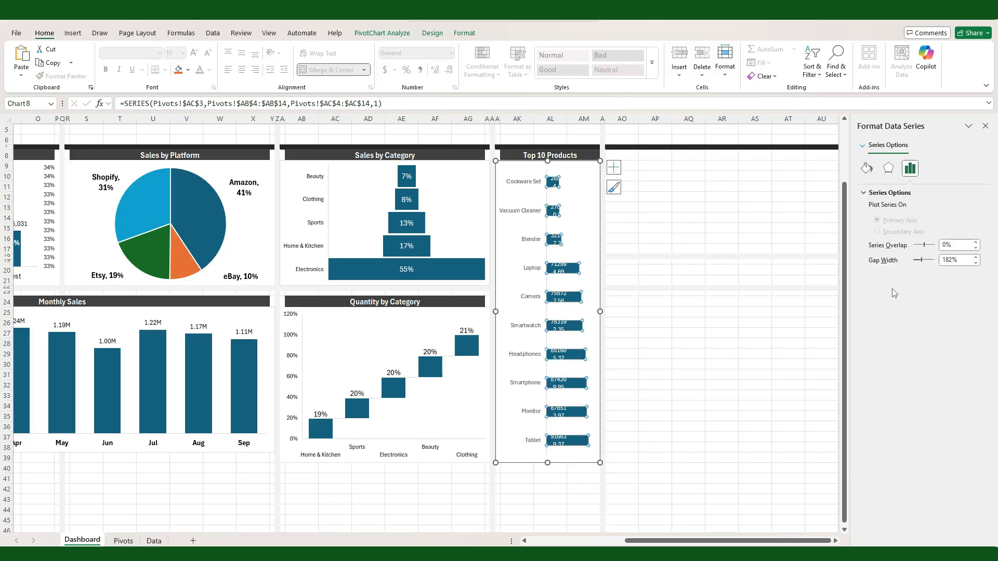
text(70)
key(Return)
click(654, 262)
Step: Widen column AL so the Top 10 Products data labels fit on one line, and close the formatting pane
click(551, 119)
drag(567, 119, 583, 119)
click(986, 126)
scroll(929, 237, left, 5)
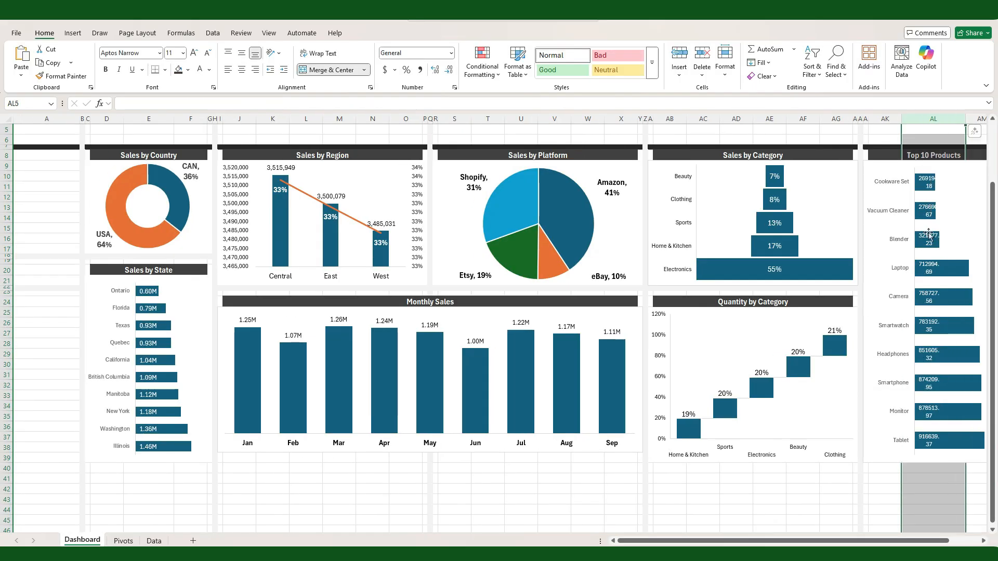
drag(908, 119, 873, 121)
scroll(914, 233, right, 3)
click(831, 119)
click(933, 400)
scroll(748, 218, left, 5)
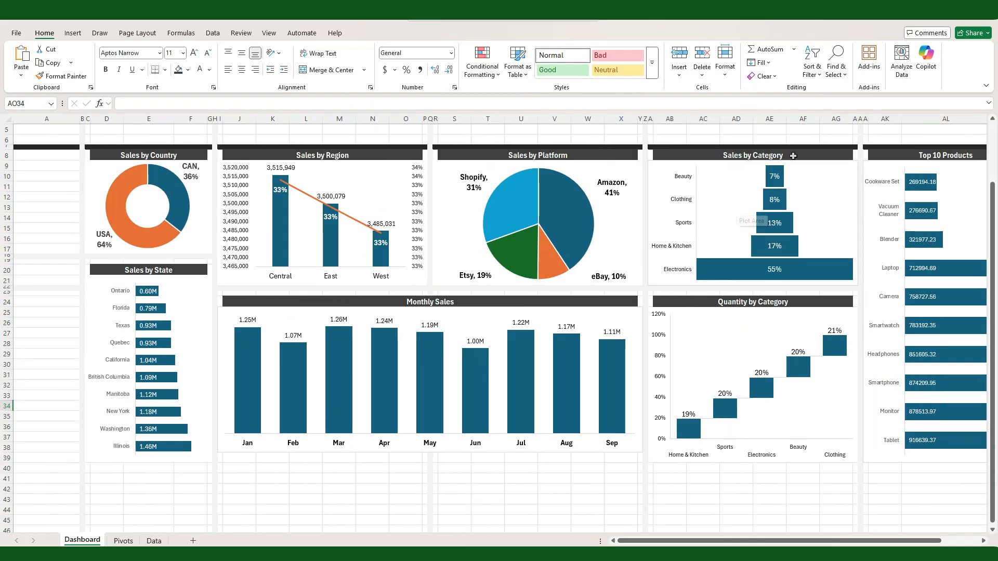
Step: Narrow columns M, V and AE together to make the middle chart sections slightly slimmer
click(769, 119)
ctrl+click(555, 119)
ctrl+click(340, 119)
drag(357, 119, 349, 125)
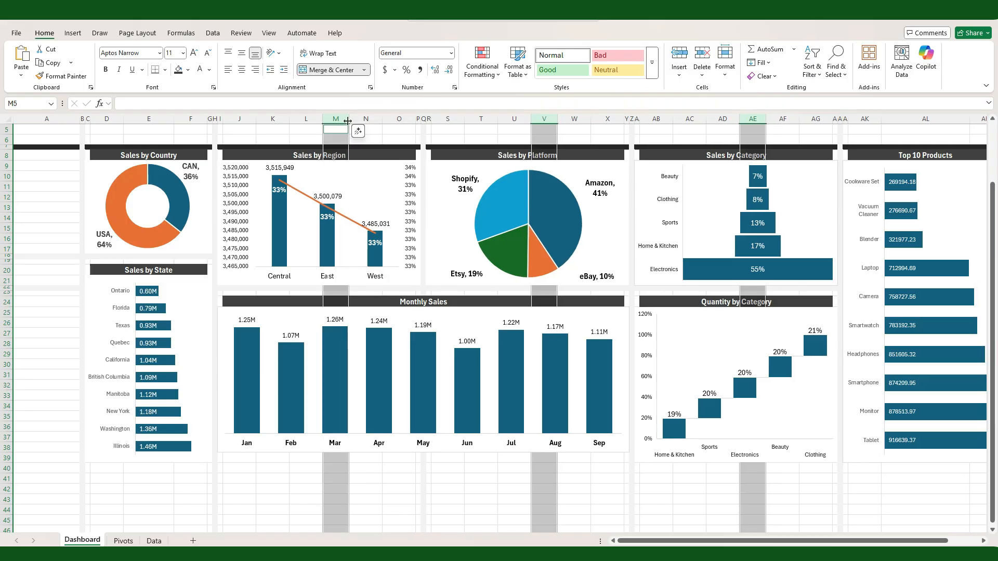
click(451, 499)
Step: Set the properties of all eight Dashboard charts to Move but don't size with cells
scroll(504, 210, up, 2)
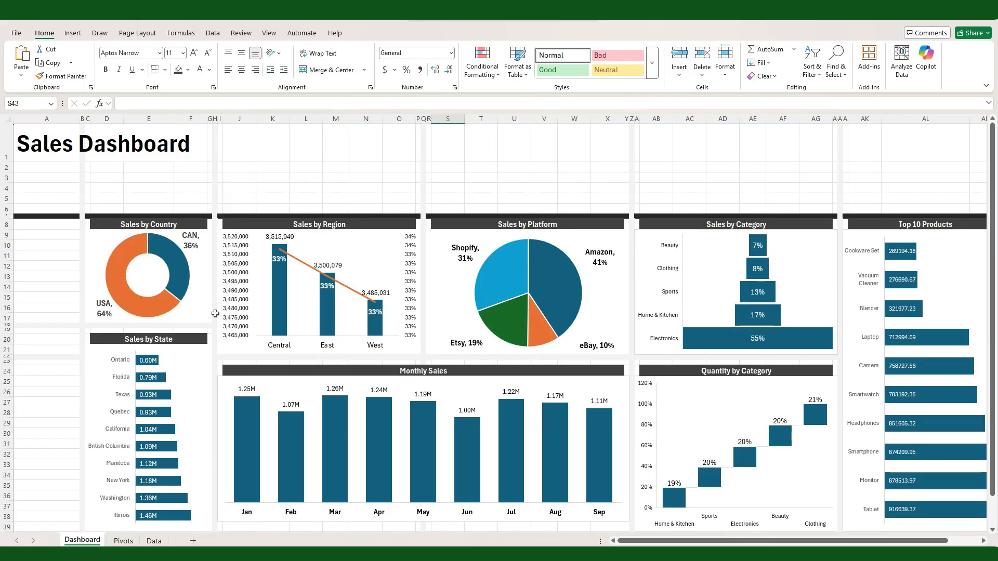
click(214, 314)
ctrl+click(210, 405)
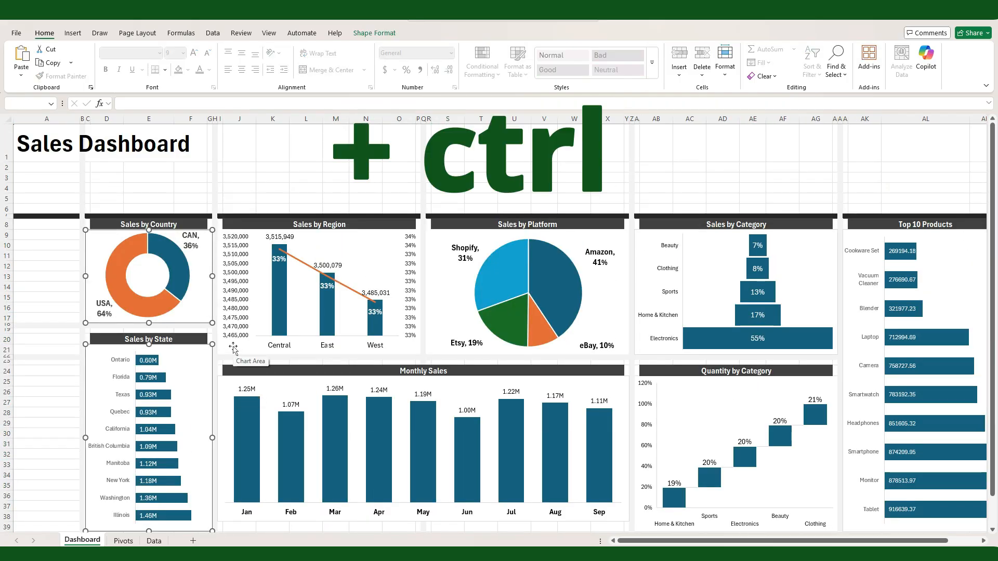
ctrl+click(233, 348)
ctrl+click(221, 405)
ctrl+click(482, 329)
ctrl+click(643, 295)
ctrl+click(663, 382)
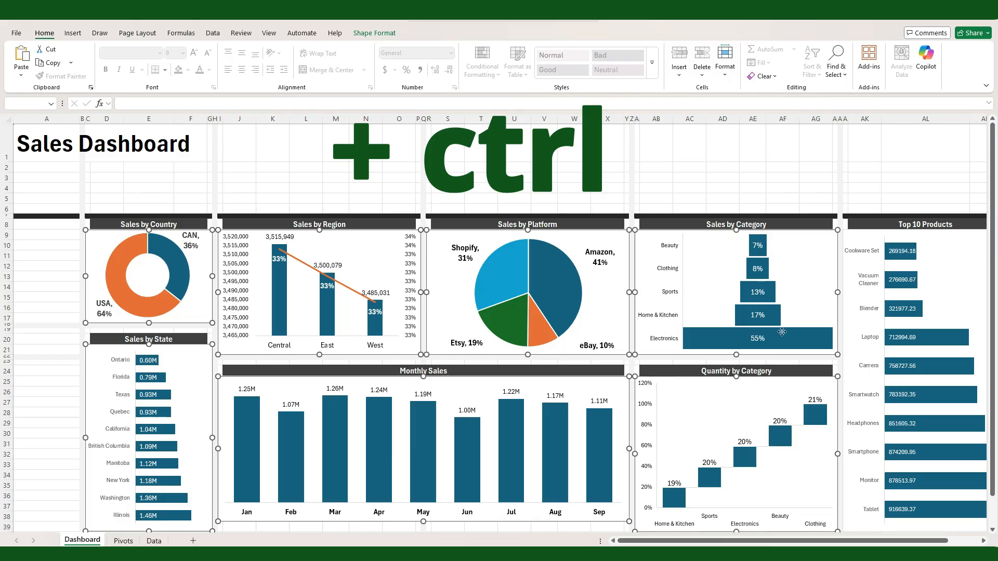
ctrl+click(846, 234)
right_click(852, 238)
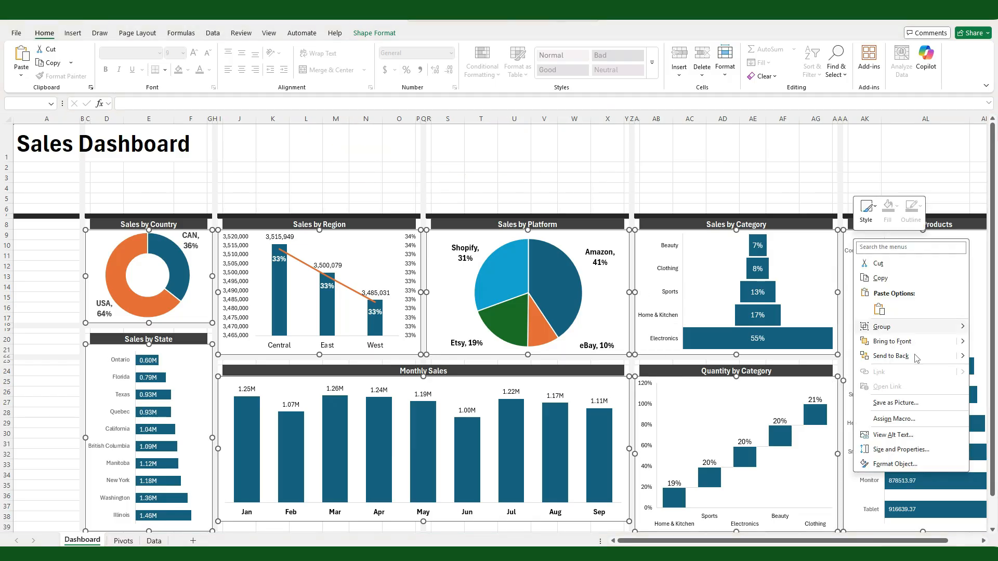
click(913, 451)
click(865, 287)
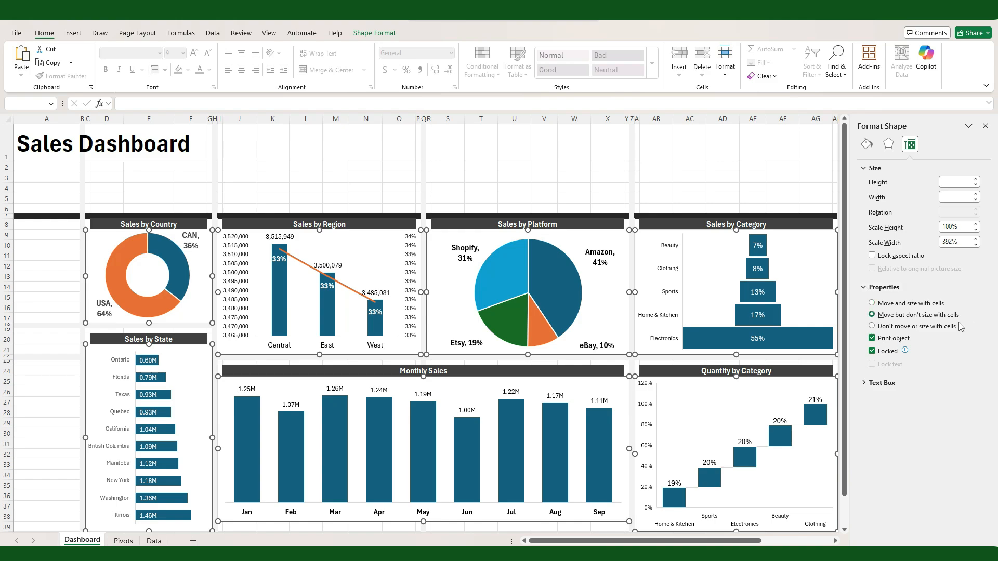
click(682, 177)
click(987, 130)
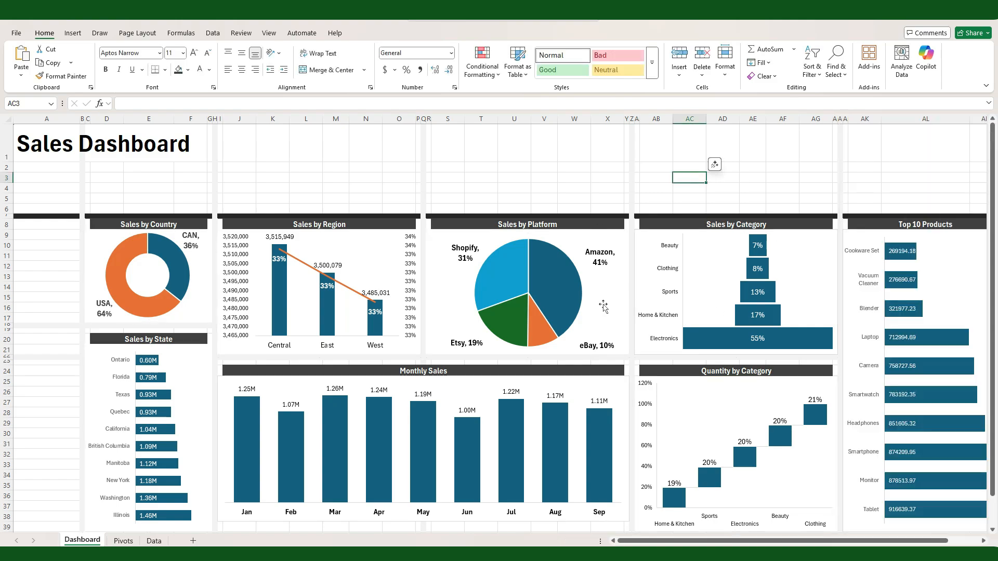
click(276, 195)
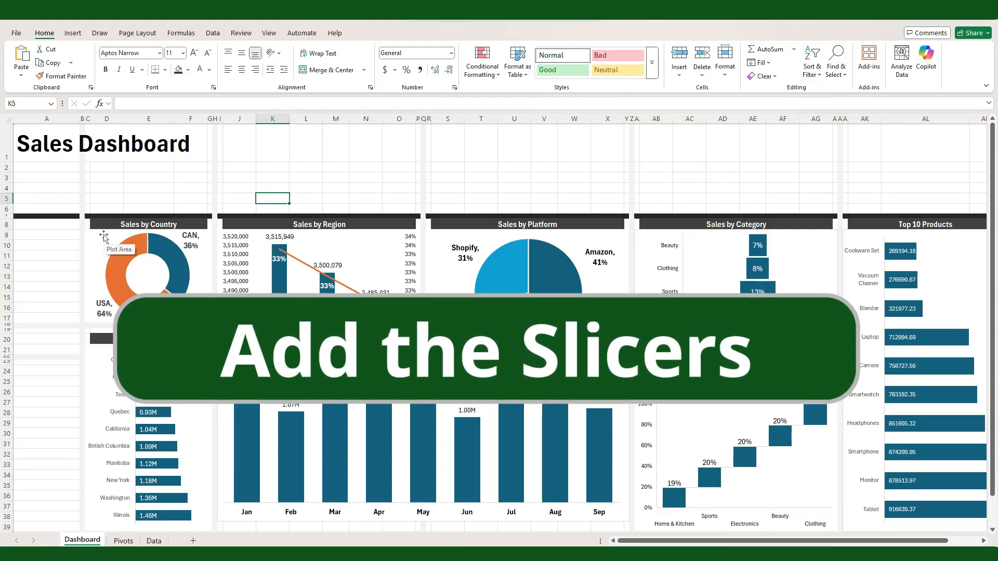
Step: Insert slicers for Country, Region, Platform and Category from the Sales by Country chart
click(89, 243)
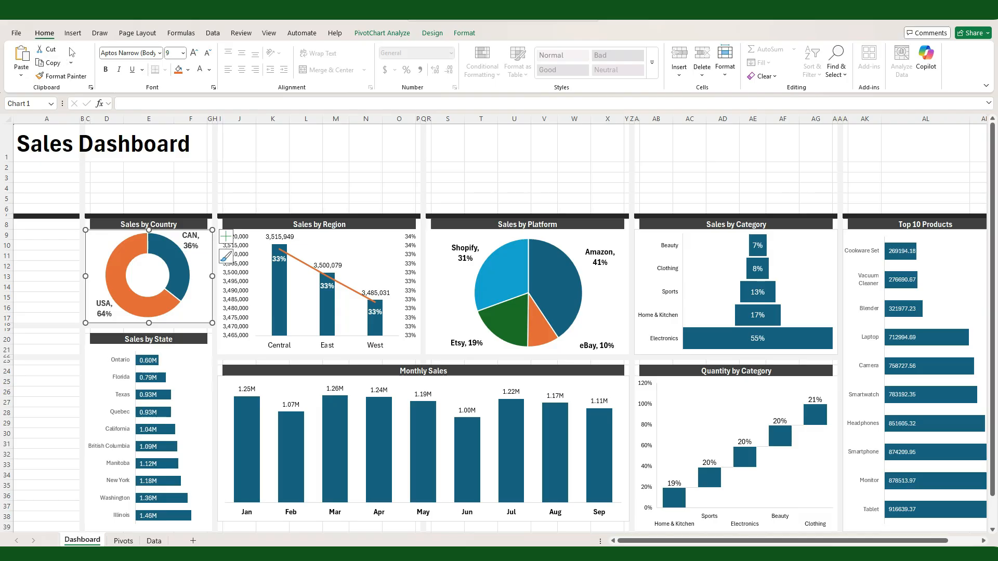
click(72, 35)
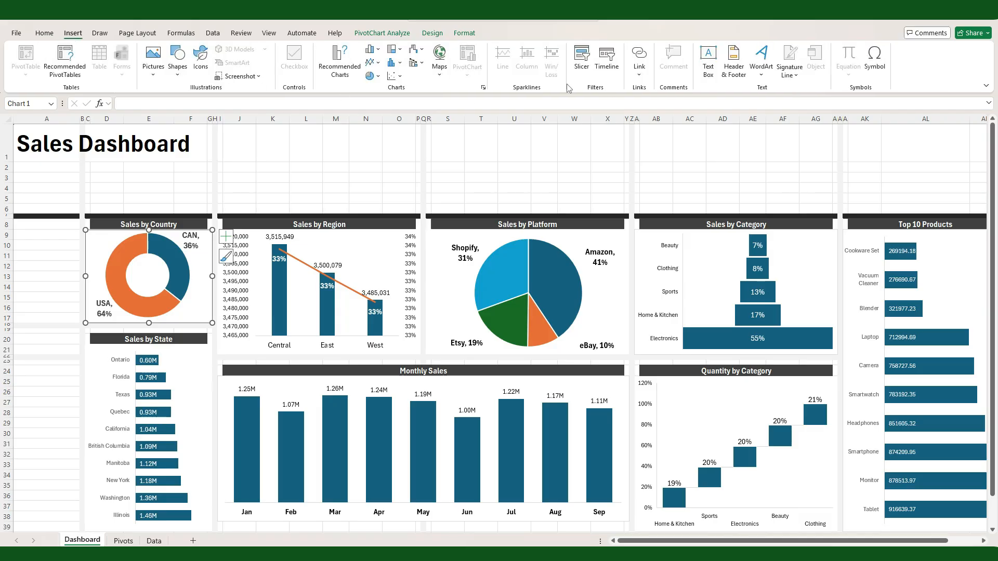
click(582, 71)
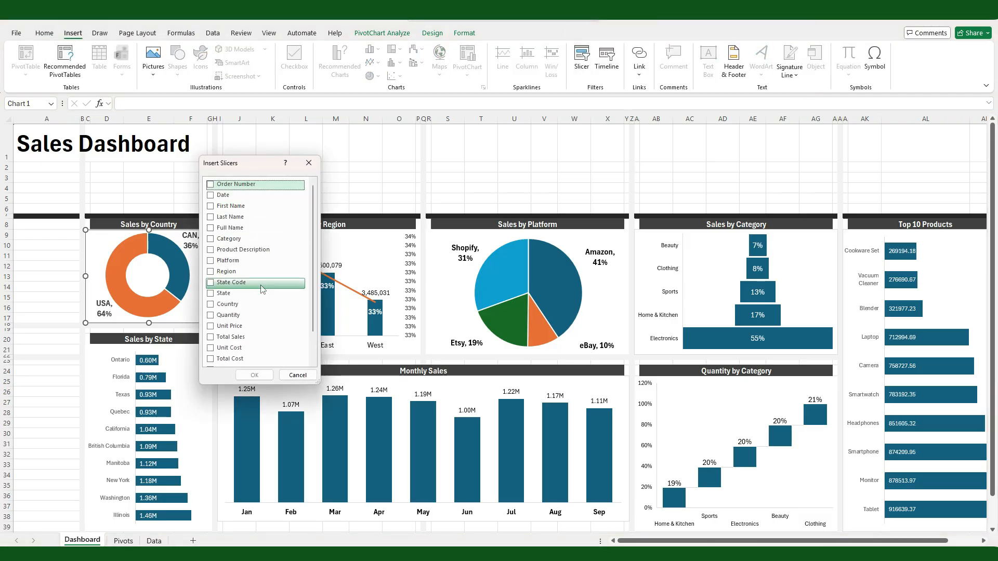
click(210, 305)
click(211, 271)
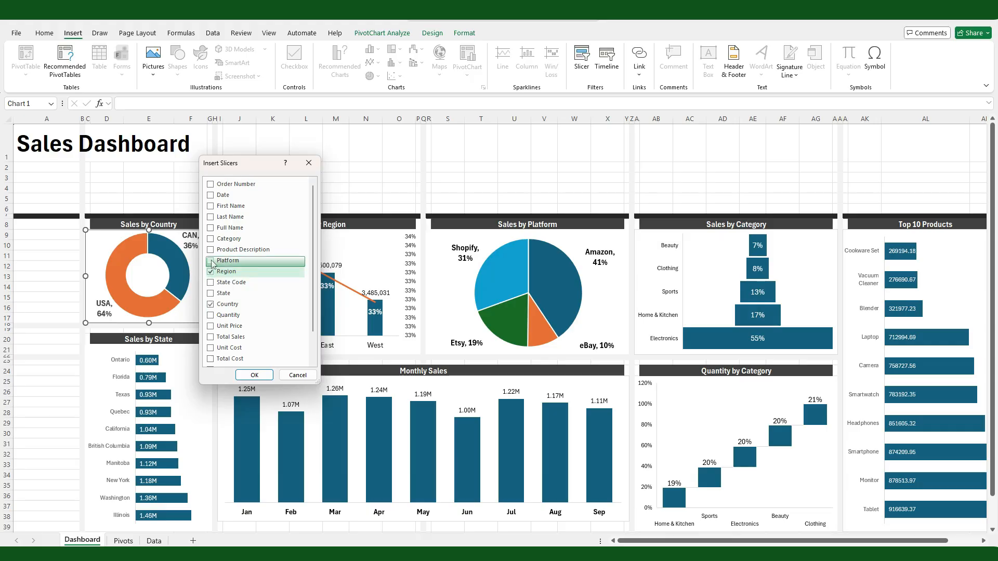
click(211, 261)
click(210, 239)
click(255, 375)
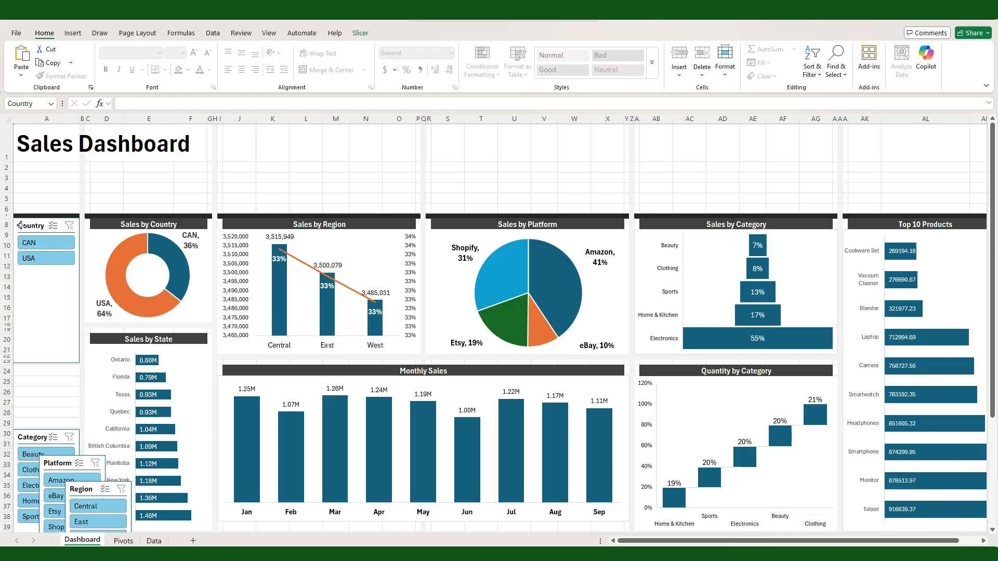
Step: Stack the Country, Region, Platform and Category slicers in column A, sizing each to fit its items
drag(47, 364, 47, 272)
drag(81, 487, 29, 279)
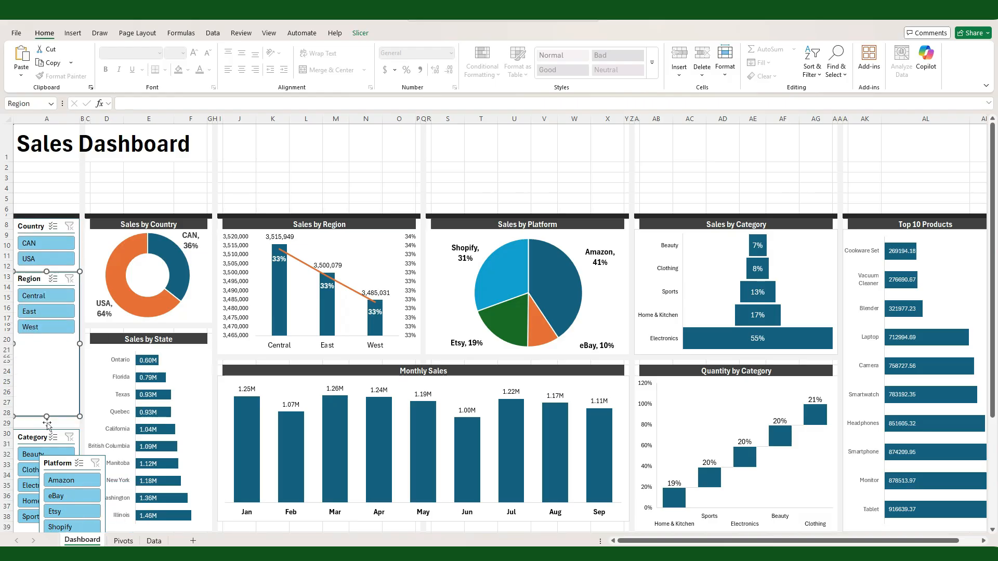
drag(48, 417, 48, 340)
drag(57, 463, 33, 348)
drag(47, 485, 48, 423)
scroll(149, 415, down, 3)
click(149, 468)
scroll(149, 467, up, 3)
click(148, 188)
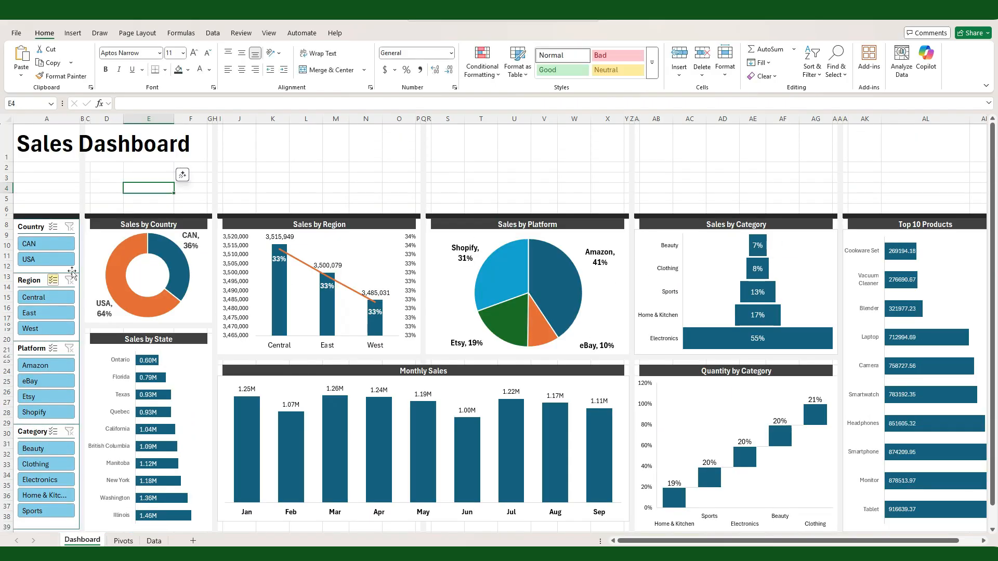
Step: Test the Country slicer by filtering to CAN, and clear its filter
click(61, 248)
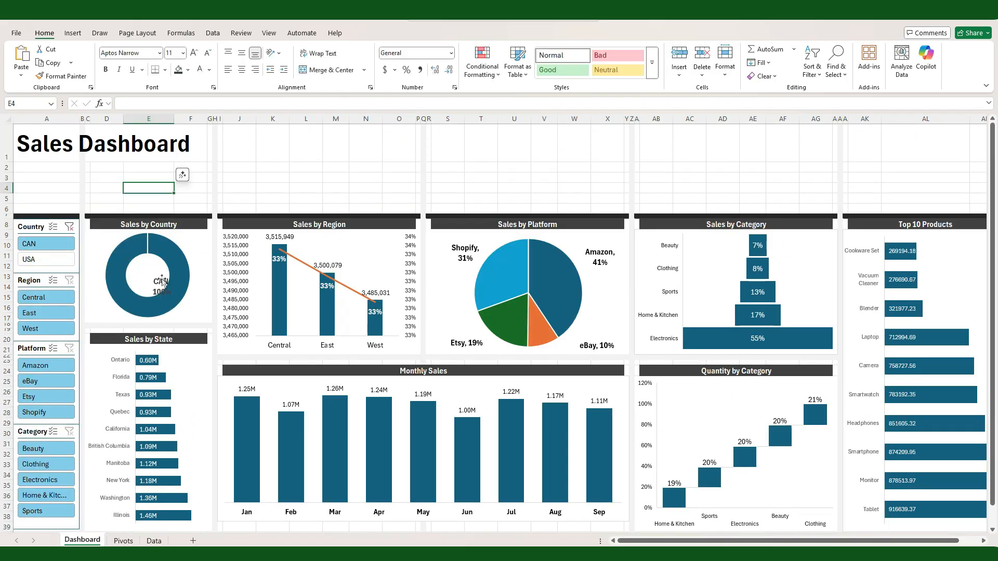
click(70, 227)
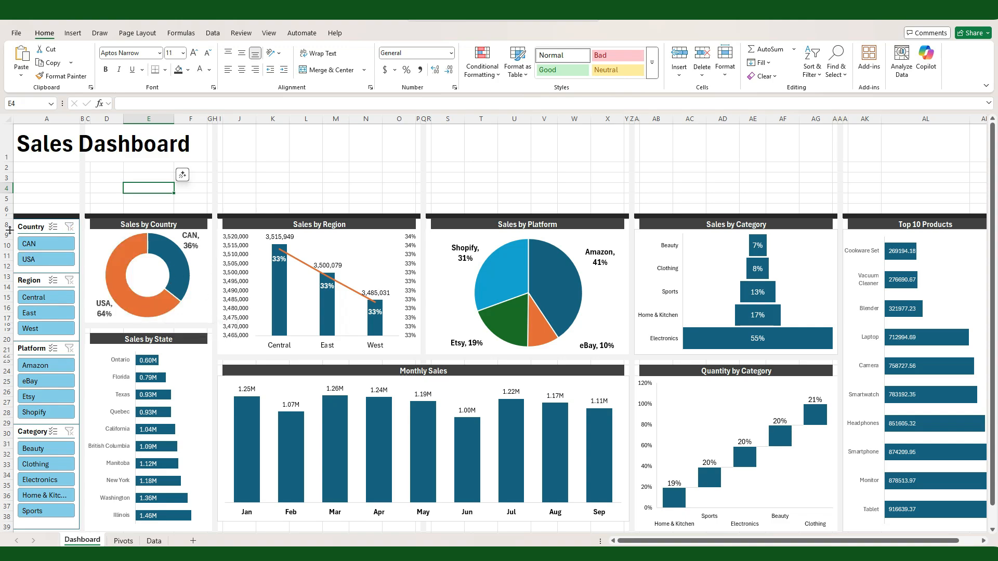
Step: Connect the Country slicer to all nine PivotTables, including Category, KPIs, MonthlyS, Platform, Qty, Region, State and Top10P
click(24, 232)
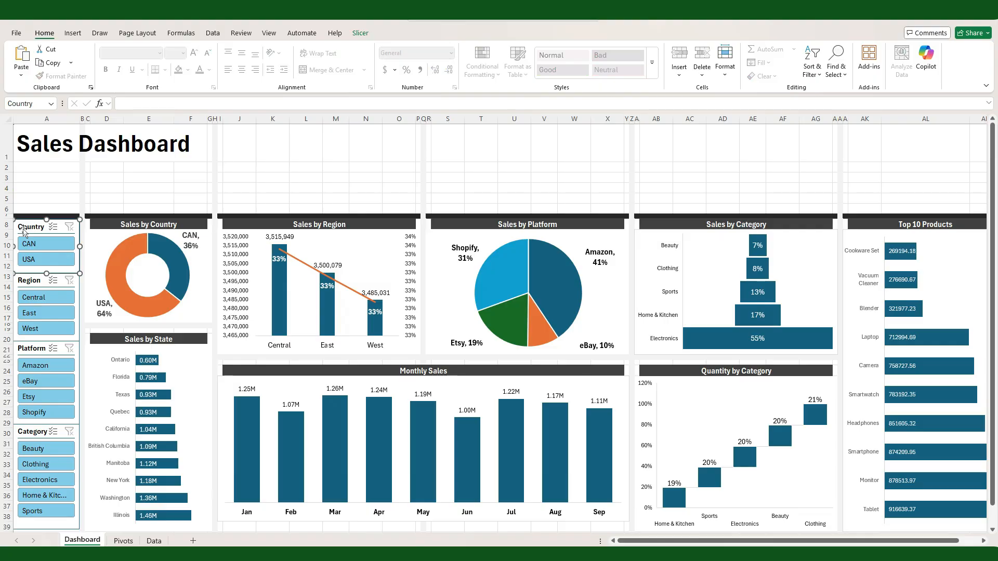
right_click(24, 232)
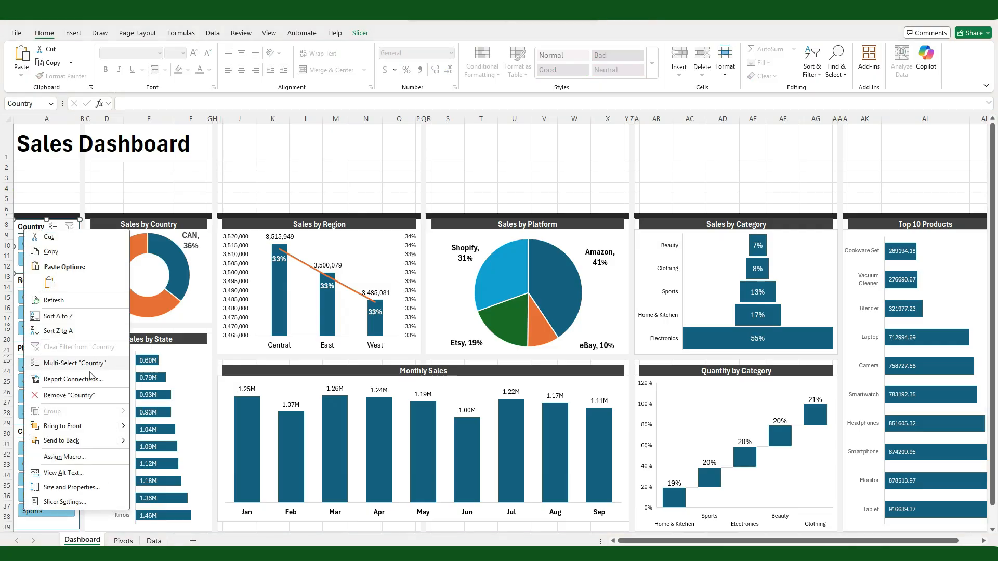
click(91, 379)
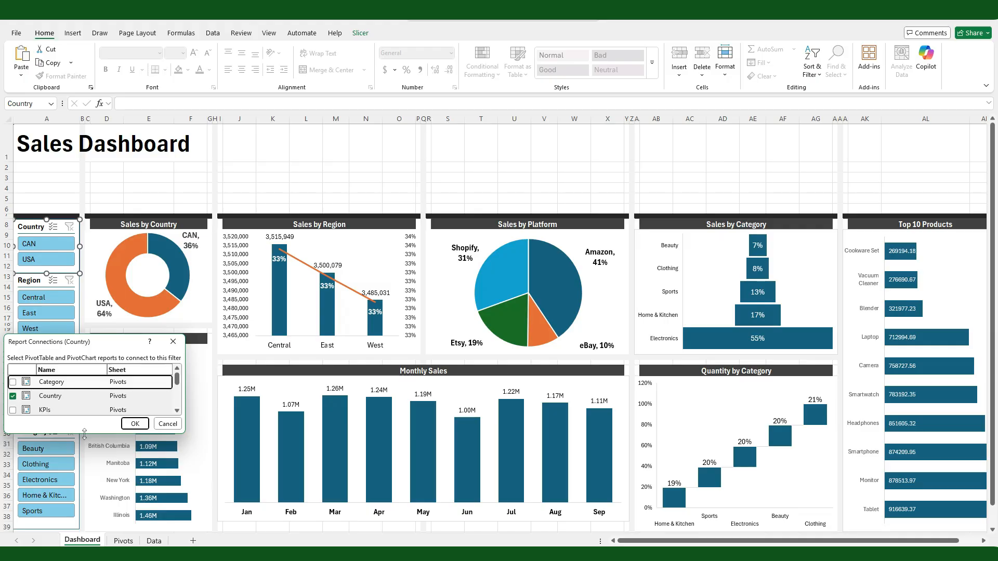
drag(84, 436, 84, 513)
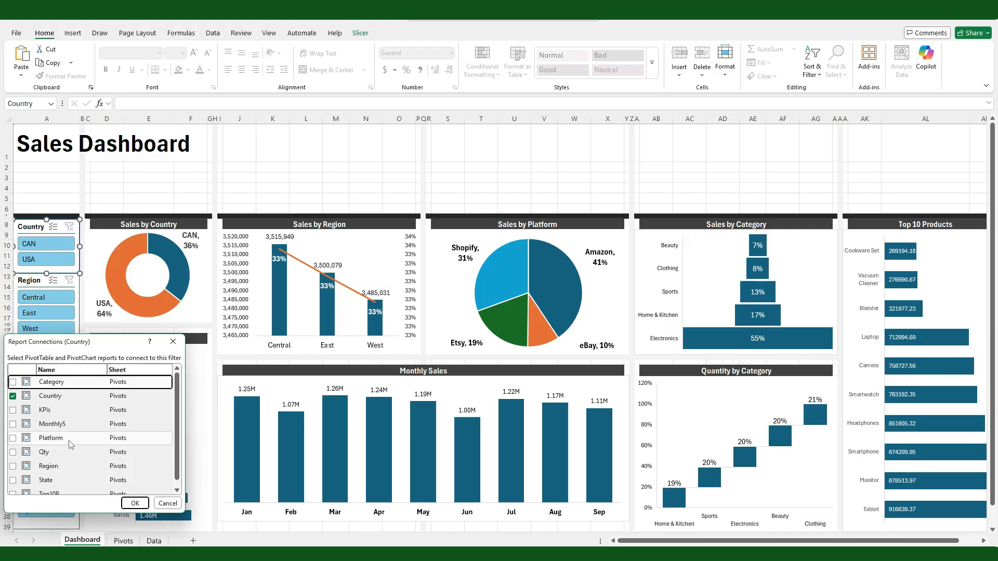
scroll(71, 444, down, 1)
click(13, 487)
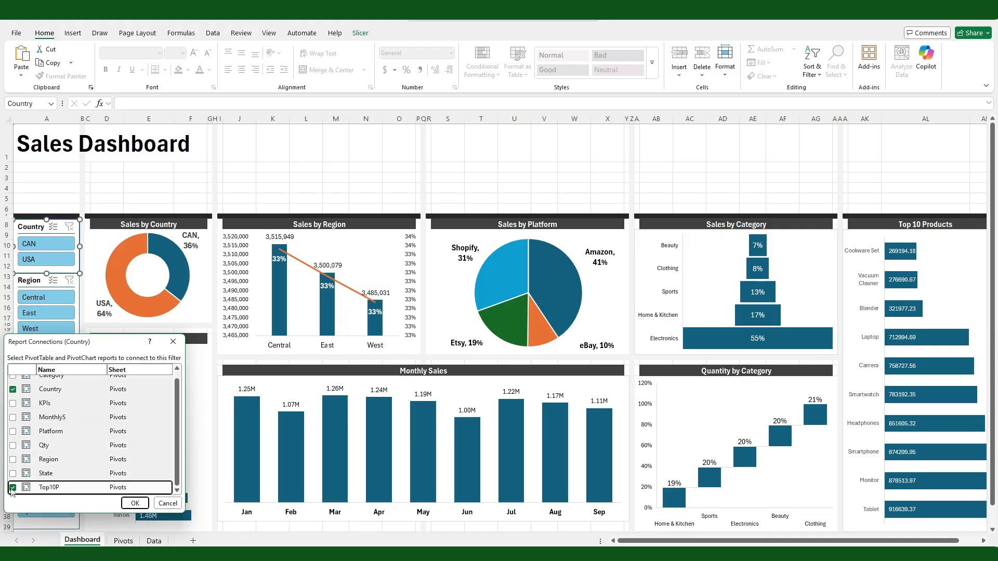
click(12, 473)
click(12, 460)
click(12, 445)
click(12, 431)
click(13, 418)
click(13, 404)
click(13, 389)
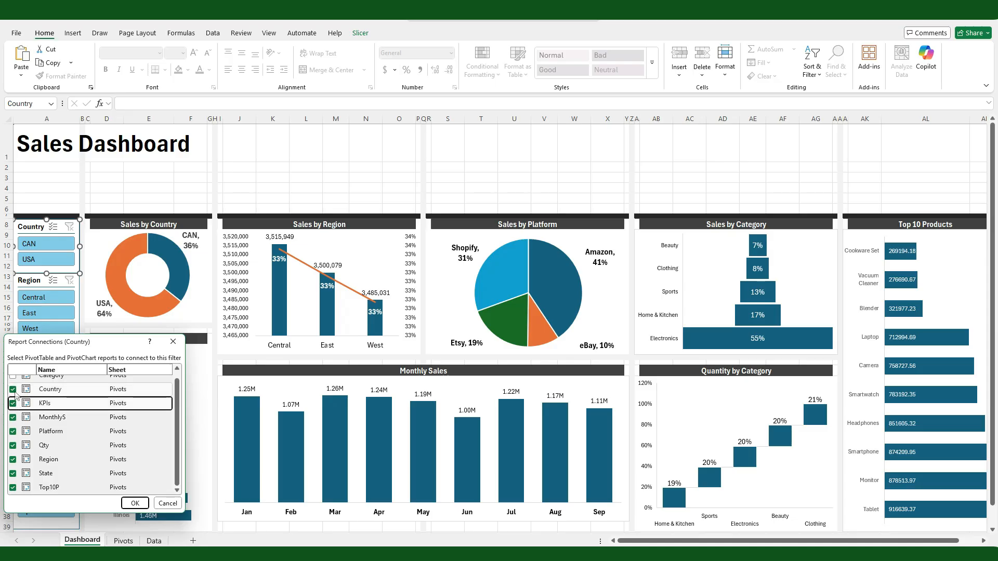
scroll(16, 399, up, 1)
click(12, 382)
click(134, 503)
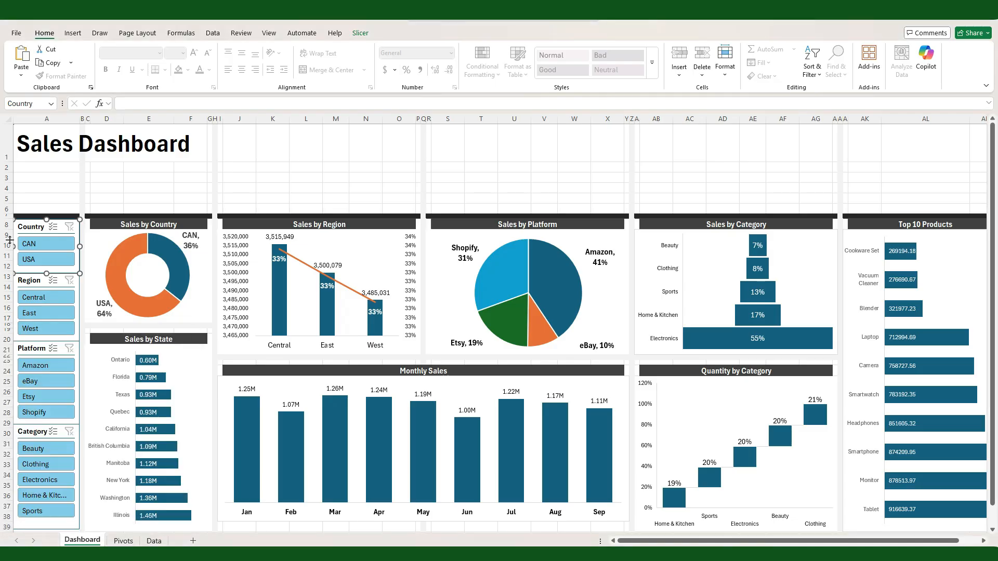
Step: Filter the connected charts to CAN with the Country slicer, and clear the filter again
click(46, 243)
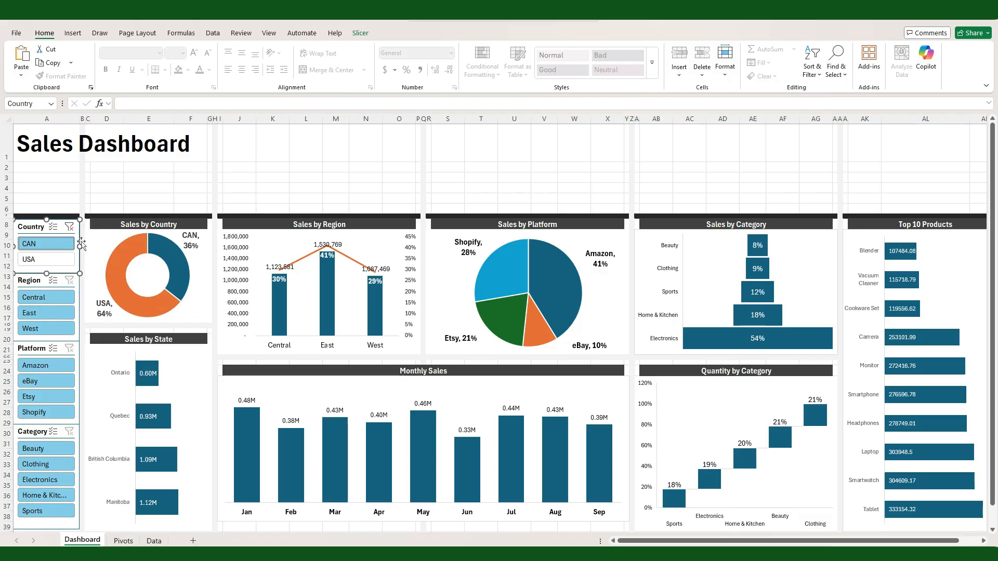
click(71, 228)
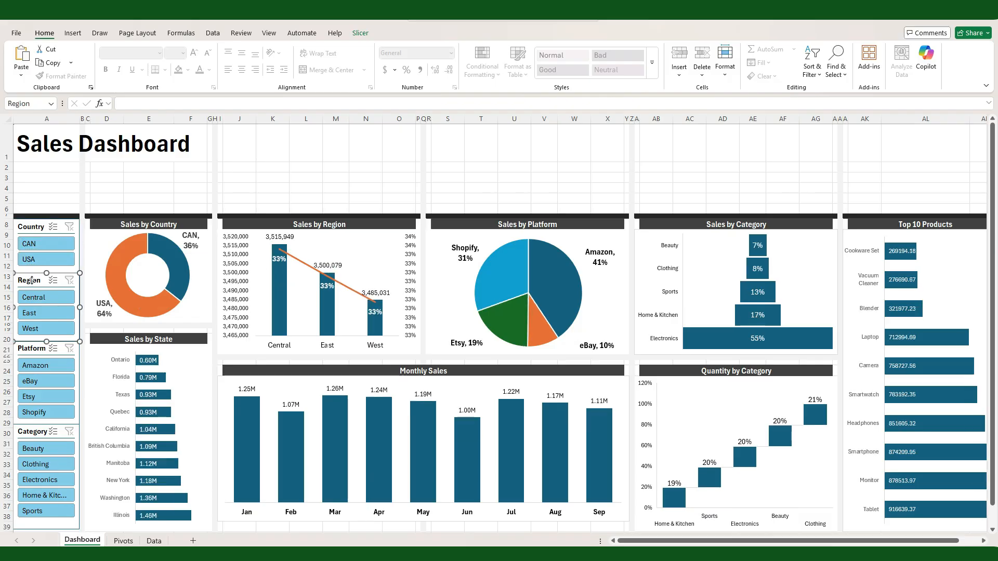
Step: Extend the Region slicer's report connections to the other PivotTables, including Category and KPIs
right_click(31, 280)
click(85, 428)
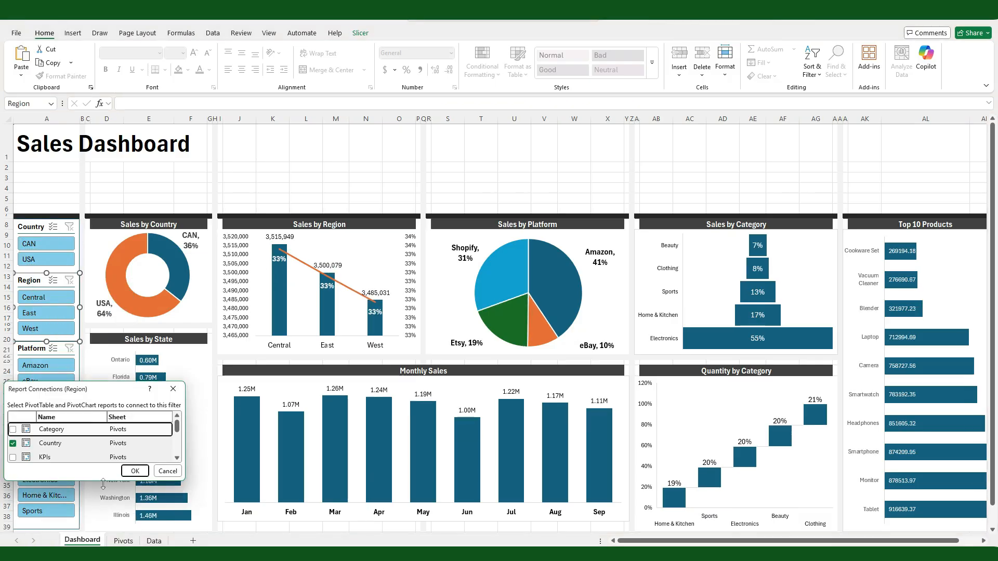
drag(102, 484, 102, 526)
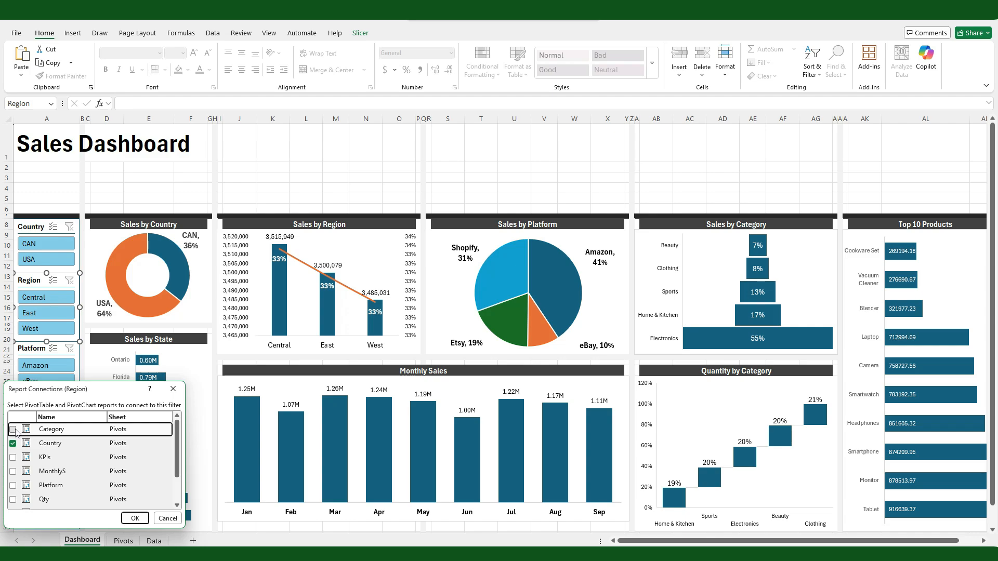
click(12, 429)
click(12, 457)
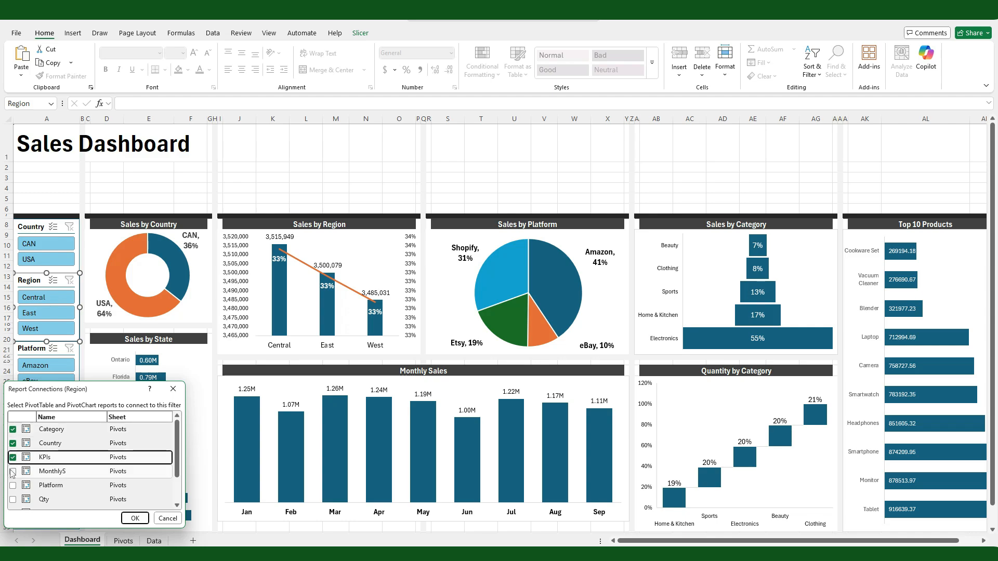
click(134, 518)
click(301, 188)
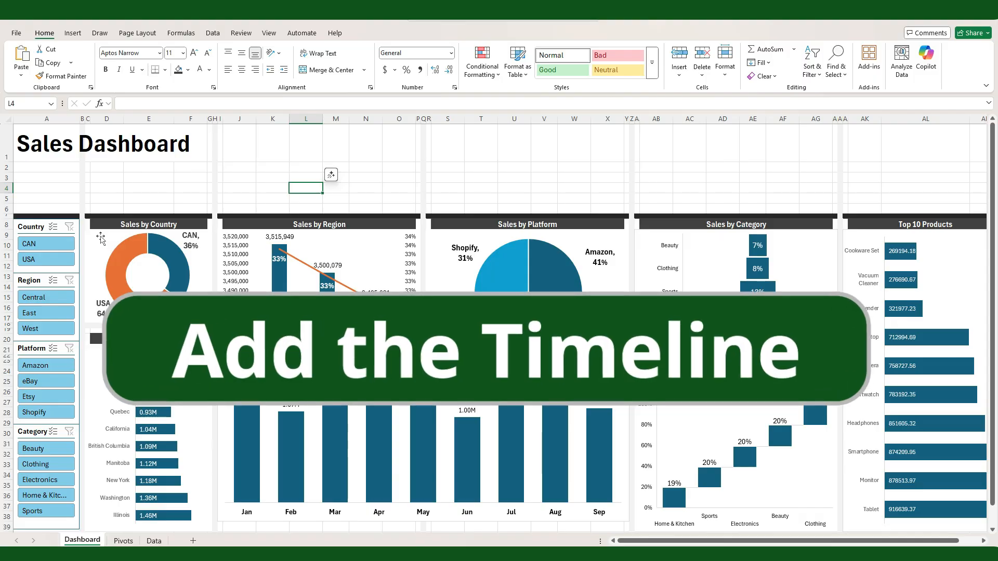
Step: Insert a timeline for the Date field from the Sales by Country chart
click(101, 239)
click(72, 34)
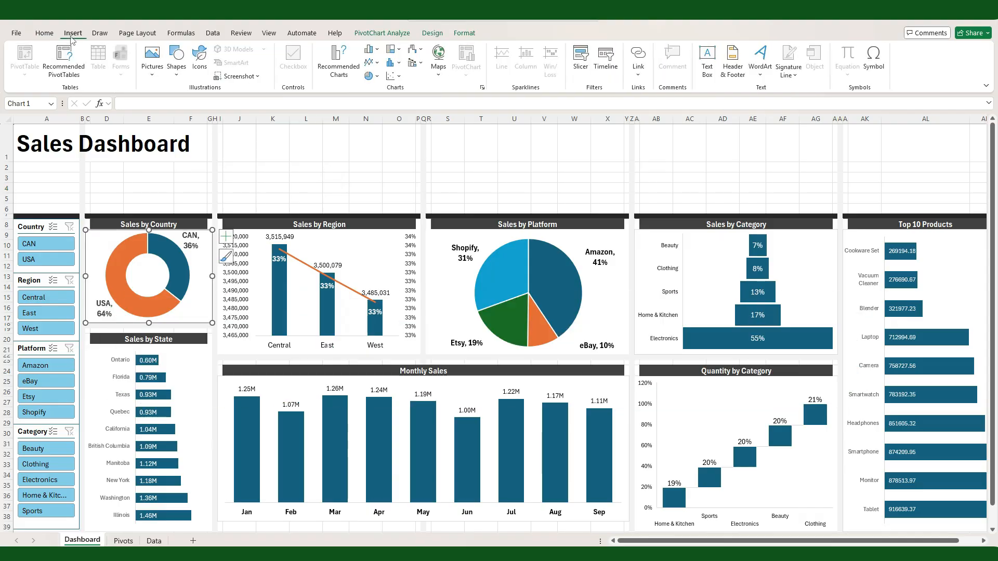
click(606, 55)
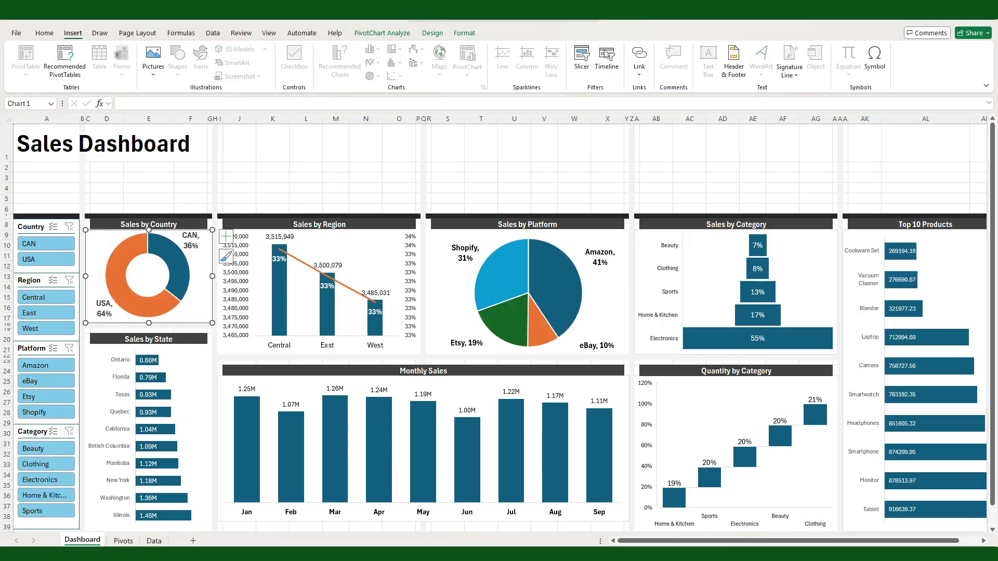
click(246, 222)
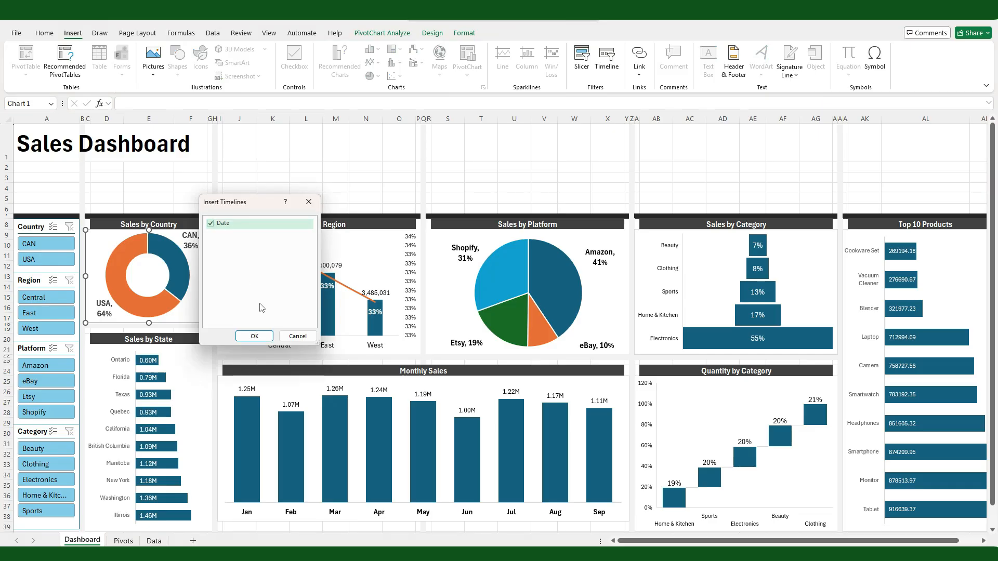
click(254, 337)
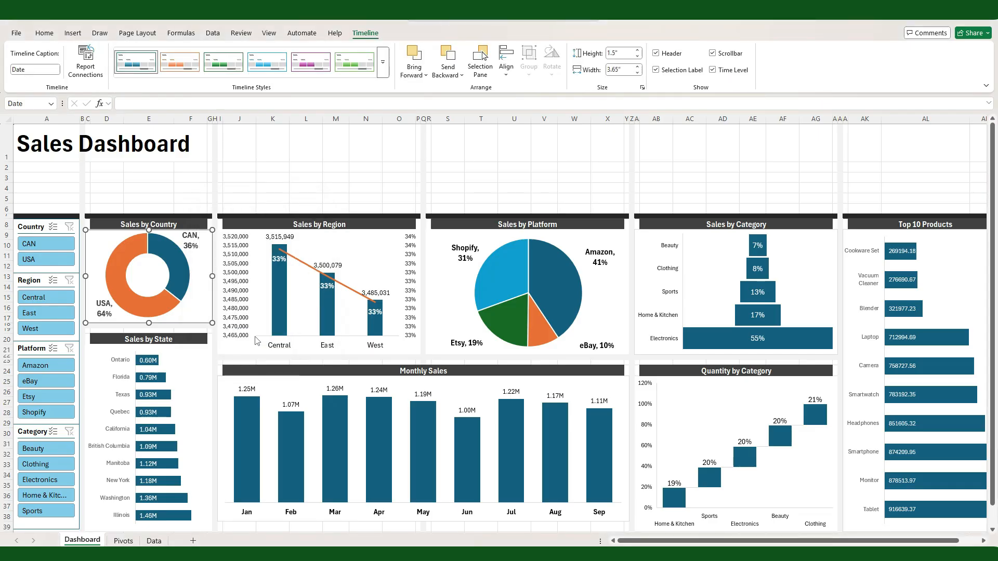
Step: Place the Date timeline over the lower part of the Monthly Sales chart and widen it to about 7.57"
drag(500, 303, 329, 501)
drag(426, 530, 561, 530)
drag(379, 503, 372, 464)
drag(555, 491, 616, 491)
drag(437, 469, 433, 469)
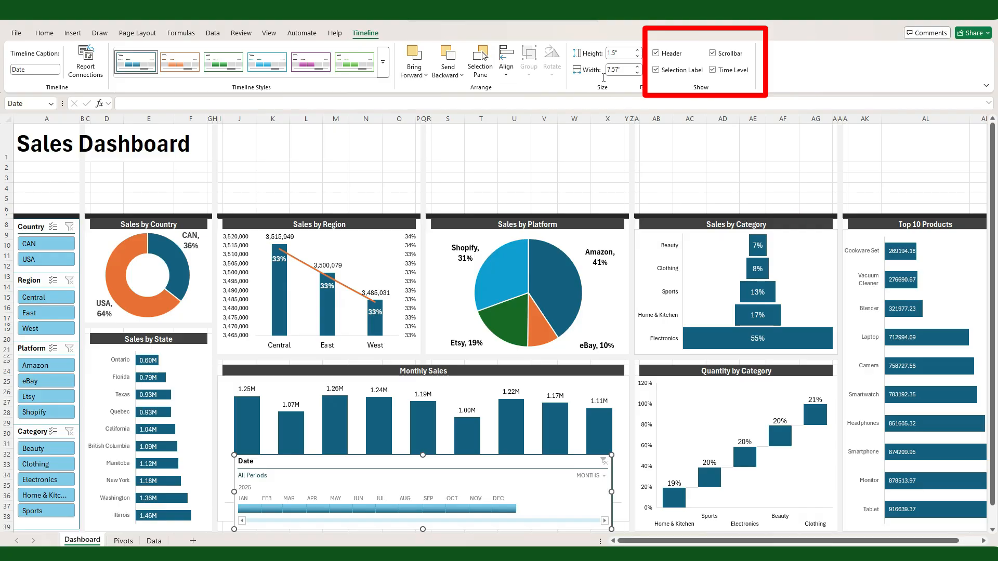
Step: Hide the Date timeline's header, selection label, scrollbar and time level
click(656, 53)
click(656, 70)
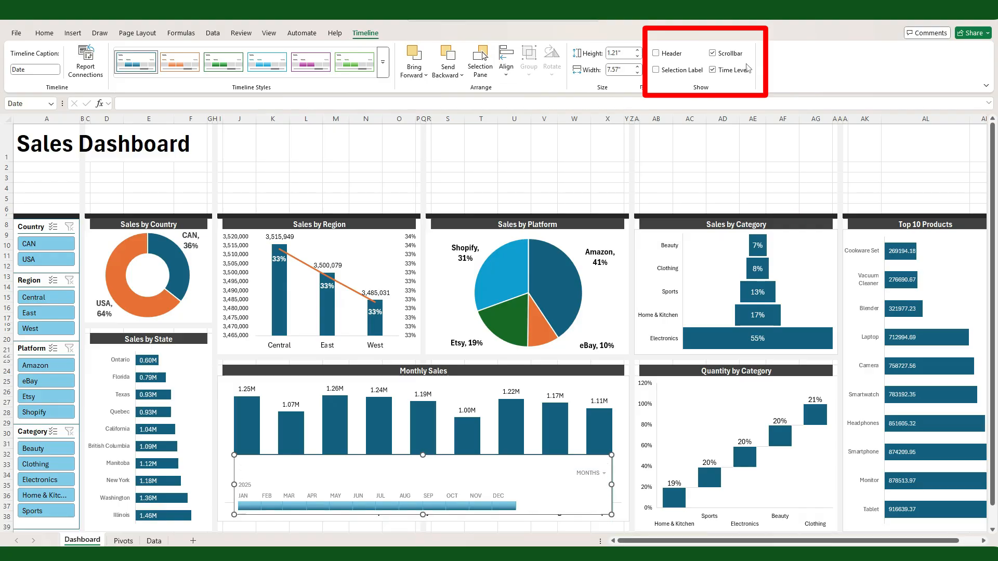
click(713, 54)
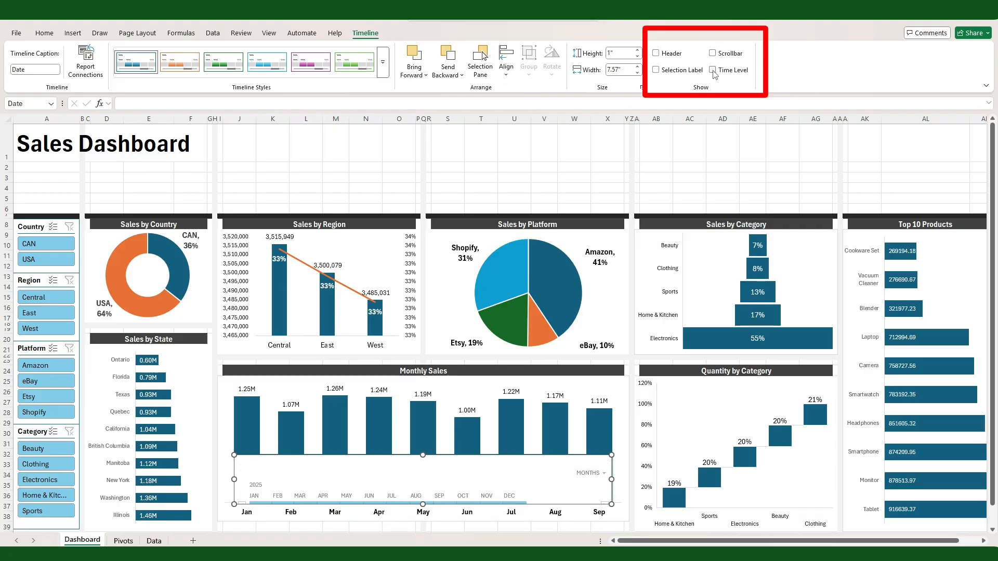
click(713, 71)
Step: Reduce the Date timeline's height to about 0.92" and move it down to the bottom of the Monthly Sales section
drag(424, 492, 424, 506)
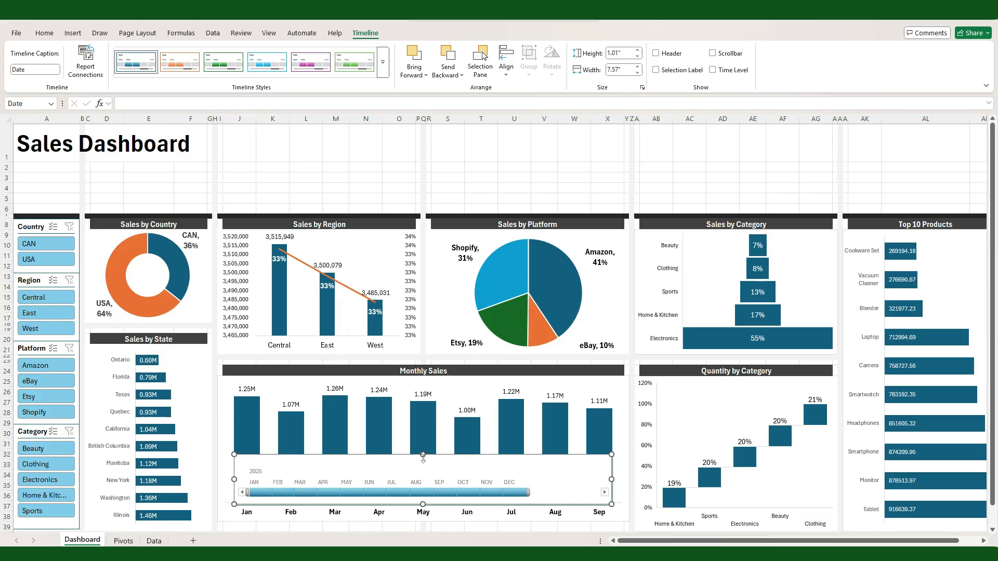
drag(422, 455, 421, 463)
drag(423, 504, 423, 508)
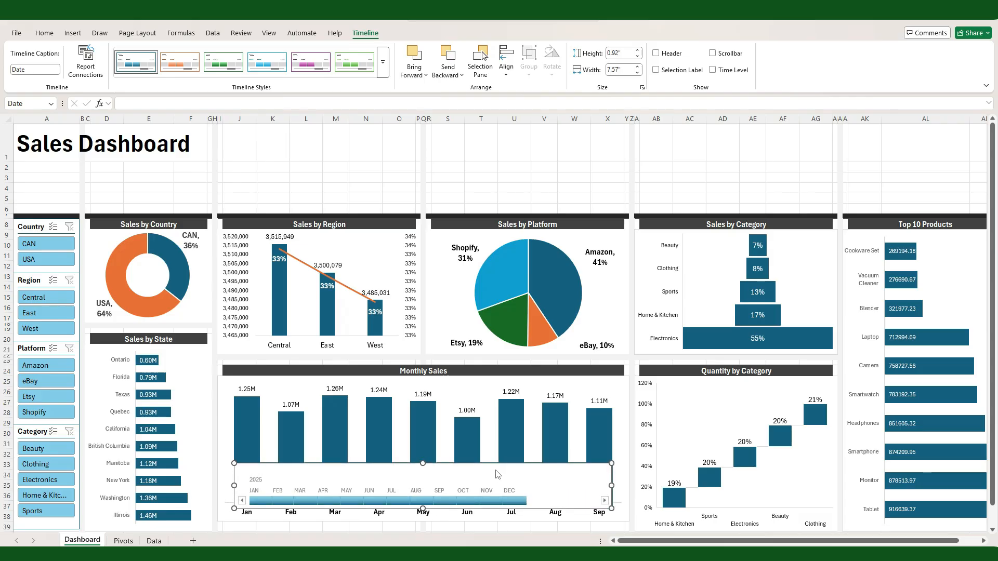
drag(493, 474, 494, 486)
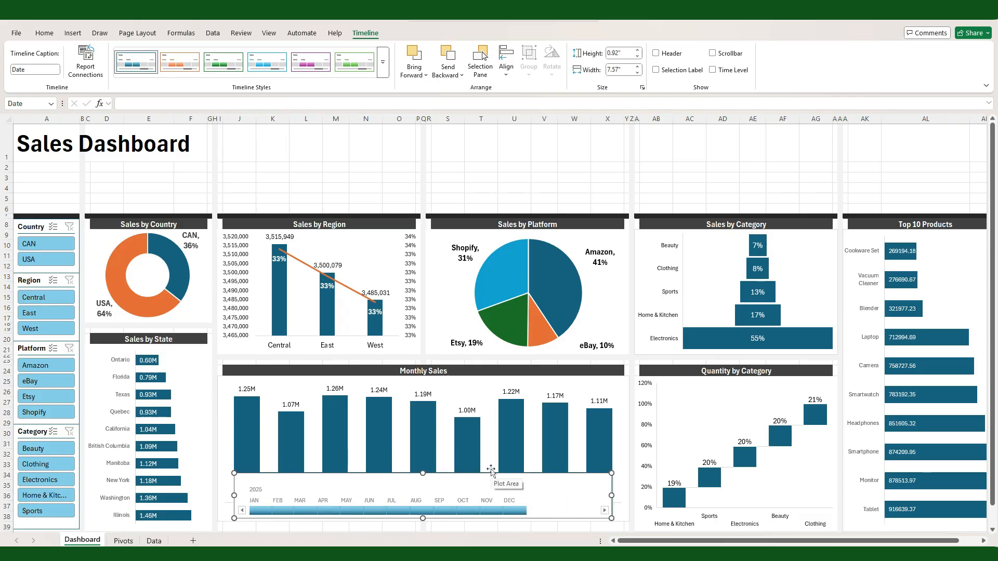
scroll(510, 452, down, 1)
key(Down)
key(Down)
key(Down)
key(Down)
key(Down)
key(Down)
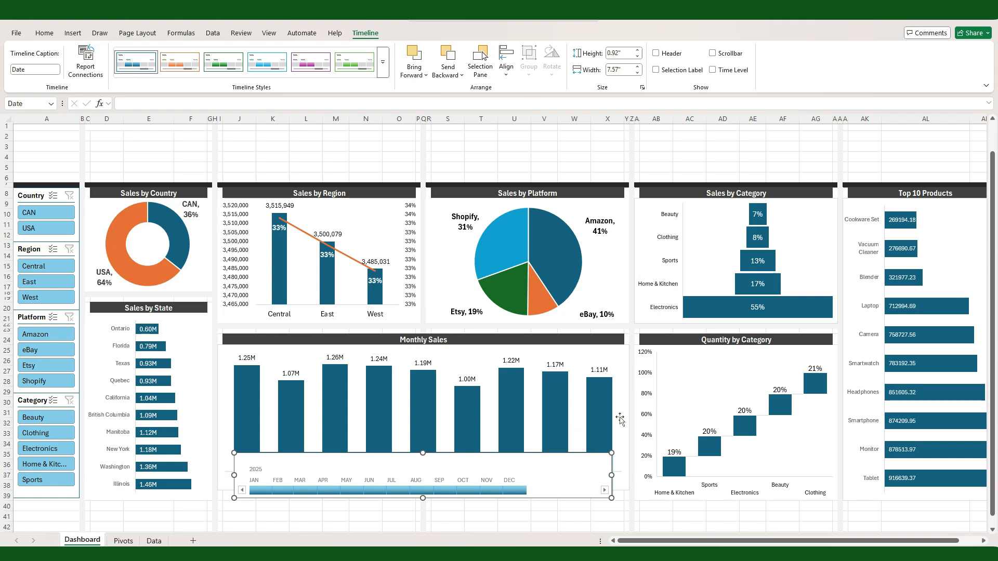
Step: Shorten the Monthly Sales chart to about 2.17" high, ending just above the Date timeline
click(618, 415)
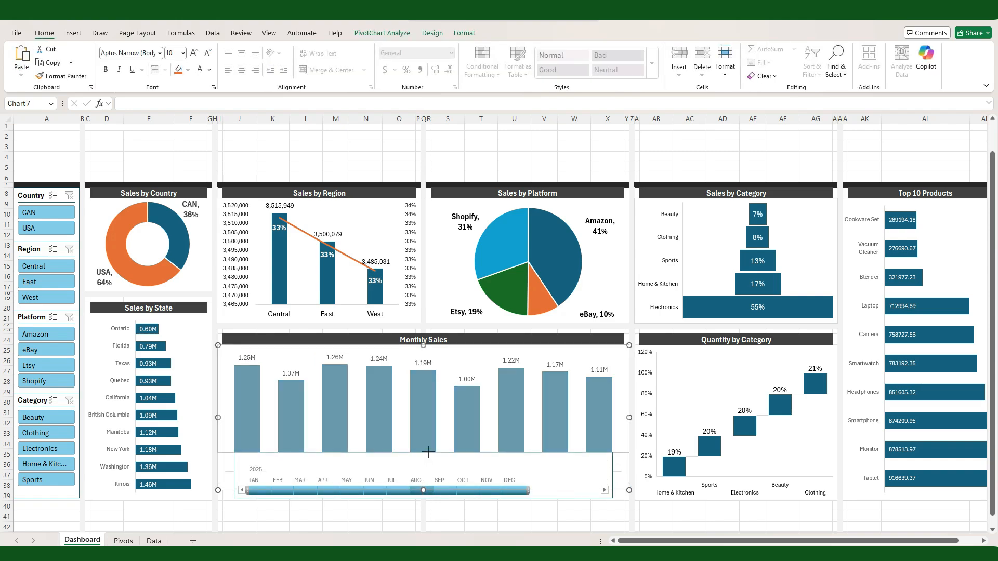
click(467, 516)
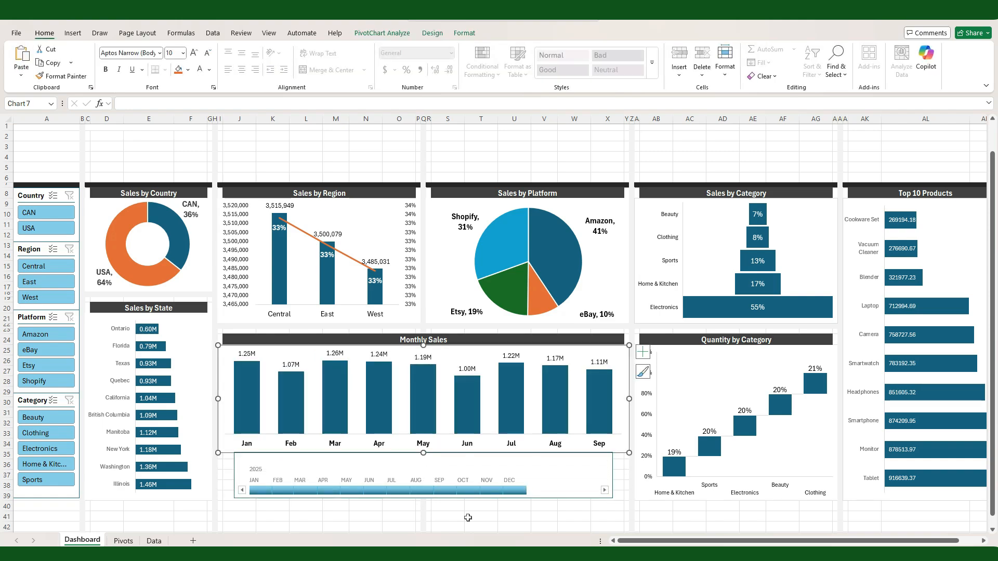
Step: Remove the shape outlines from the Monthly Sales, Sales by Category and Top 10 Products charts
click(622, 448)
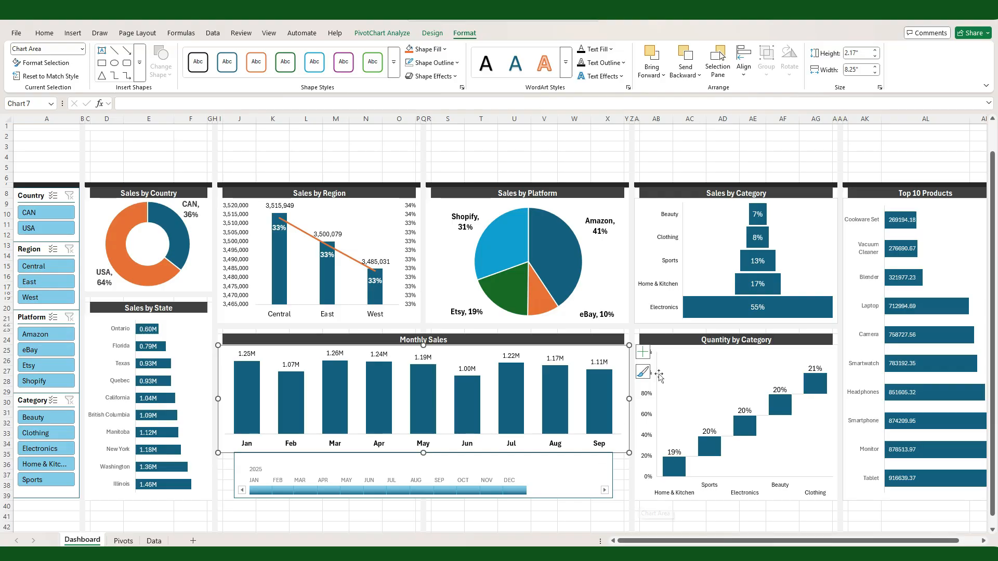
click(661, 320)
click(414, 33)
click(437, 63)
click(435, 257)
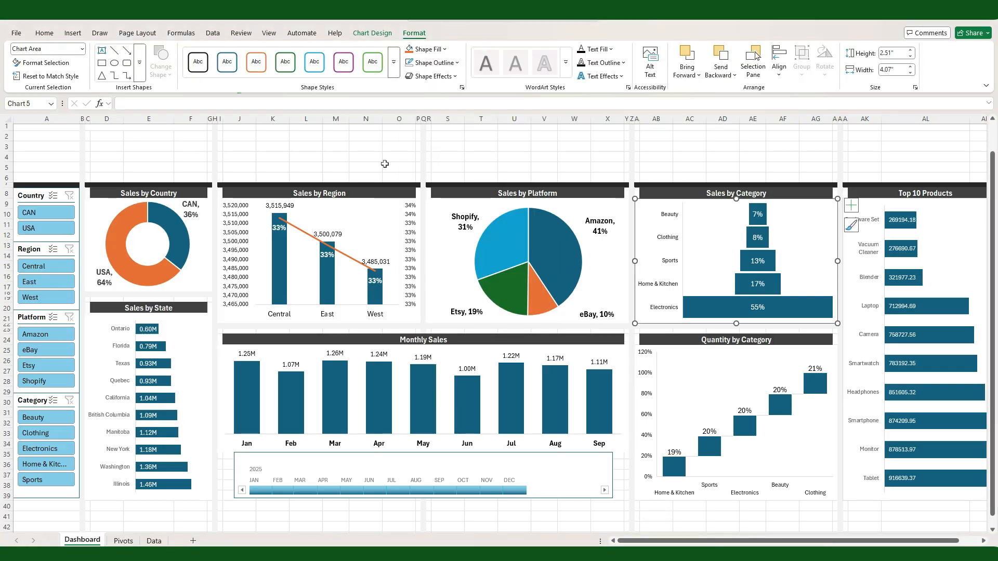
click(858, 498)
click(457, 33)
click(437, 63)
click(436, 257)
click(698, 158)
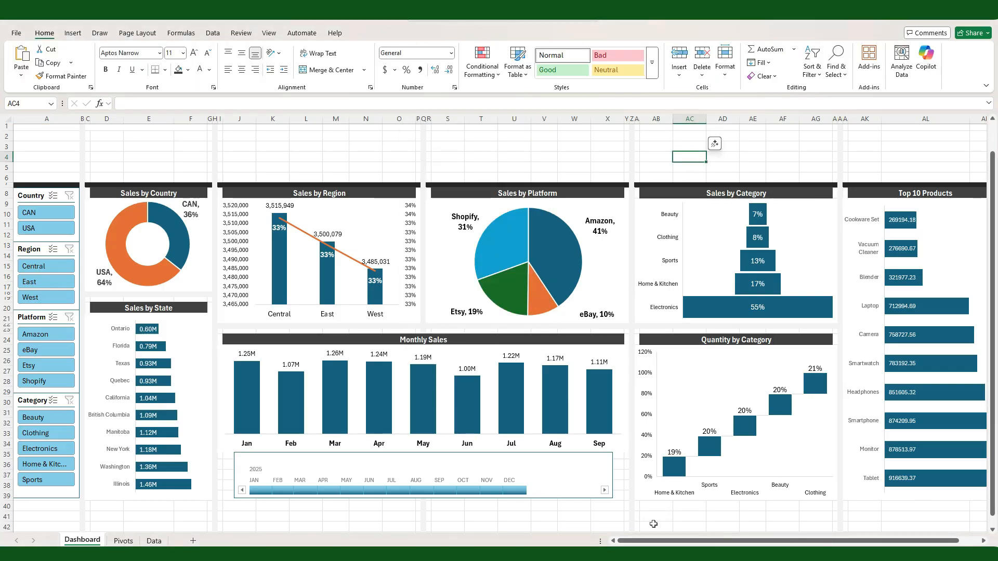
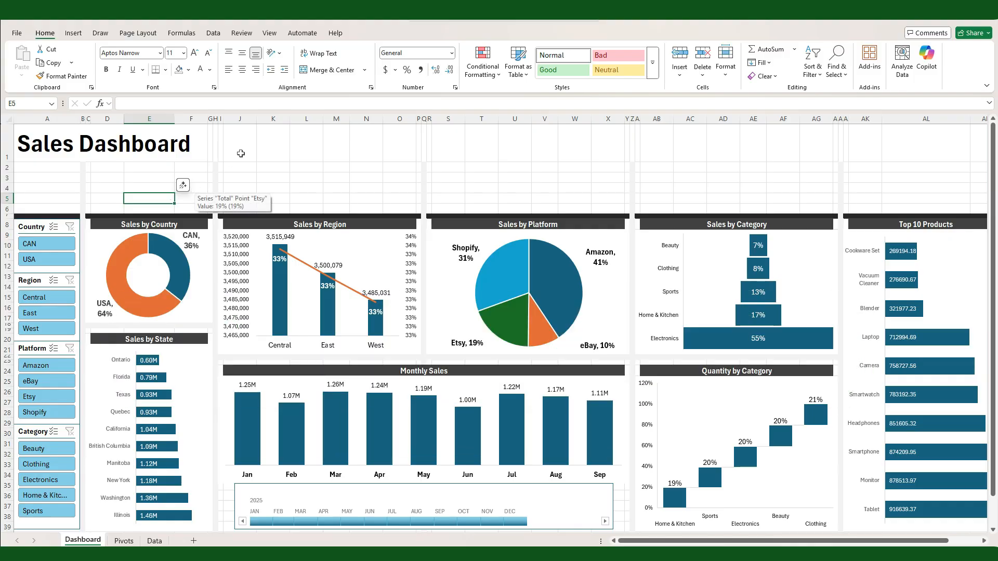
Step: Search the stock icons for "profit" and insert the gold bars, coins, banknotes, dollar sign and bar chart icons
click(241, 174)
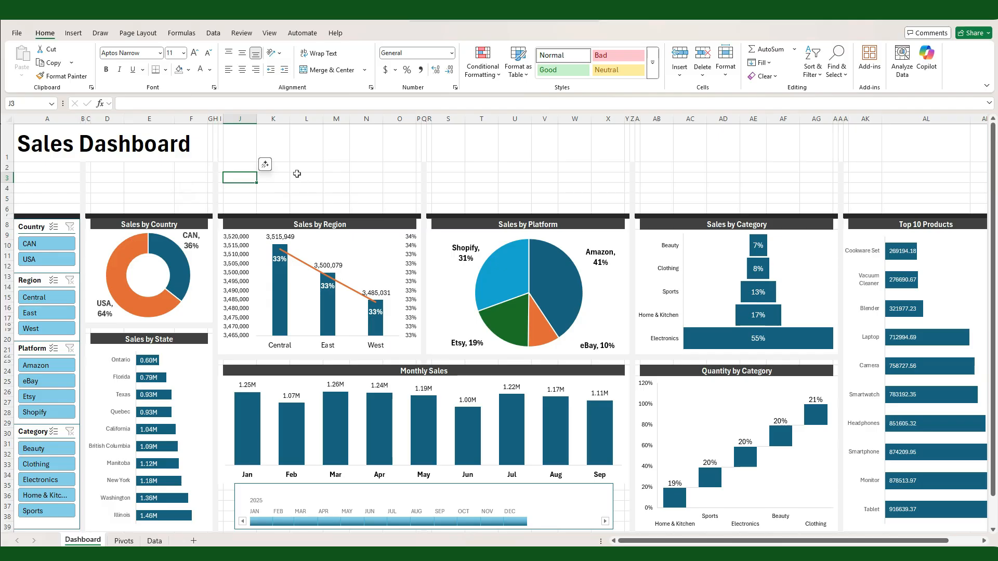
click(73, 33)
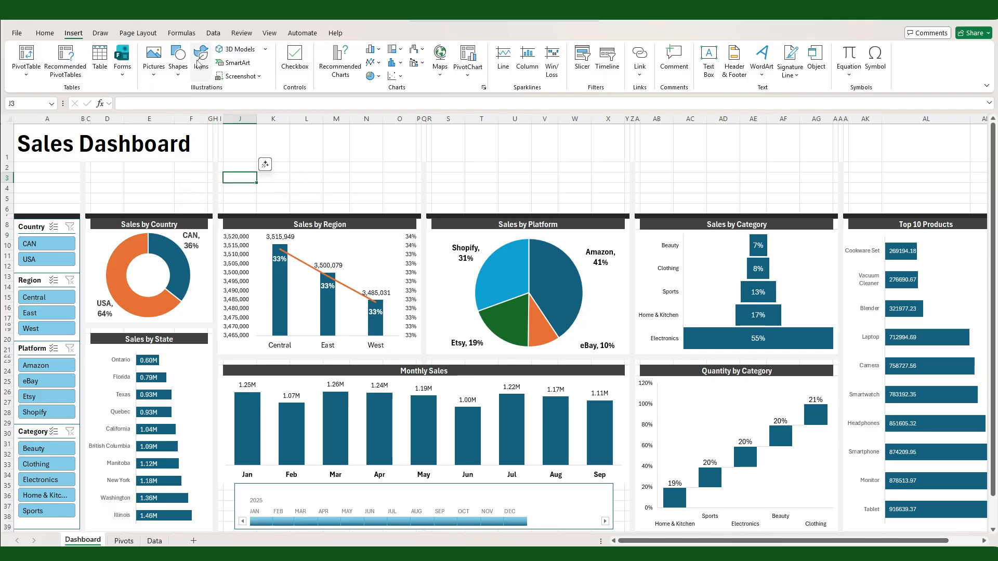
click(200, 61)
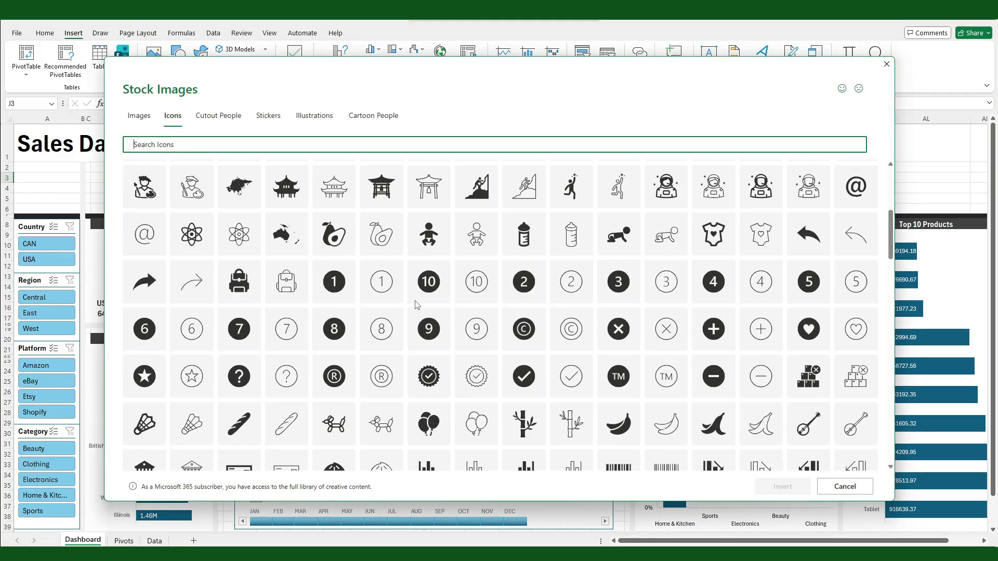
click(354, 145)
text(pro)
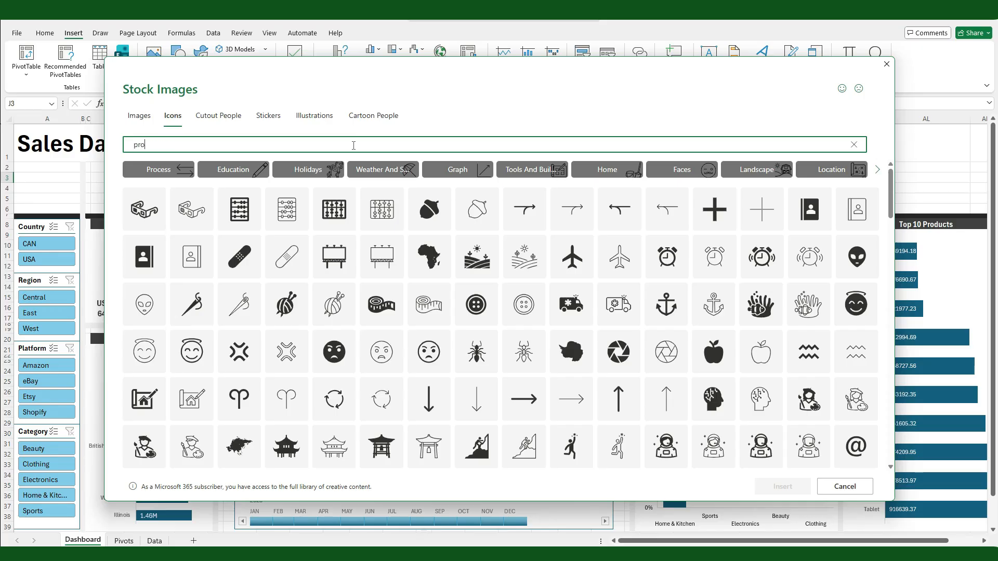
text(fit)
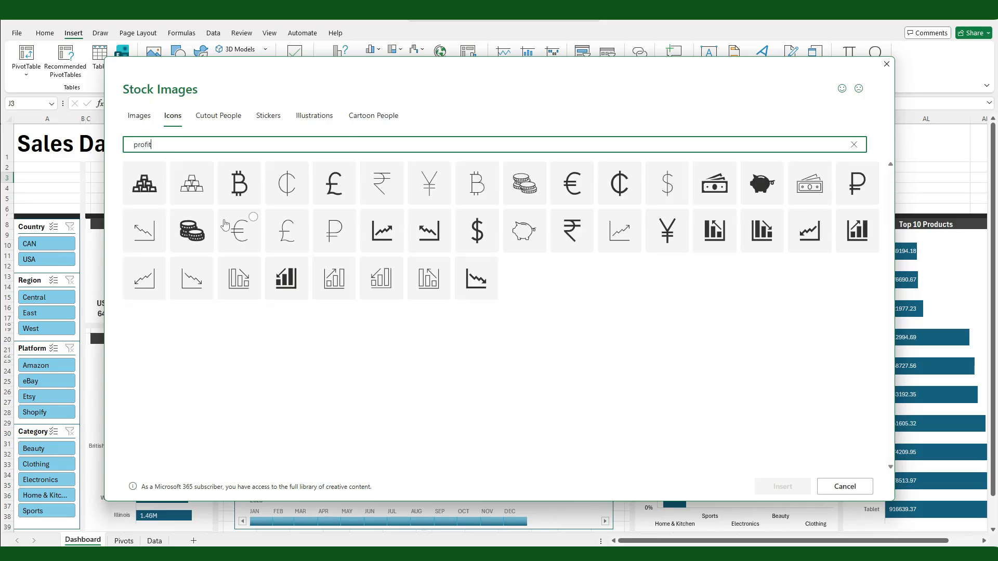
click(145, 183)
click(192, 230)
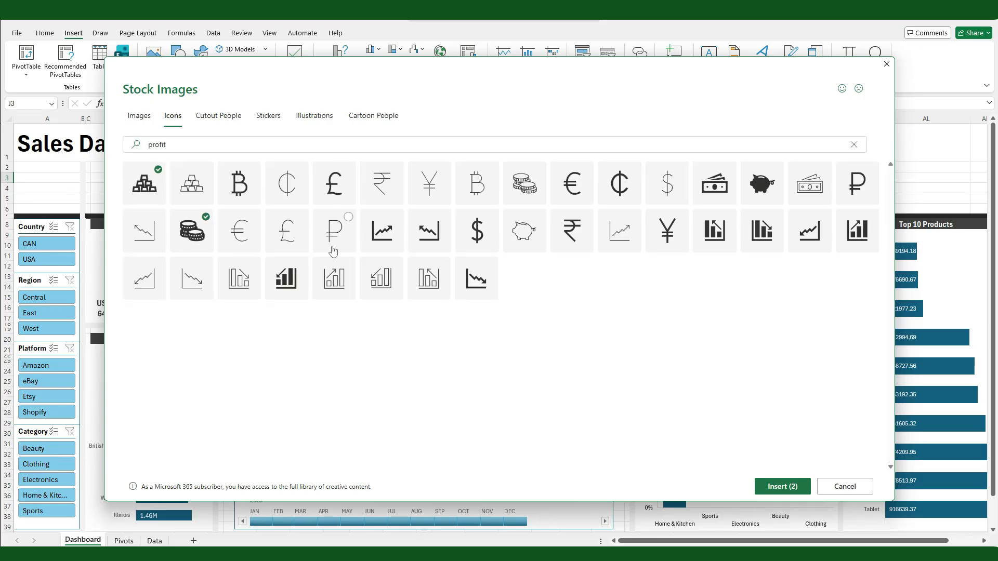
click(860, 229)
click(719, 187)
click(759, 491)
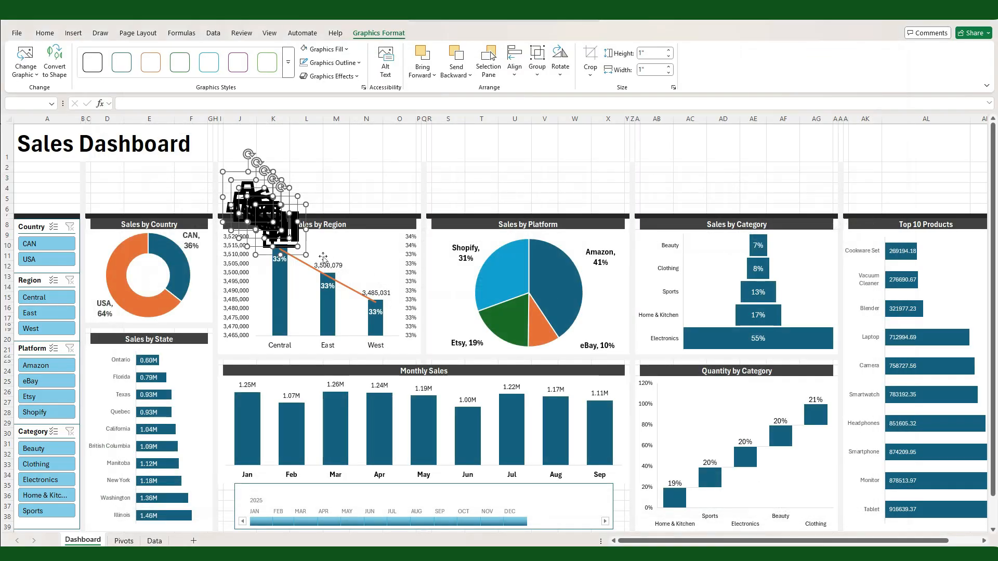
Step: Spread the five inserted icons out in a row beside the Sales Dashboard title
drag(265, 205, 334, 171)
drag(373, 207, 518, 147)
click(385, 179)
drag(336, 168, 470, 146)
drag(331, 164, 352, 149)
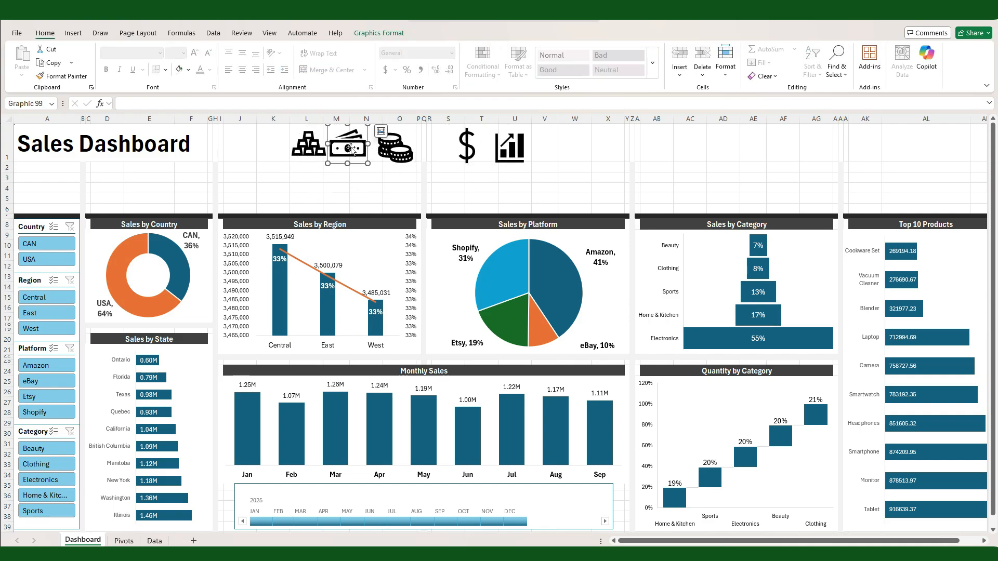
Step: Draw a rounded rectangle about 3.17" wide and 0.77" high below the Sales Dashboard title
click(257, 177)
click(74, 35)
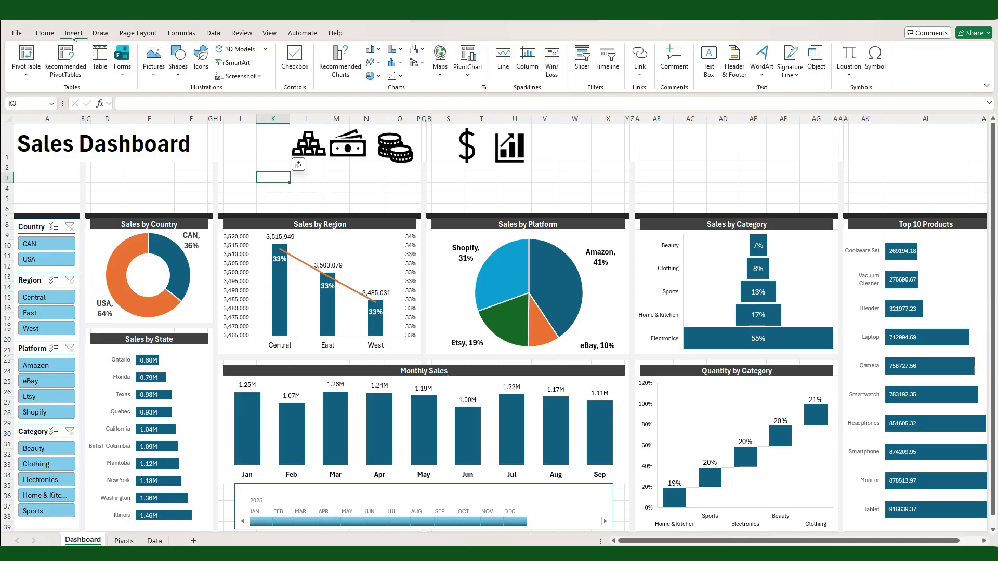
click(178, 57)
click(237, 116)
drag(36, 172, 195, 206)
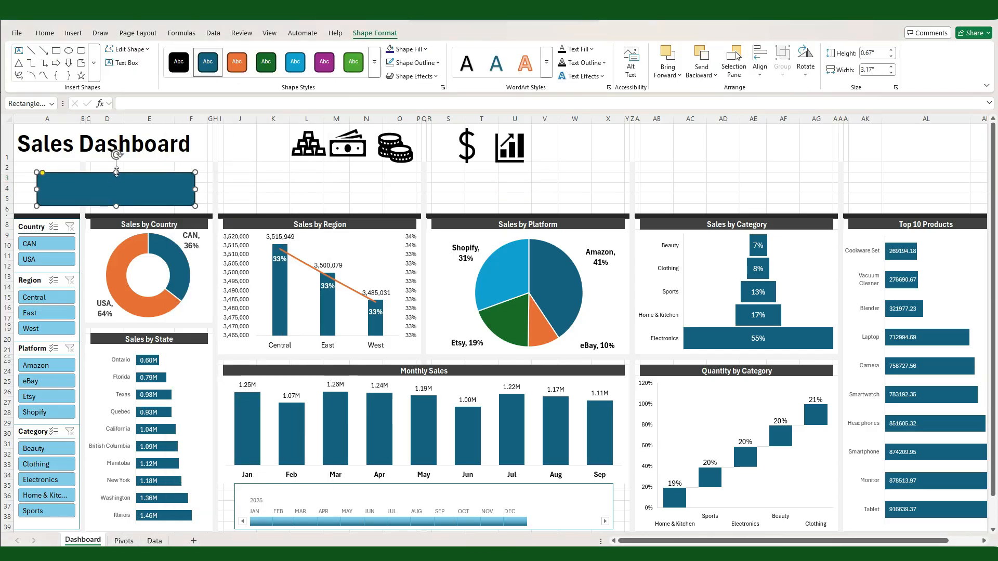
drag(116, 172, 116, 167)
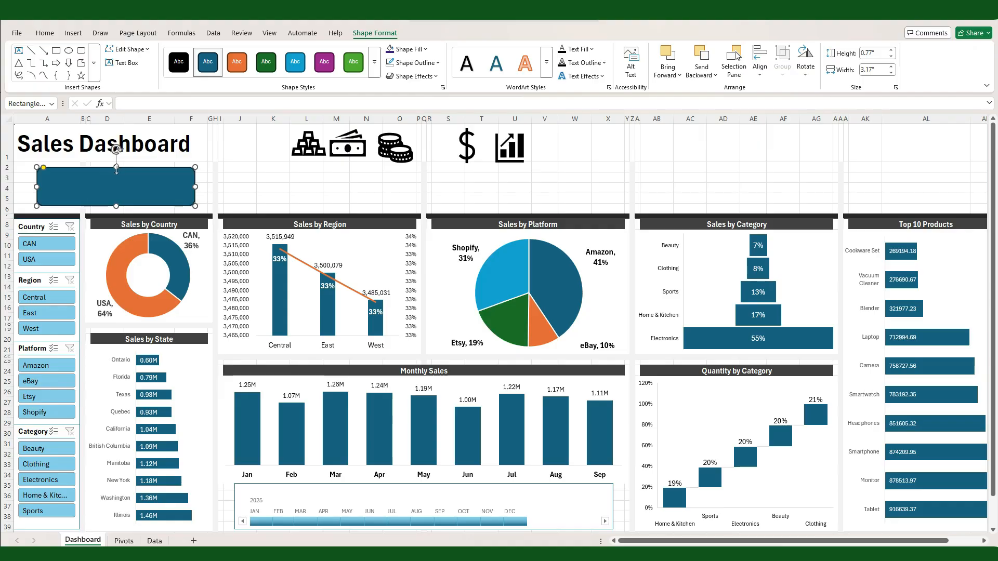
Step: Fill the rounded rectangle with the recently used dark purple and apply a preset shape effect with bevelled edges
click(374, 61)
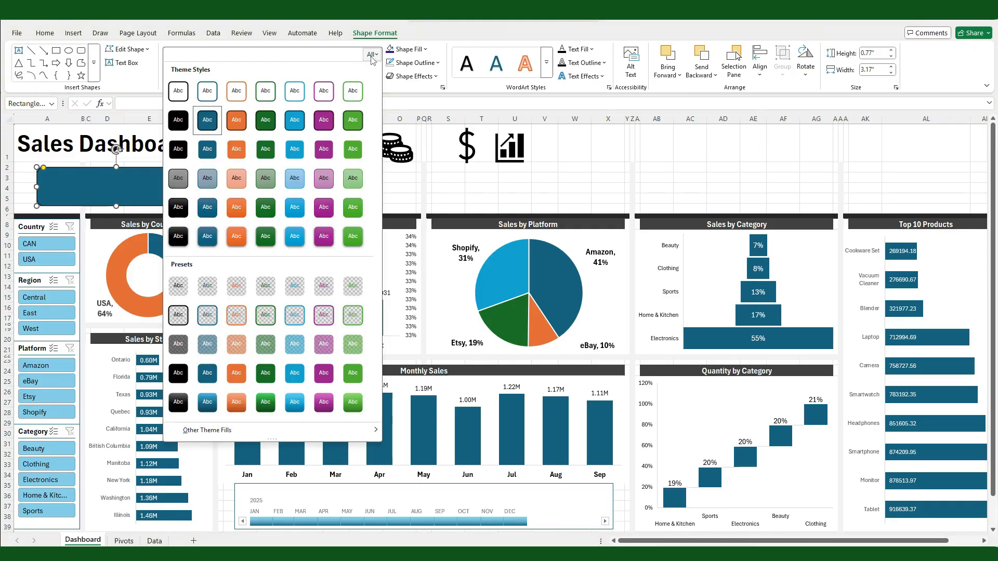
click(426, 50)
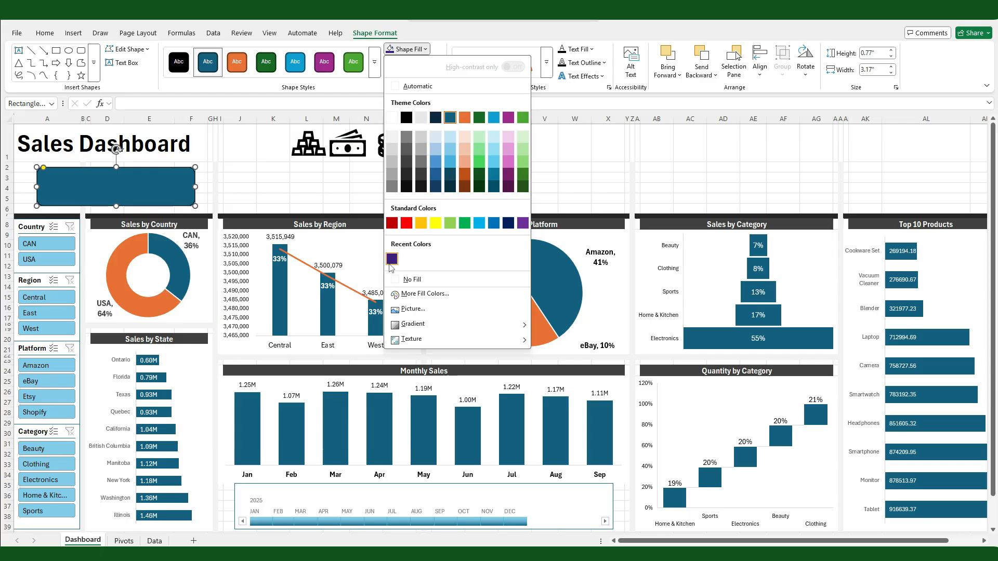
click(391, 259)
click(412, 77)
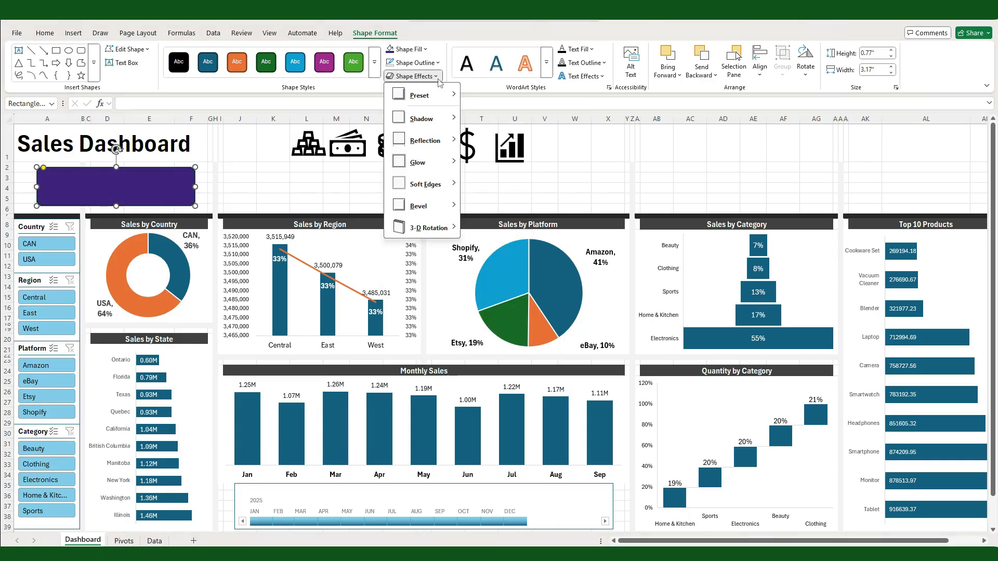
mouse_move(445, 103)
click(503, 162)
click(237, 176)
click(149, 188)
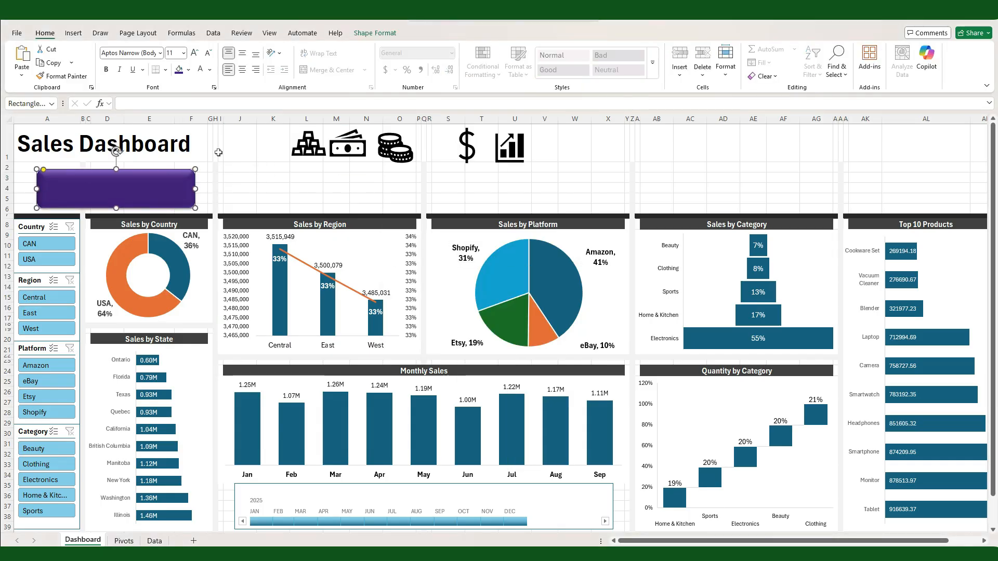
Step: Nudge the purple rectangle down, make row 5 slightly taller and adjust the rectangle's height to fit above the charts
key(Down)
key(Escape)
click(7, 198)
drag(7, 204, 7, 207)
click(115, 192)
drag(115, 212, 115, 208)
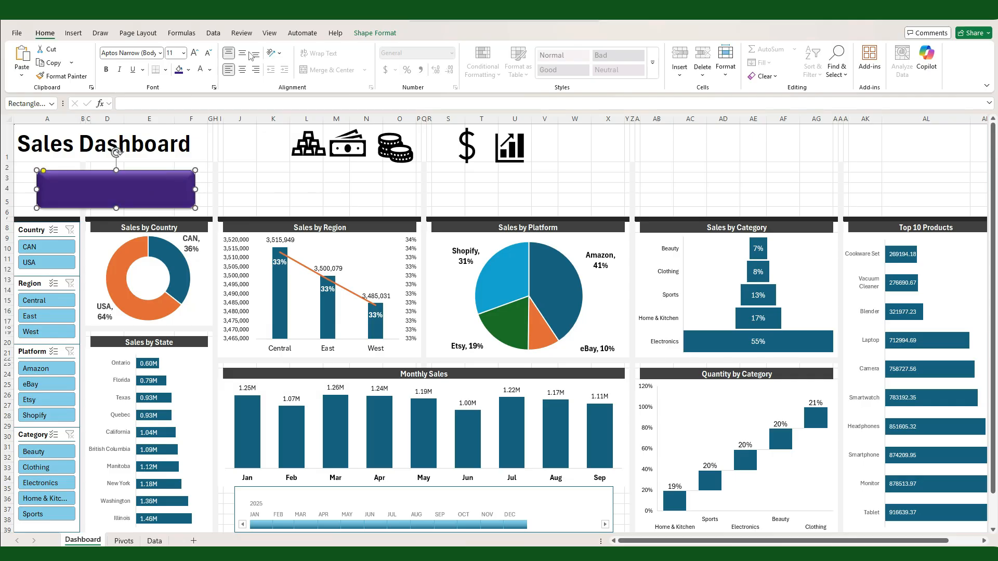
Step: Add a text box on the purple rectangle and link it to the Total Sales label in Pivots!A27
click(72, 34)
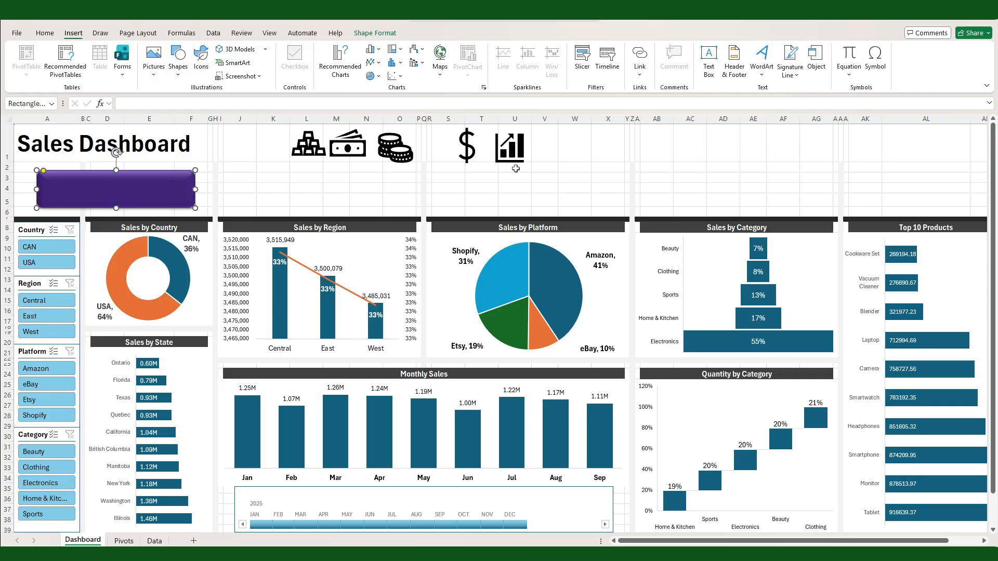
click(710, 56)
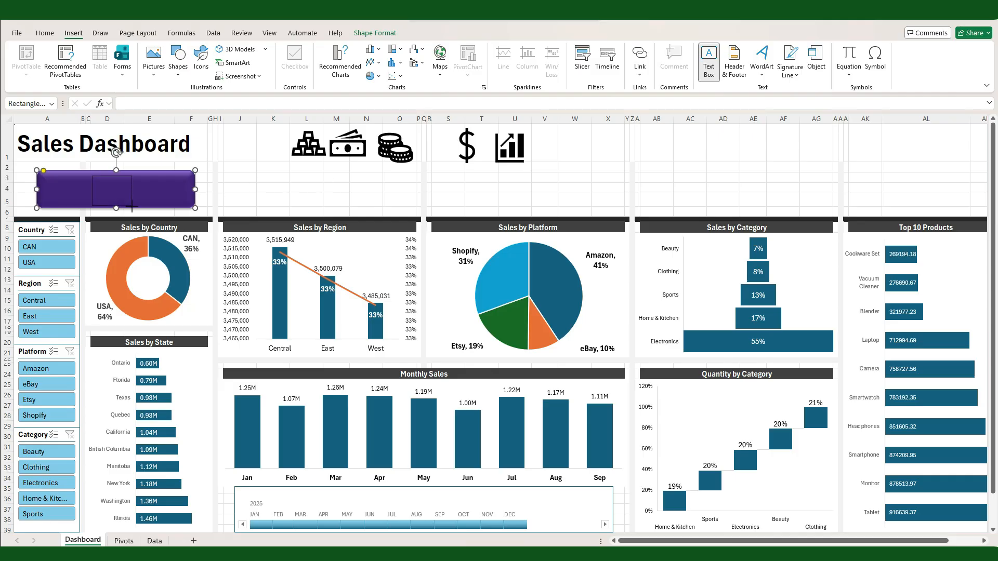
drag(132, 207, 131, 207)
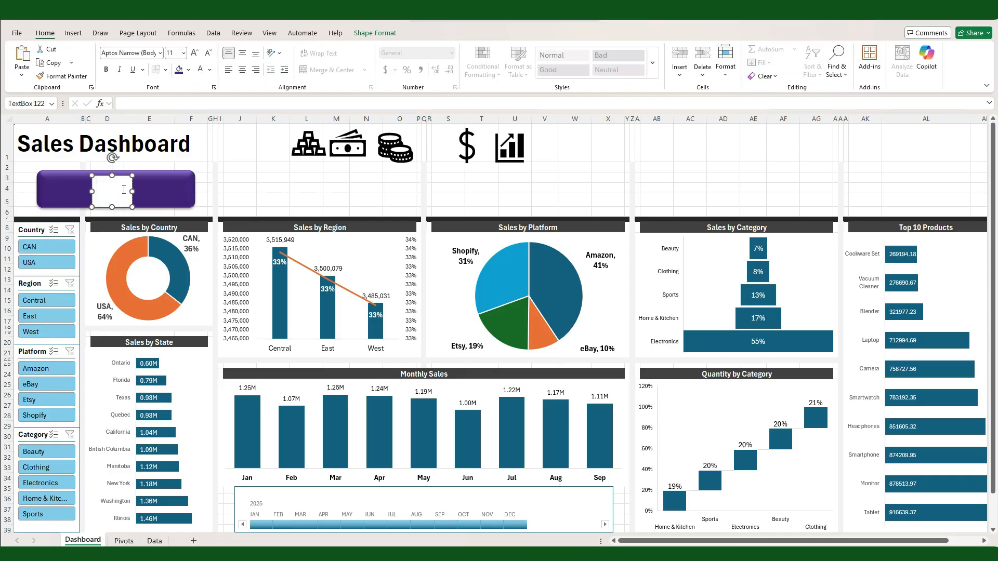
click(149, 105)
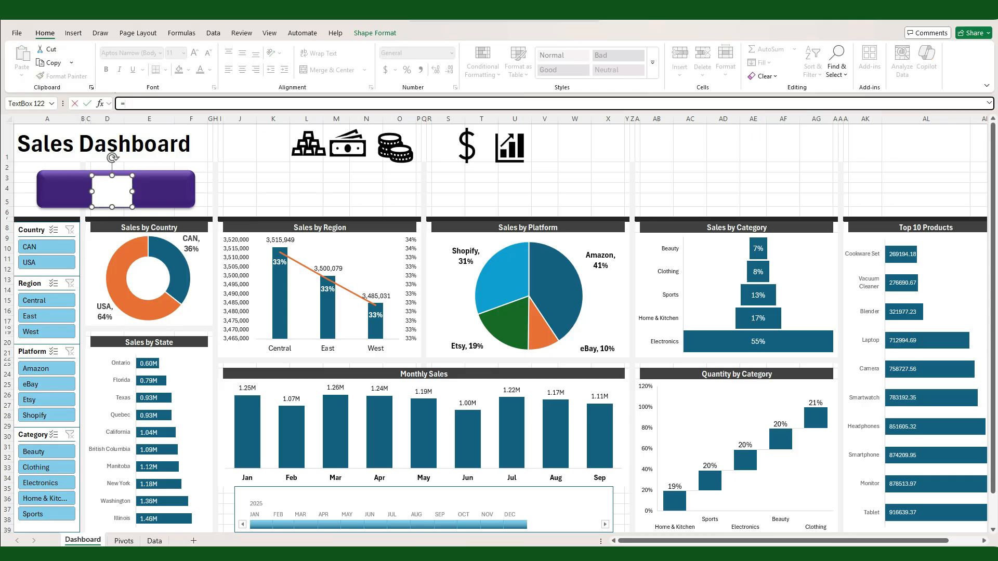
click(119, 542)
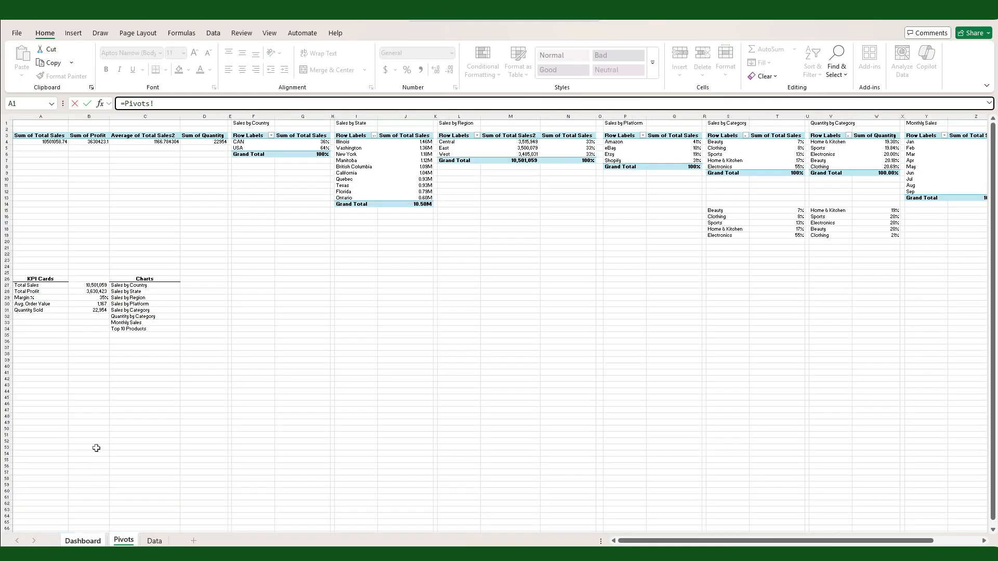
click(28, 286)
key(Return)
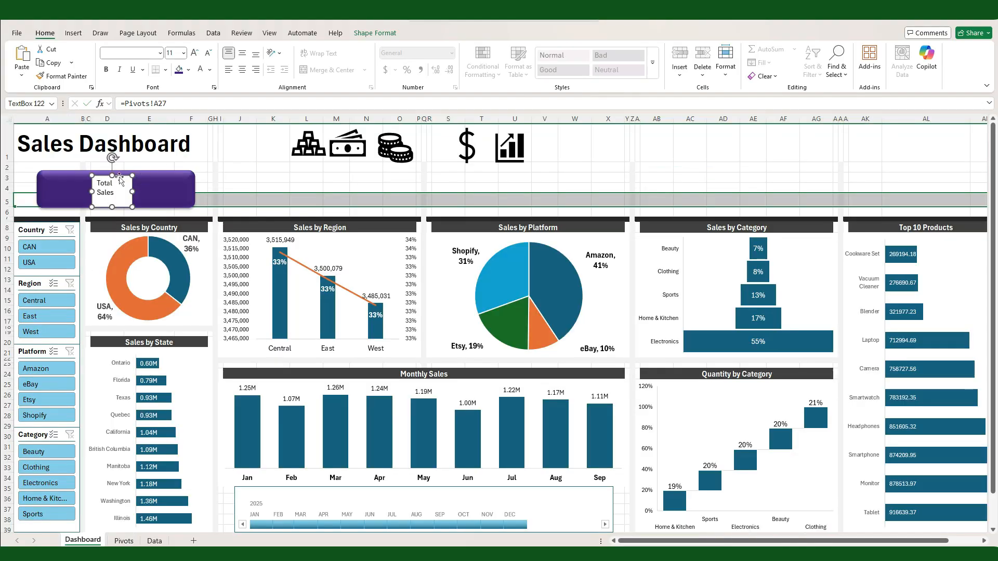
Step: Duplicate the Total Sales text box beside it, link the copy to Pivots!B27 and widen it
drag(121, 176, 163, 176)
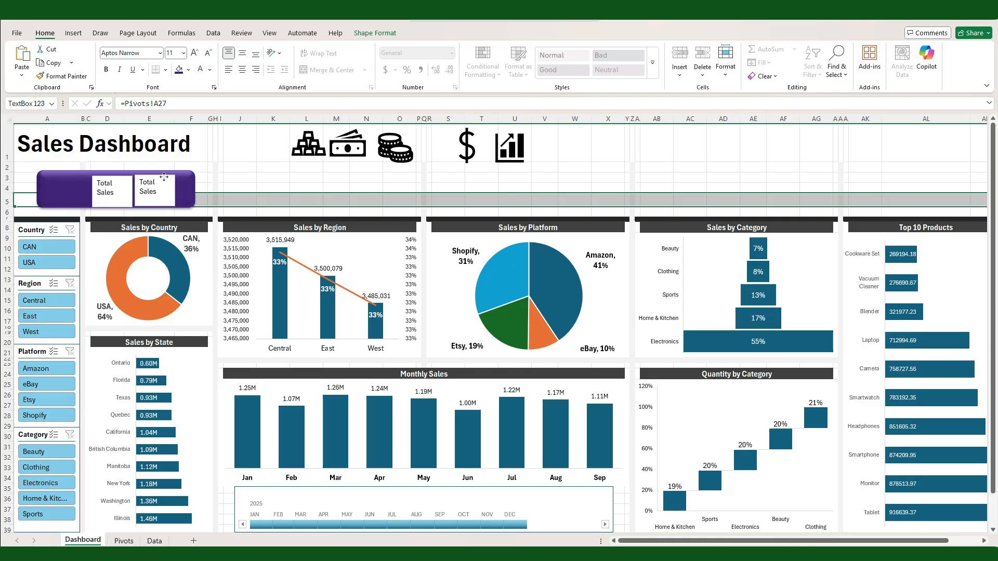
click(159, 187)
click(167, 104)
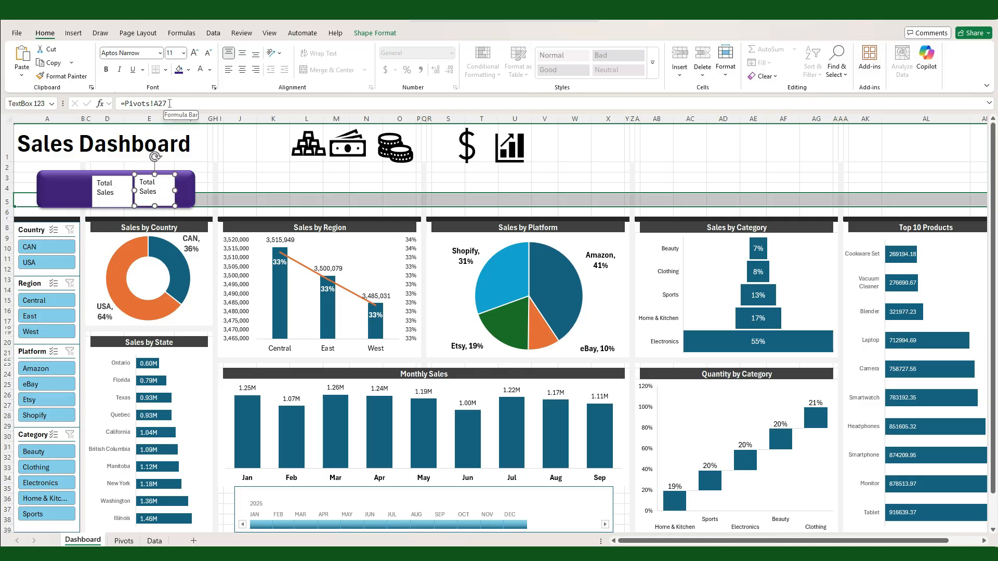
key(BackSpace)
key(BackSpace)
key(BackSpace)
click(124, 540)
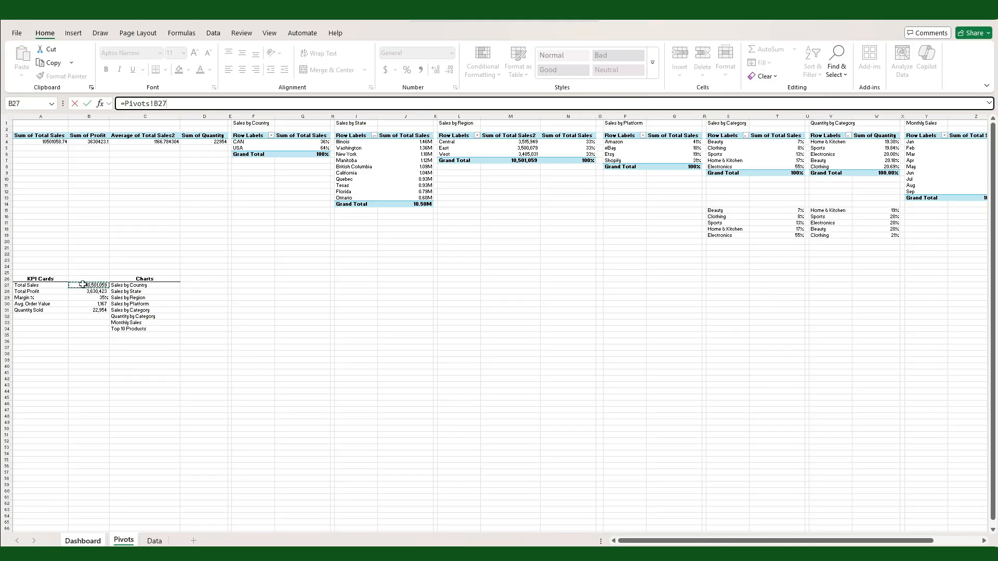
key(Return)
drag(176, 189, 189, 189)
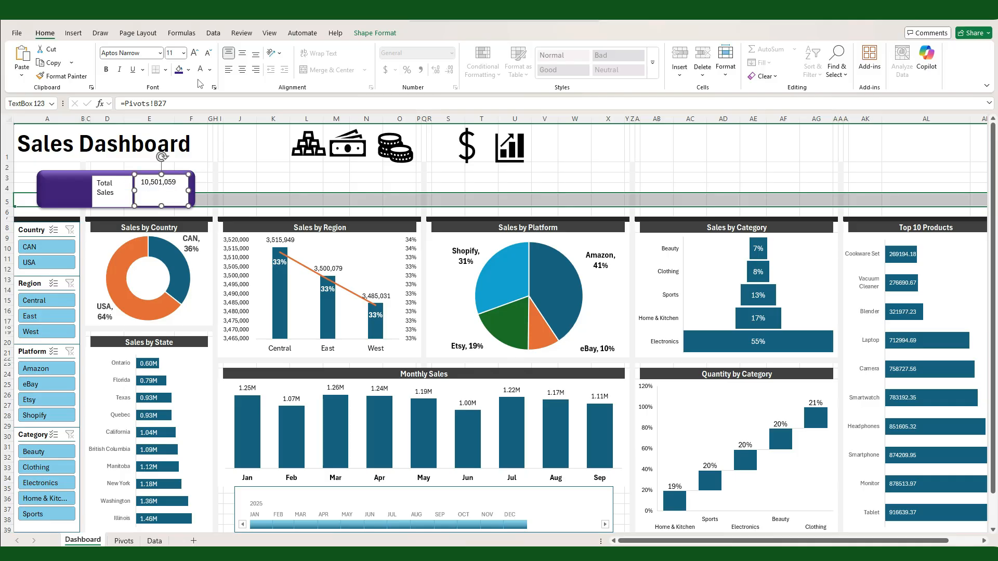
Step: Make the total sales value bold with a larger font, resize its text box and middle-align the text
click(183, 53)
click(106, 69)
click(240, 178)
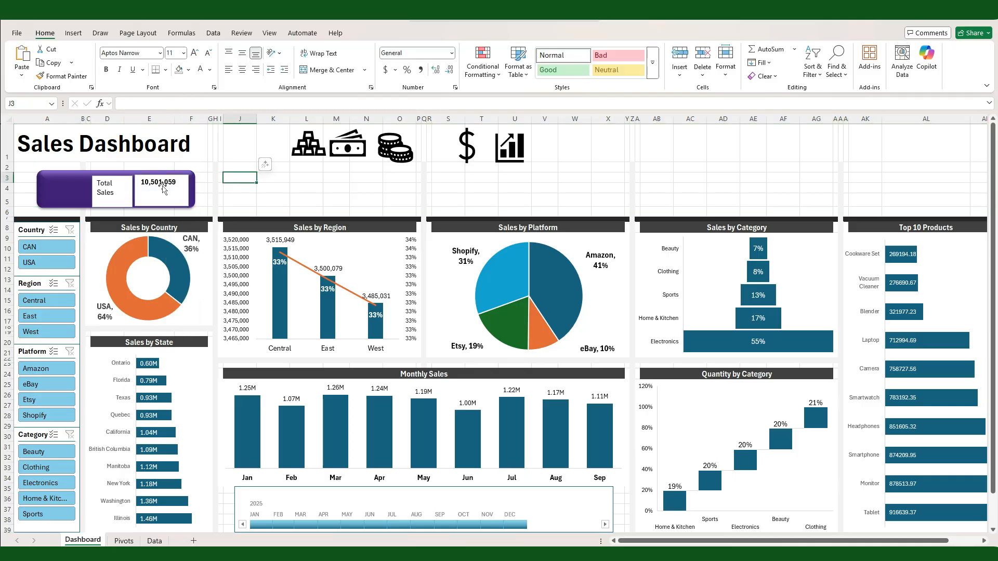
click(163, 184)
click(184, 53)
click(175, 176)
drag(190, 192, 152, 172)
click(242, 53)
Step: Format the Total Sales label as bold, 16 pt and middle-aligned, and fit its text box beside the value
click(104, 202)
click(184, 53)
click(174, 128)
click(242, 53)
click(130, 175)
click(106, 172)
key(Right)
click(276, 200)
Step: Extend the purple rectangle's left edge slightly outward and group the rectangle with both text boxes
click(49, 192)
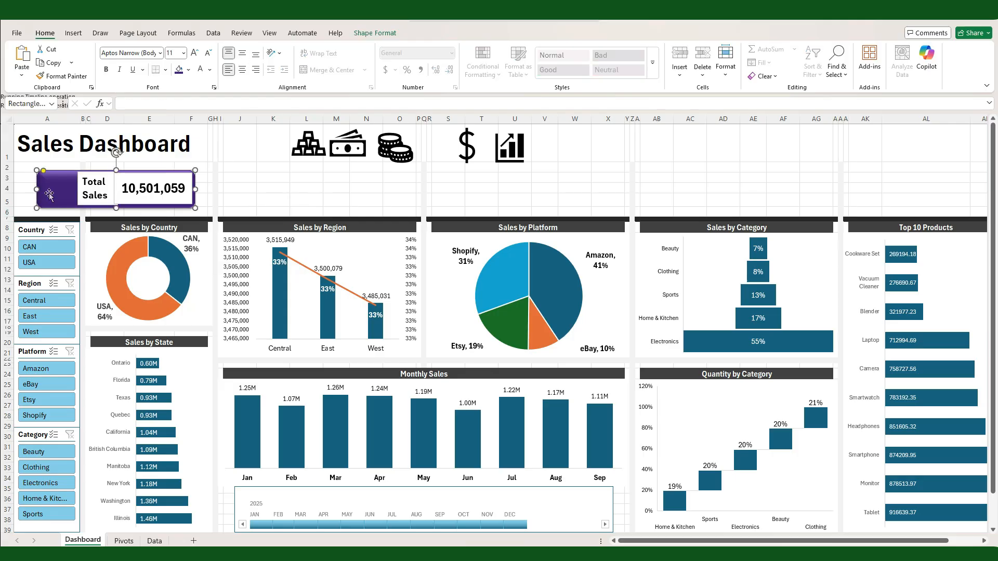
drag(37, 189, 29, 189)
click(83, 200)
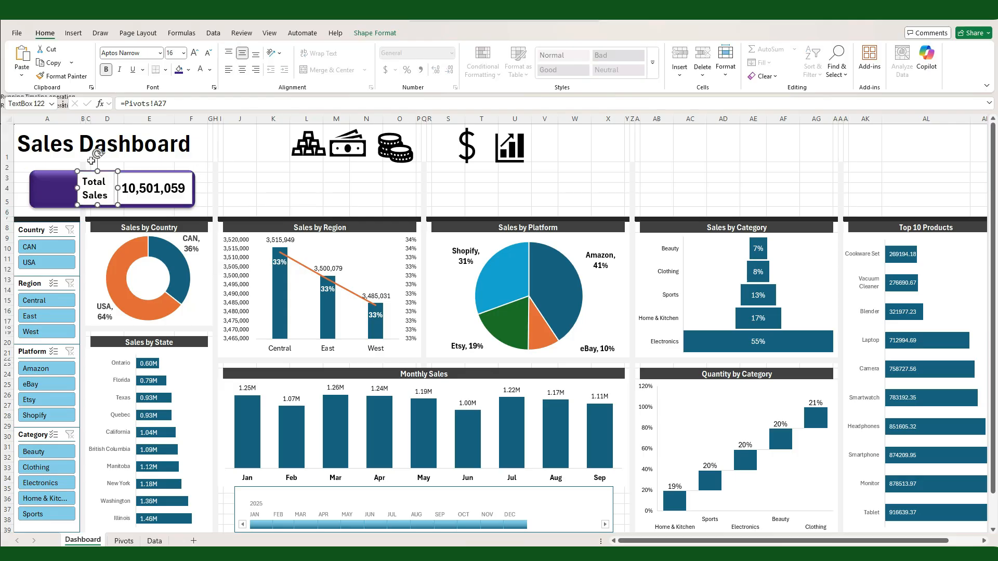
click(54, 198)
shift+click(88, 200)
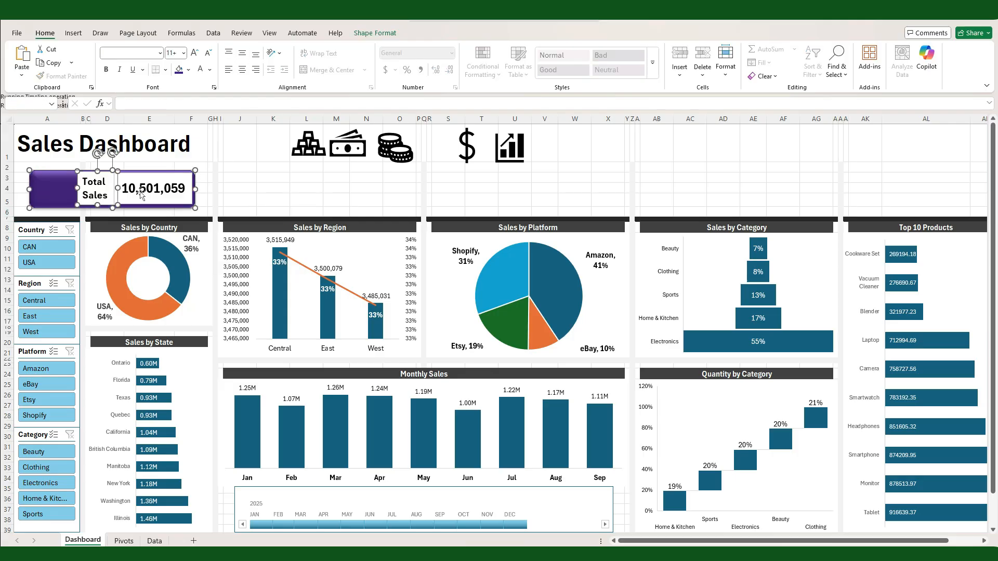
shift+click(140, 193)
click(370, 34)
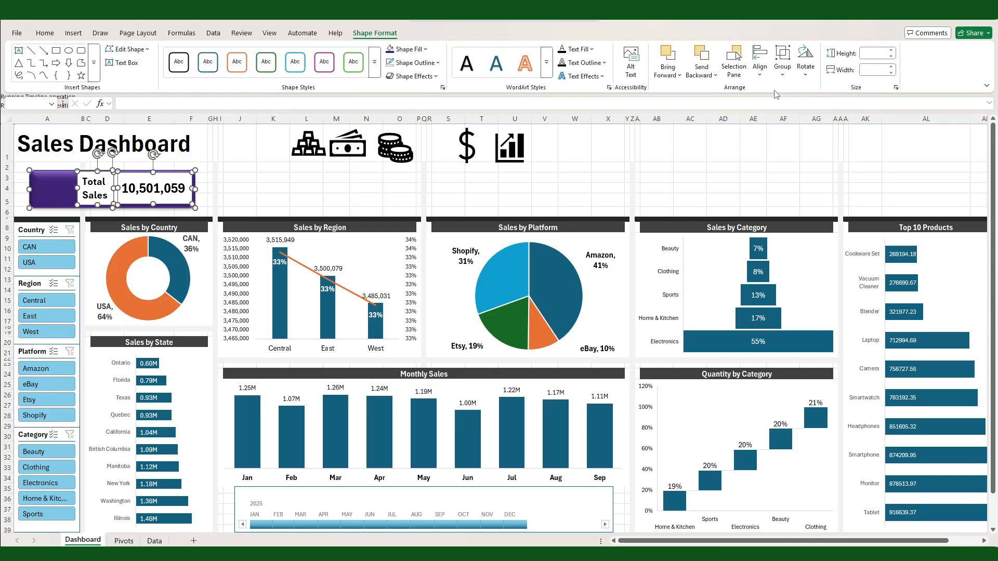
click(782, 68)
click(786, 91)
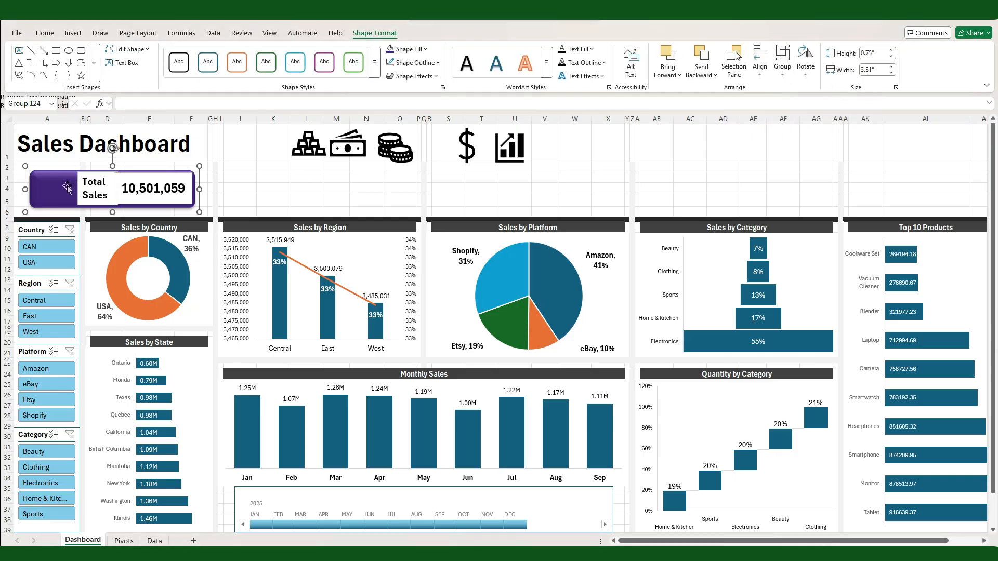
Step: Duplicate the grouped Total Sales card to make five cards spread across the rows above the charts
ctrl+drag(68, 187, 837, 200)
drag(58, 188, 598, 200)
key(ctrl+d)
key(ctrl+d)
key(ctrl+d)
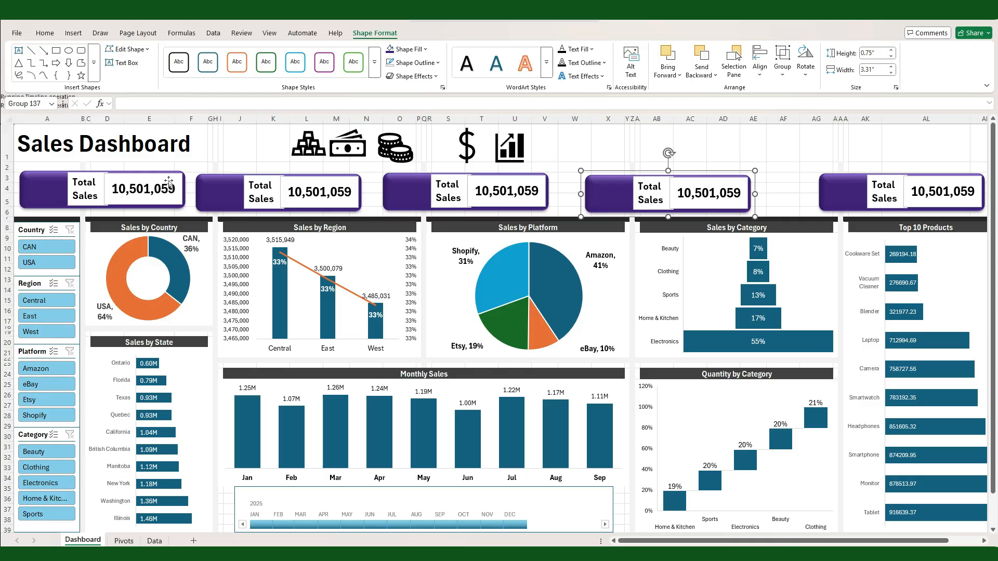
Step: Select all five KPI cards and move them up slightly, clear of the chart headers
shift+click(48, 197)
shift+click(216, 203)
shift+click(423, 201)
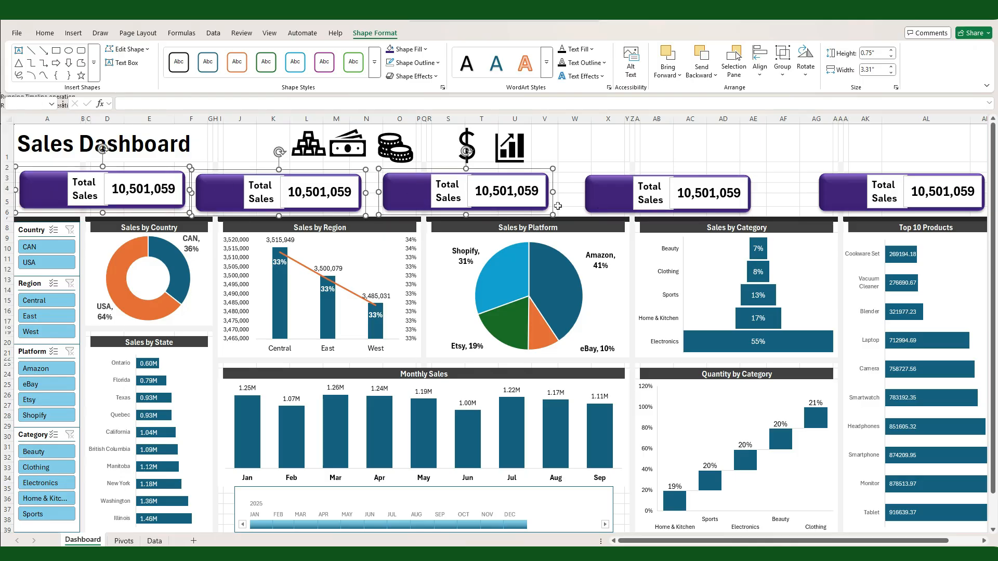
shift+click(835, 192)
drag(640, 199, 640, 197)
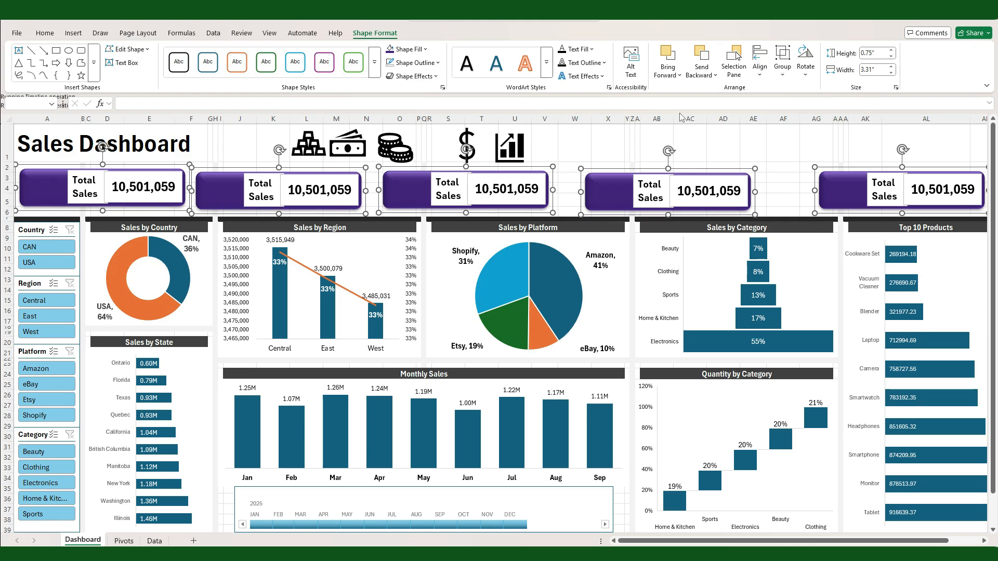
Step: Undo the last nudge of the five KPI cards, align their tops and distribute them evenly across the row
key(ctrl+z)
click(759, 62)
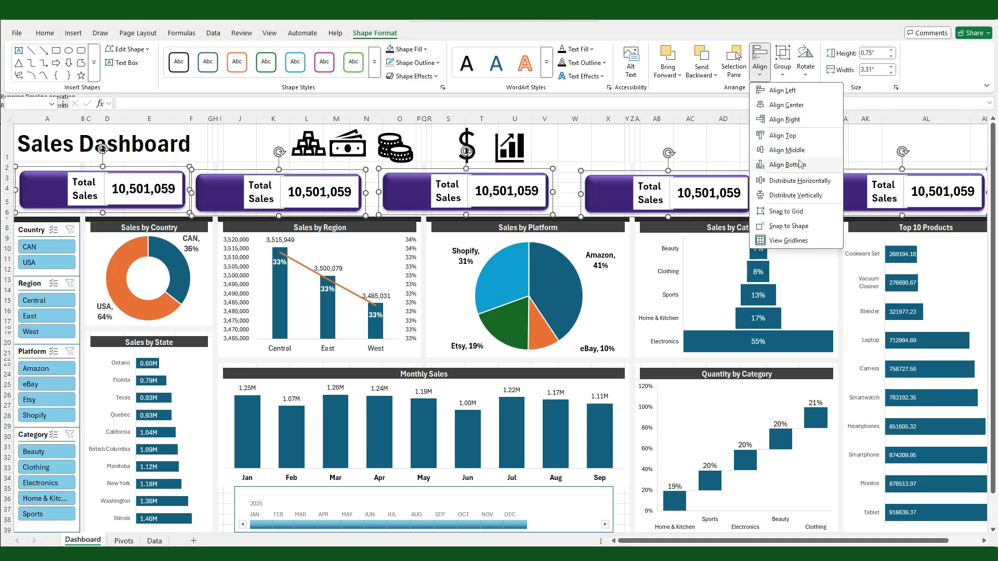
click(791, 136)
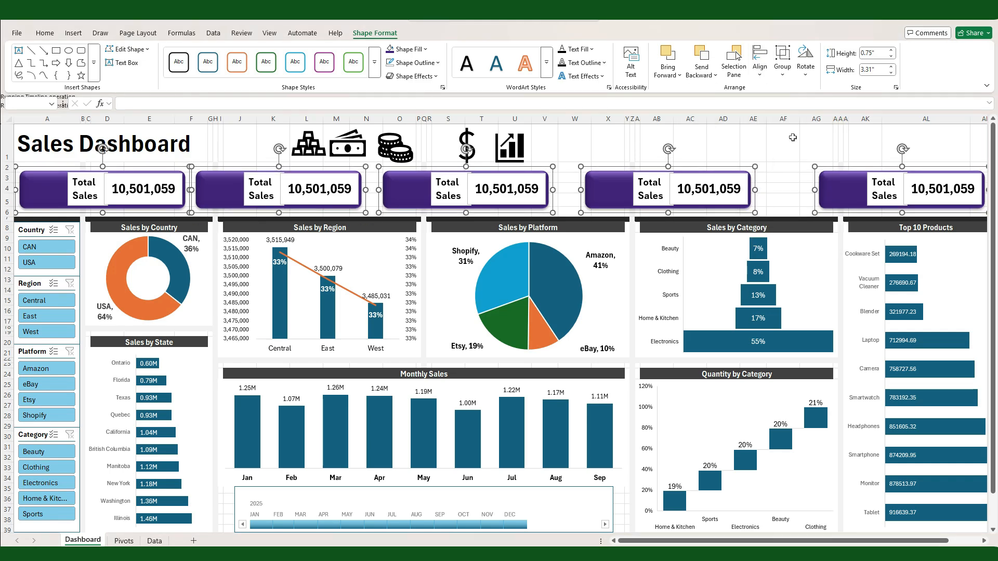
click(759, 62)
click(772, 186)
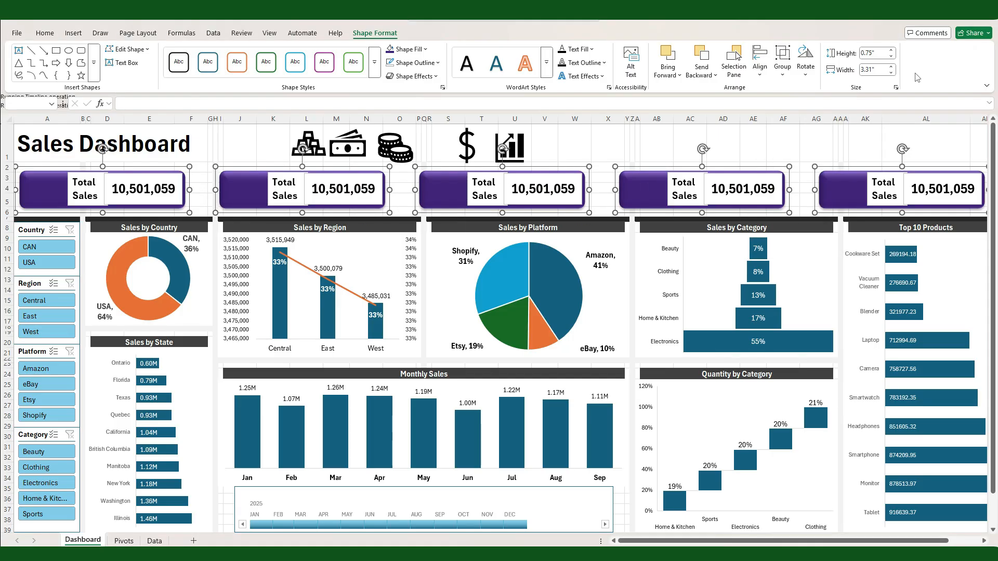
Step: Widen the five KPI cards to 3.5" and nudge the last card slightly left to stay within the dashboard
click(891, 67)
click(891, 66)
click(868, 147)
click(856, 192)
key(Left)
key(Left)
key(Left)
key(Left)
key(Left)
key(Left)
key(Left)
key(Left)
Step: Select all five KPI cards, distribute them horizontally again and adjust their height slightly in the space above the charts
shift+click(645, 195)
shift+click(430, 199)
shift+click(239, 200)
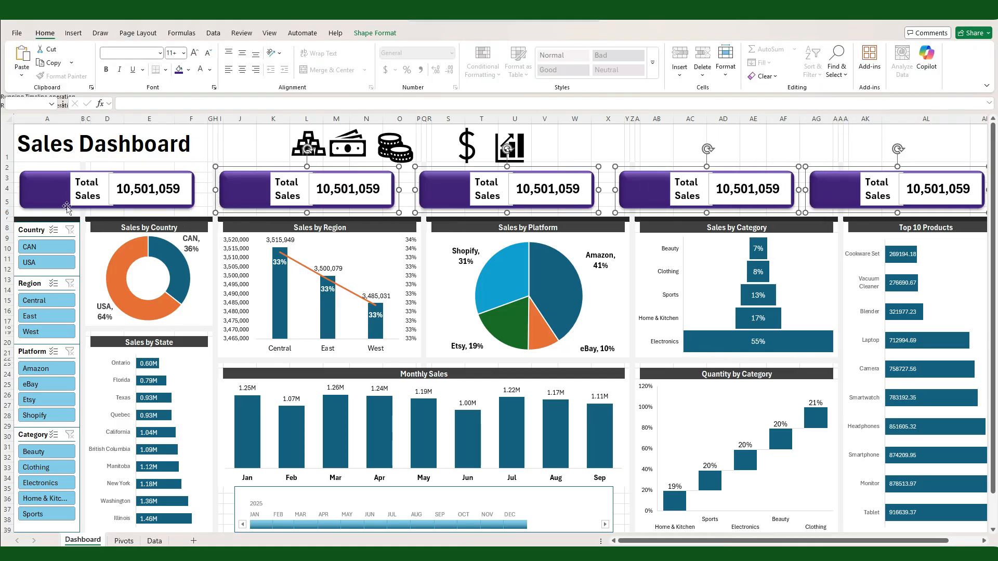
shift+click(41, 188)
key(Up)
key(Up)
click(374, 33)
click(760, 63)
click(790, 184)
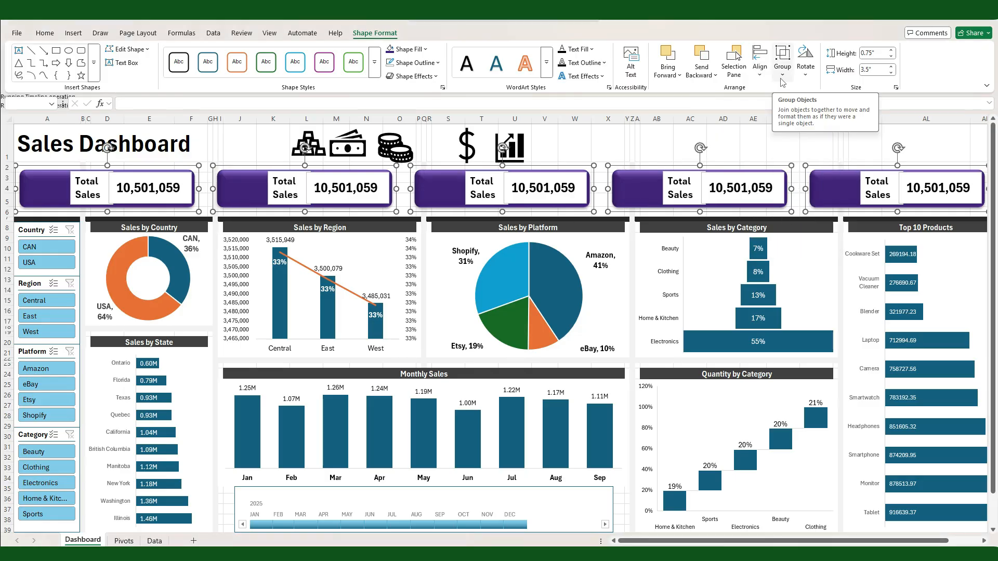
key(Down)
key(Down)
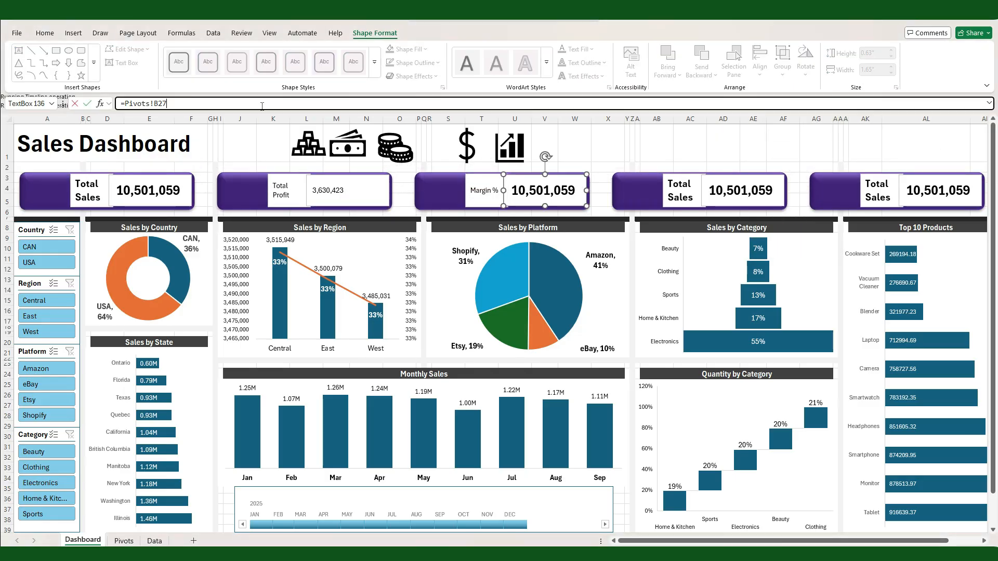
Step: Link the value text box of the Margin % card to =Pivots!B27
key(Return)
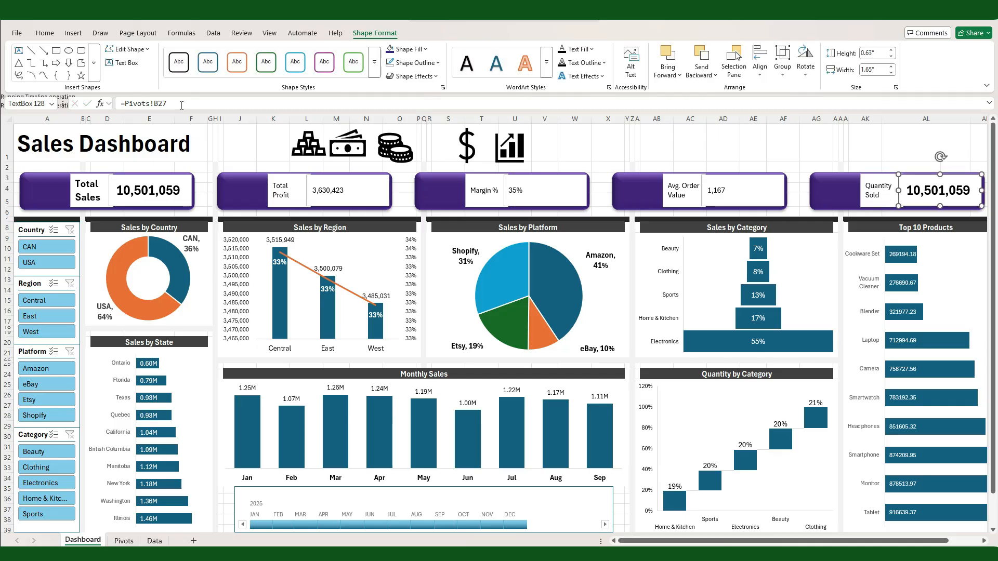
key(Return)
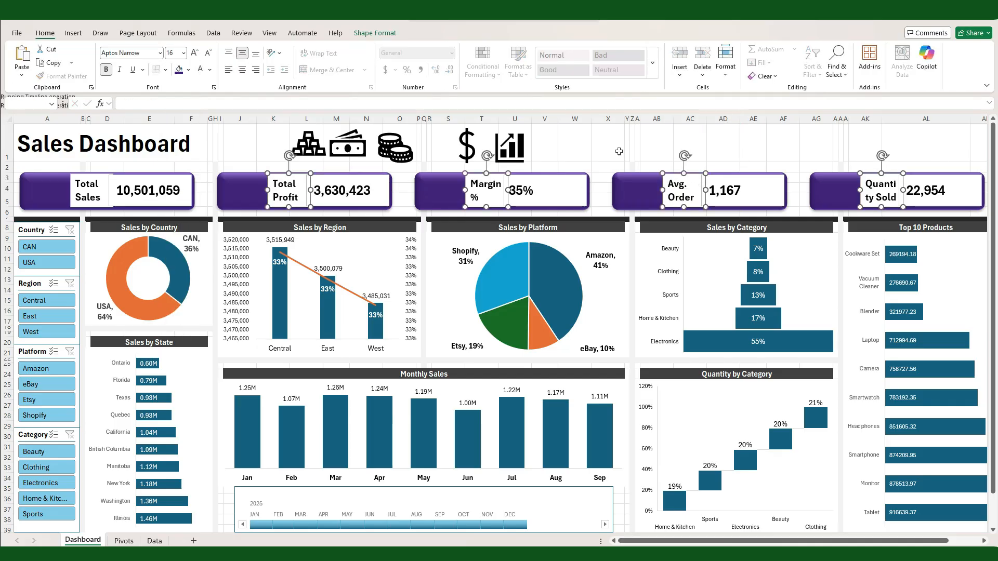
Step: Narrow the value boxes and widen the label boxes on the Margin % and Avg. Order Value cards so the labels fit
click(527, 190)
drag(507, 190, 519, 190)
drag(504, 190, 516, 190)
click(725, 190)
click(681, 190)
drag(701, 190, 725, 190)
Step: Narrow the value box of the Quantity Sold card and widen its label box to fit the full text
click(919, 190)
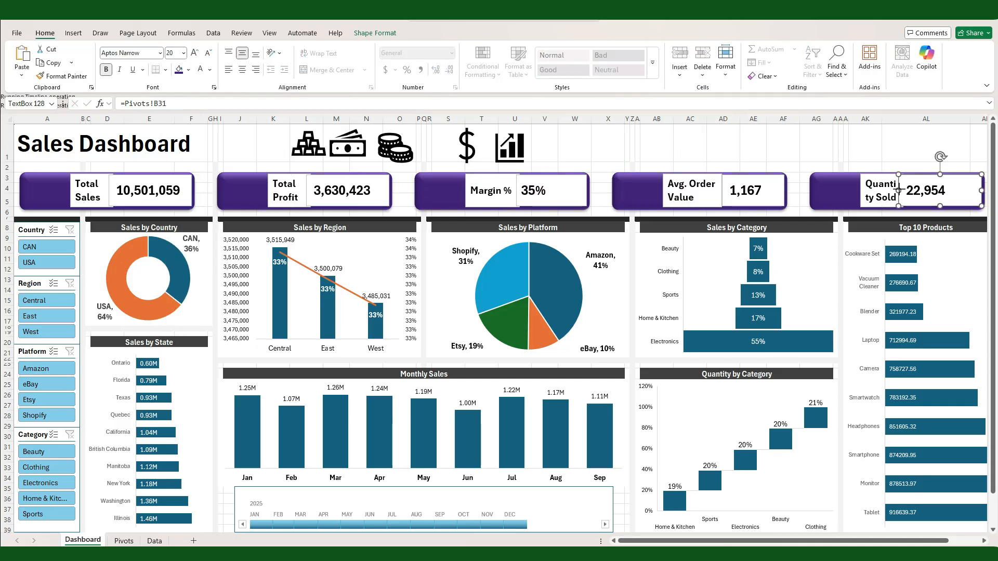
drag(898, 190, 911, 190)
click(879, 190)
drag(898, 190, 911, 191)
click(783, 145)
Step: Remove the fill and the outline from the label and value text boxes of all five KPI cards
click(936, 192)
ctrl+click(883, 193)
ctrl+click(746, 193)
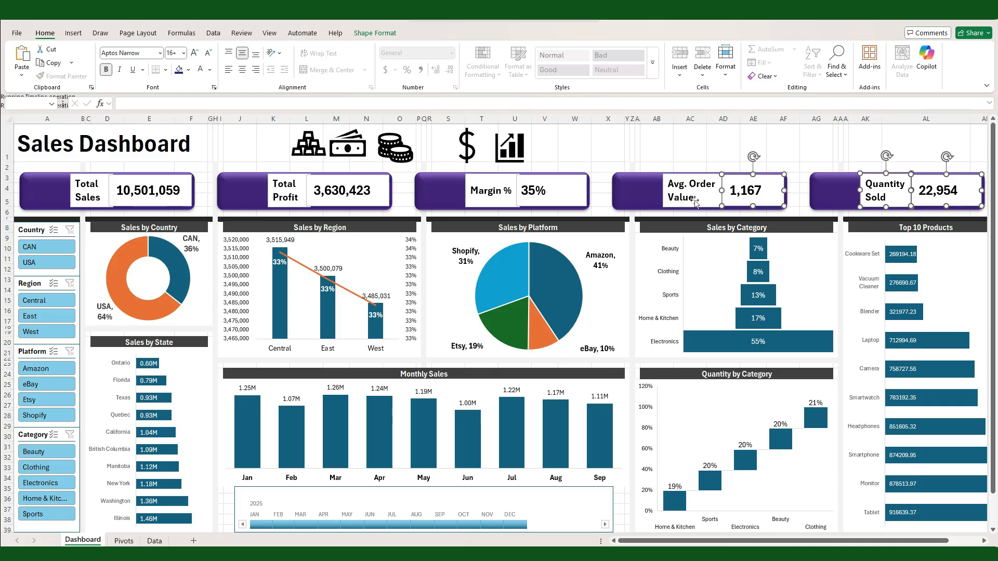
ctrl+click(696, 200)
ctrl+click(551, 190)
ctrl+click(488, 190)
ctrl+click(345, 190)
ctrl+click(285, 190)
ctrl+click(148, 190)
ctrl+click(87, 190)
click(379, 33)
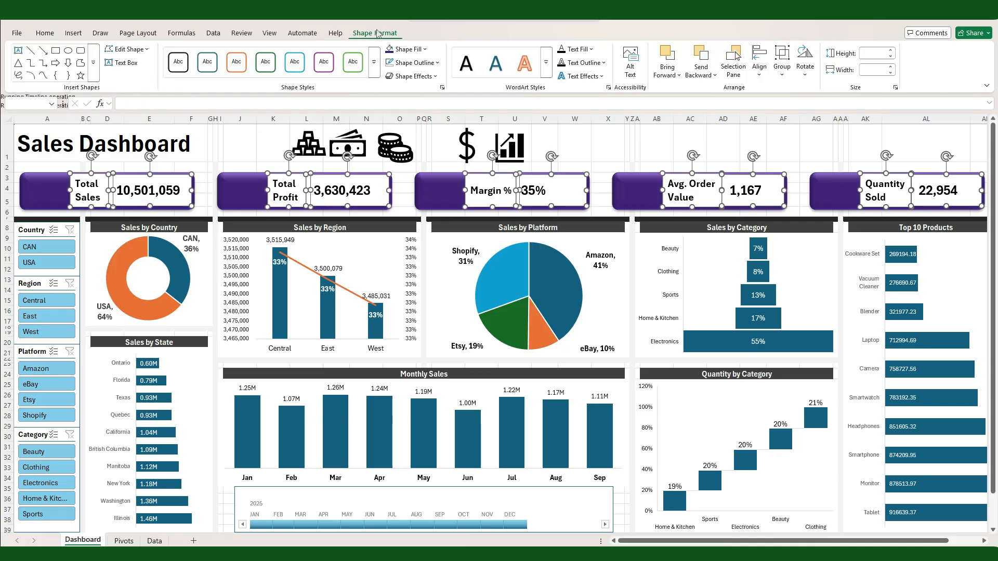
click(404, 49)
click(418, 279)
click(414, 62)
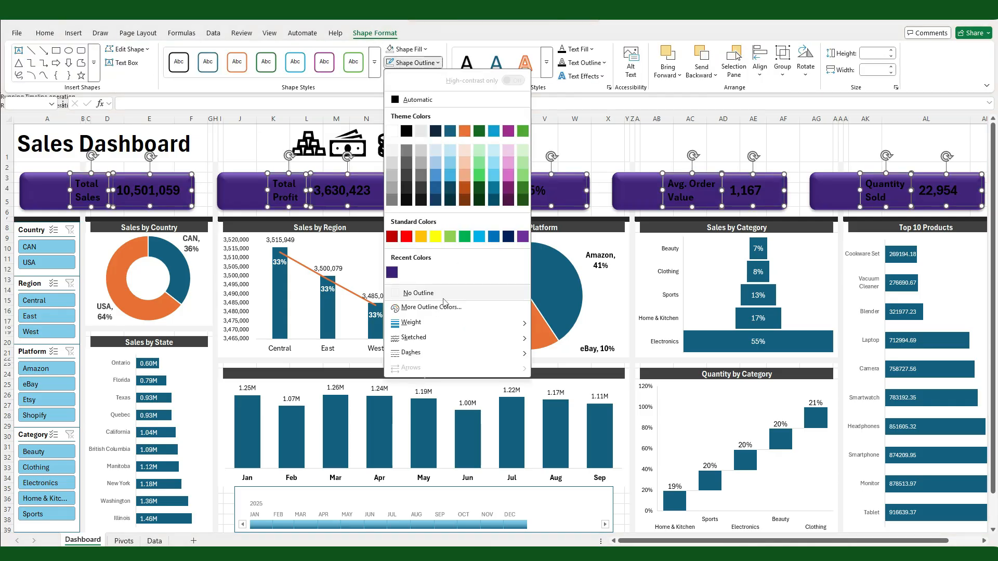
click(443, 296)
Step: Set the font color of all KPI card labels and values to white
click(44, 33)
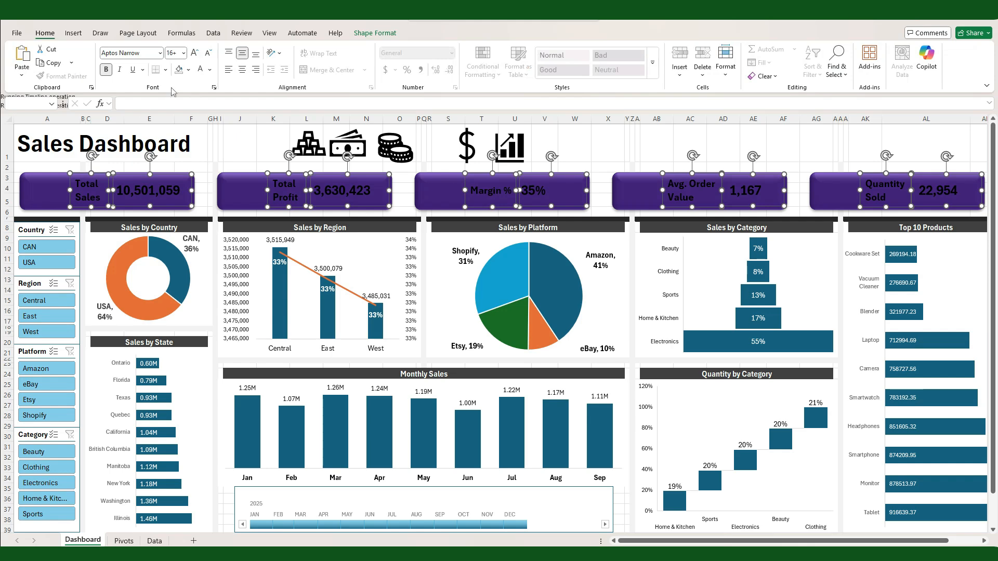
click(201, 71)
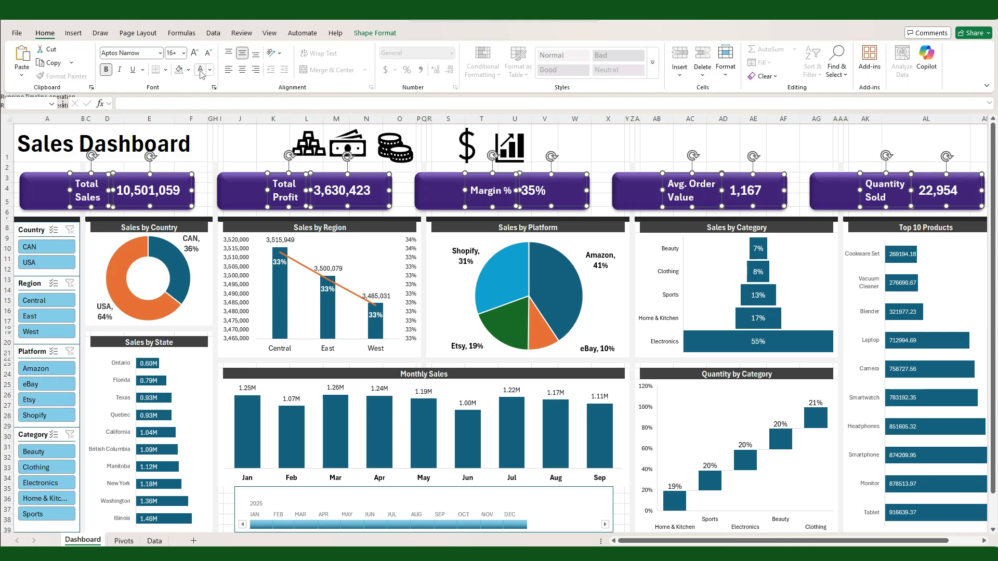
click(639, 147)
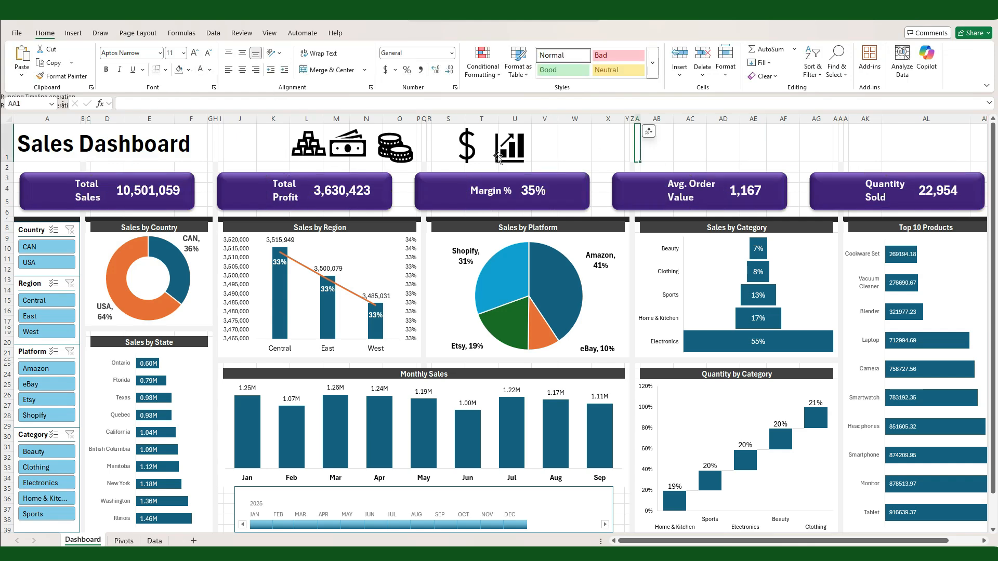
Step: Move the gold bars icon above the Quantity Sold card, the cash icon above Total Sales and the dollar icon above Total Profit
drag(333, 157, 826, 159)
drag(340, 151, 39, 160)
drag(466, 145, 327, 143)
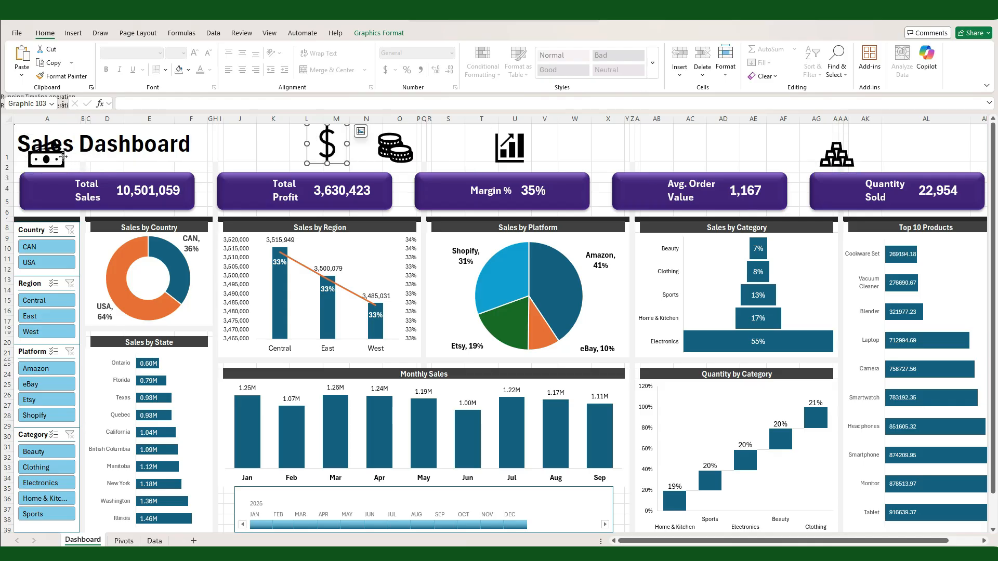
Step: Select all five icons, align their tops and distribute them horizontally over the KPI cards
click(46, 159)
ctrl+click(327, 144)
ctrl+click(395, 149)
ctrl+click(509, 147)
ctrl+click(837, 154)
click(378, 33)
click(514, 61)
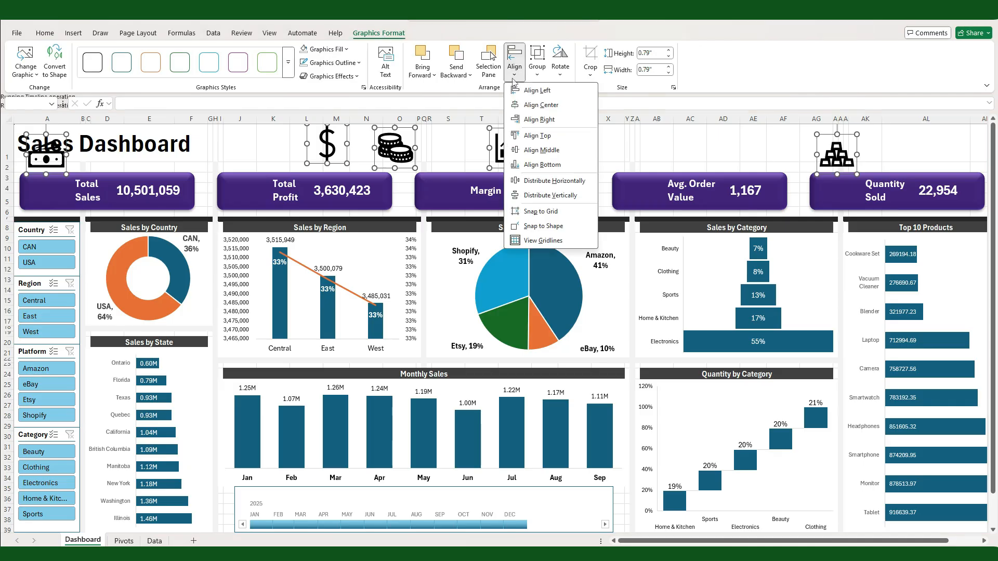
click(537, 136)
click(514, 61)
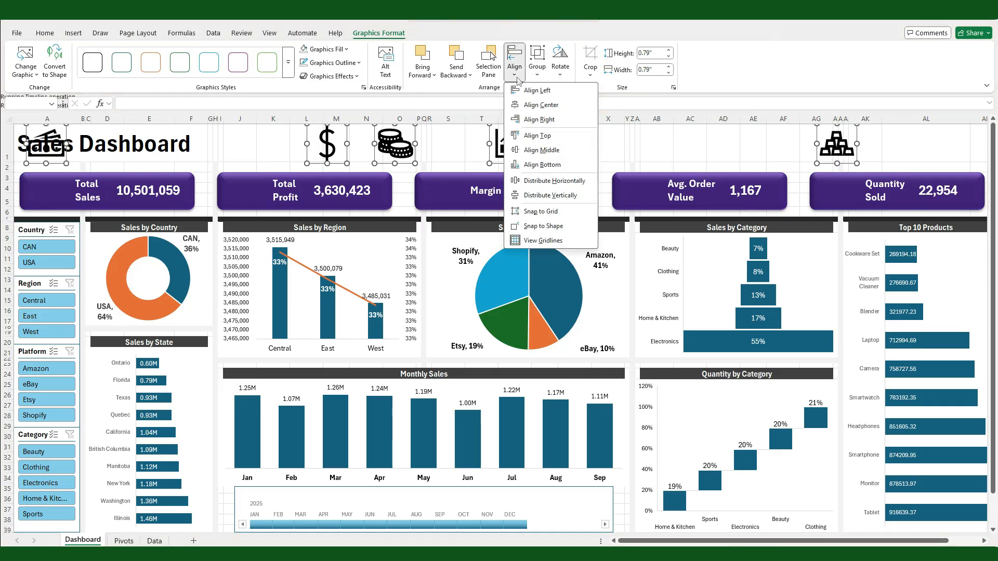
click(540, 181)
Step: Move the five icons down onto the KPI cards and bring them to the front
key(Down)
key(Down)
key(Down)
key(Down)
key(Down)
key(Down)
key(Down)
key(Down)
key(Down)
key(Down)
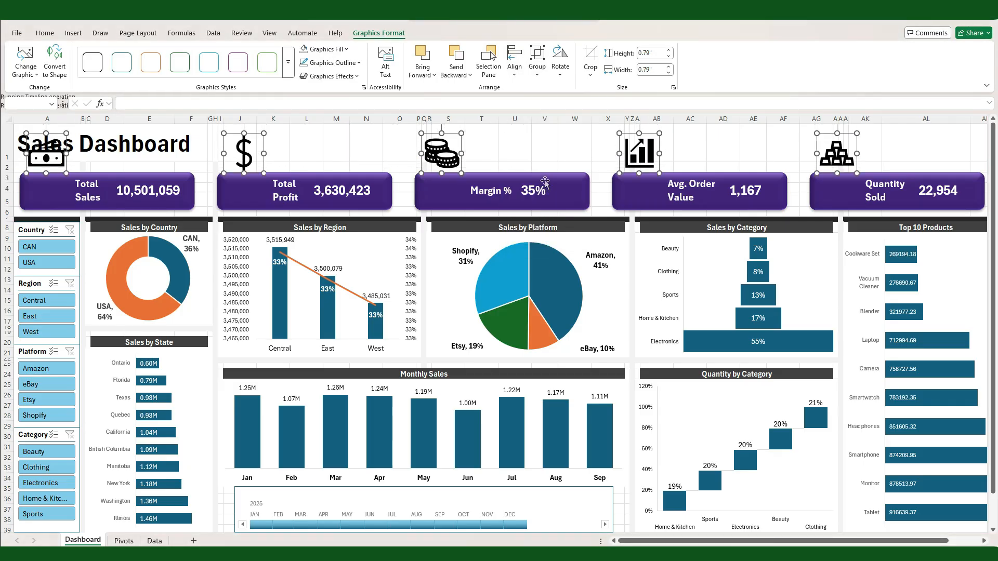
key(Down)
key(Down)
key(Down)
key(Down)
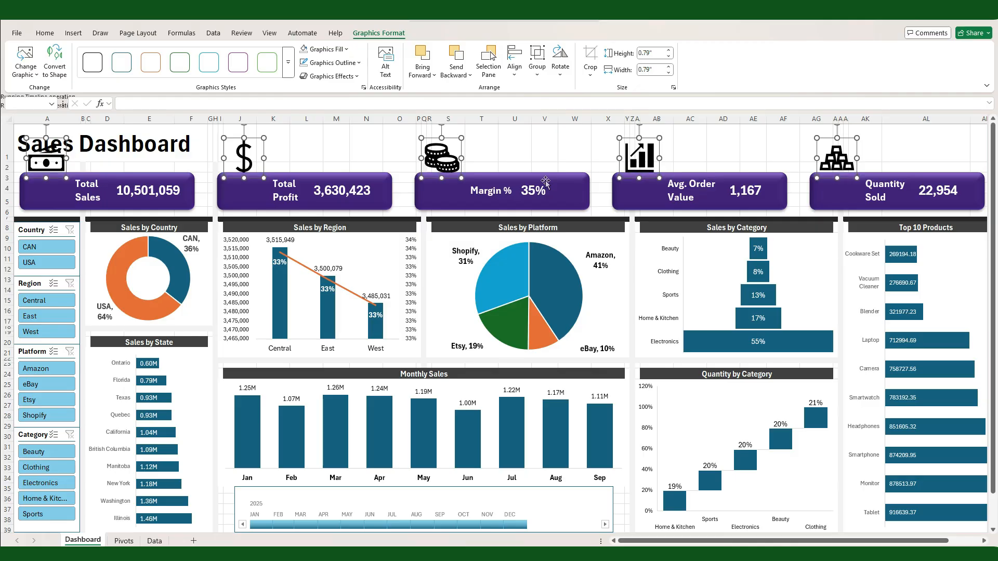
key(Down)
key(Down)
key(Down)
key(Down)
key(Down)
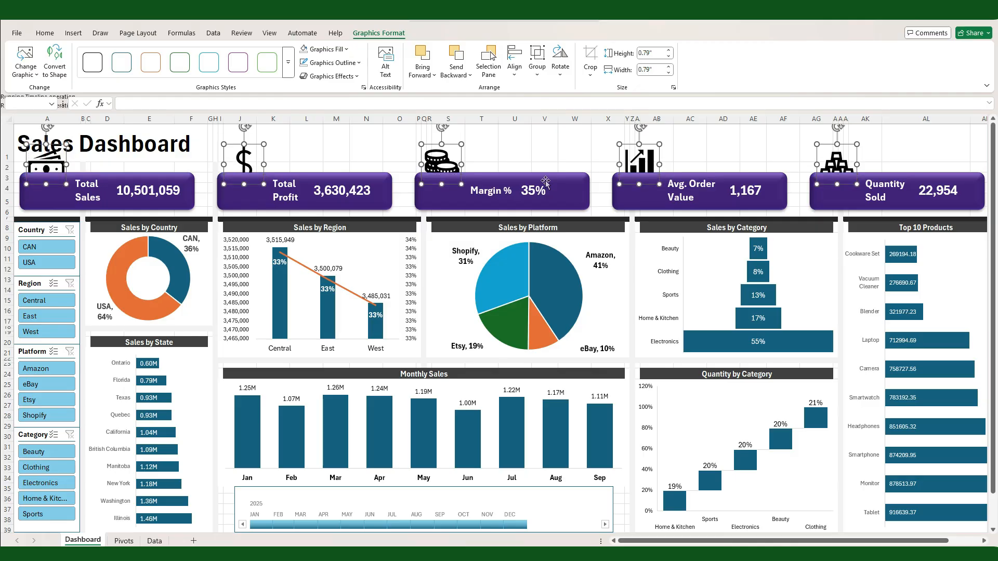
key(Down)
key(Down)
key(Down)
key(Down)
key(Down)
key(Down)
key(Down)
key(Down)
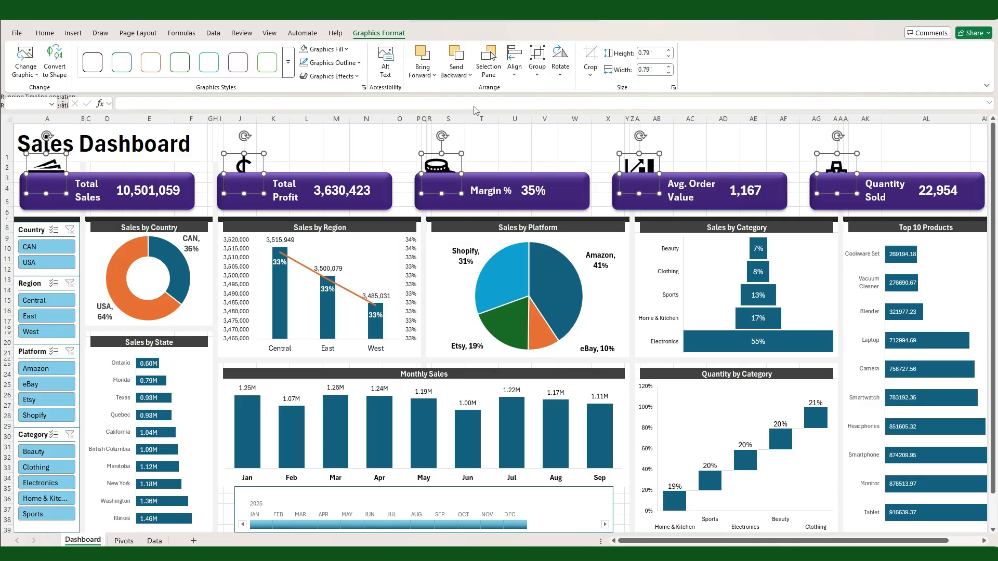
key(Down)
key(Down)
click(422, 75)
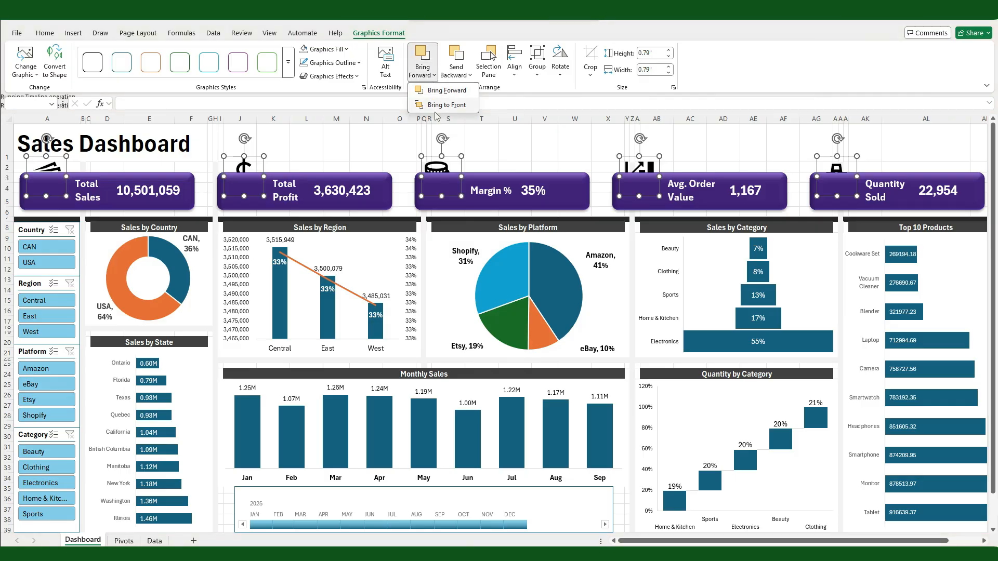
click(437, 105)
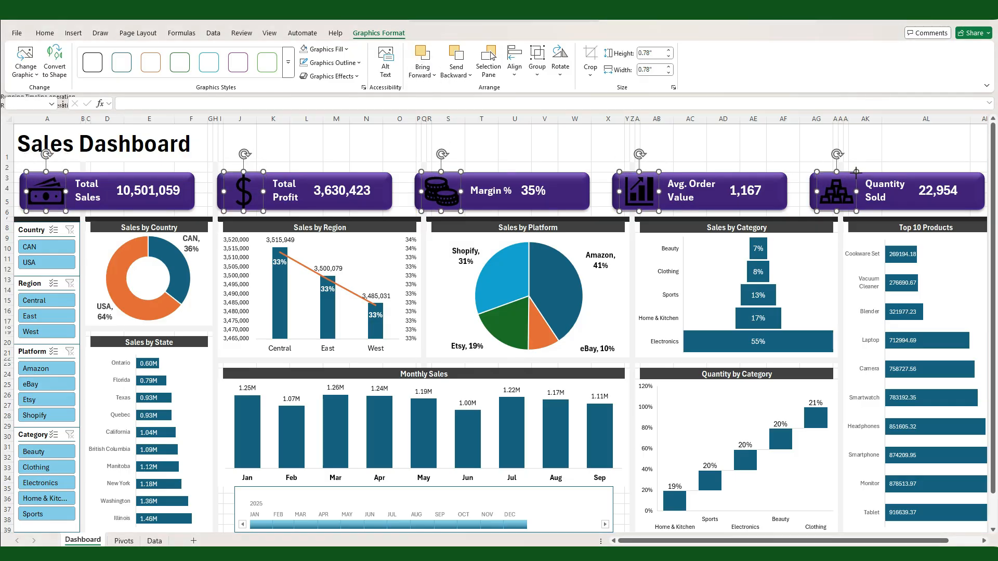
Step: Fill the five KPI icons with white
click(346, 50)
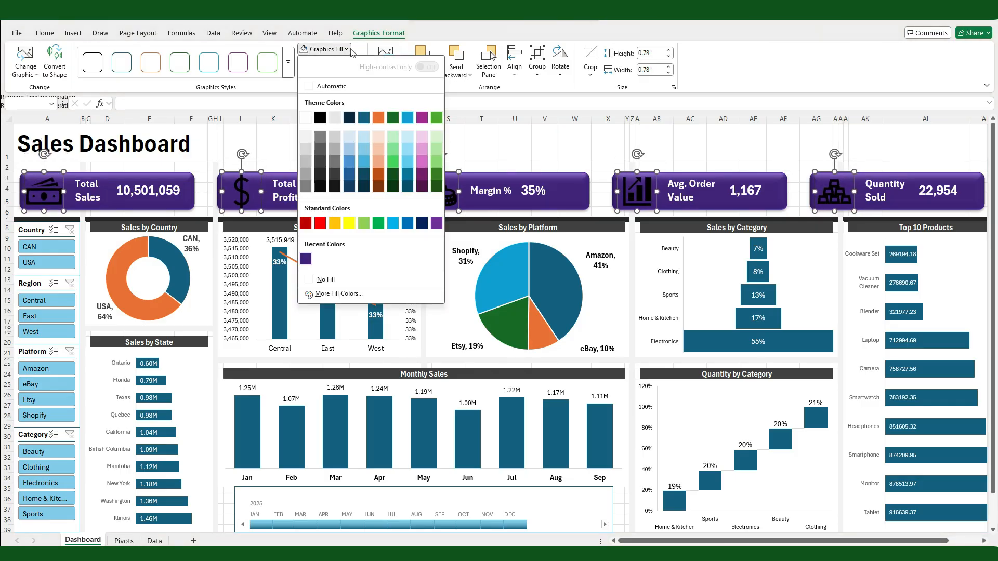
click(305, 118)
click(499, 156)
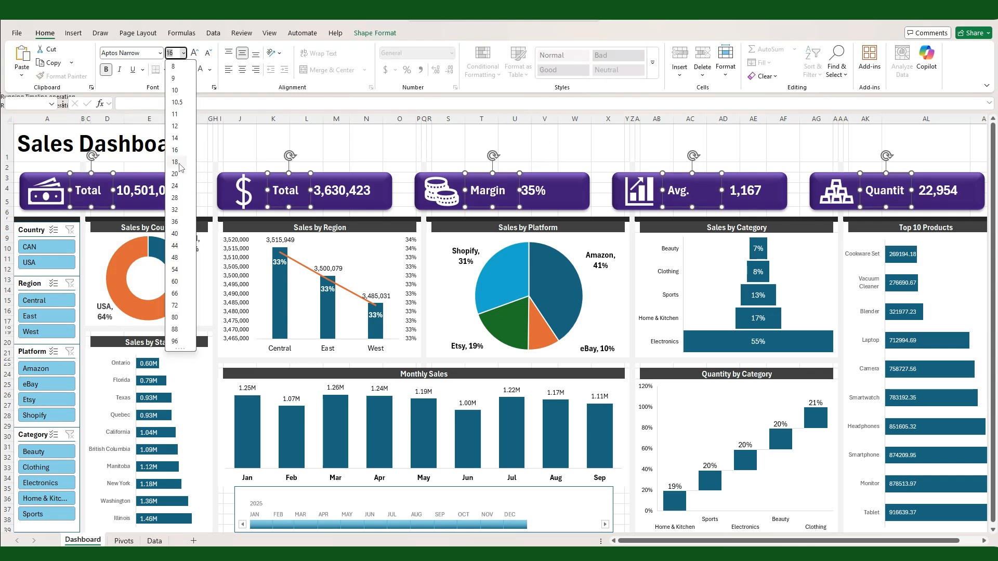
click(354, 138)
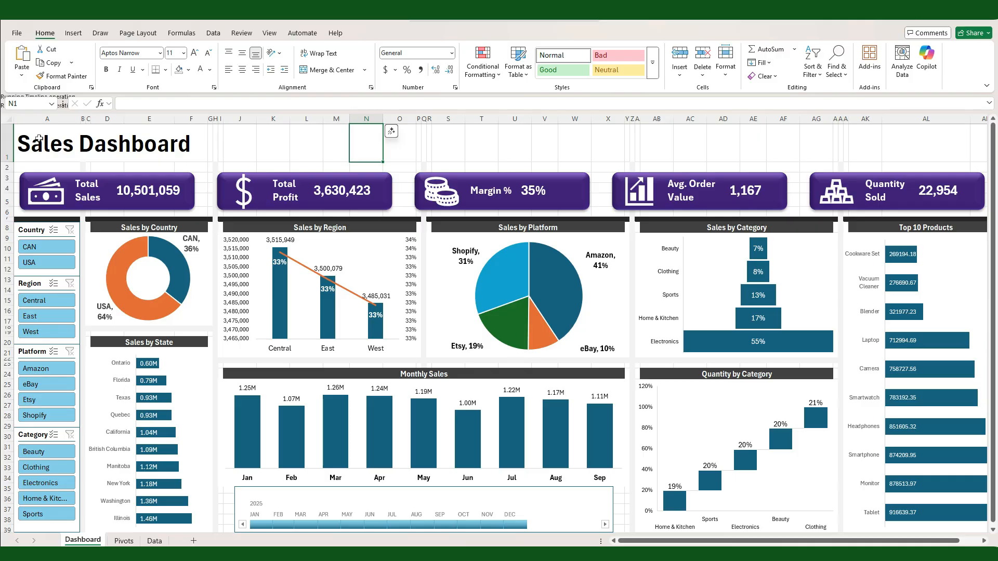
Step: Fill row 1 with the recently used dark purple and make the Sales Dashboard title white
click(6, 141)
click(188, 70)
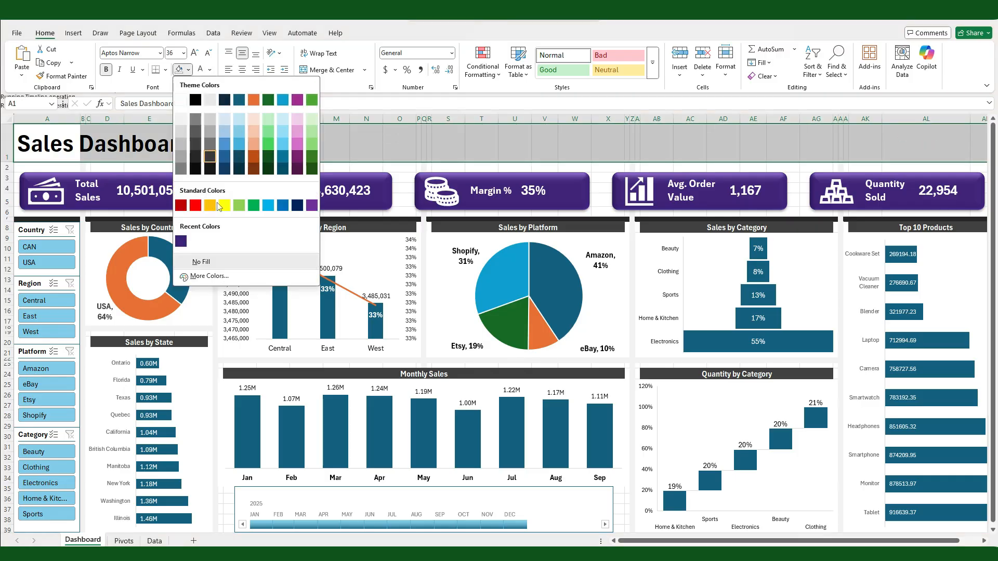
click(182, 240)
click(205, 70)
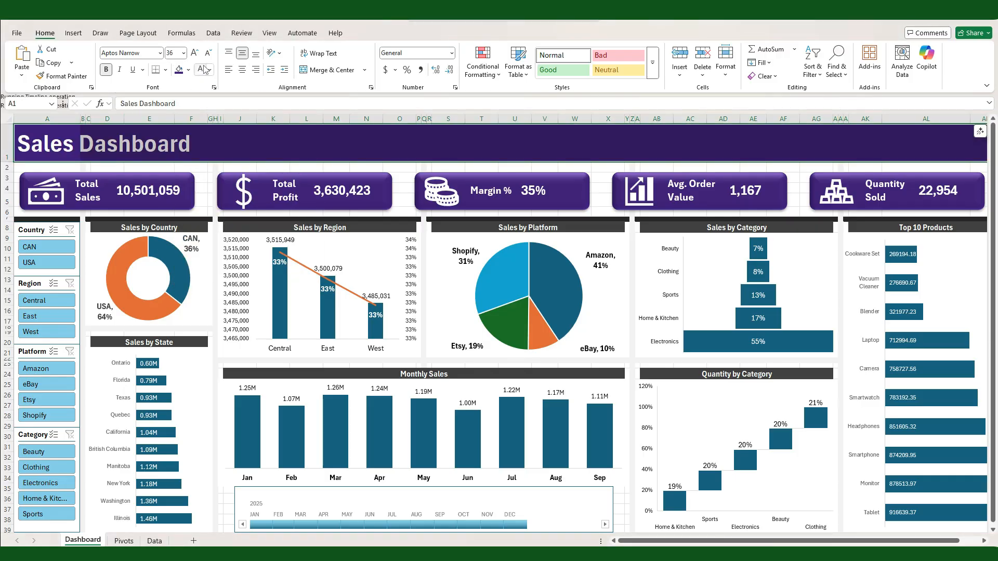
click(272, 143)
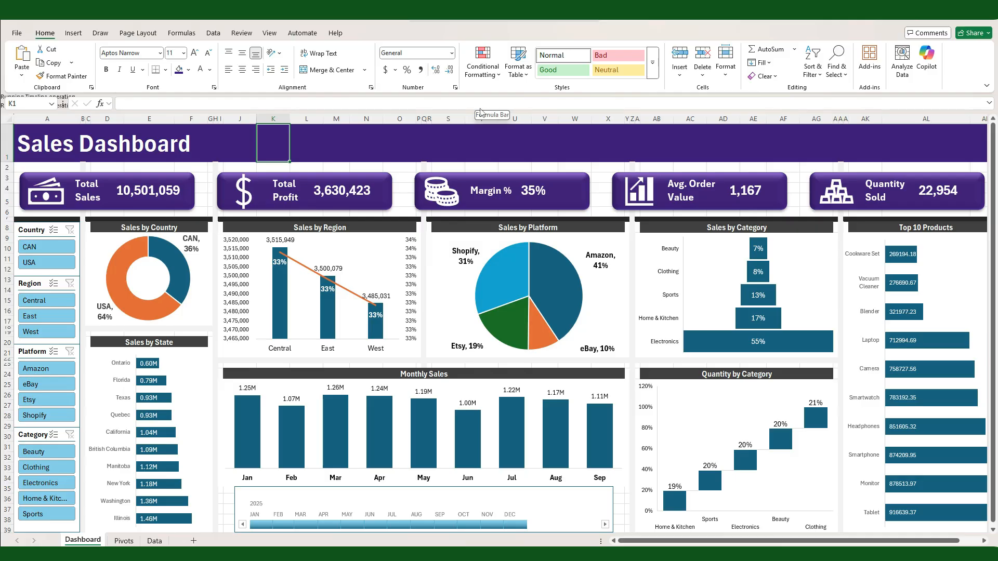
Step: Fill rows 2 to 6 behind the KPI cards with light gray
drag(5, 167, 6, 212)
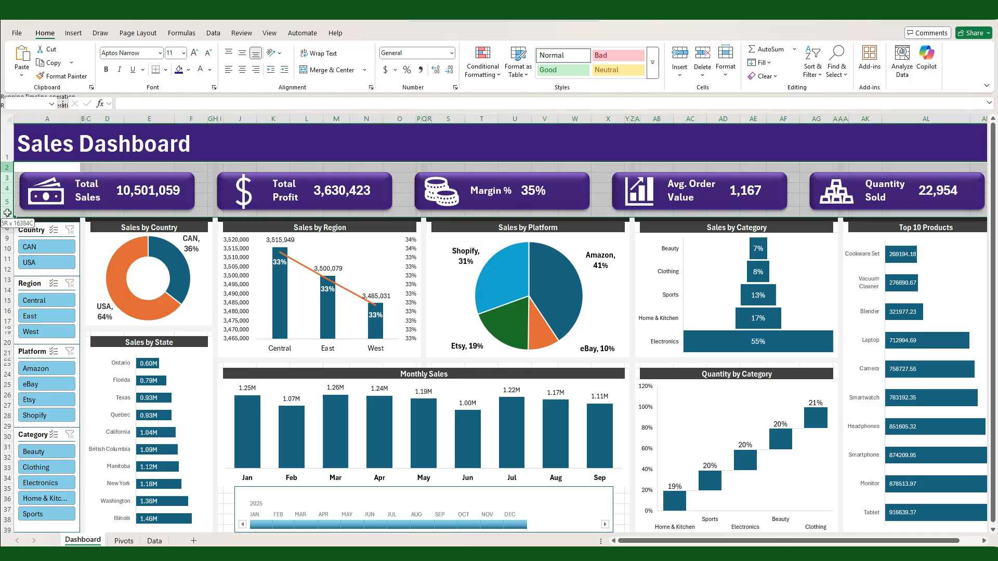
click(188, 70)
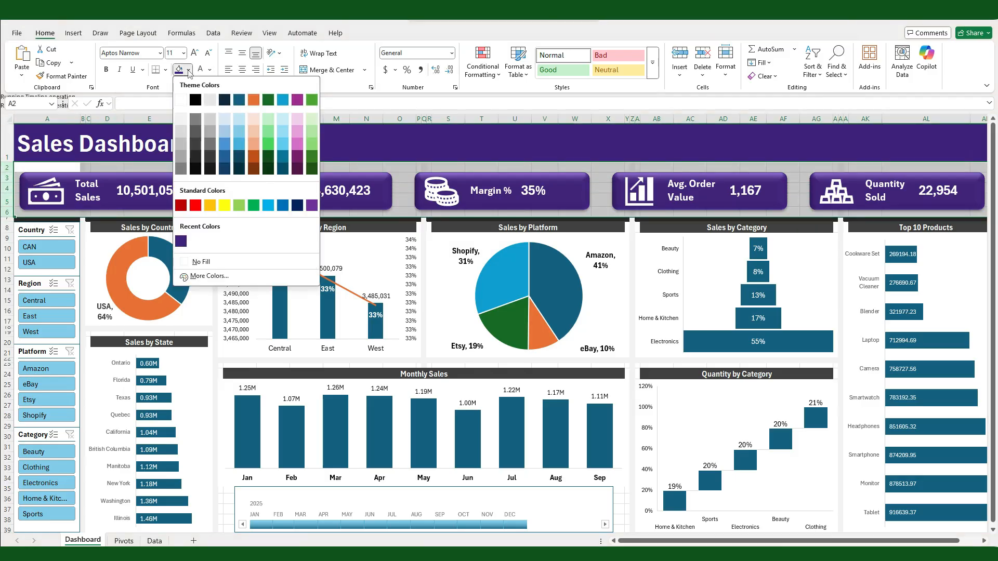
click(182, 133)
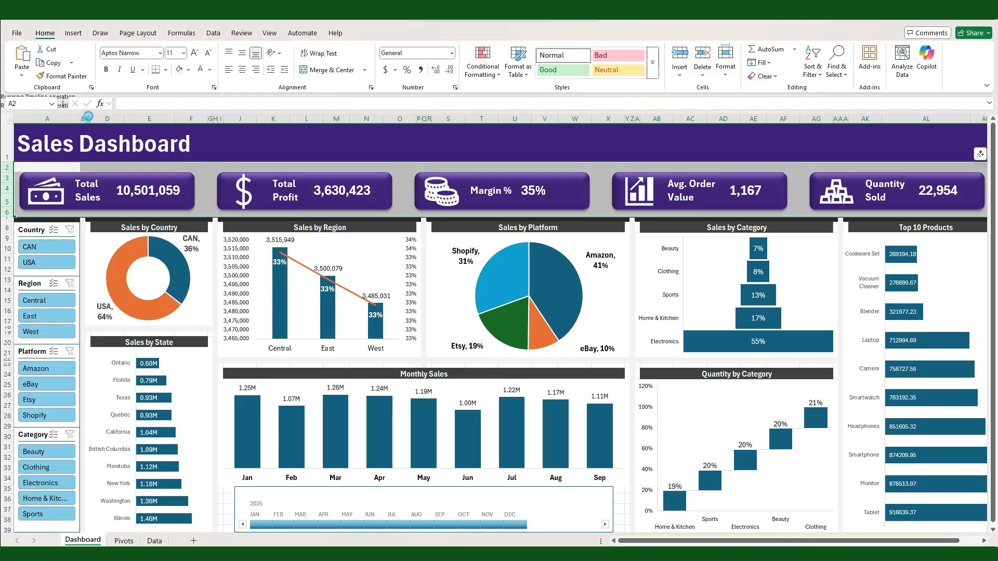
click(240, 167)
Step: Turn off the gridlines on the Dashboard sheet
click(276, 34)
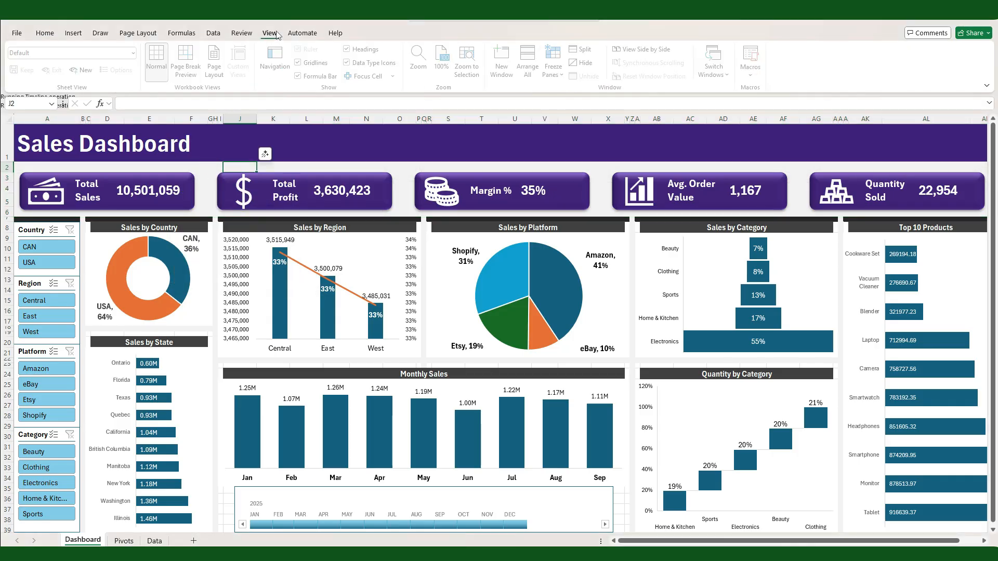
click(301, 63)
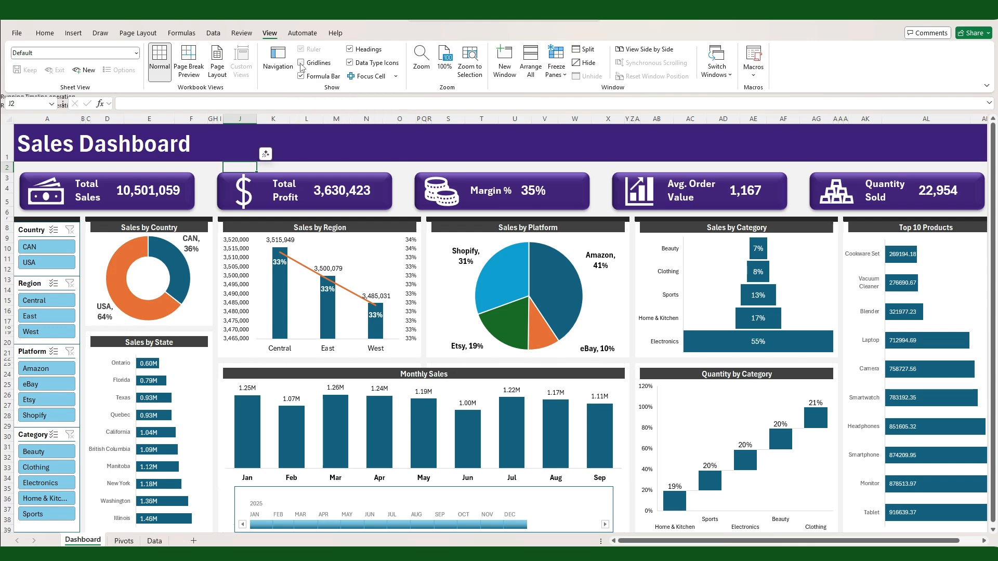
click(458, 140)
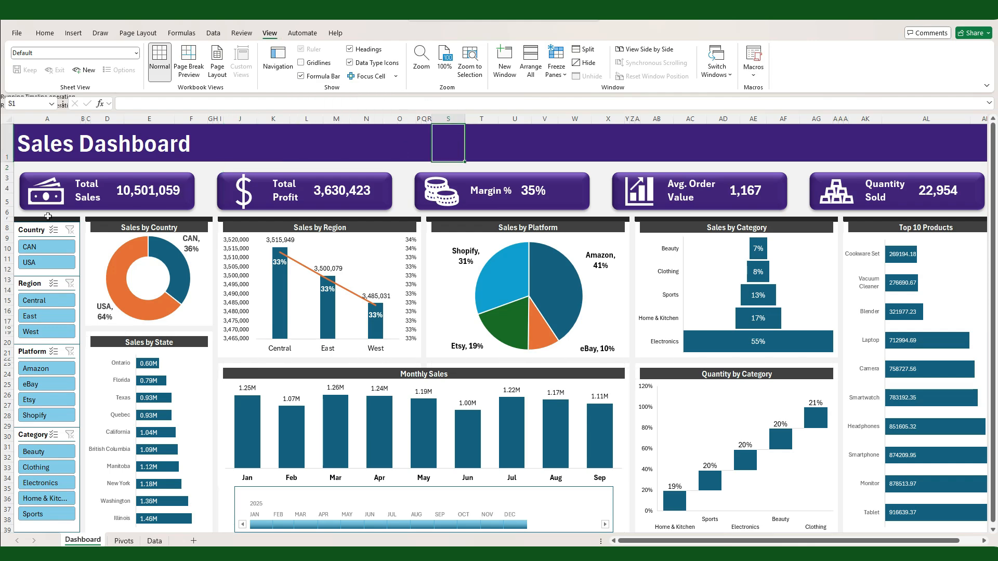
Step: Fill row 7, between the KPI cards and the charts, with light gray
click(17, 218)
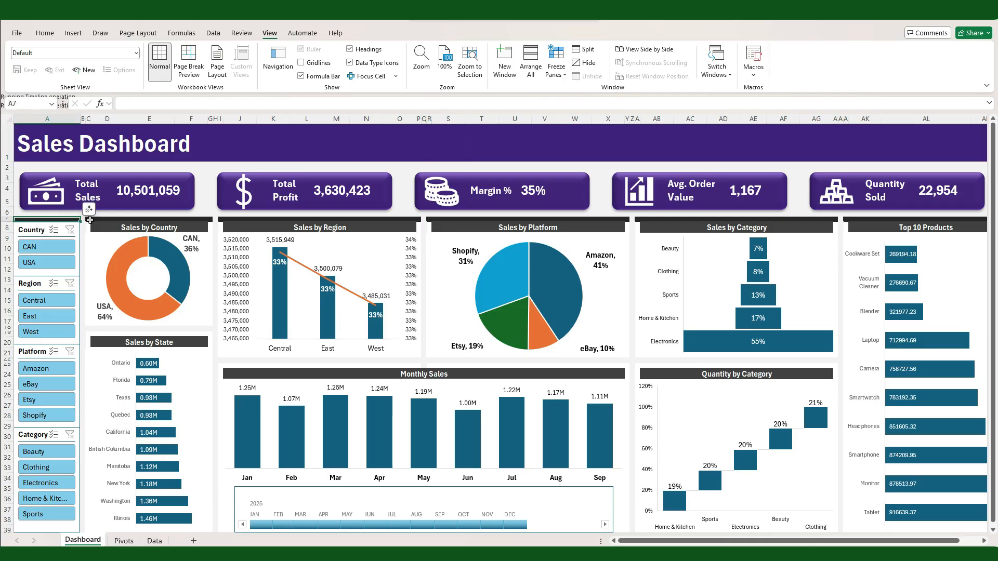
drag(89, 219, 210, 219)
click(7, 219)
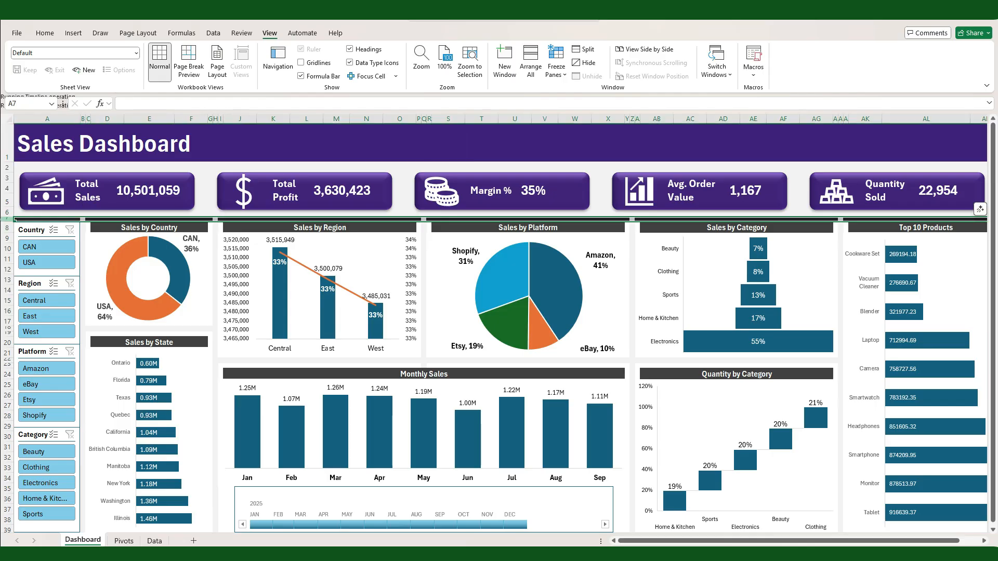
click(44, 33)
click(188, 70)
click(182, 99)
click(205, 260)
click(228, 149)
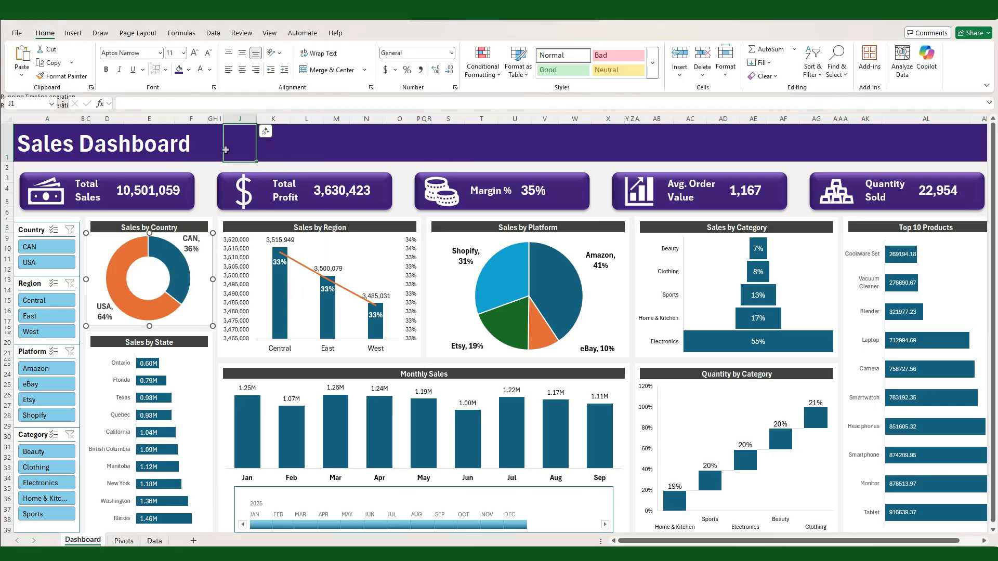
click(137, 33)
click(22, 57)
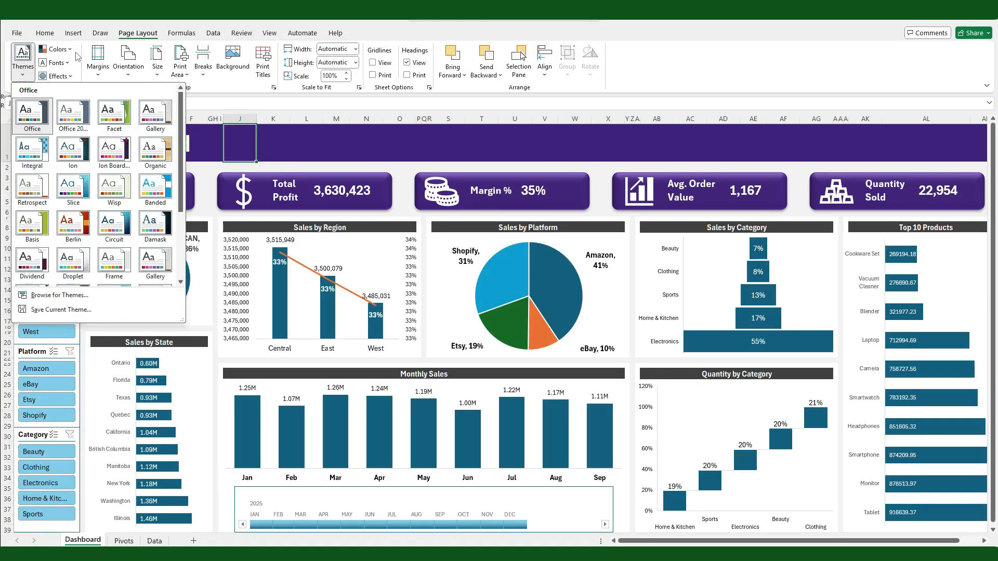
click(56, 49)
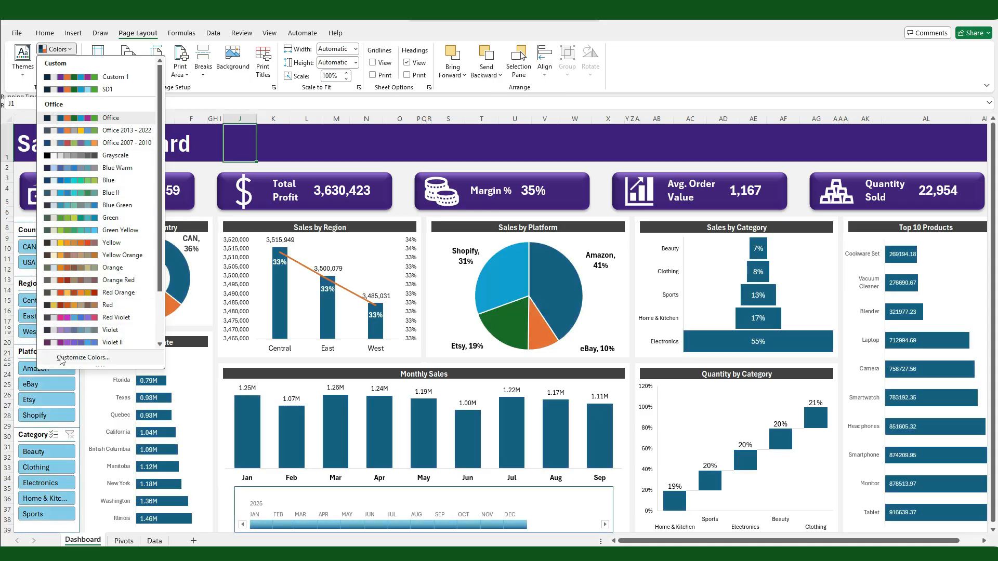
click(61, 358)
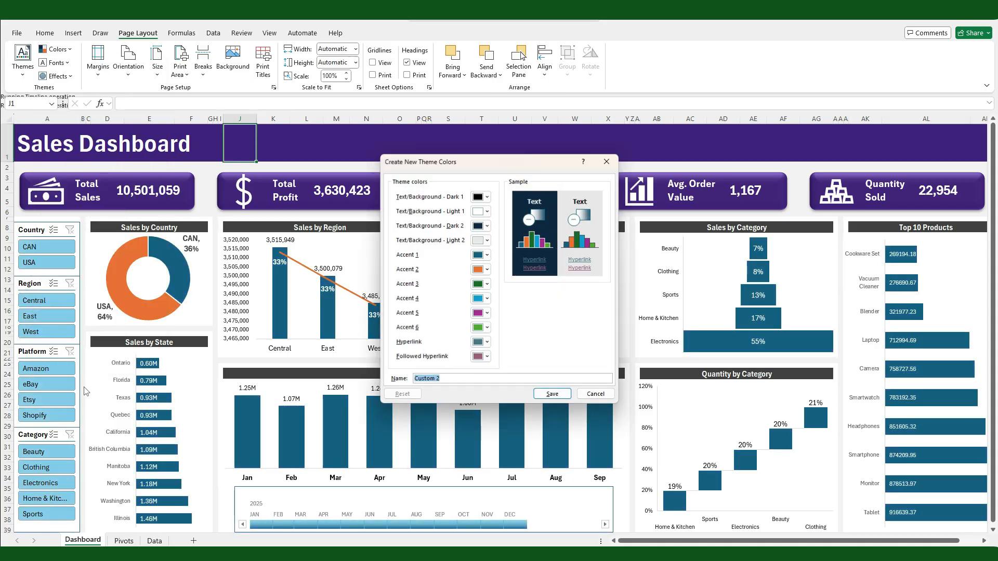
click(486, 257)
click(595, 409)
click(334, 167)
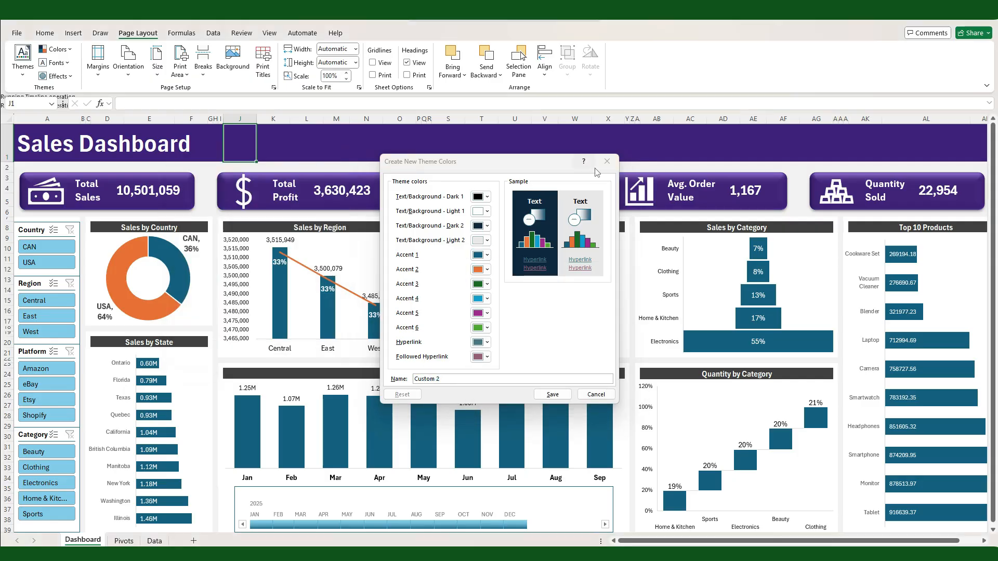
click(606, 161)
Step: Apply the custom SD1 theme colors to the workbook
click(58, 49)
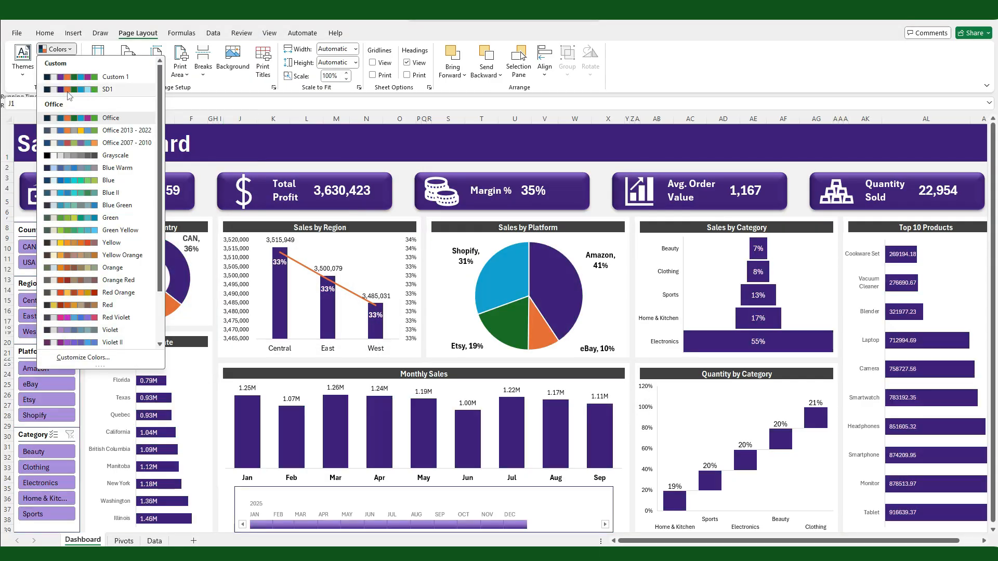
click(68, 90)
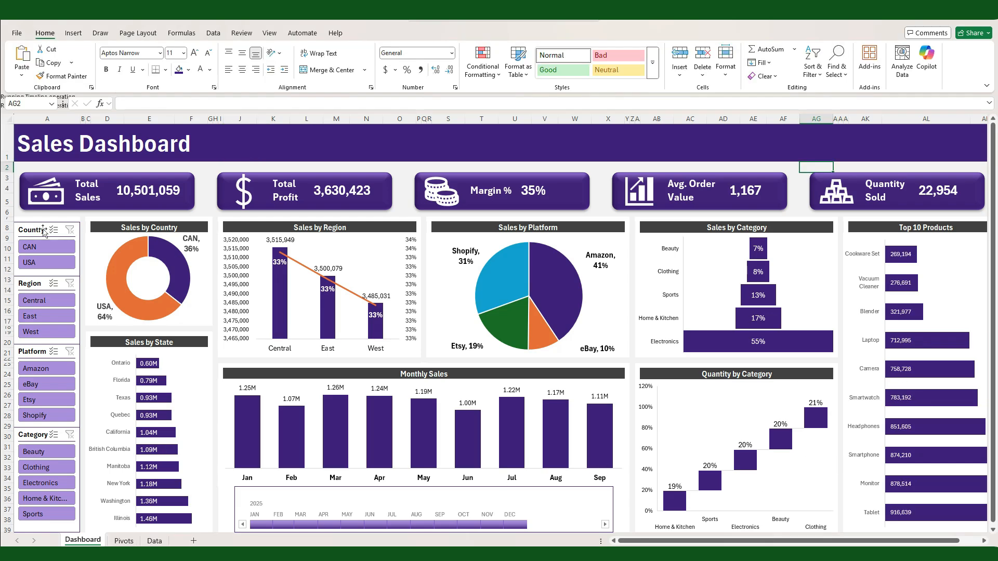
Step: Apply a light blue slicer style to the Country, Region, Platform and Category slicers together
click(40, 228)
ctrl+click(35, 283)
ctrl+click(34, 351)
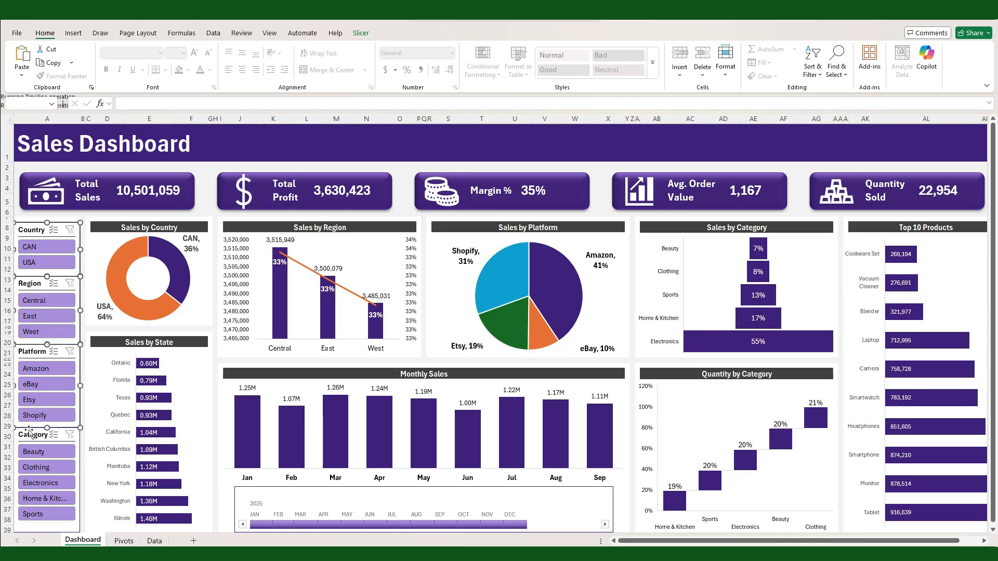
ctrl+click(34, 433)
click(361, 33)
click(336, 64)
click(311, 82)
Step: Try a different style on the date timeline below the Monthly Sales chart
click(253, 493)
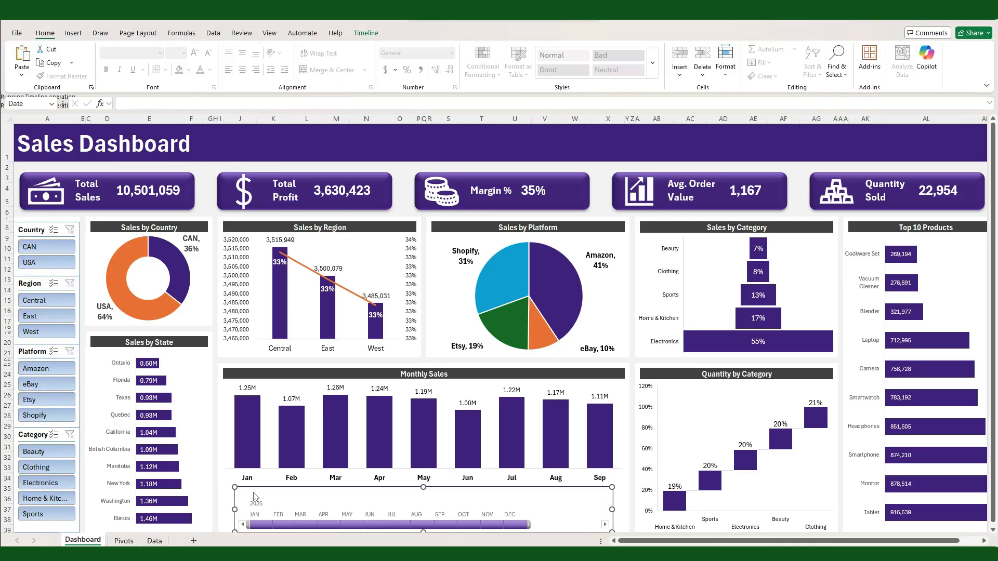
click(365, 33)
click(399, 167)
Step: Give the USA slice of the Sales by Country doughnut a dark purple solid fill
click(199, 318)
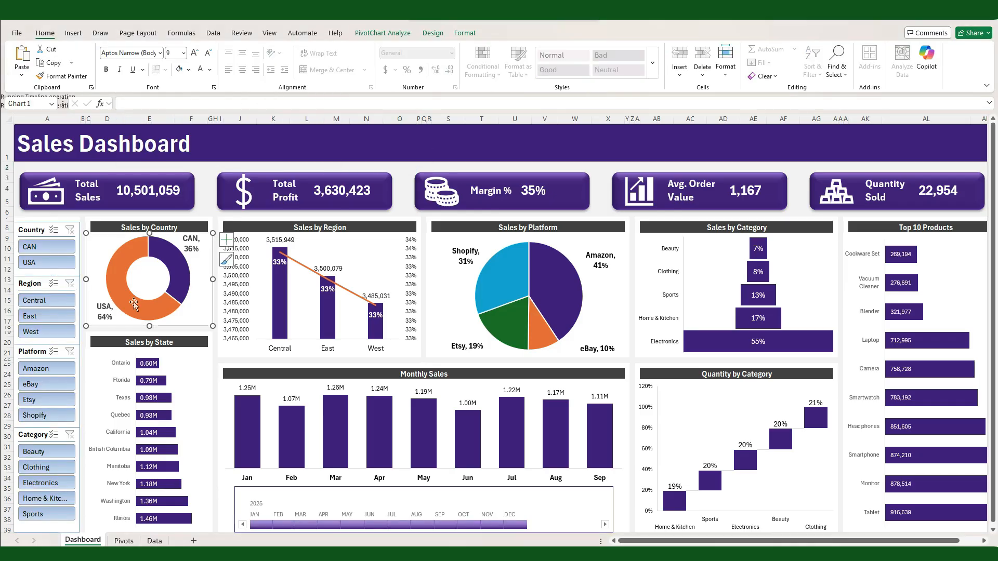
click(130, 300)
right_click(170, 310)
click(191, 467)
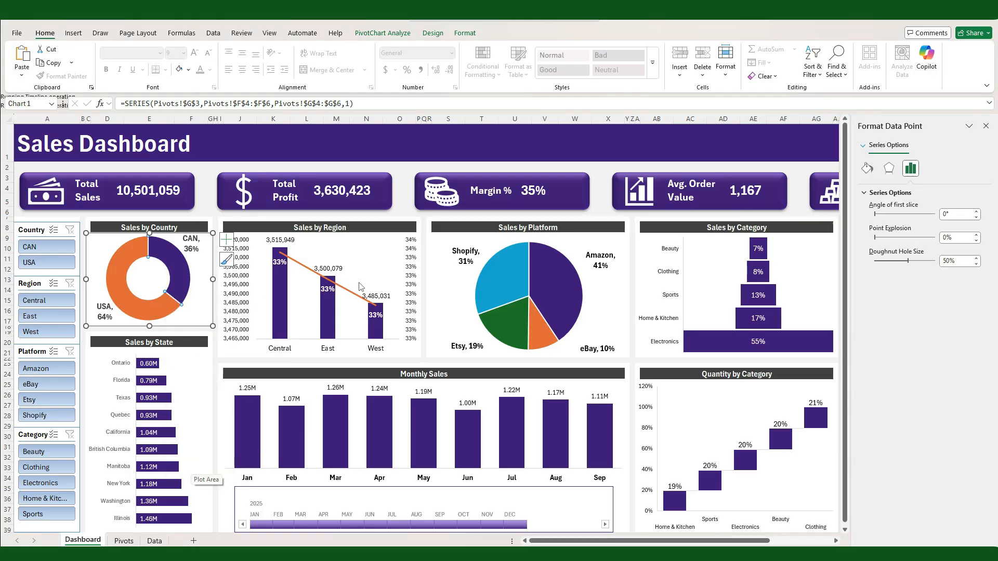
click(867, 168)
click(873, 194)
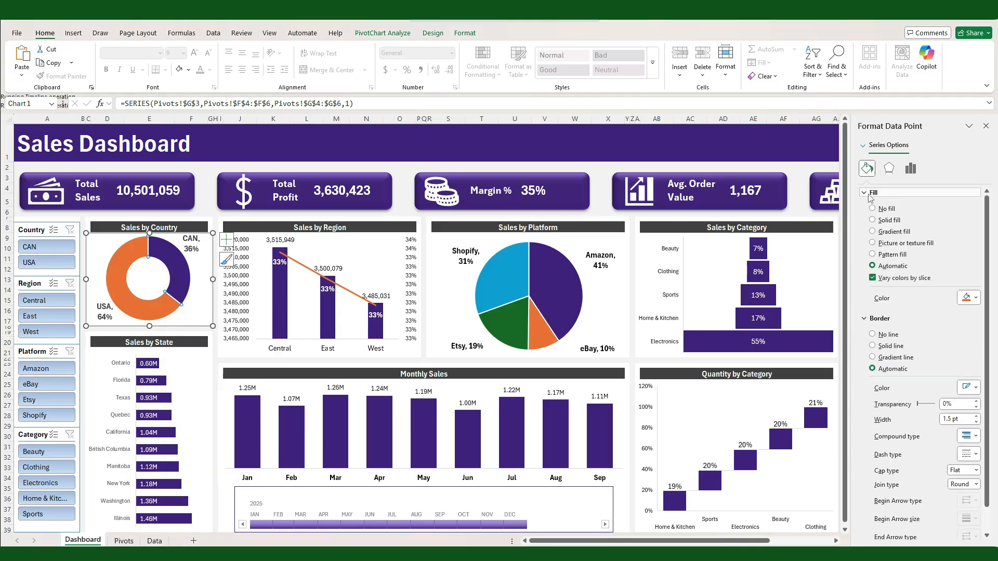
click(873, 219)
Step: Give the CAN slice of the Sales by Country doughnut a solid orange fill from the standard color palette
click(183, 287)
click(873, 219)
click(975, 301)
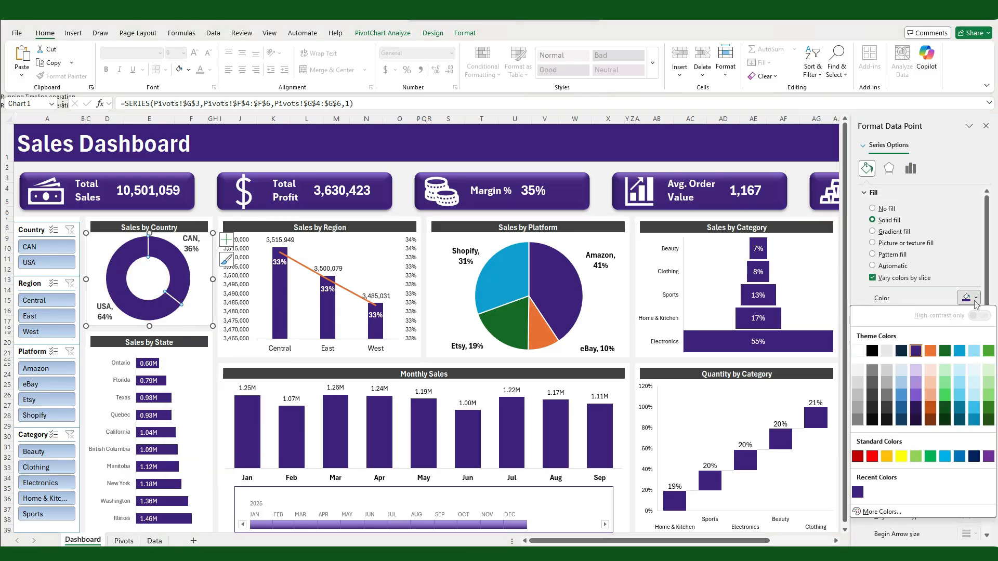
click(881, 511)
click(196, 173)
click(221, 265)
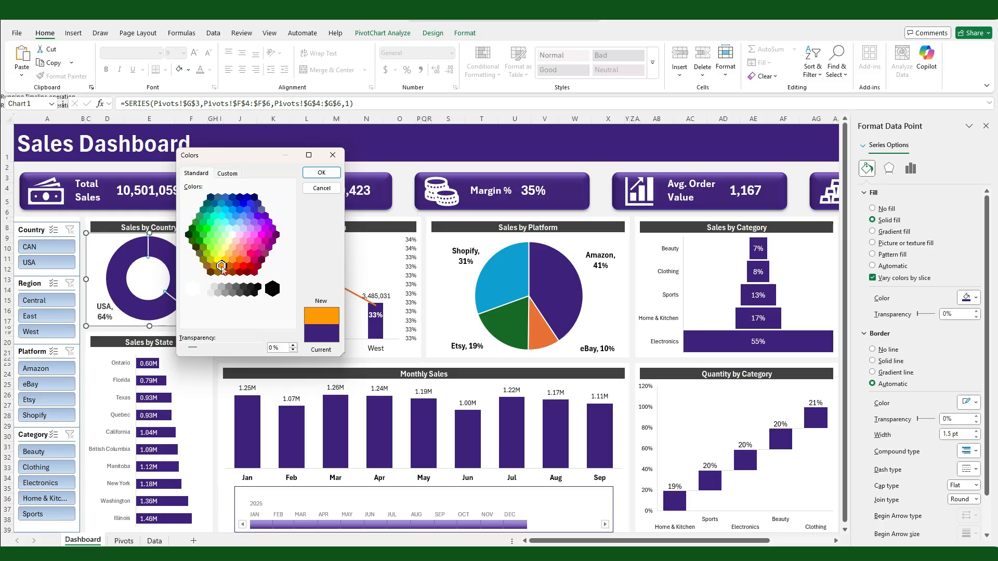
click(315, 176)
Step: Set the gap width of the Sales by Region columns to 80%
double_click(327, 312)
drag(963, 261, 919, 270)
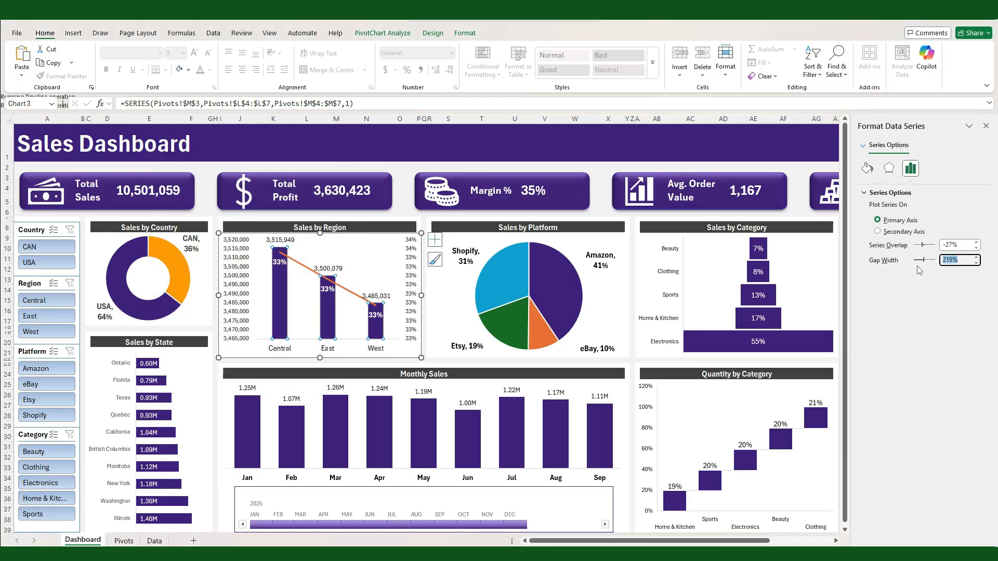
text(80)
key(Return)
Step: Turn off varying colors by slice in the Sales by Platform pie and fill all its slices with dark purple
click(553, 302)
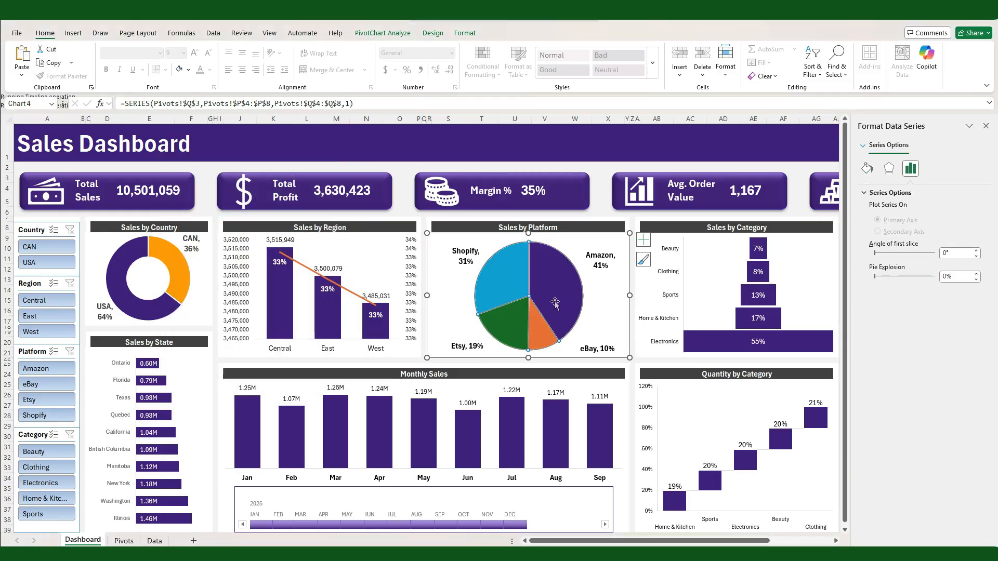
click(867, 168)
click(872, 220)
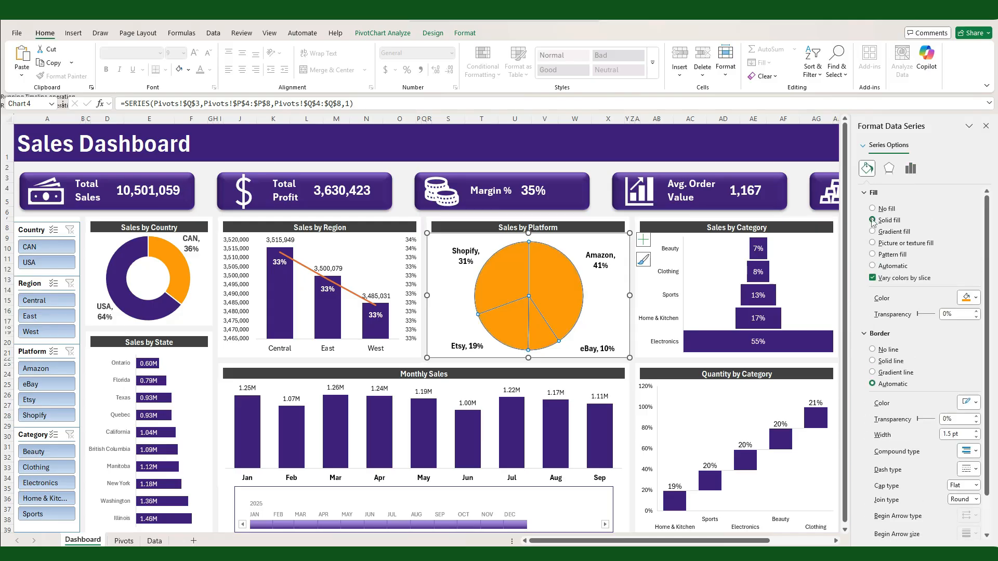
click(873, 278)
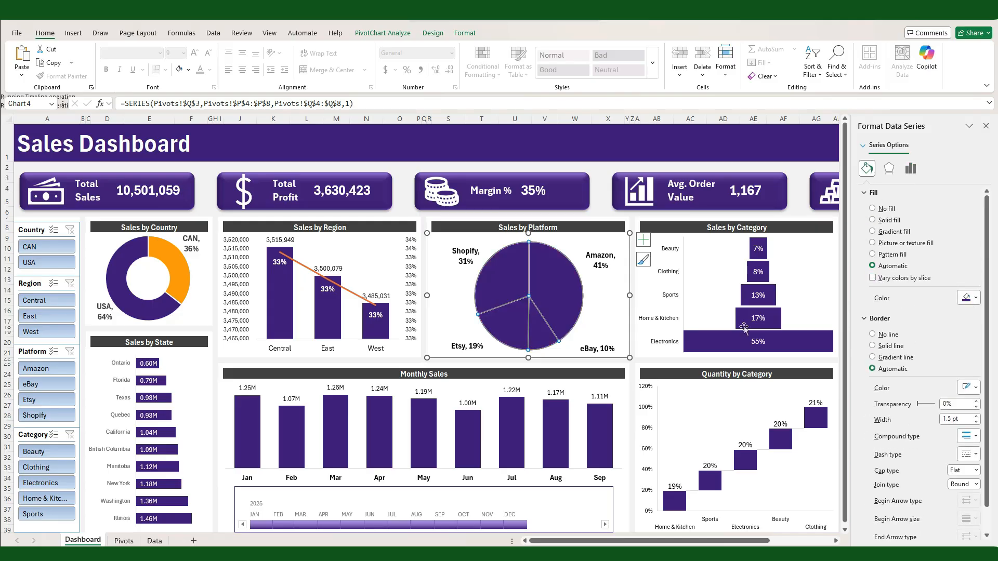
click(873, 220)
click(975, 298)
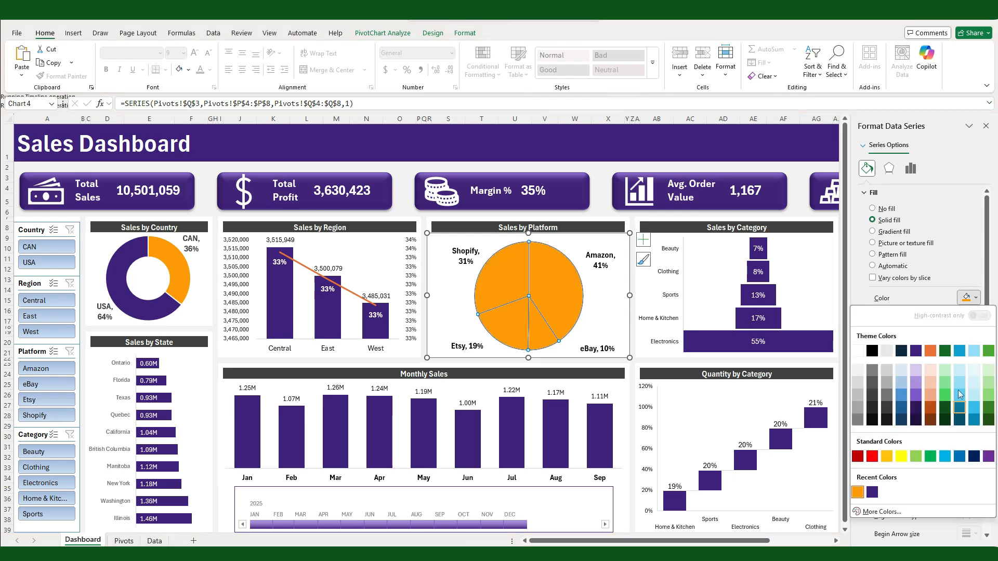
click(959, 403)
Step: In the Sales by Platform pie, set the eBay slice's transparency to 20% and the Etsy slice's to 40%
click(539, 329)
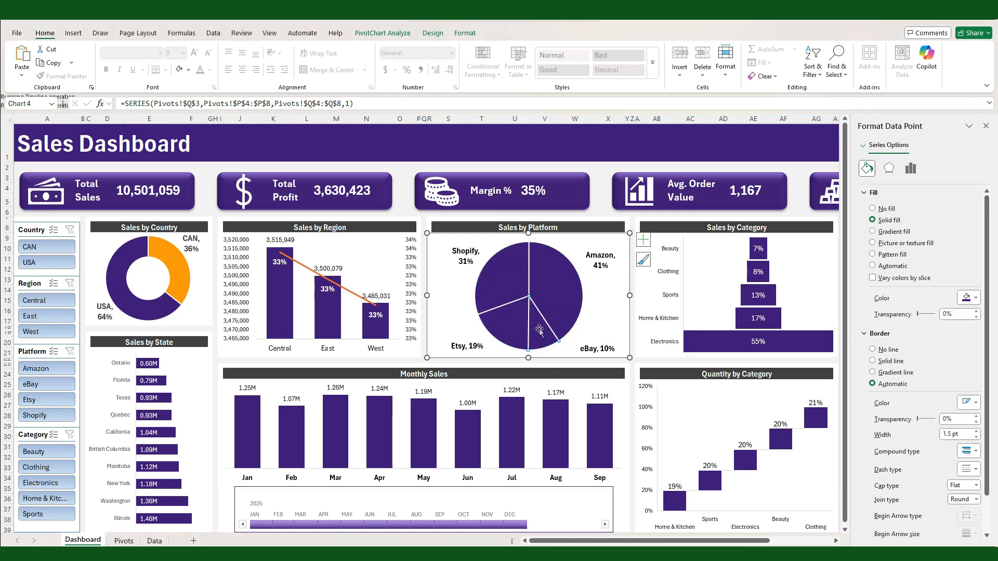
click(943, 314)
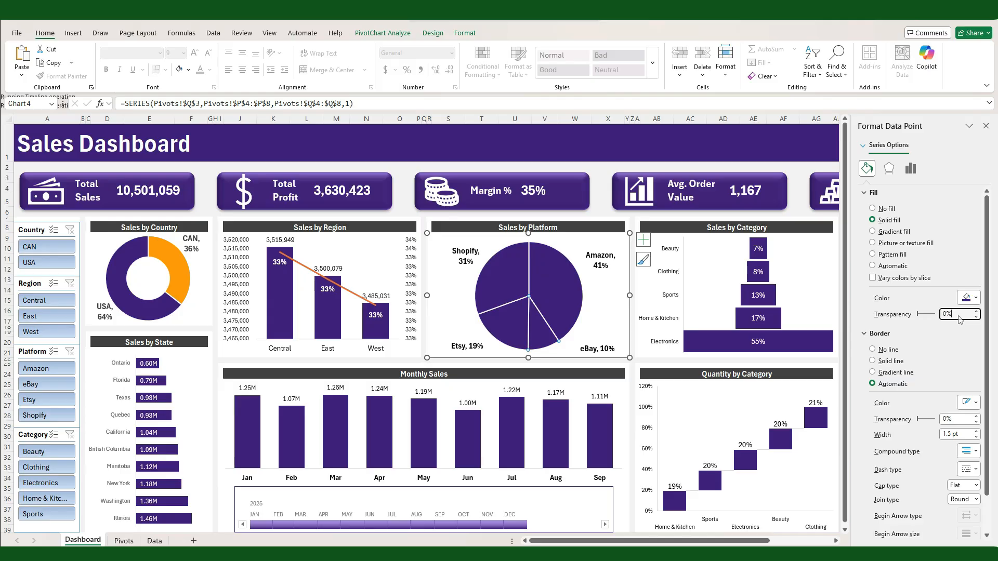
text(20)
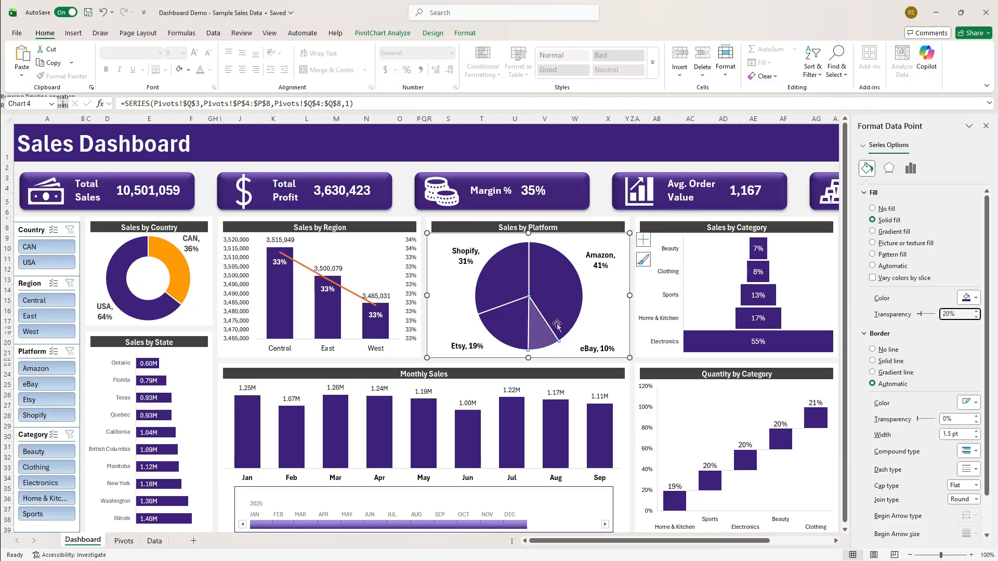
click(502, 313)
drag(958, 316, 915, 316)
text(40)
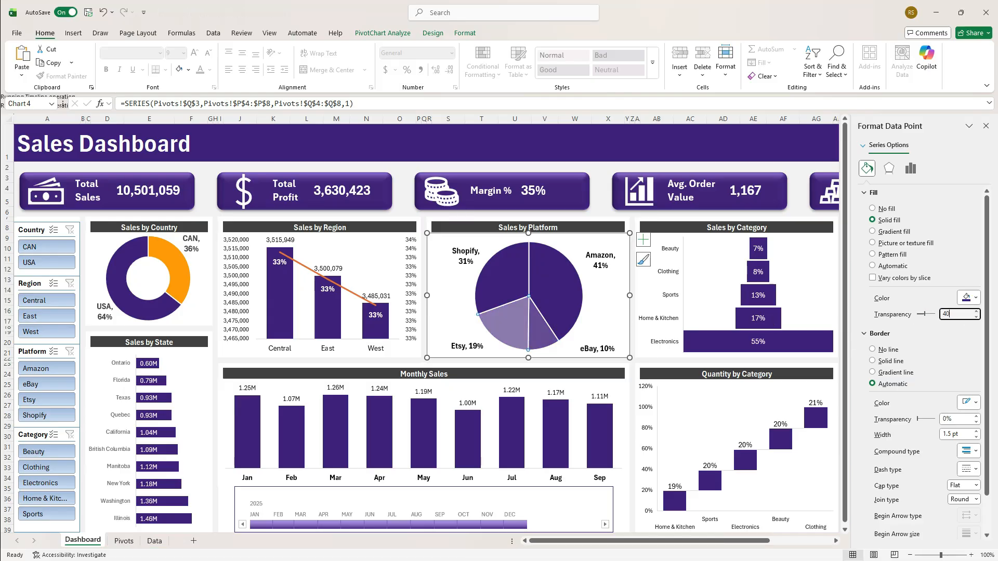
Step: Set the transparency of the Shopify slice in the Sales by Platform pie to 60%
click(521, 280)
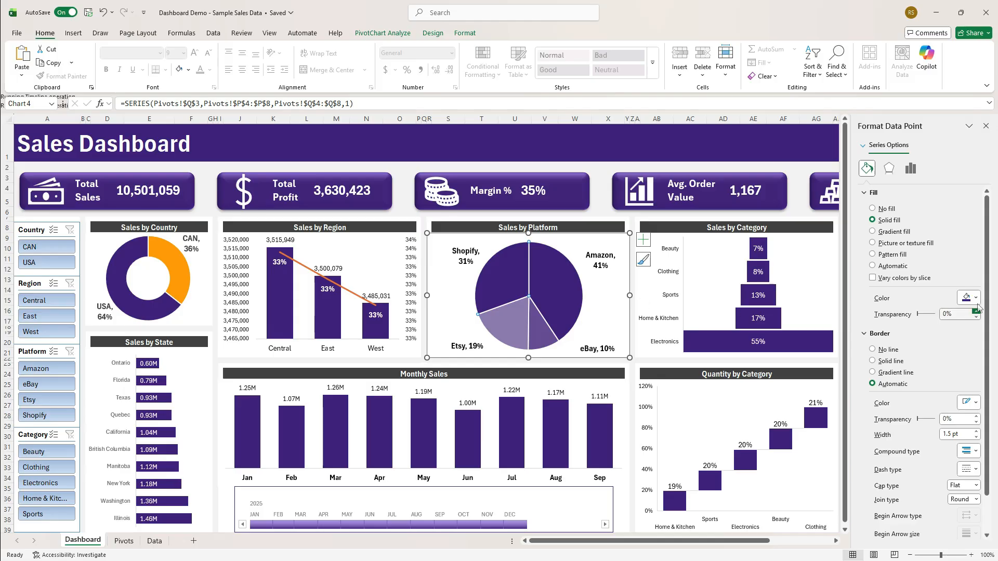
click(954, 313)
text(60)
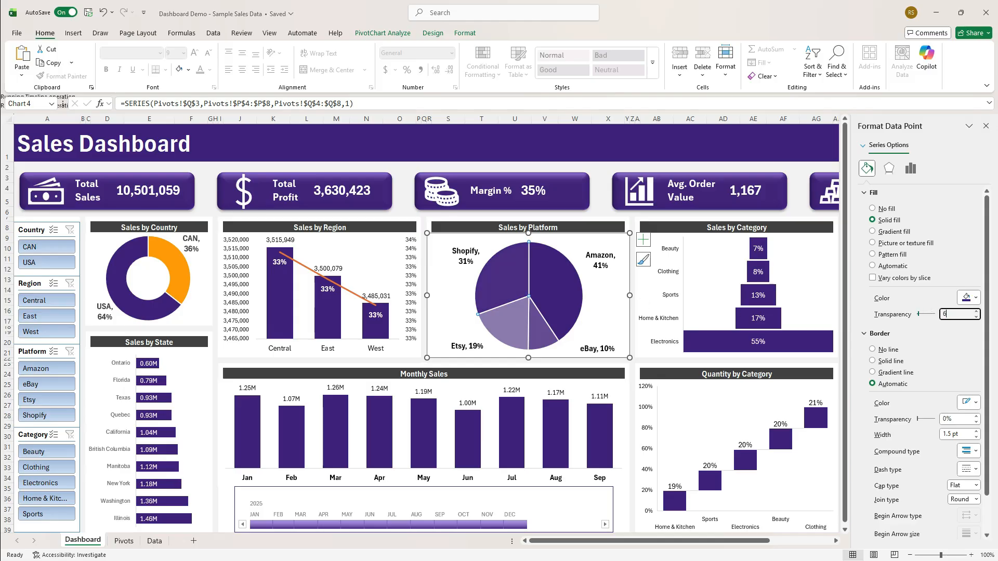
key(Return)
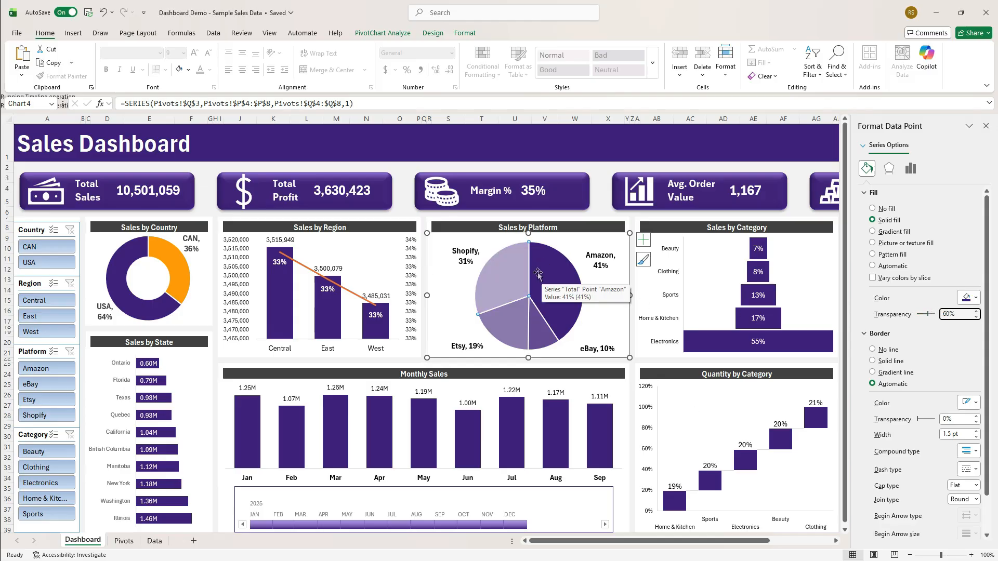
Step: Fill the Monthly Sales columns with the recently used orange
click(511, 434)
click(867, 168)
click(969, 312)
click(909, 448)
Step: Fill the Top 10 Products bars with the recently used orange
drag(670, 542, 734, 542)
click(741, 280)
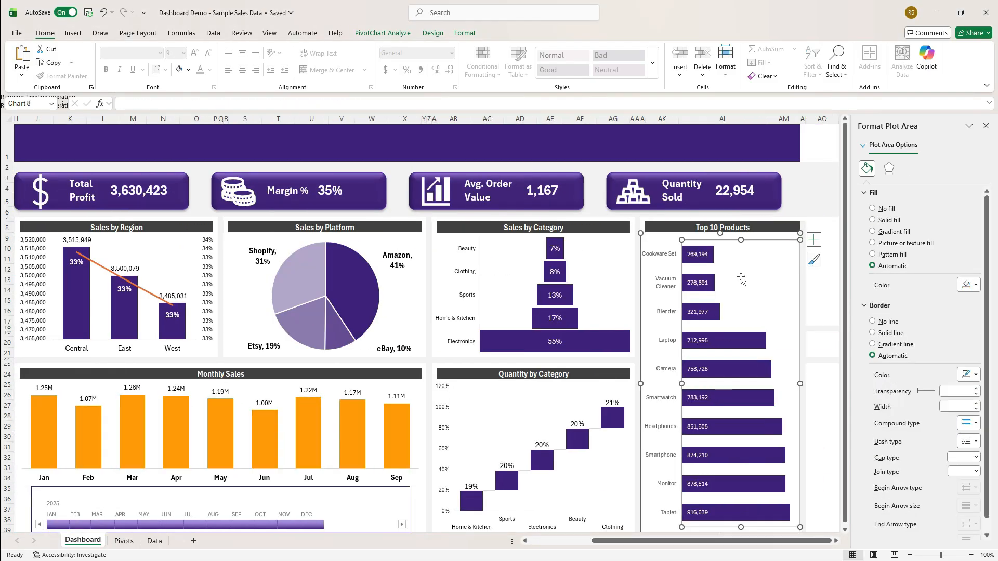
click(740, 340)
click(969, 311)
click(909, 447)
Step: Change the font color of the Top 10 Products data labels to black
click(698, 357)
click(698, 371)
click(209, 70)
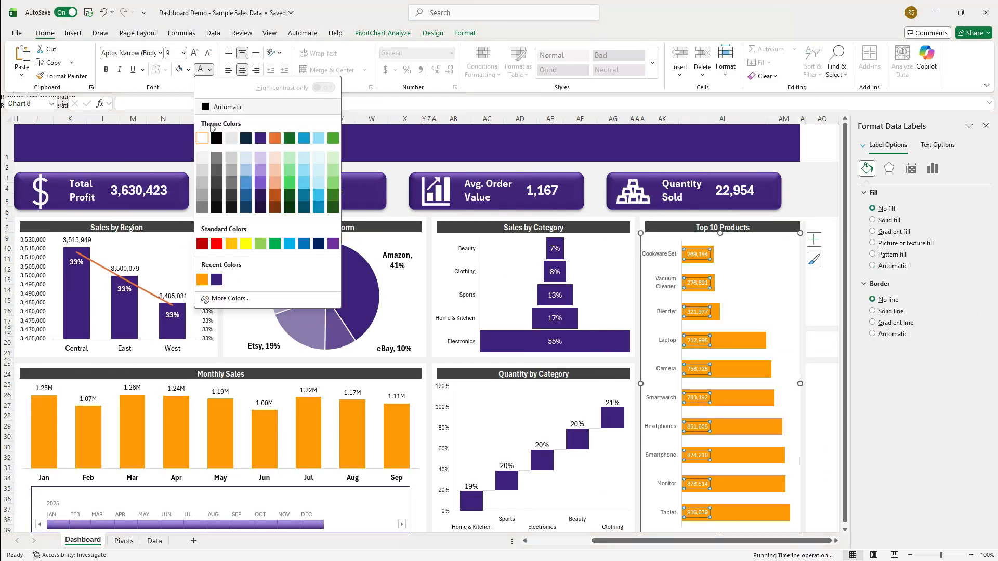
click(217, 139)
click(742, 356)
Step: Apply a light blue style to the date timeline below the Monthly Sales chart
drag(727, 541, 665, 541)
click(423, 496)
click(365, 32)
click(268, 62)
Step: Close the formatting pane and slightly reduce the height of row 2 above the KPI cards
click(541, 205)
click(985, 126)
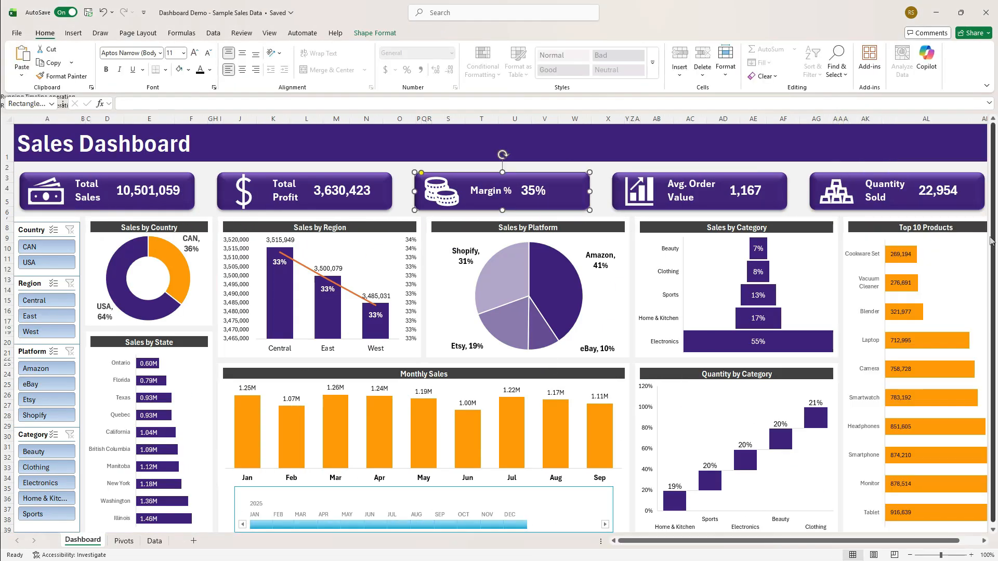
click(723, 143)
drag(8, 172, 7, 171)
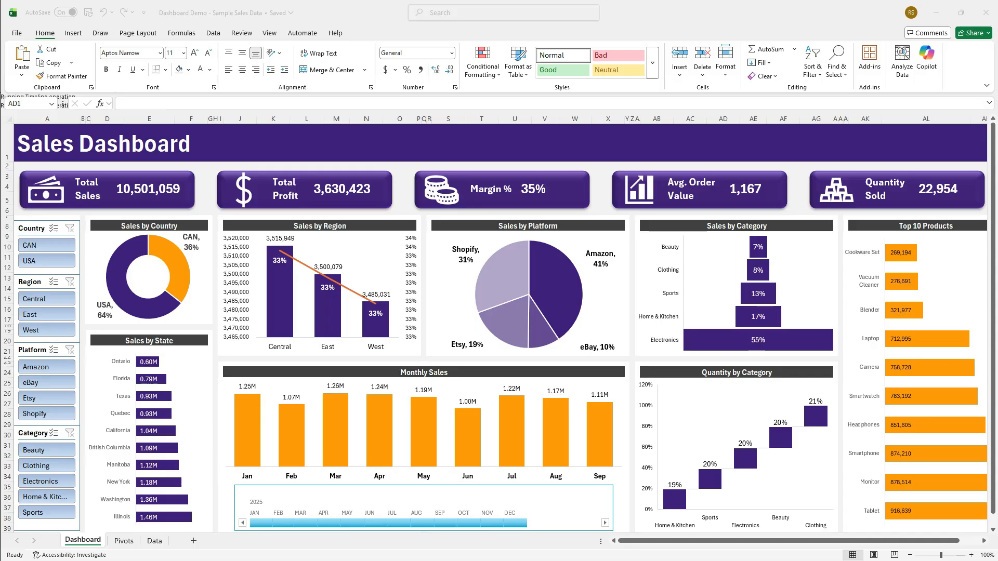